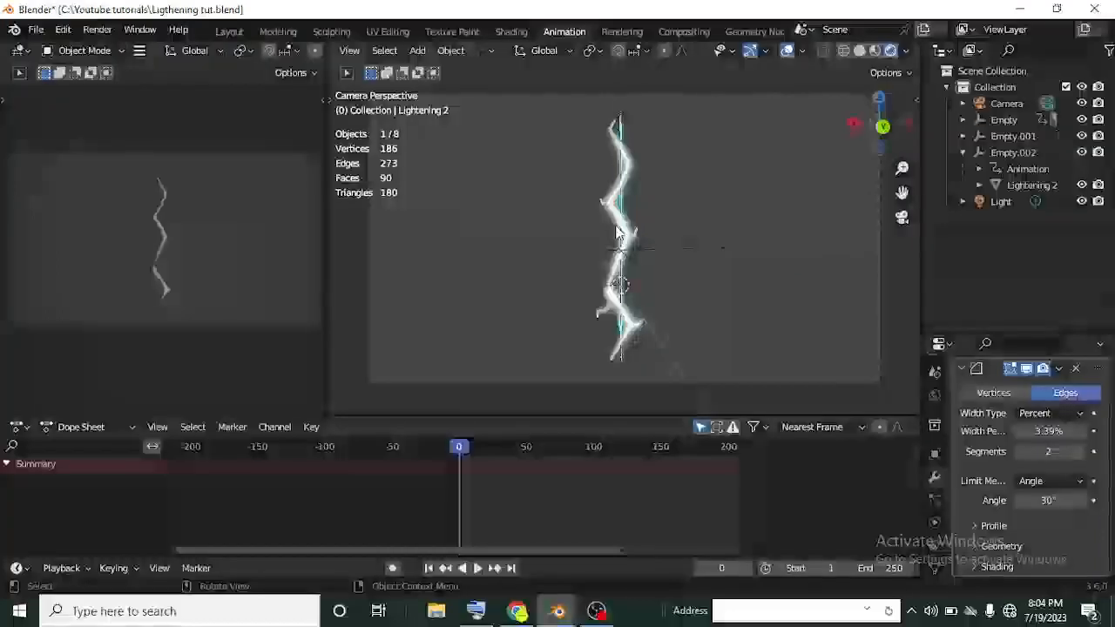
Step: Switch to Chrome, view the Blender Character Megacourse page on Udemy, and return to the lightning project in Blender
left_click(530, 613)
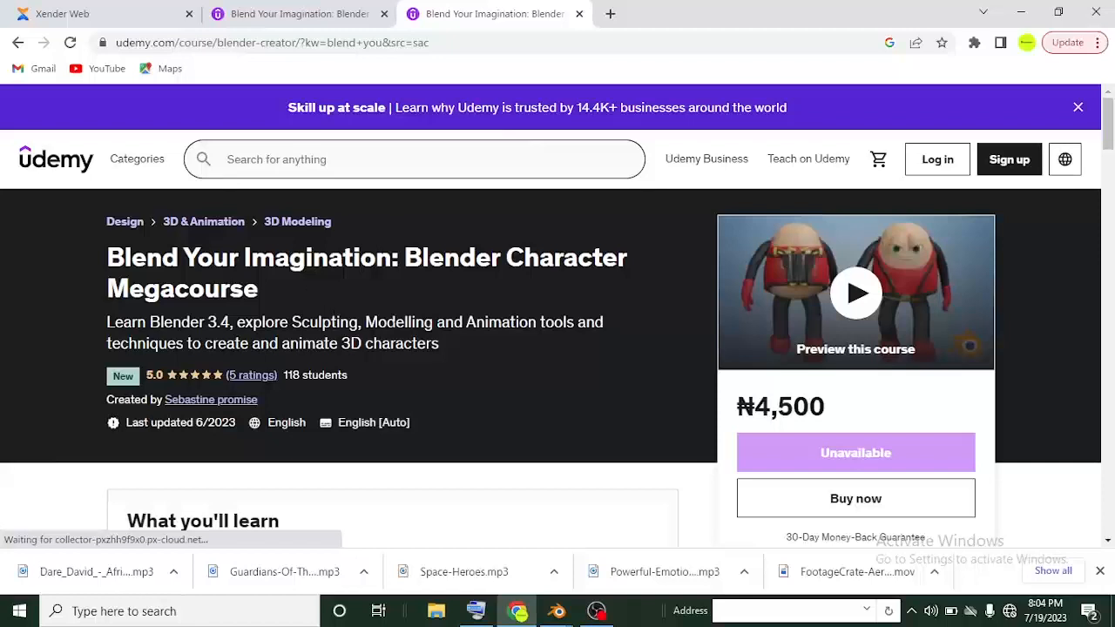
scroll(394, 336, "down", 1)
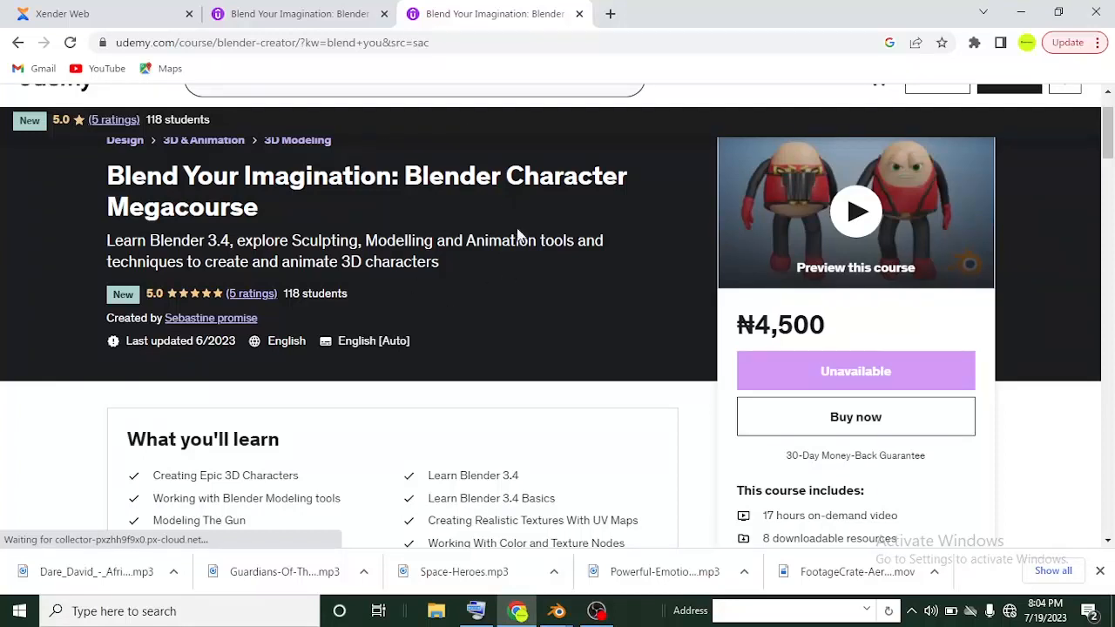
mouse_move(558, 610)
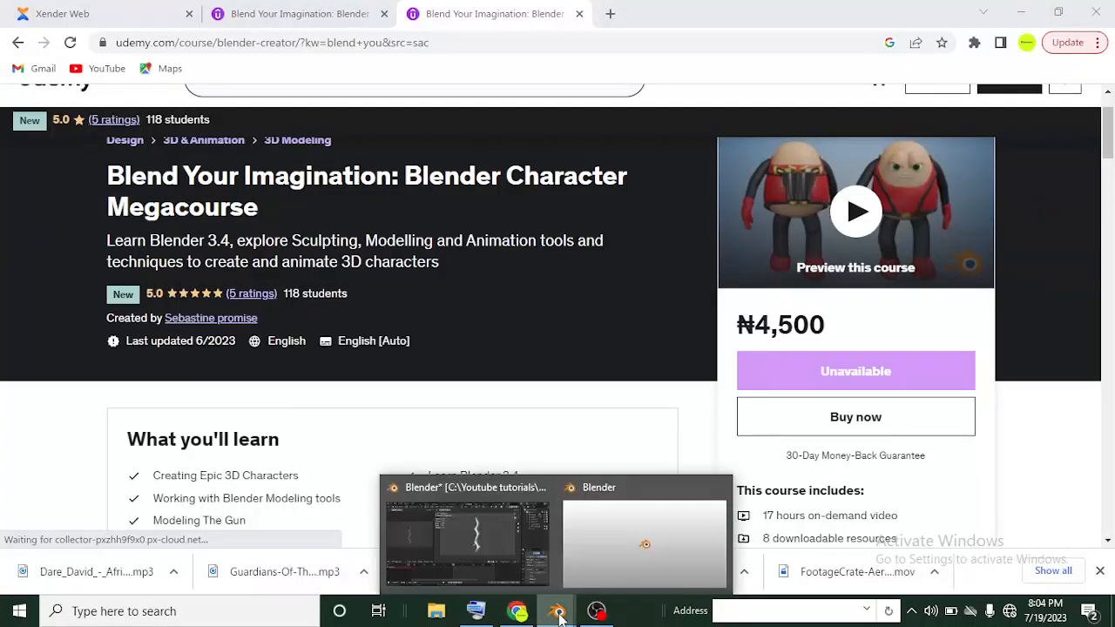
left_click(475, 543)
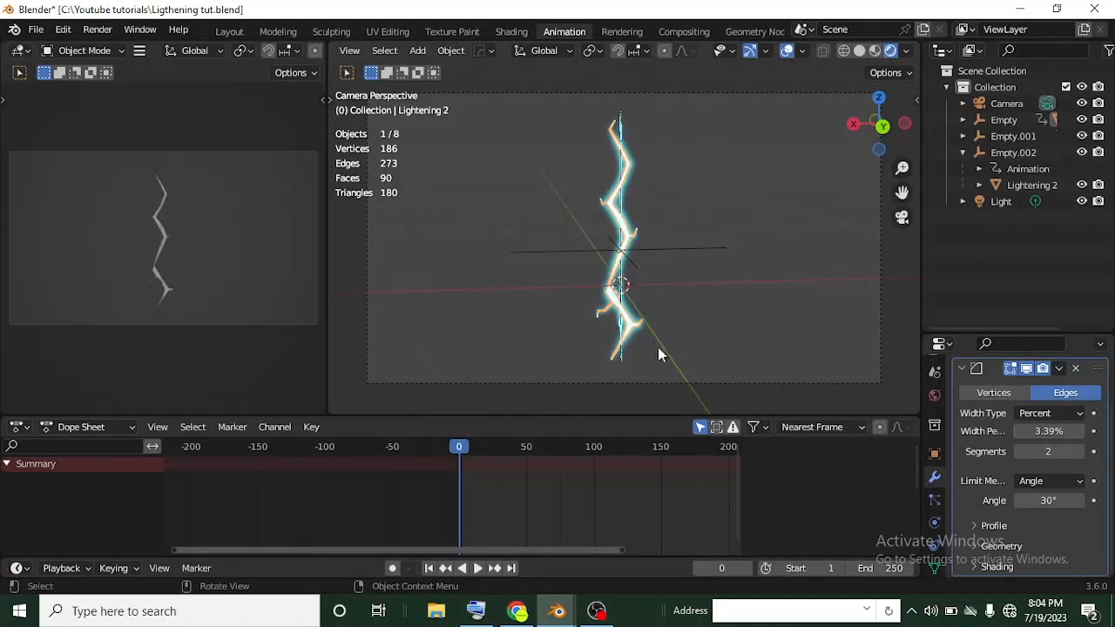
Step: Play back the finished lightning animation in the camera view and stop it
key("space")
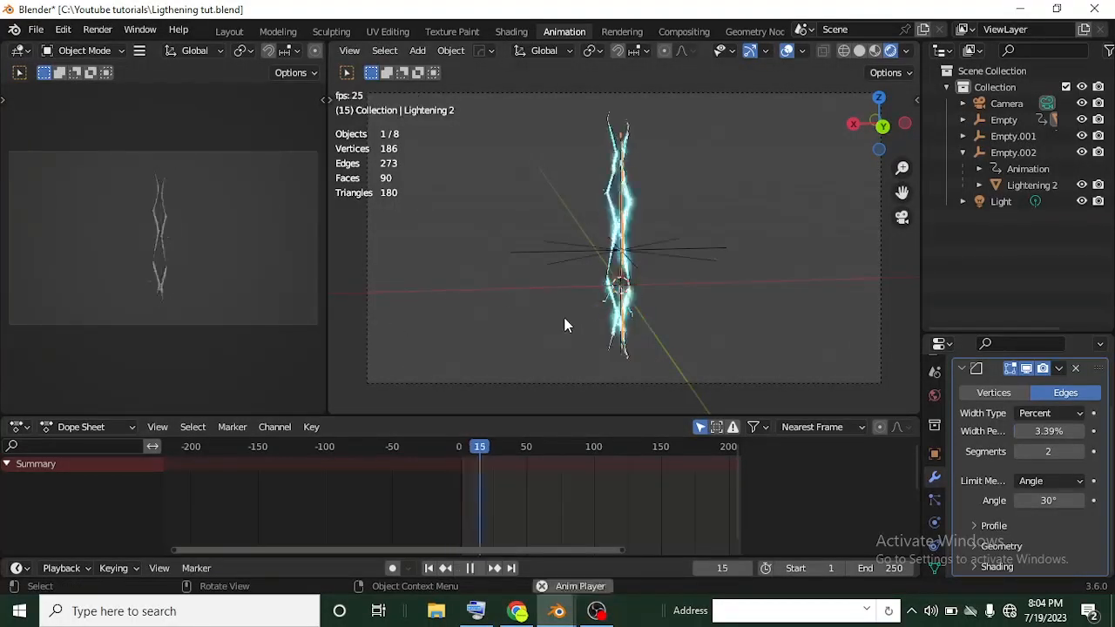
key("space")
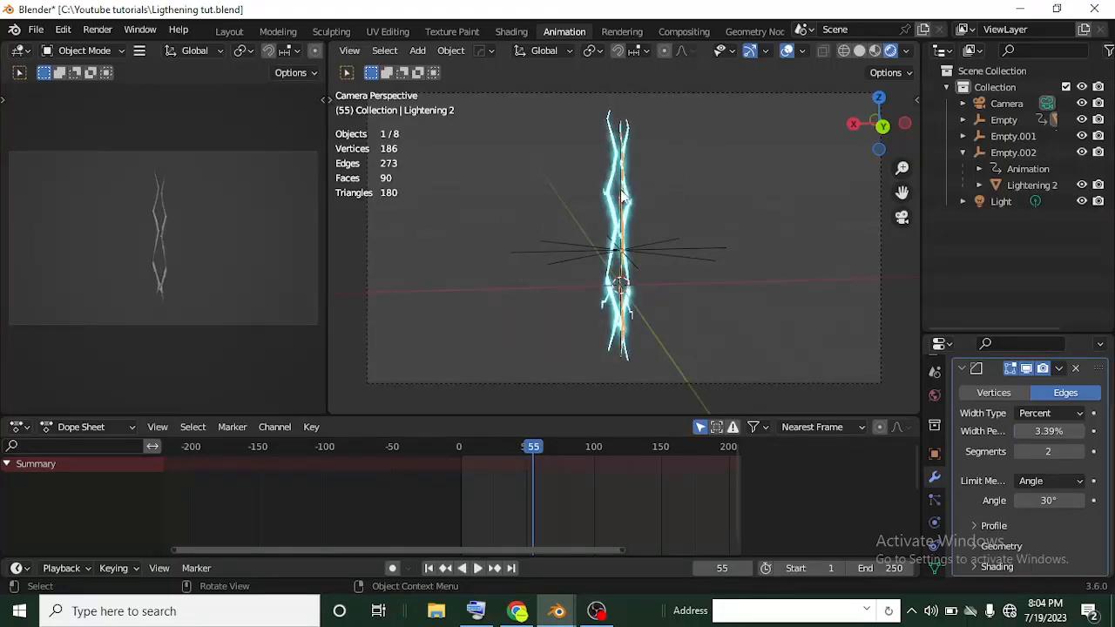
Step: Switch to the Layout workspace, turn off the Camera to View lock and hide the sidebar
left_click(229, 31)
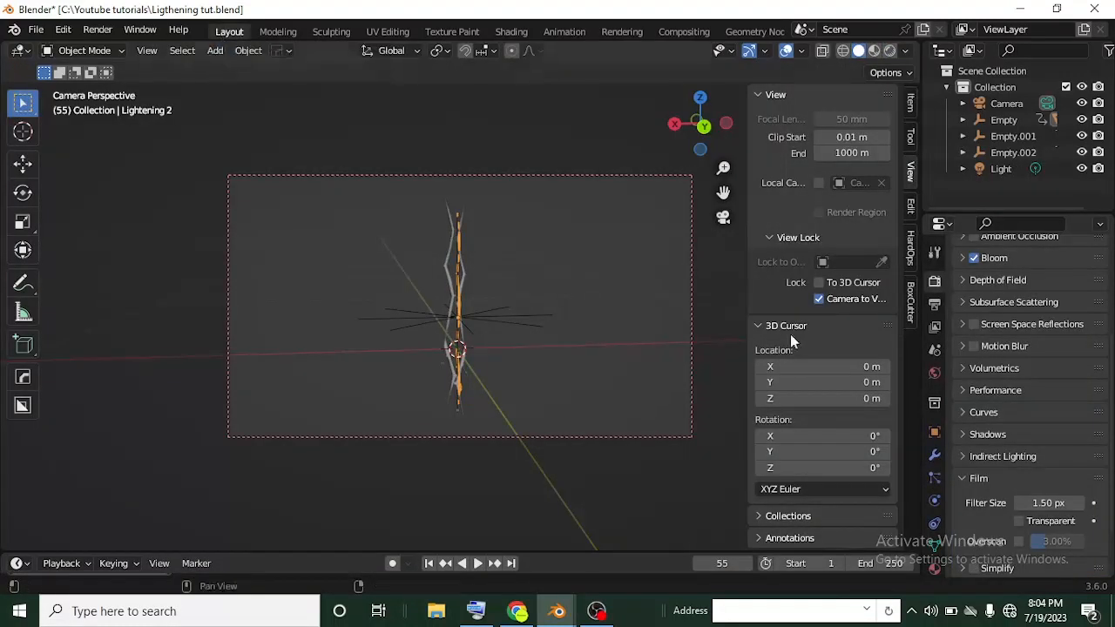
left_click(819, 300)
key("n")
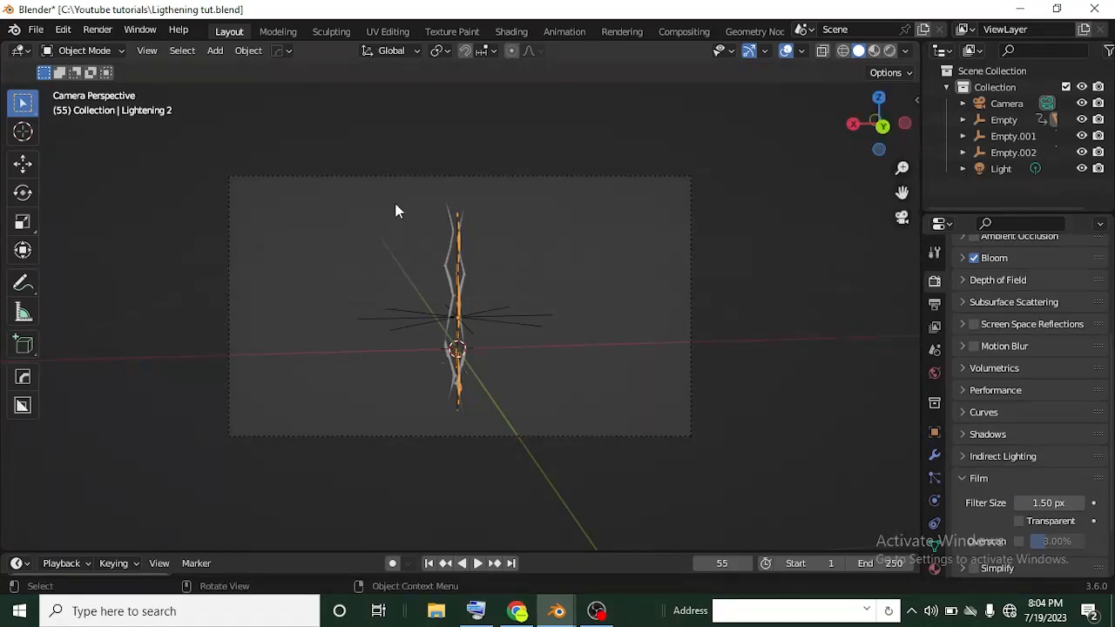
Step: Delete the two extra lightning bolts, keeping only the Lightening 2 object
middle_click_drag(396, 211, 641, 278)
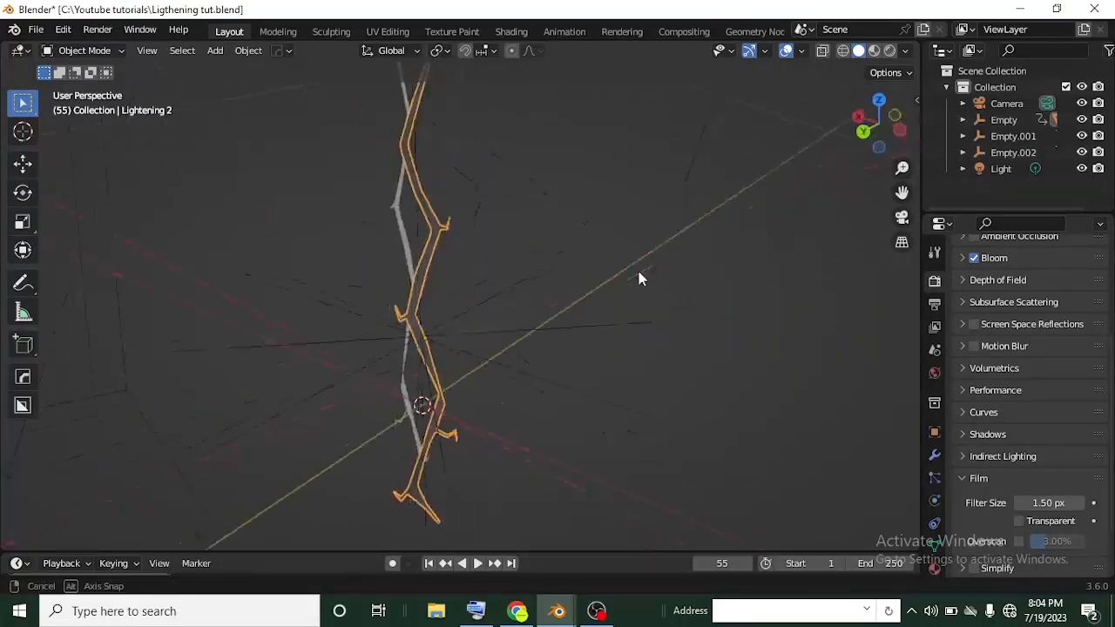
middle_click_drag(453, 291, 563, 308)
left_click(518, 283)
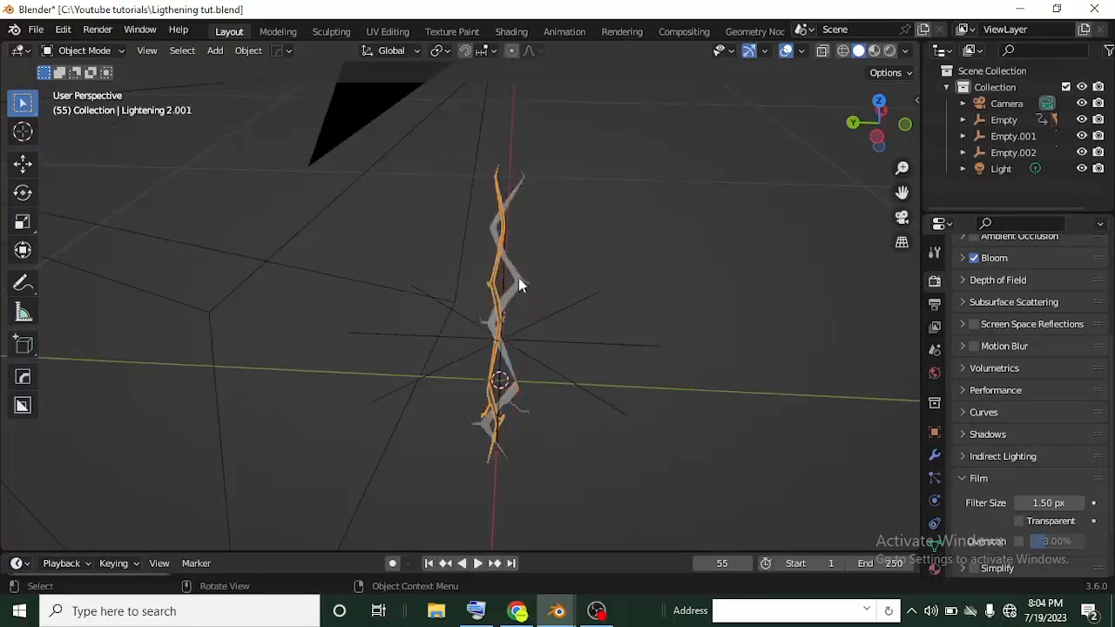
middle_click_drag(619, 282, 443, 268)
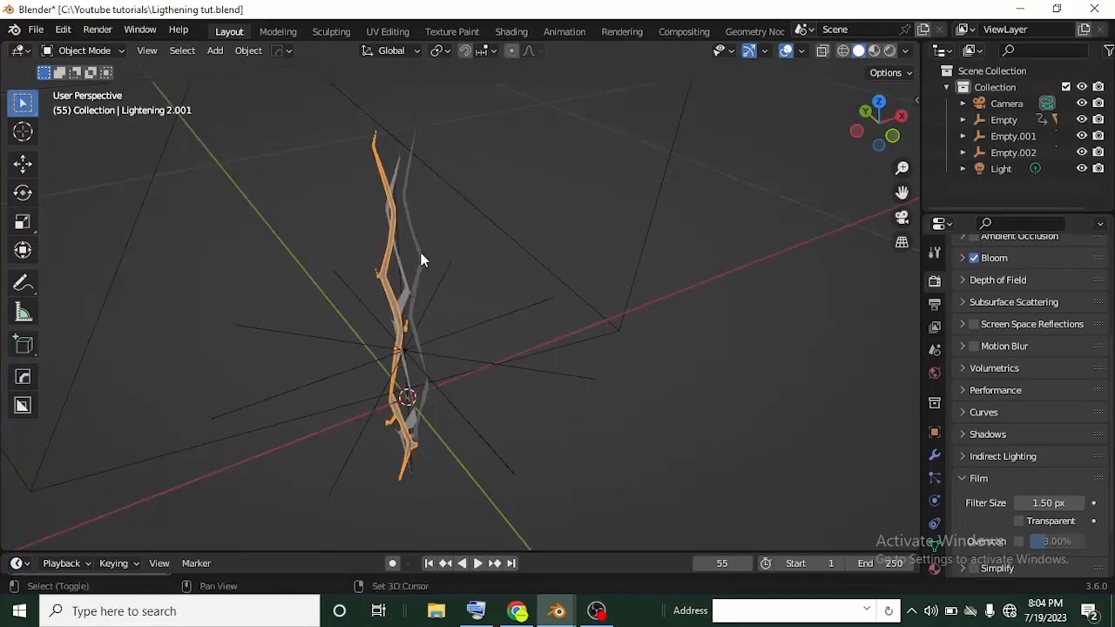
left_click(423, 259, "shift")
key("Delete")
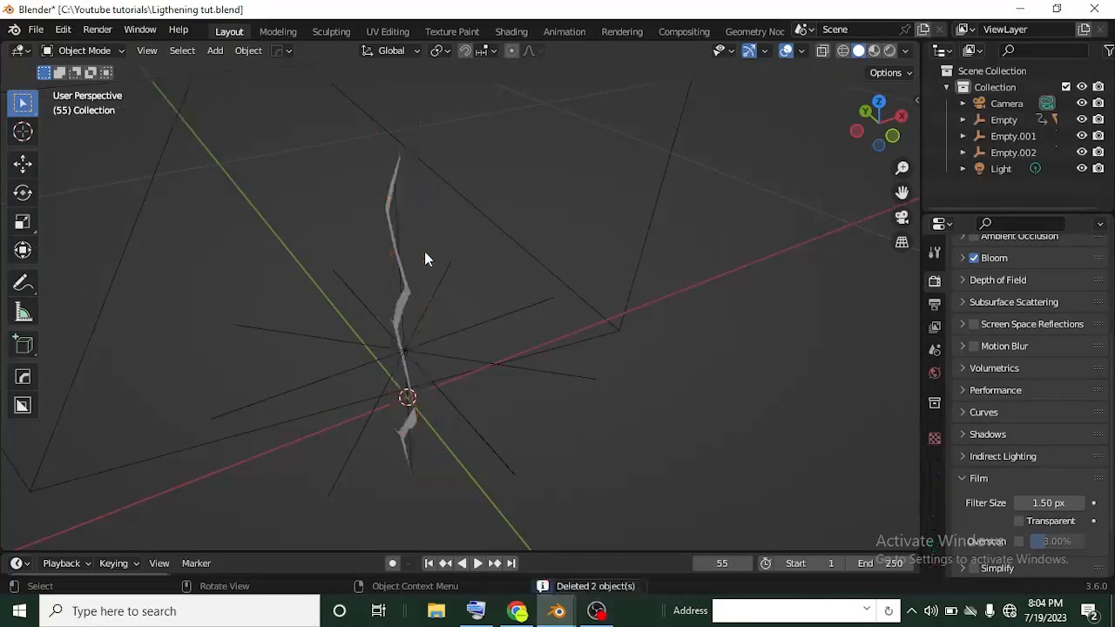
Step: Clear the parent of the Lightening 2 bolt and move it along the Y axis, away from the empties
middle_click_drag(423, 256, 513, 302)
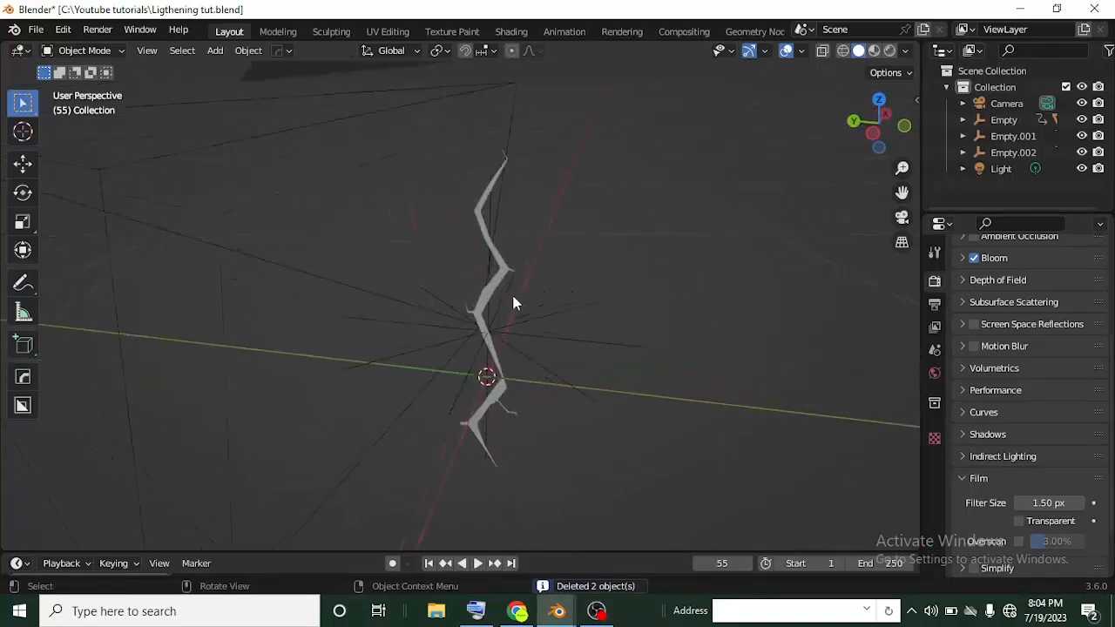
left_click(495, 271)
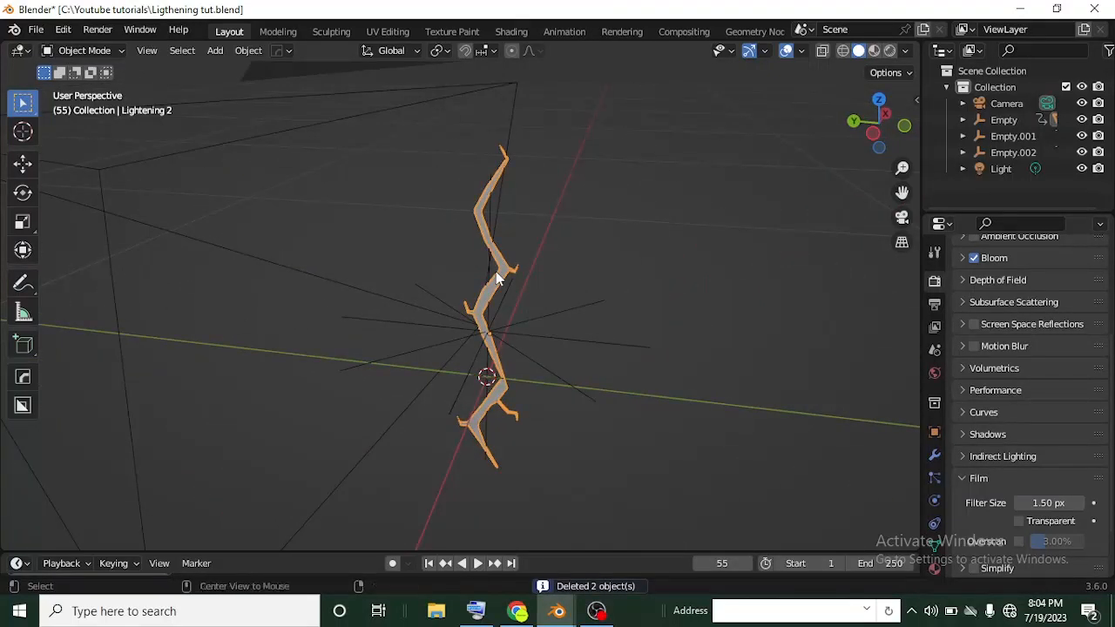
key("alt+p")
left_click(498, 277)
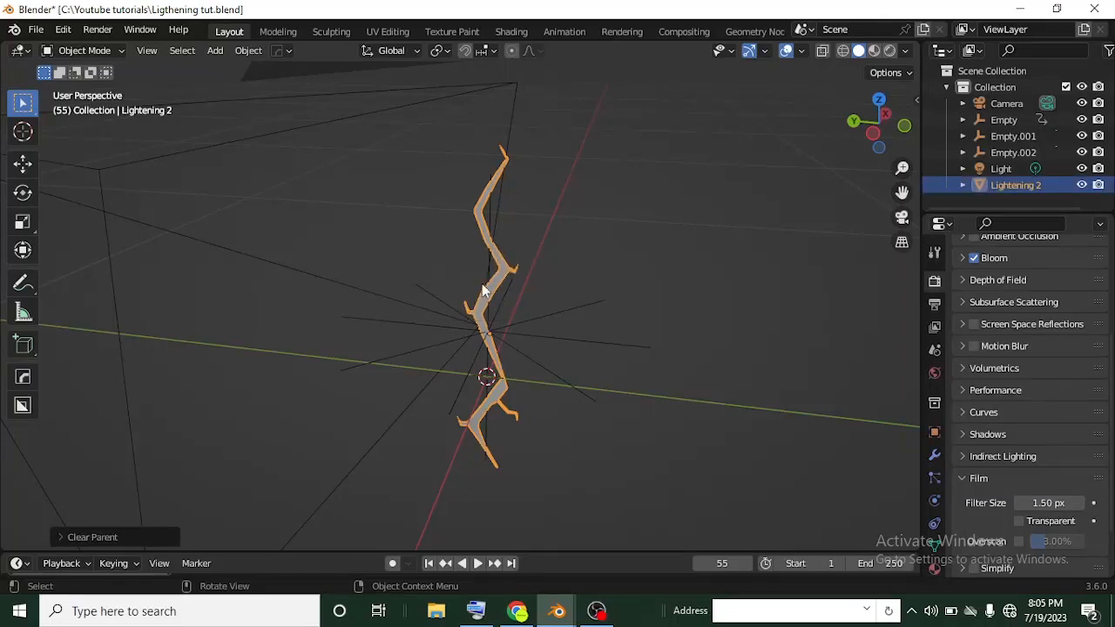
key("g")
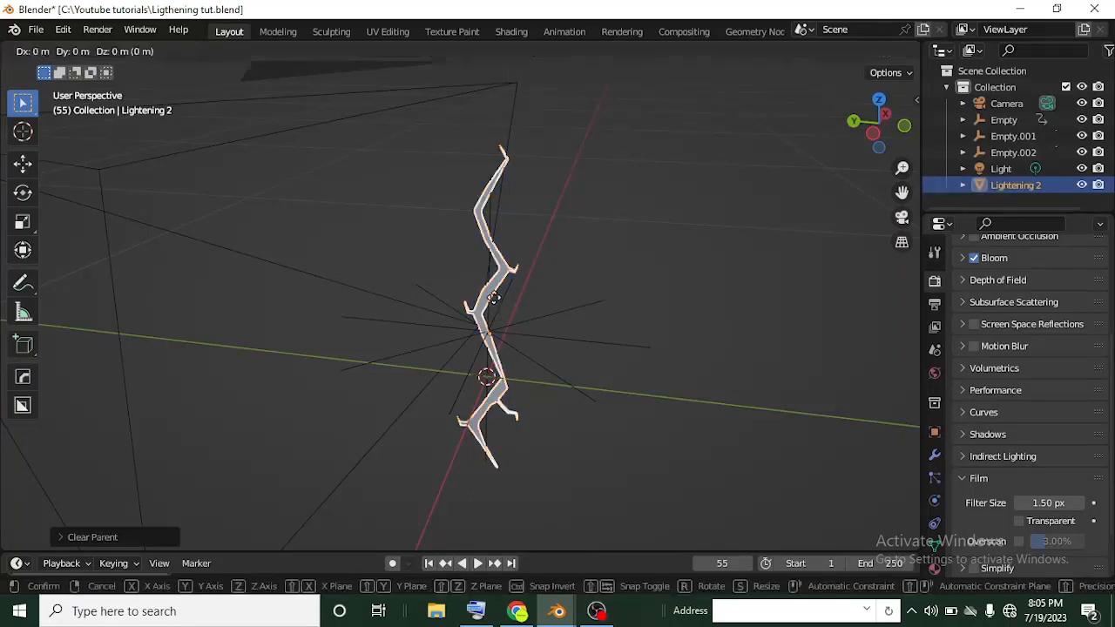
key("y")
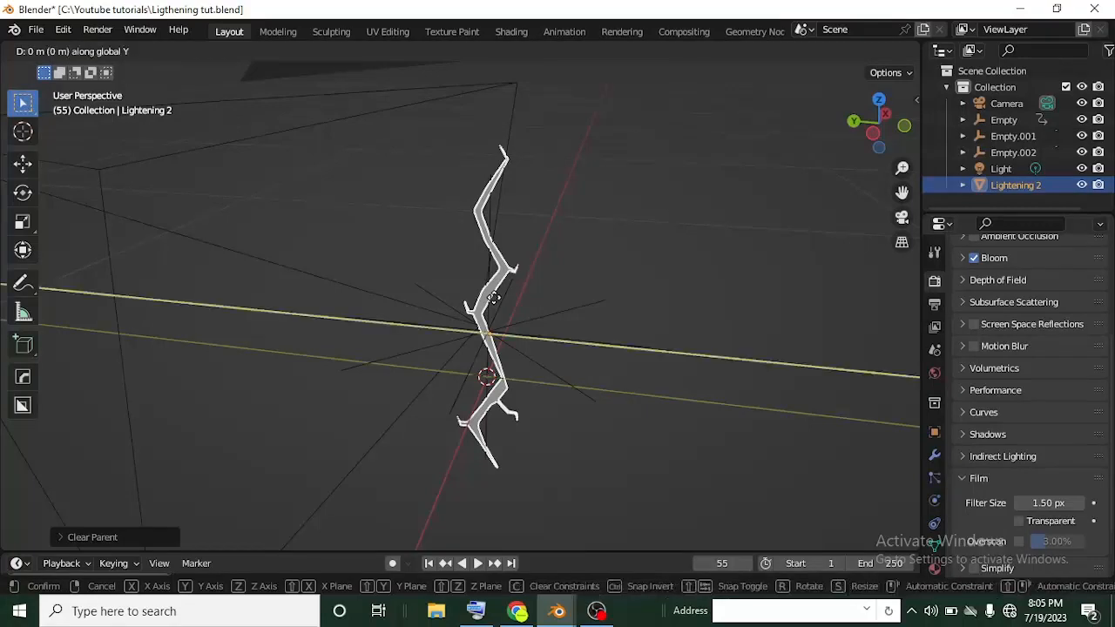
left_click(777, 358)
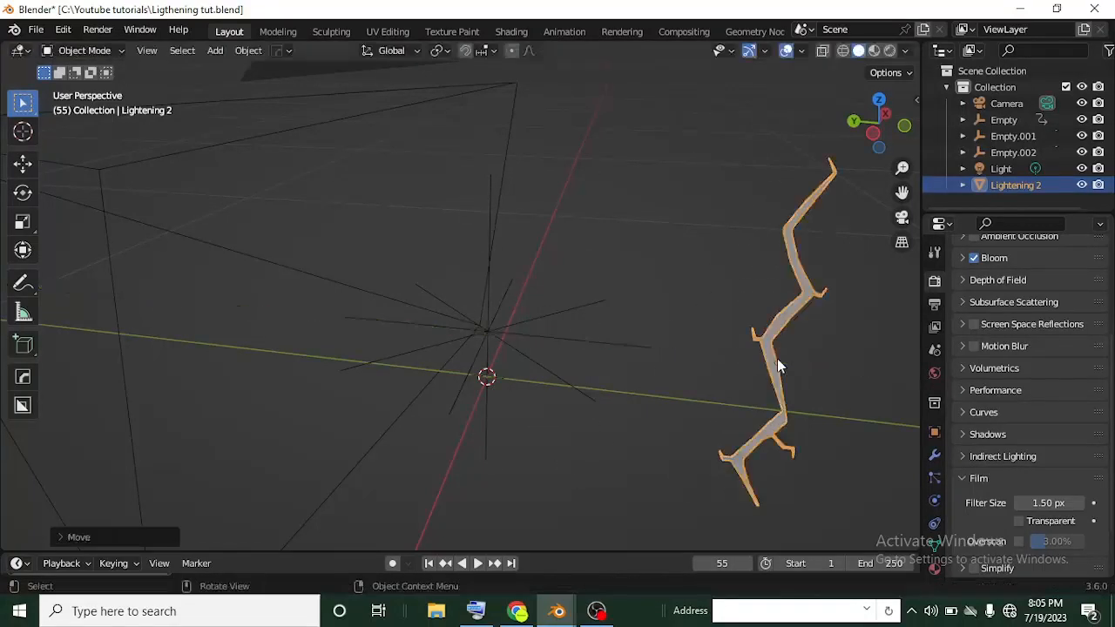
Step: Delete the three empties near the origin, leaving the camera out of the selection
scroll(724, 332, "down", 3)
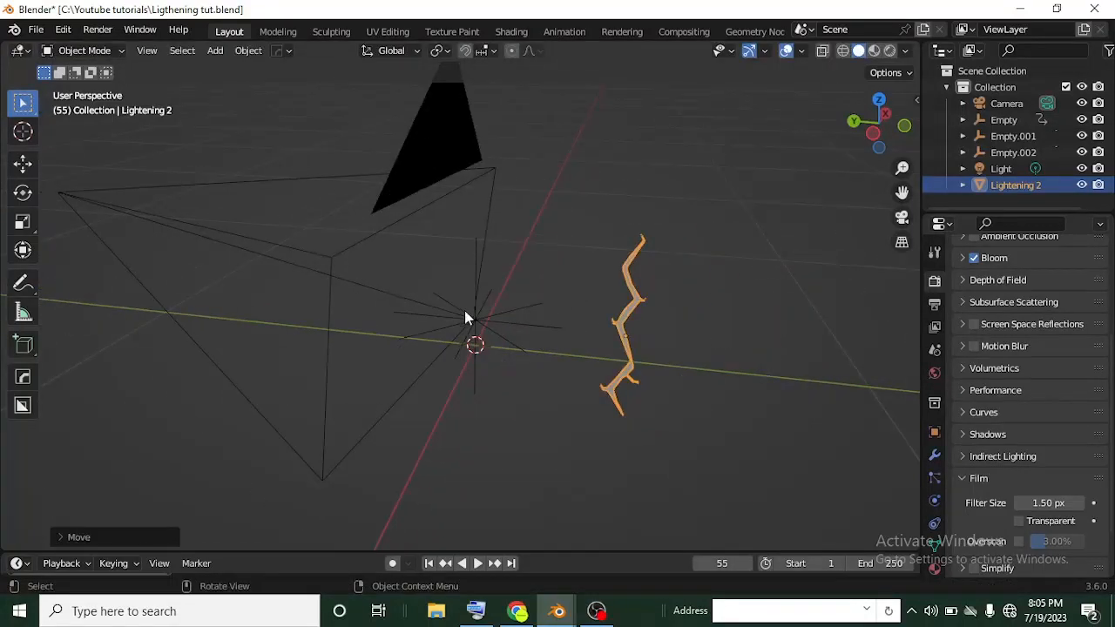
scroll(510, 348, "up", 1)
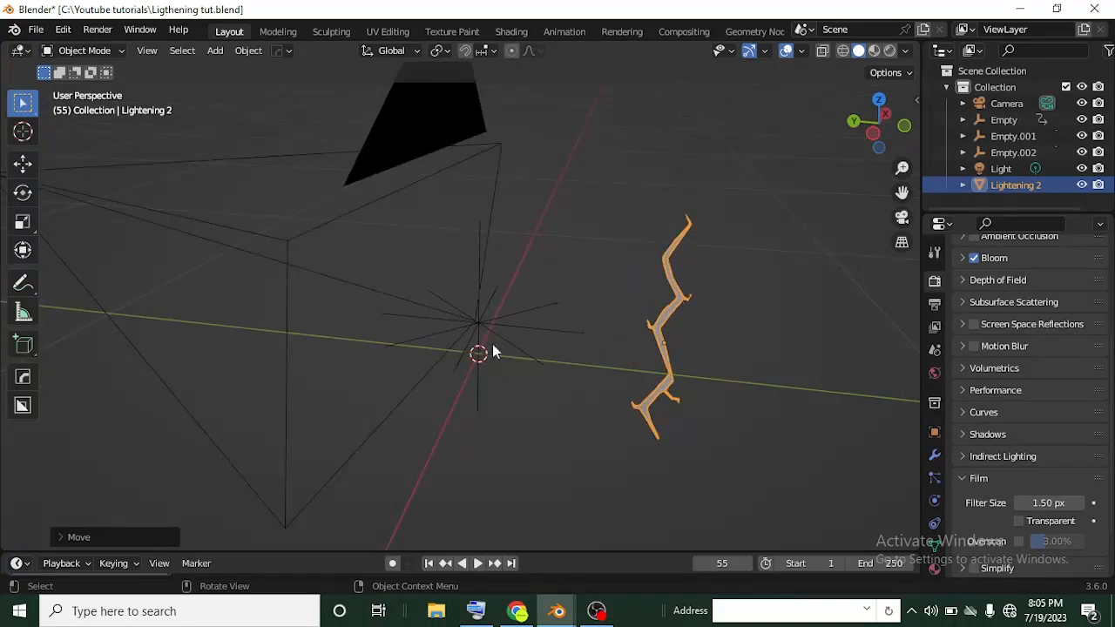
middle_click_drag(522, 374, 418, 324)
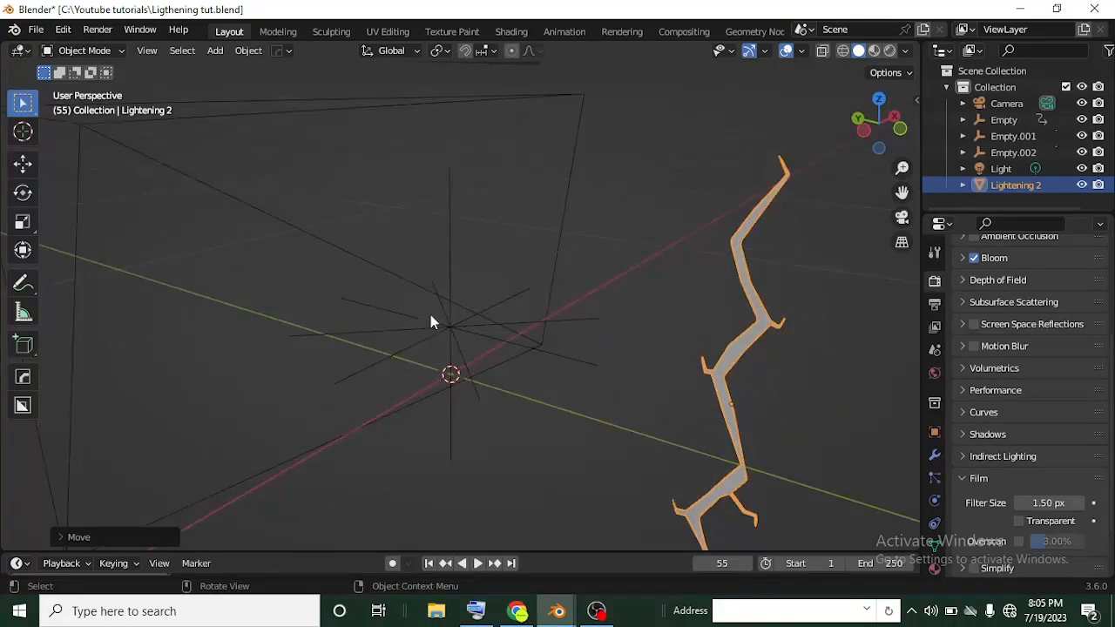
key("b")
left_click_drag(408, 193, 532, 425)
middle_click_drag(281, 244, 232, 221)
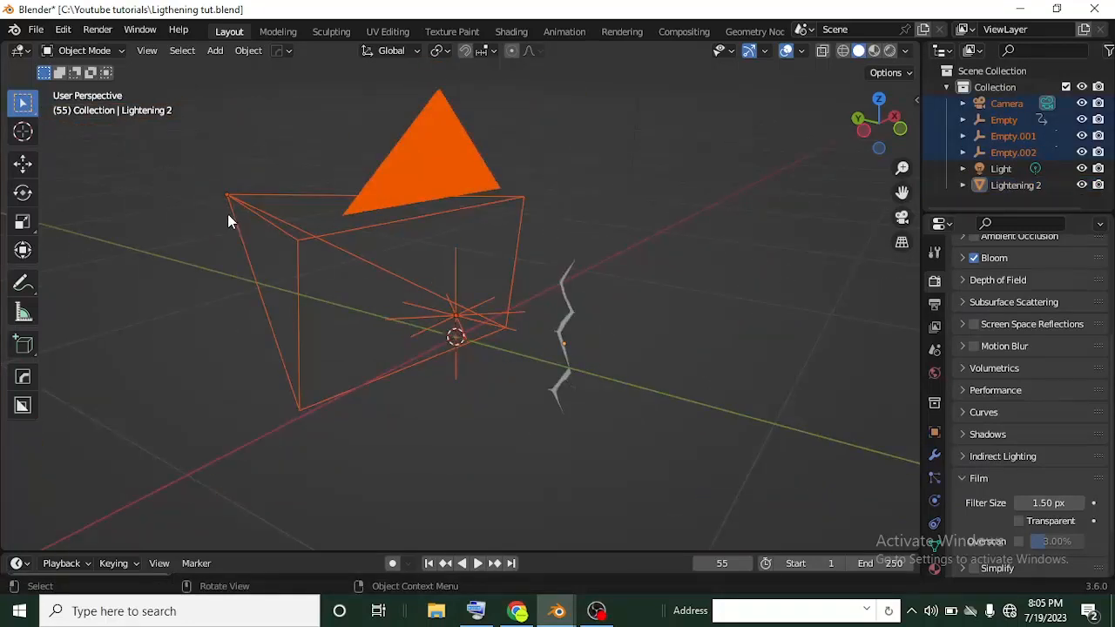
left_click(75, 72)
left_click_drag(186, 154, 293, 292)
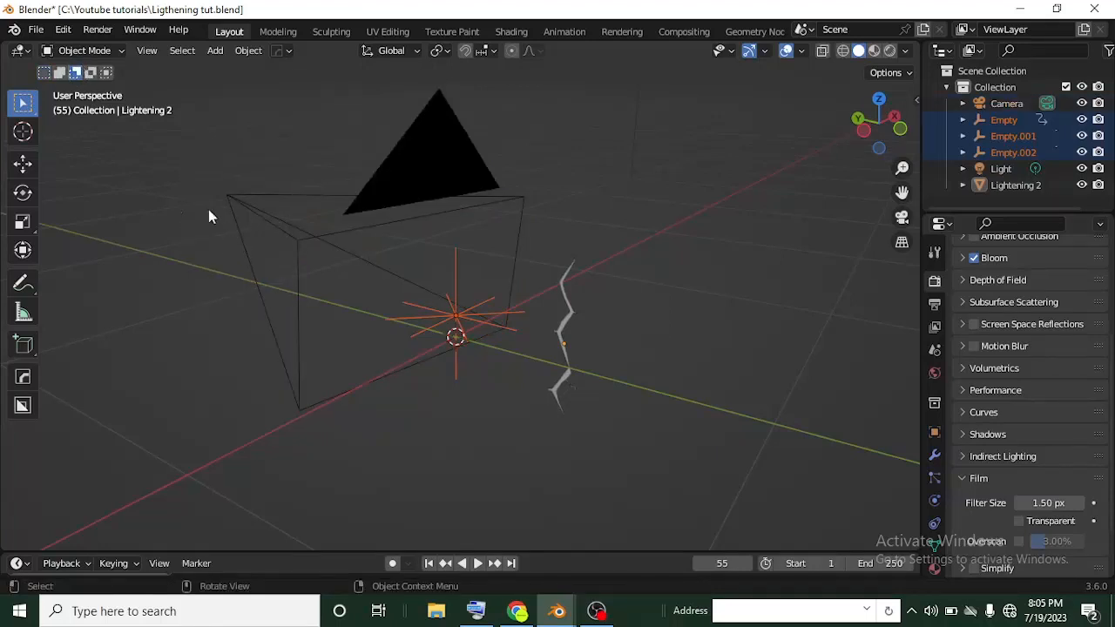
key("Delete")
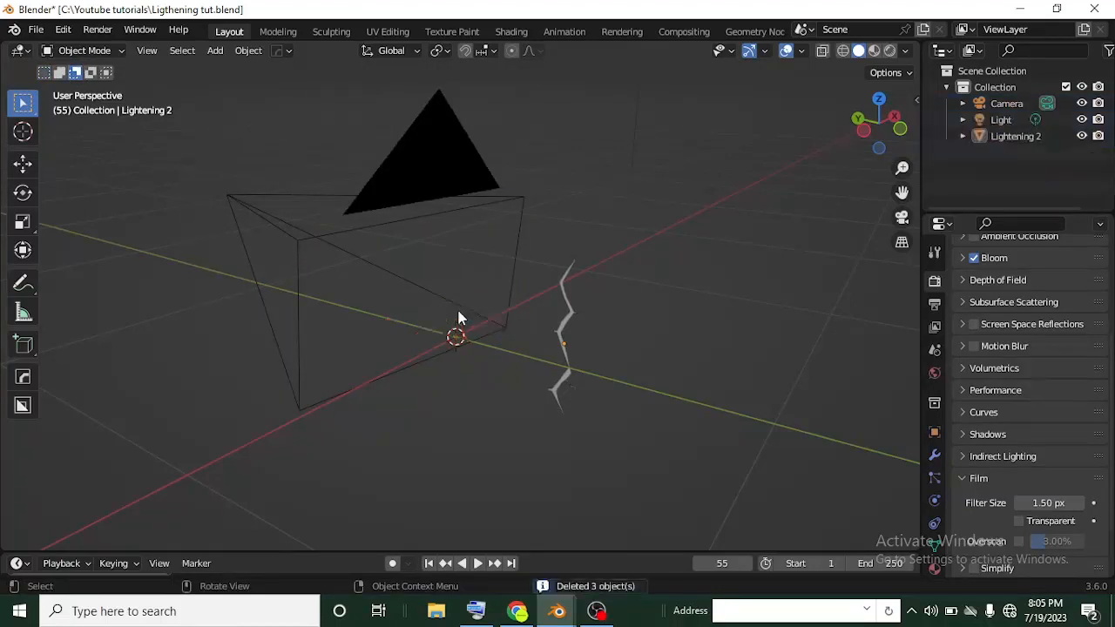
Step: Add a mesh plane in the left orthographic view
middle_click_drag(470, 326, 455, 267, "shift")
scroll(436, 314, "up", 3)
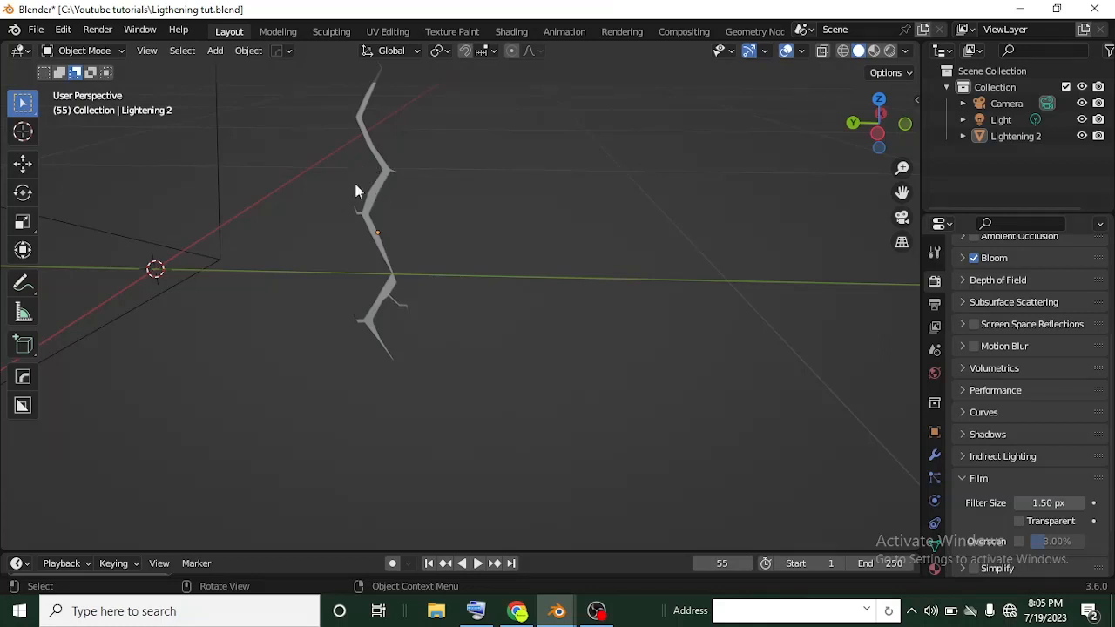
left_click(877, 138)
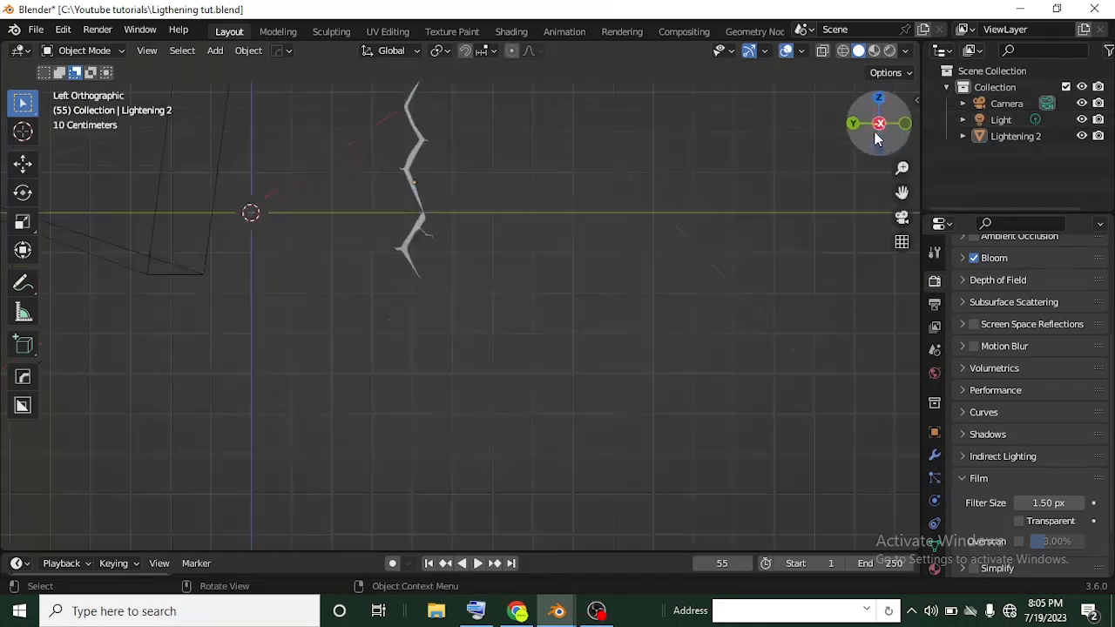
scroll(396, 165, "up", 2)
middle_click_drag(400, 169, 428, 280, "shift")
scroll(427, 275, "down", 3)
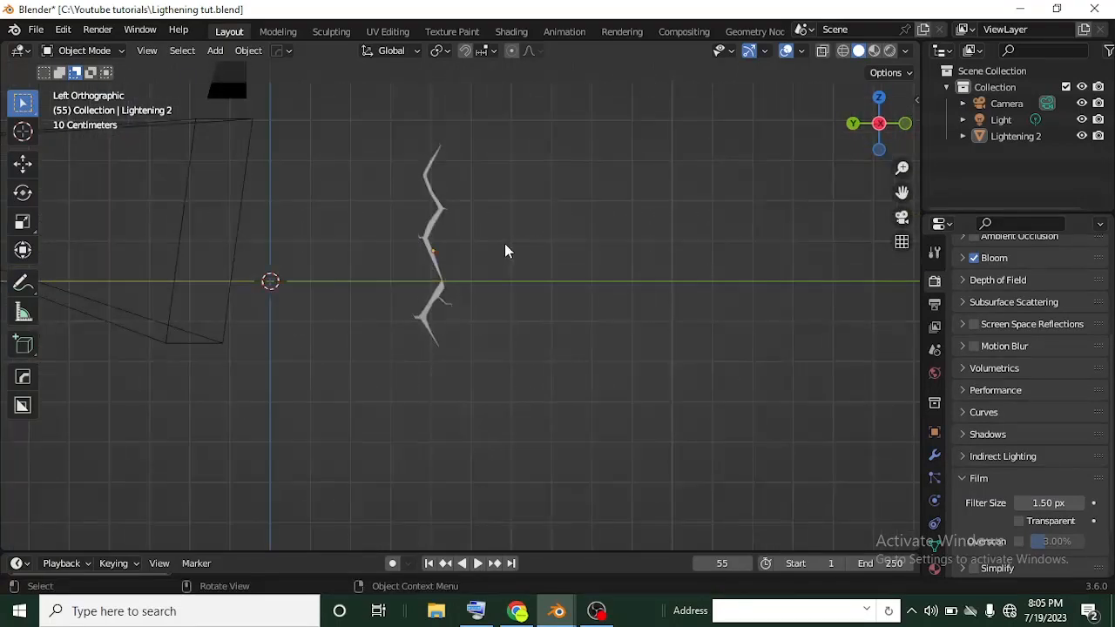
key("shift+a")
mouse_move(506, 249)
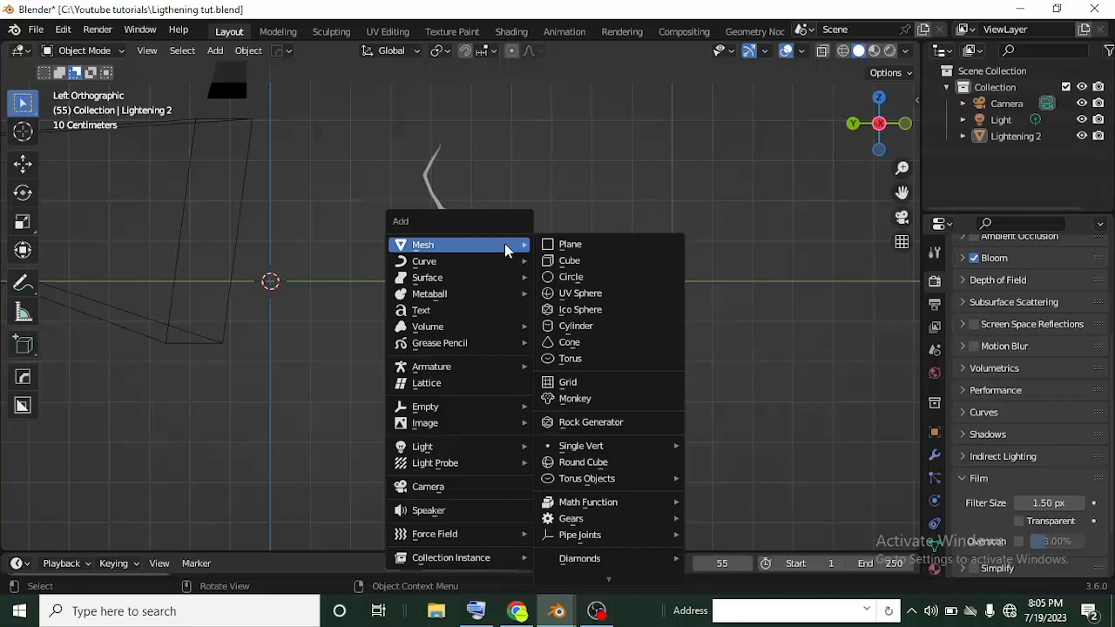
left_click(607, 253)
scroll(500, 266, "down", 3)
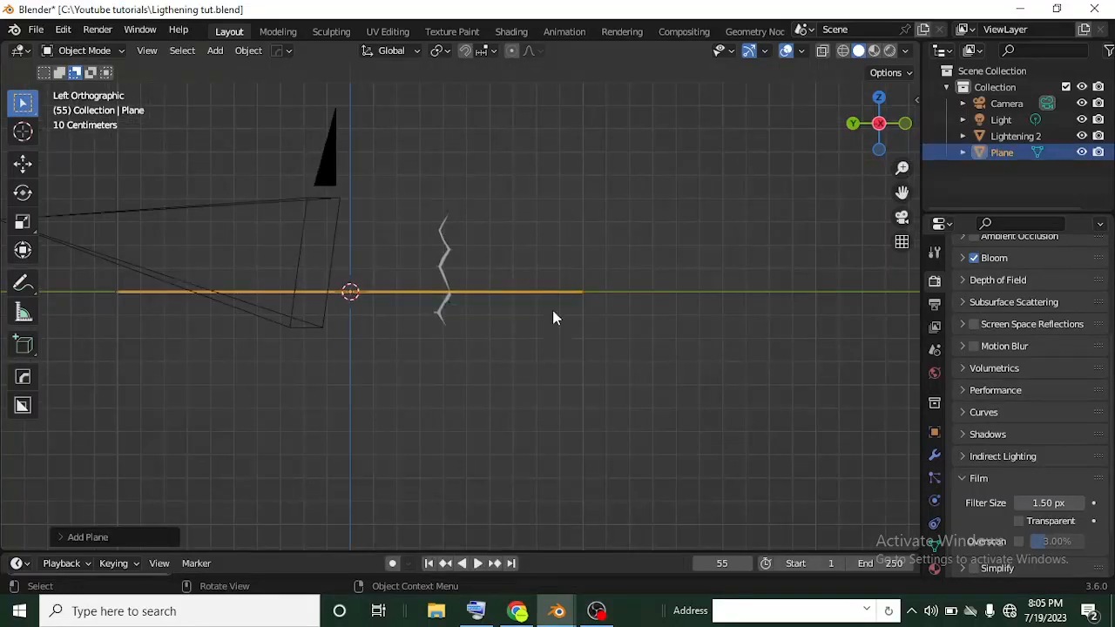
Step: Rotate the plane 90 degrees about the global Y axis
key("r")
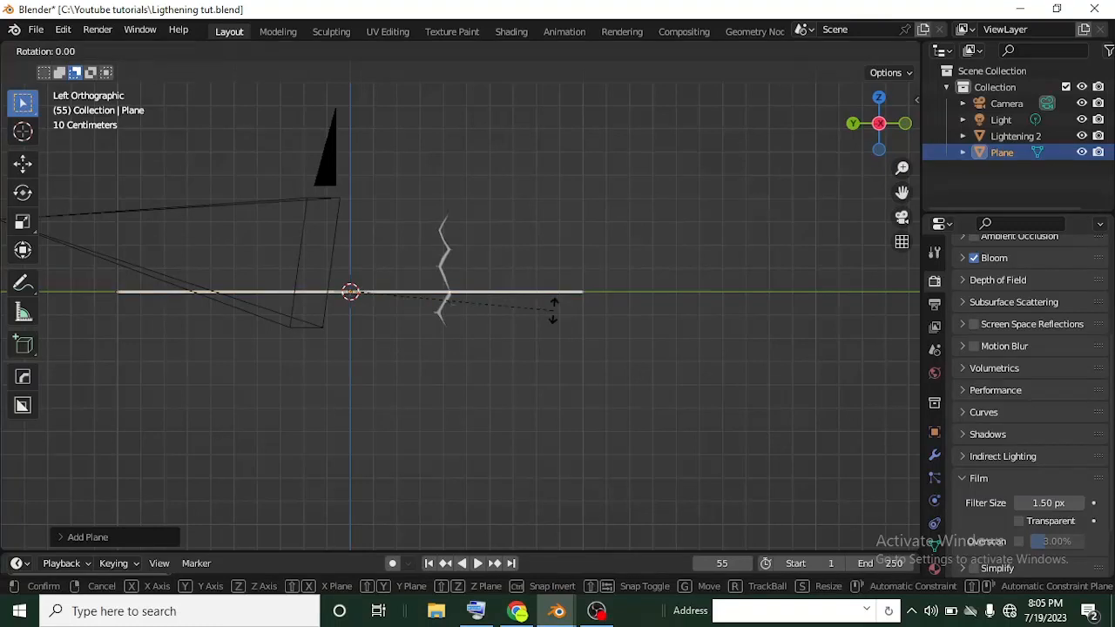
key("y")
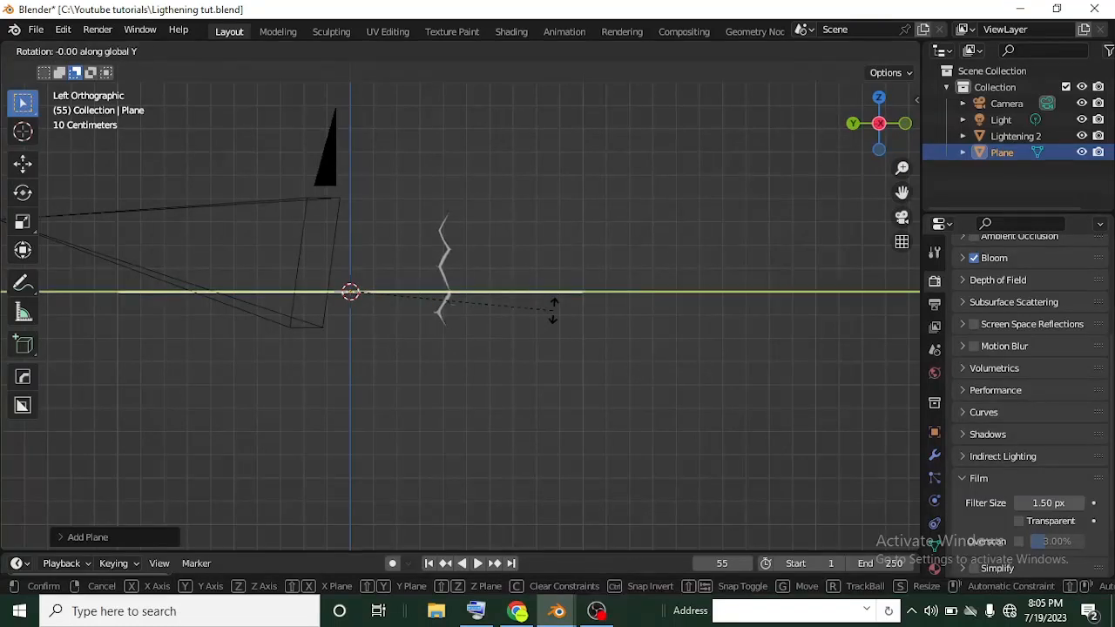
type("90")
key("Return")
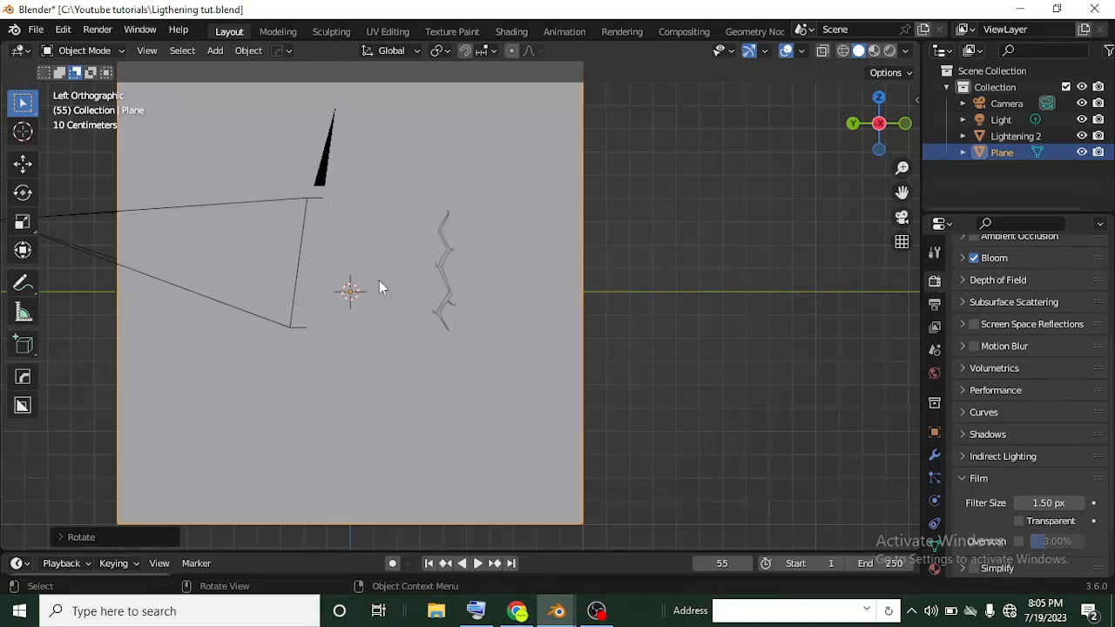
Step: Scale the plane down to about 0.21 and place it beside the lightning bolt, on the side away from the camera
key("g")
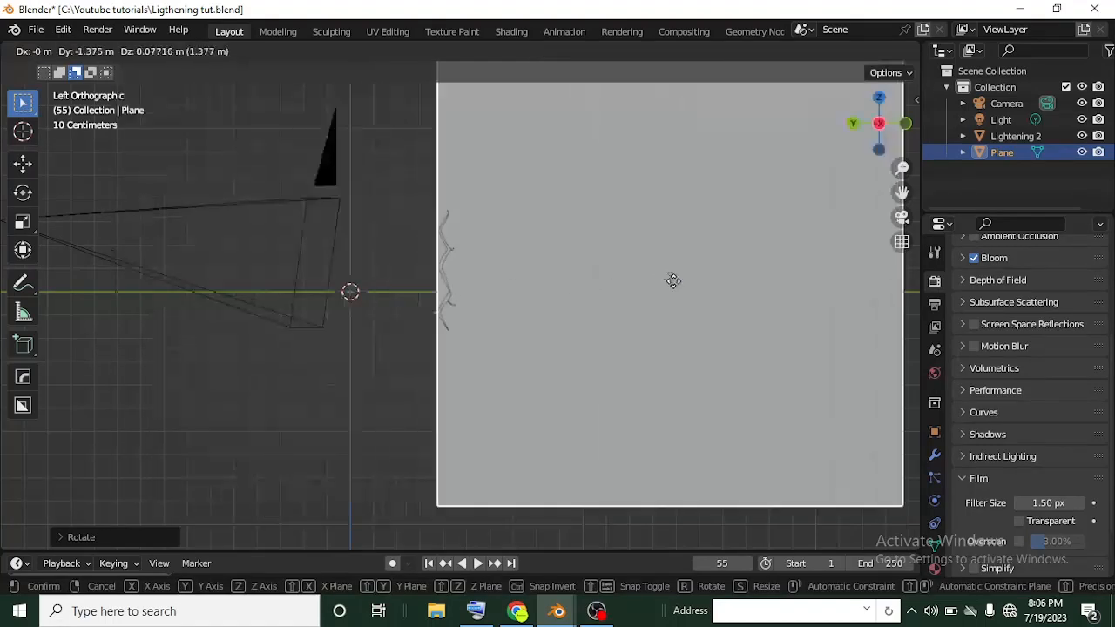
left_click(709, 297)
key("s")
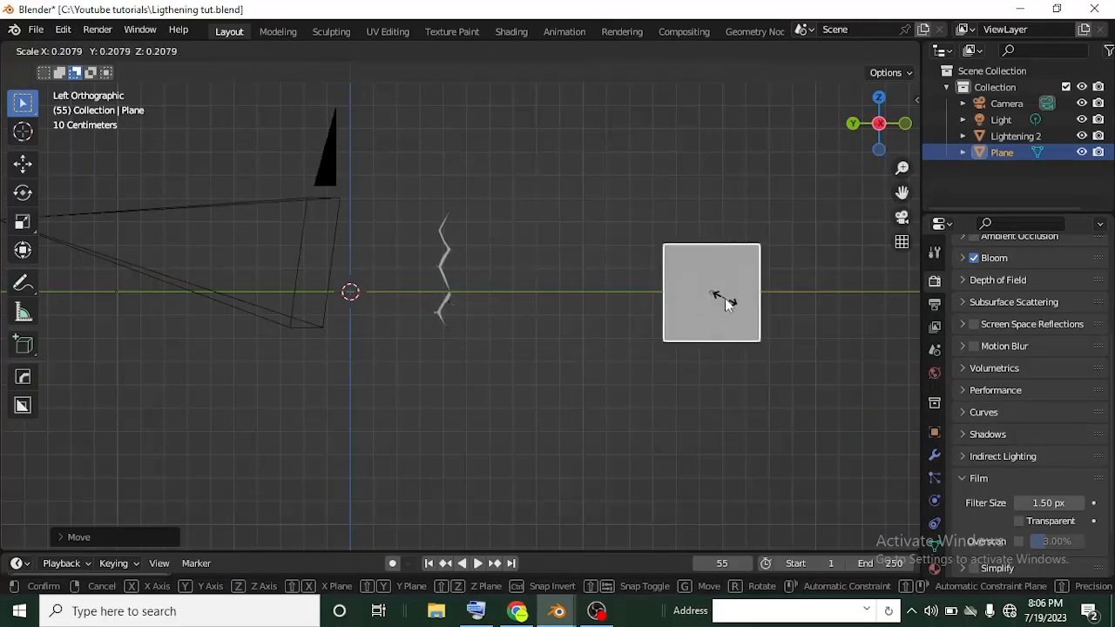
left_click(725, 298)
key("g")
left_click(523, 273)
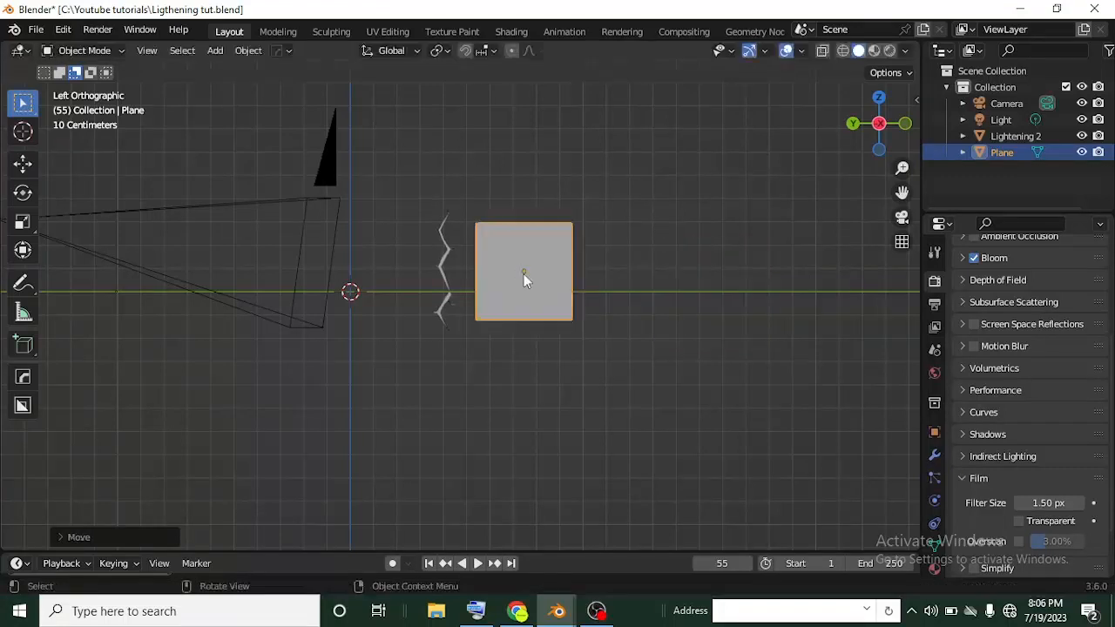
Step: Enter Edit Mode on the plane and switch to vertex selection
scroll(524, 274, "up", 5)
middle_click_drag(599, 289, 541, 378, "shift")
scroll(542, 379, "up", 2)
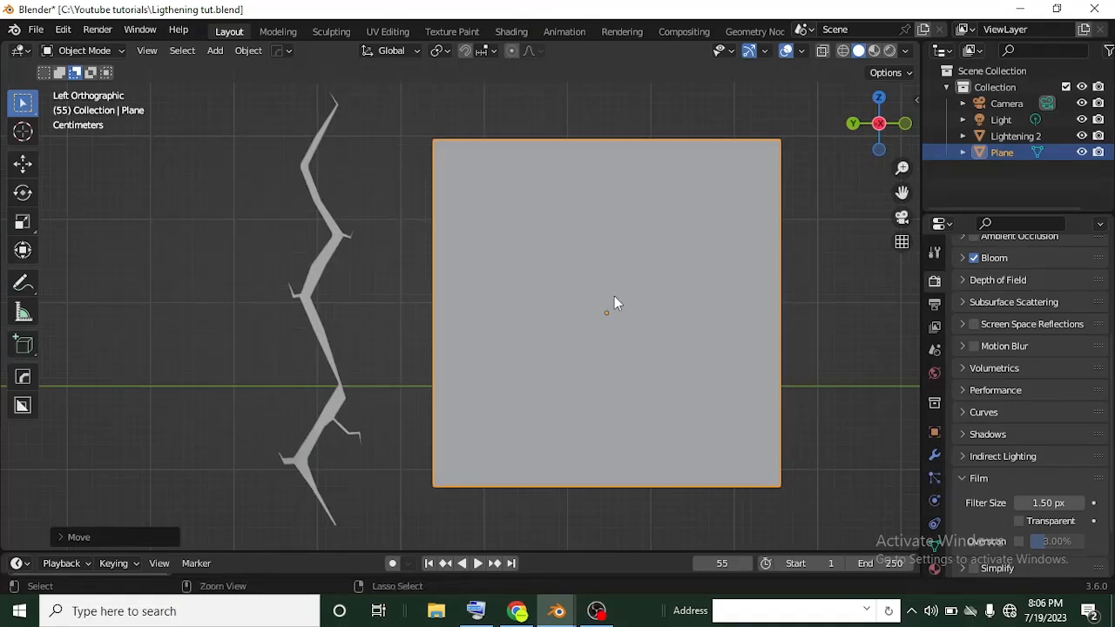
key("ctrl+Tab")
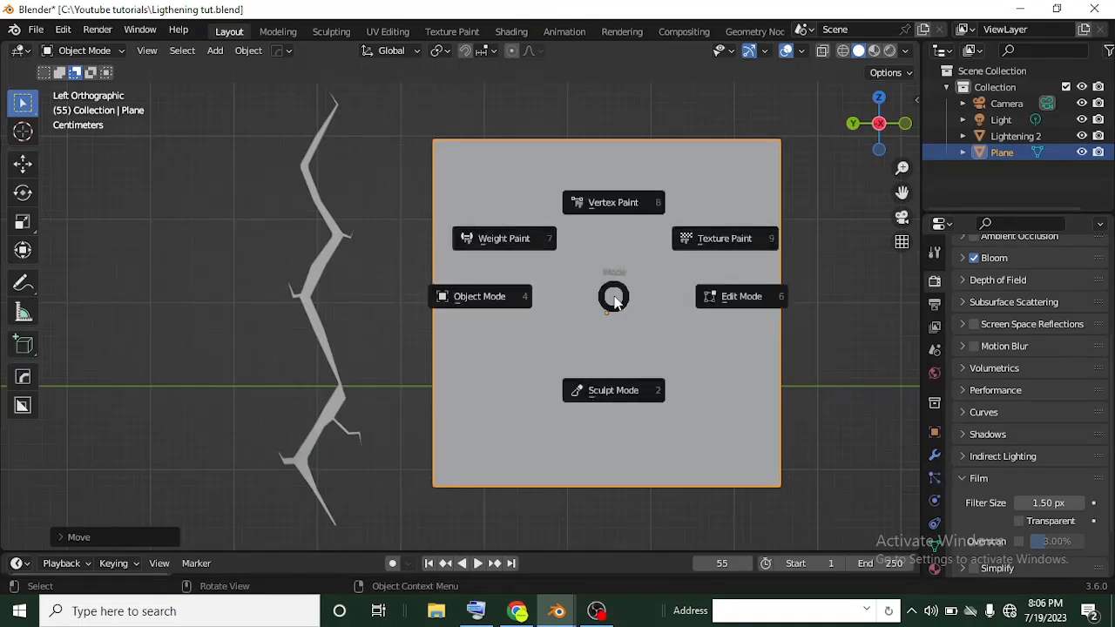
key("6")
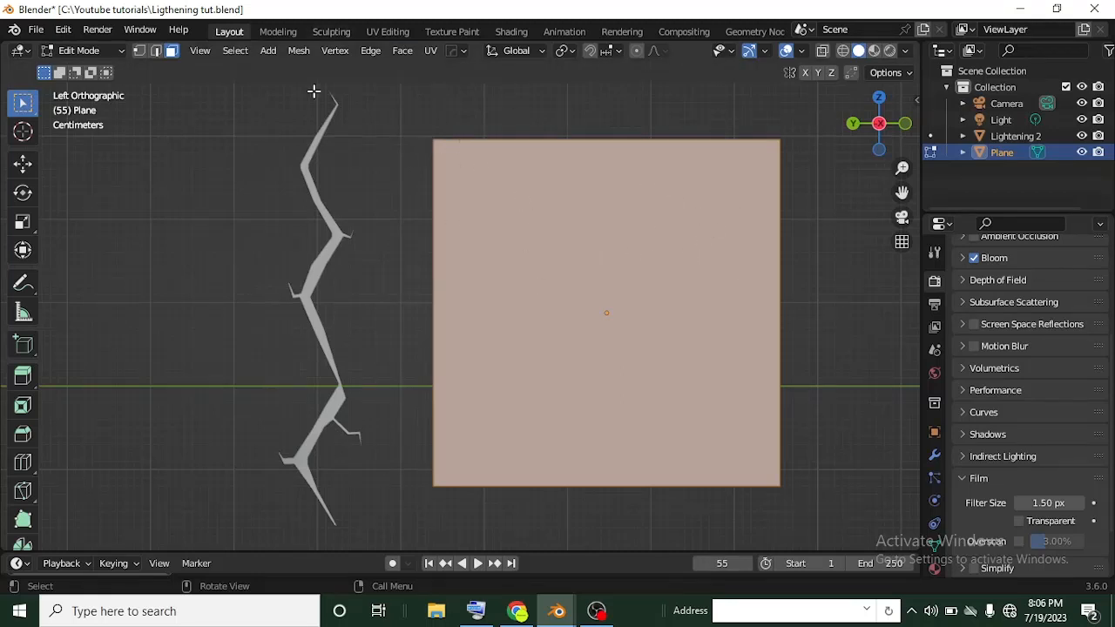
left_click(139, 51)
Step: Move the plane's two corner vertices farthest from the lightning bolt inward, forming a narrow strip that tapers toward its lower end
left_click_drag(735, 87, 836, 202)
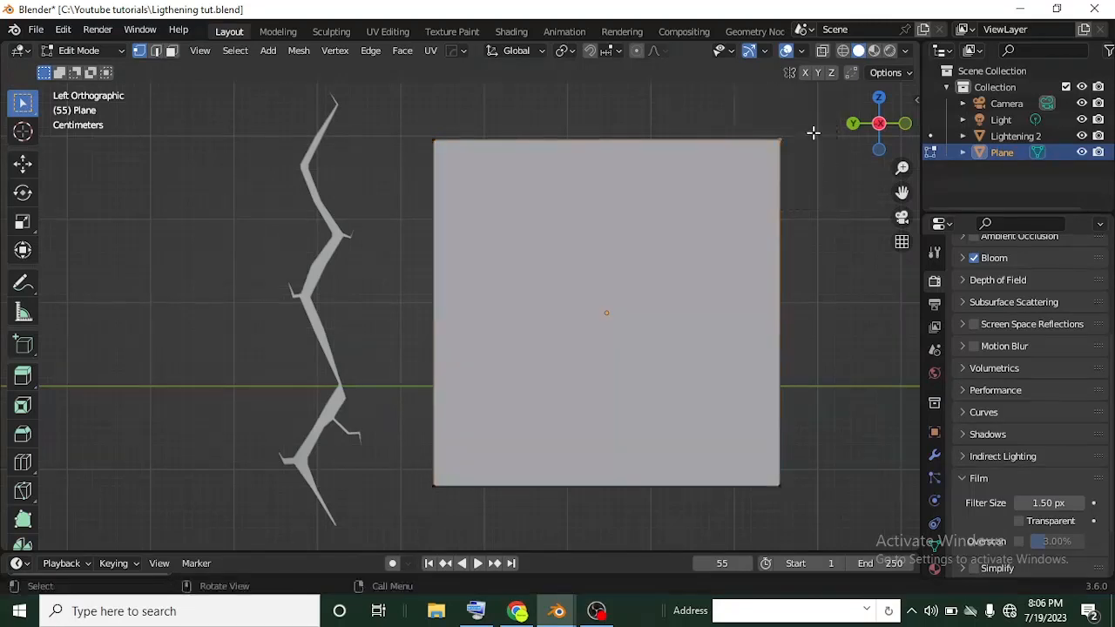
key("g")
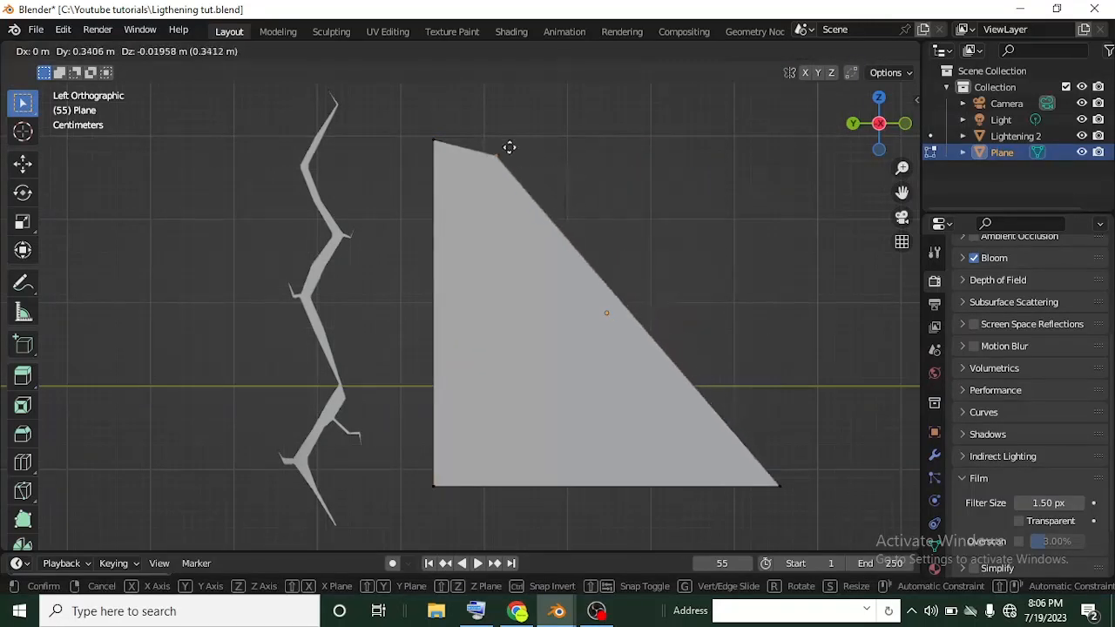
left_click(496, 145)
left_click_drag(682, 398, 822, 533)
key("g")
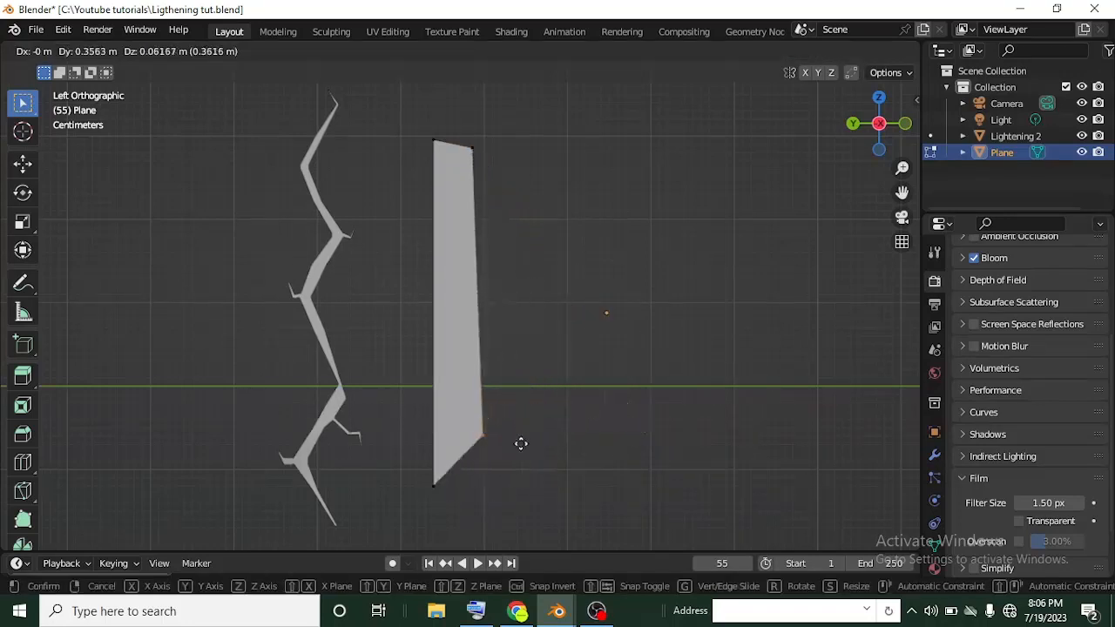
left_click(479, 503)
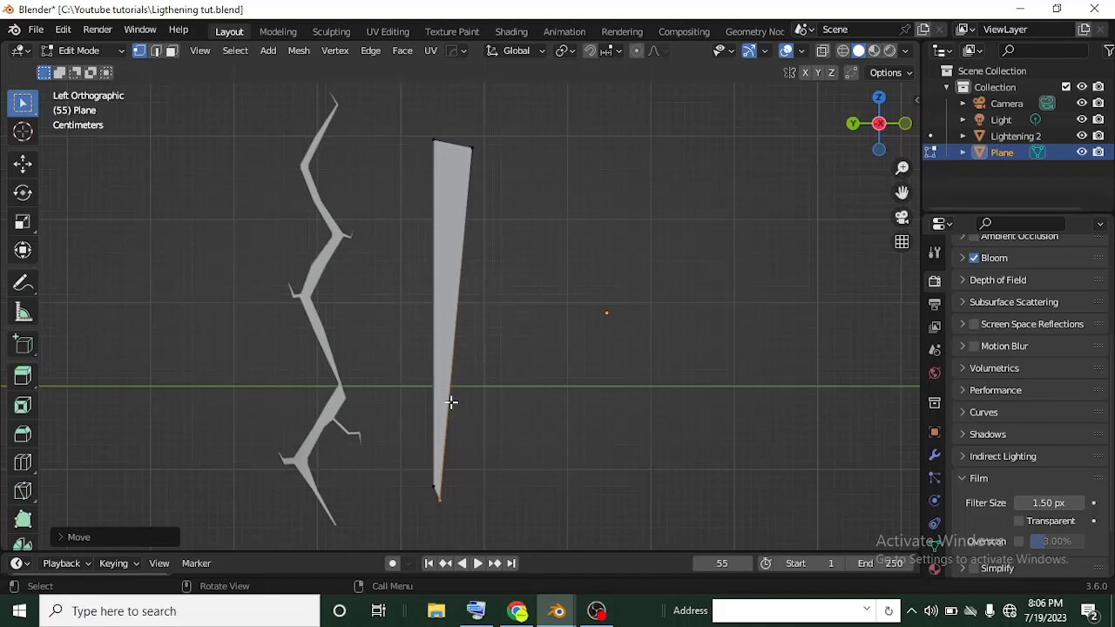
Step: Add three loop cuts across the strip and slide them slightly toward its wide upper end
key("ctrl+r")
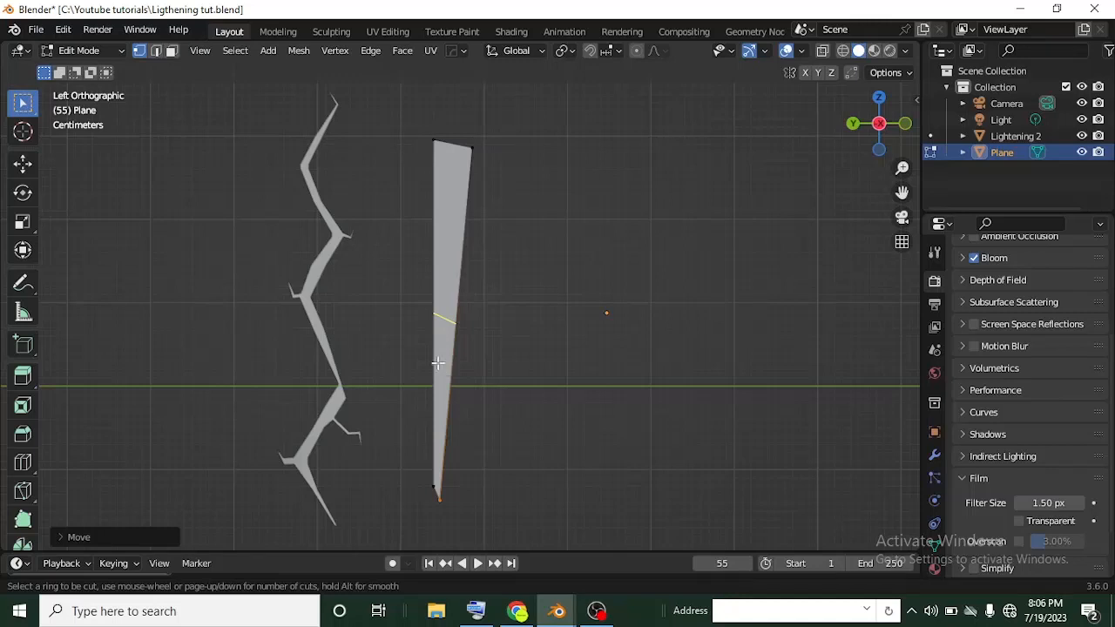
scroll(438, 363, "up", 1)
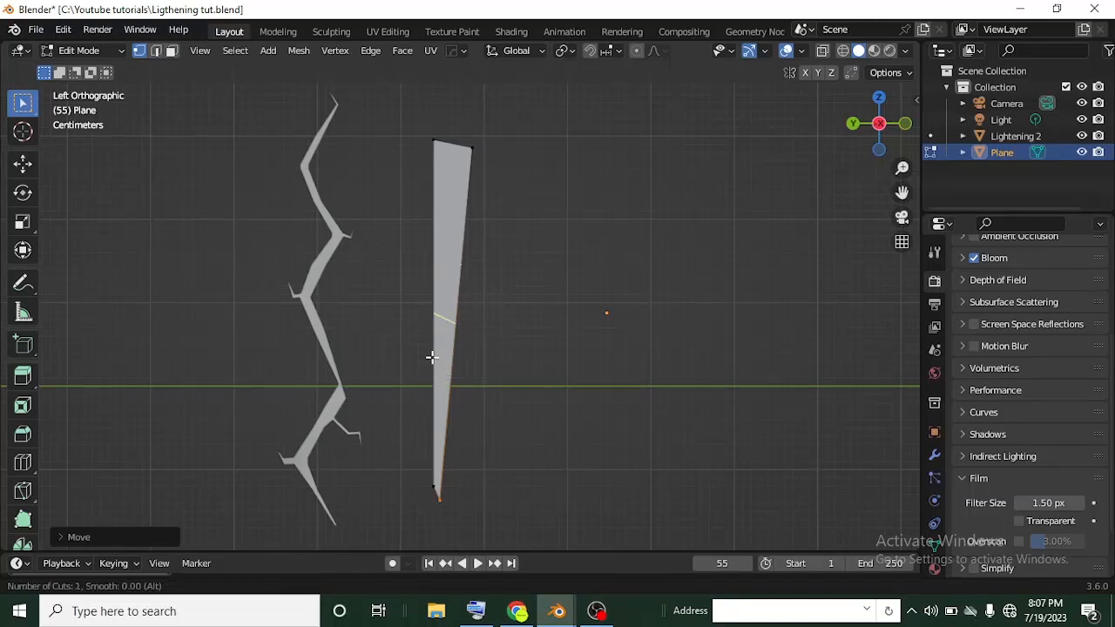
scroll(431, 357, "up", 1)
scroll(425, 356, "up", 2)
scroll(425, 357, "down", 1)
left_click(426, 357)
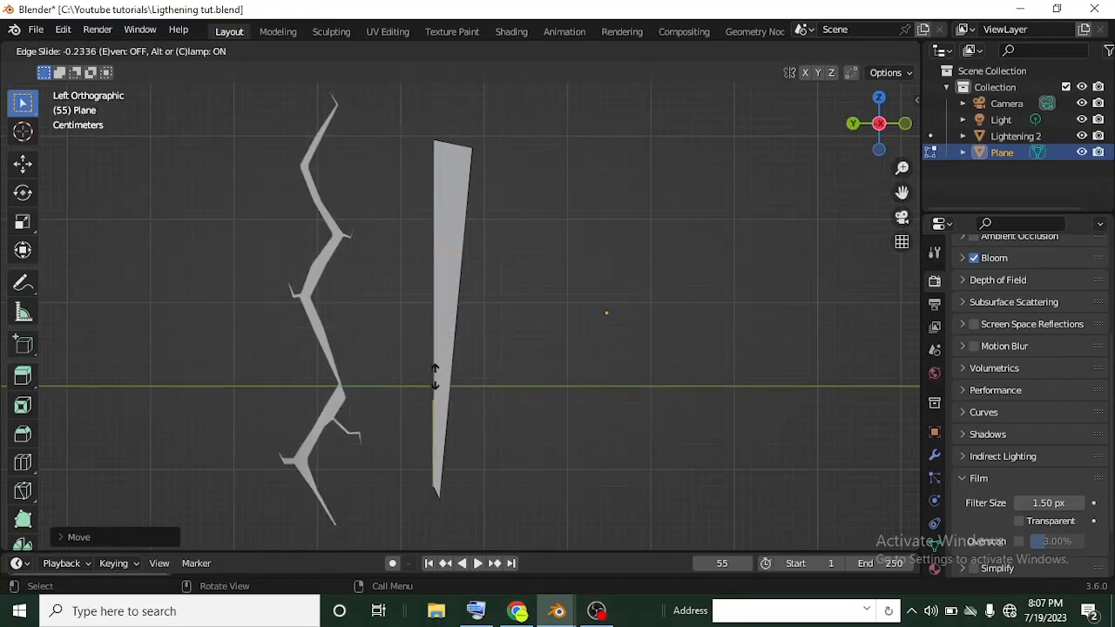
left_click(441, 320)
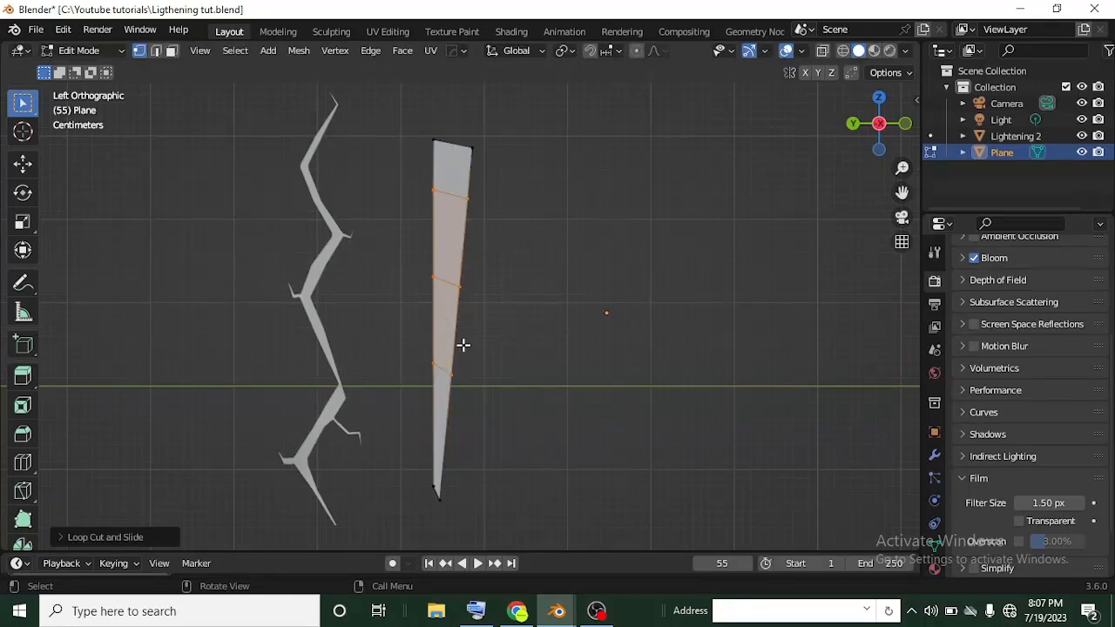
Step: With X-ray and edge selection on, move the lowest cut edge down and toward the existing lightning bolt
scroll(462, 345, "up", 1)
scroll(442, 403, "up", 1)
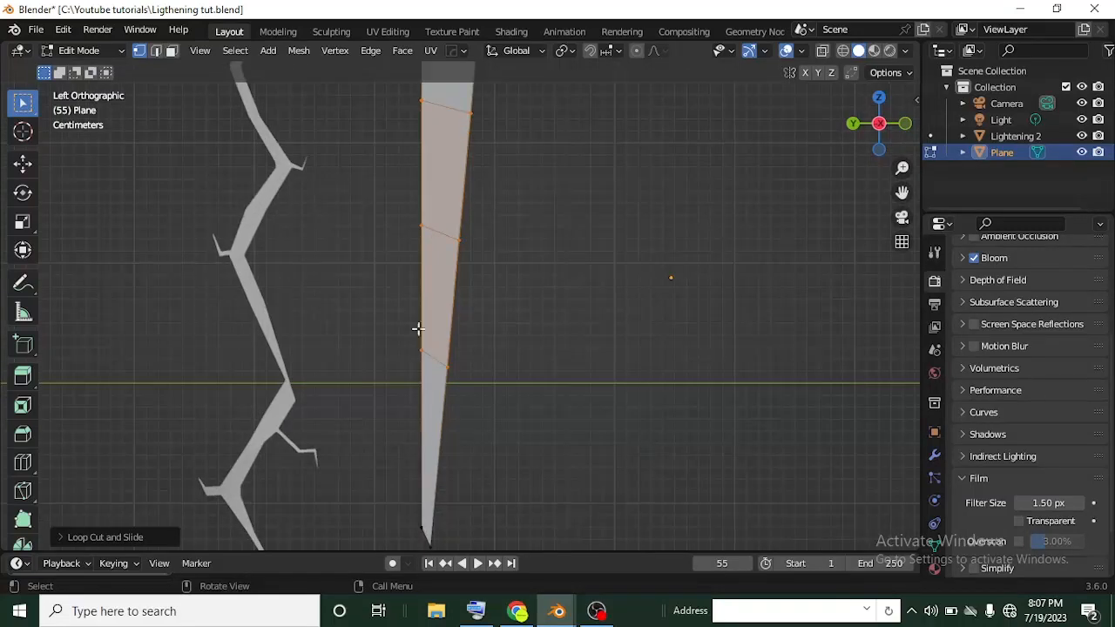
key("alt+z")
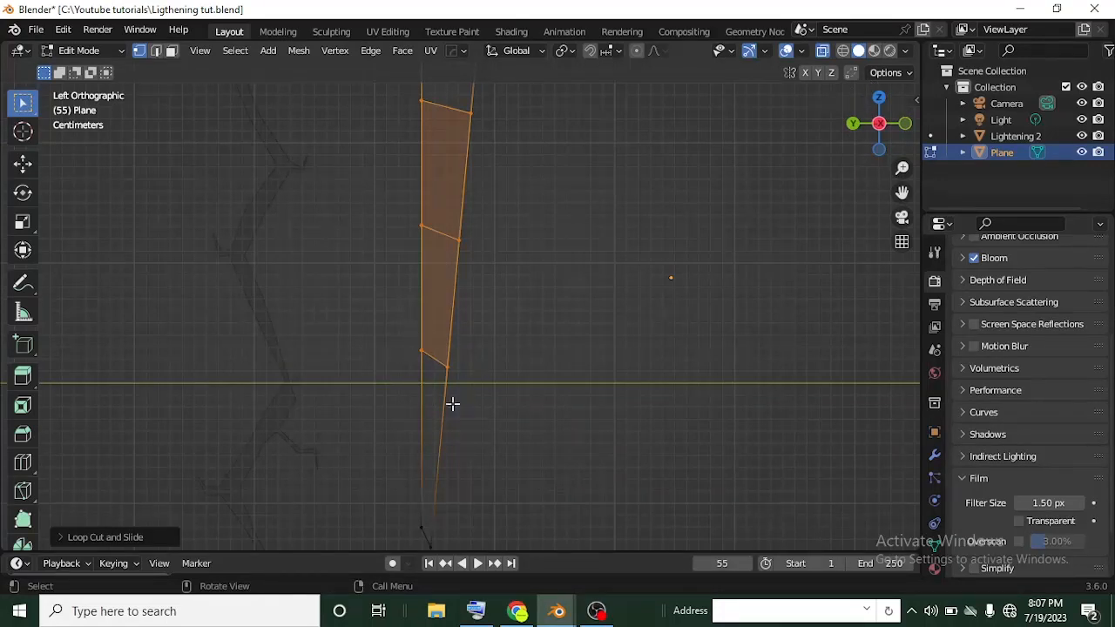
key("2")
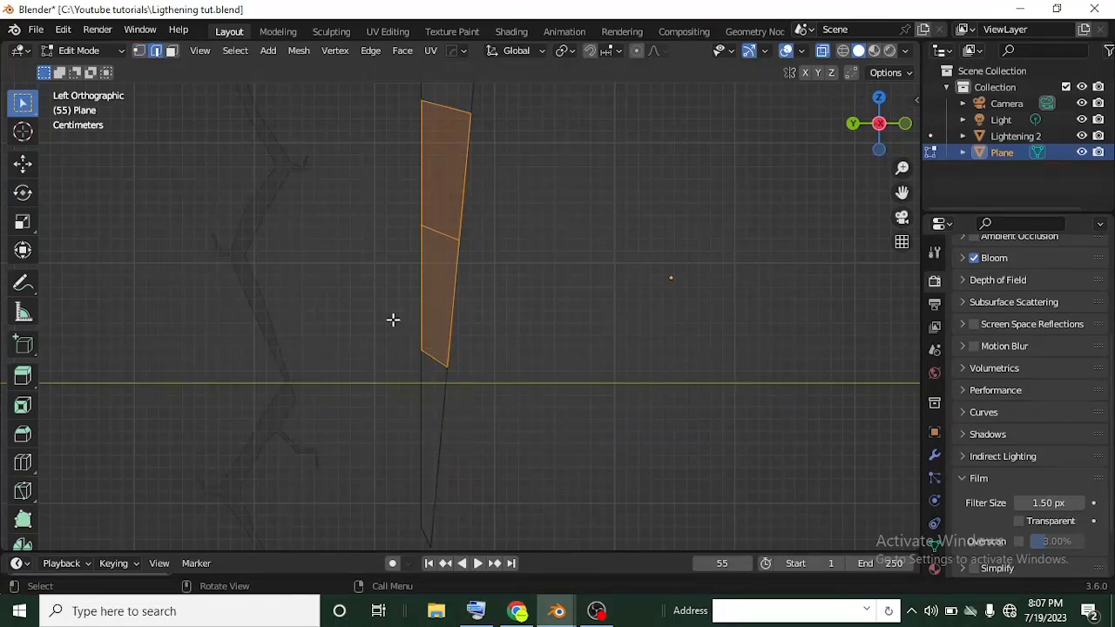
left_click_drag(393, 319, 530, 420)
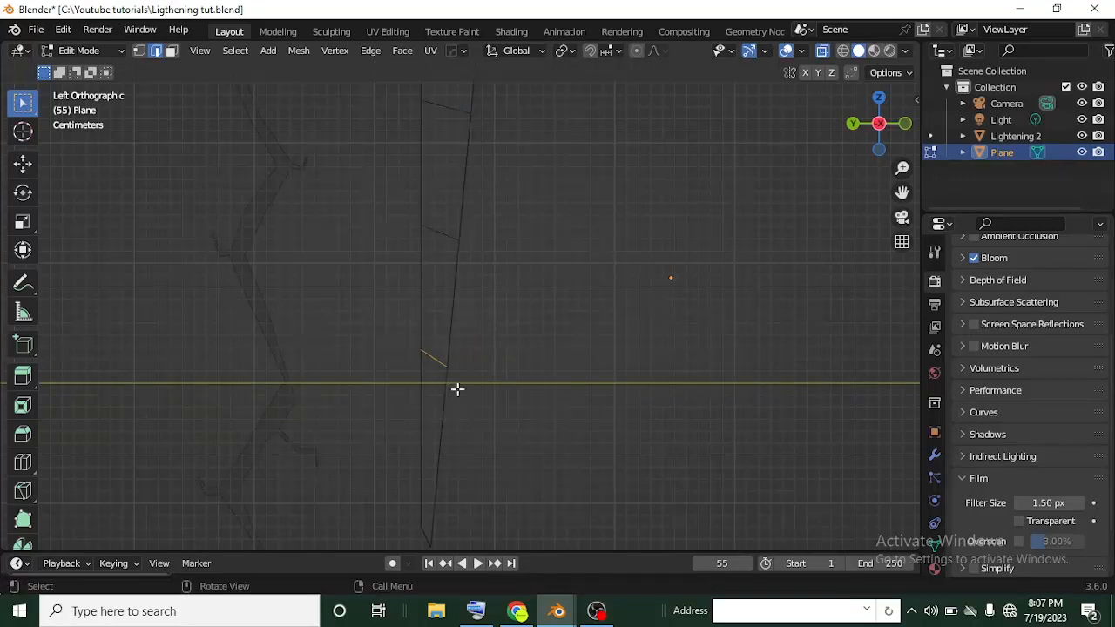
key("g")
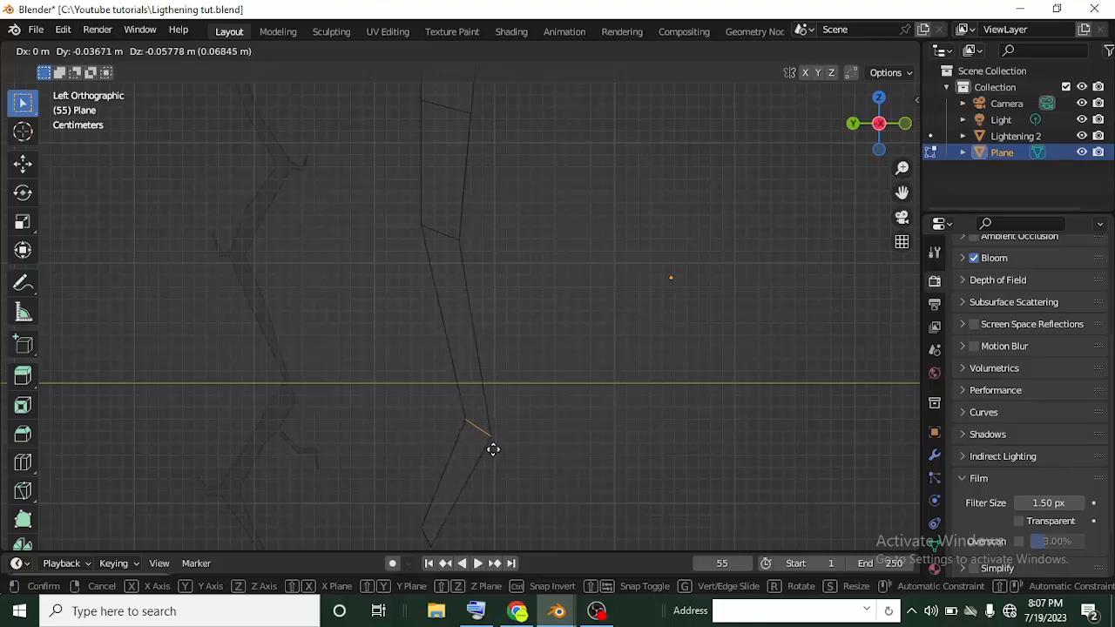
left_click(398, 480)
Step: Move the middle cut edge straight down near the Y axis line and scale it to about 0.37
left_click_drag(394, 205, 571, 325)
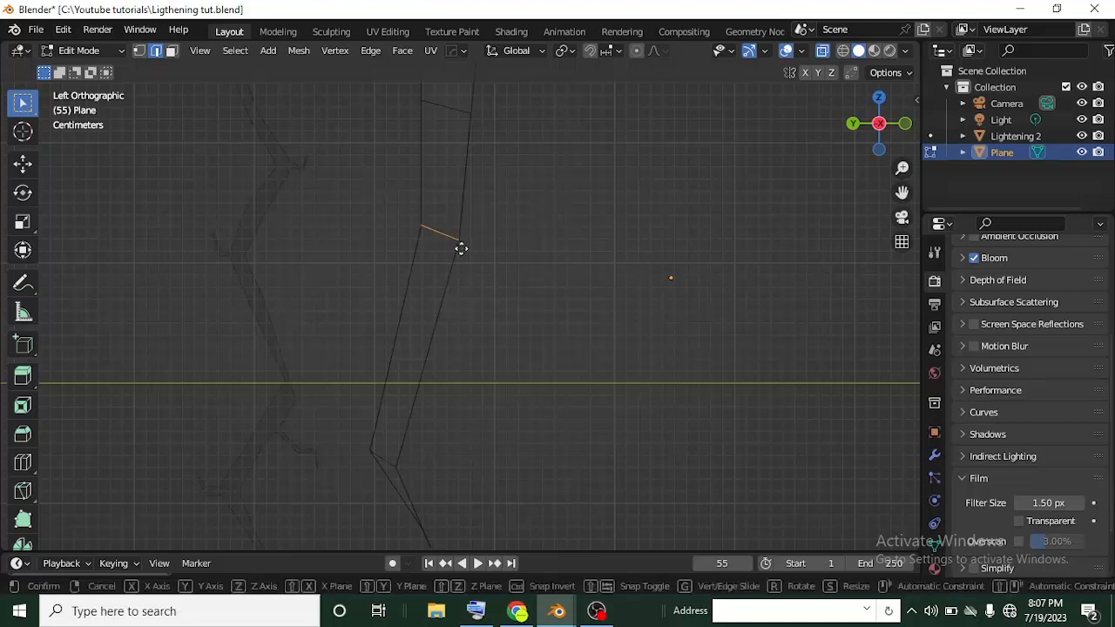
key("g")
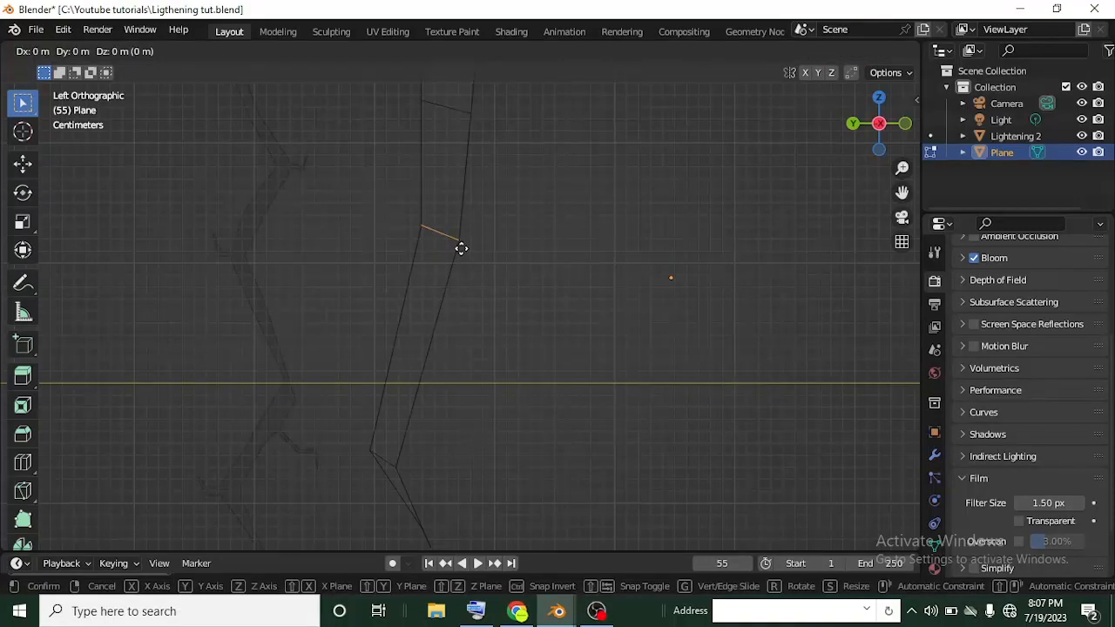
left_click(446, 377)
key("s")
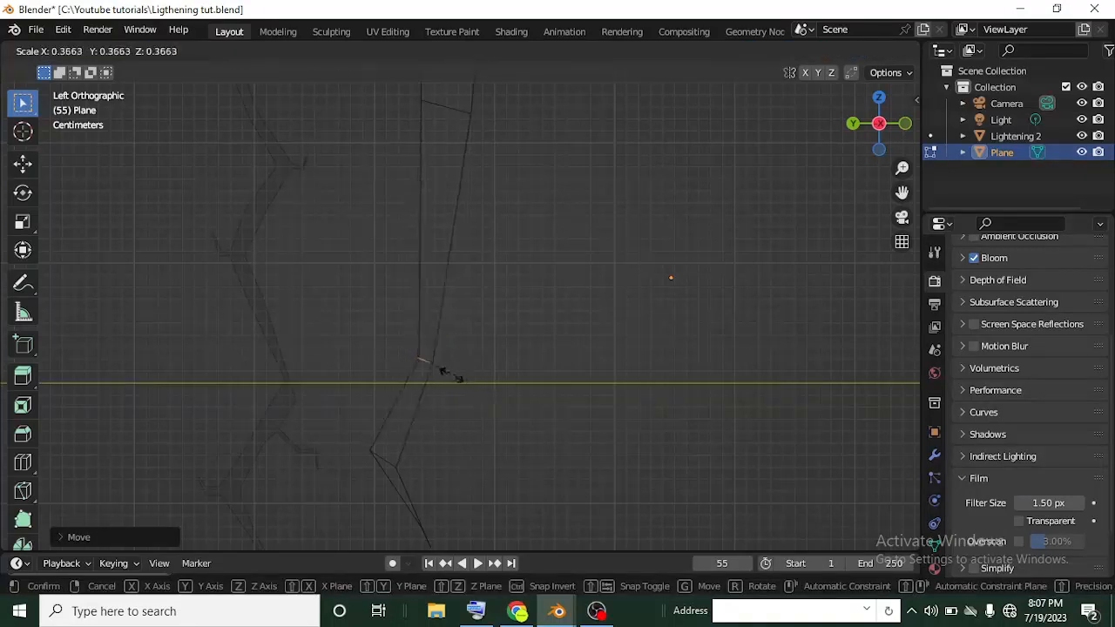
left_click(444, 376)
Step: Scale the lowest cut edge to about 0.47 and widen the middle cut edge slightly
left_click_drag(349, 435, 464, 488)
key("s")
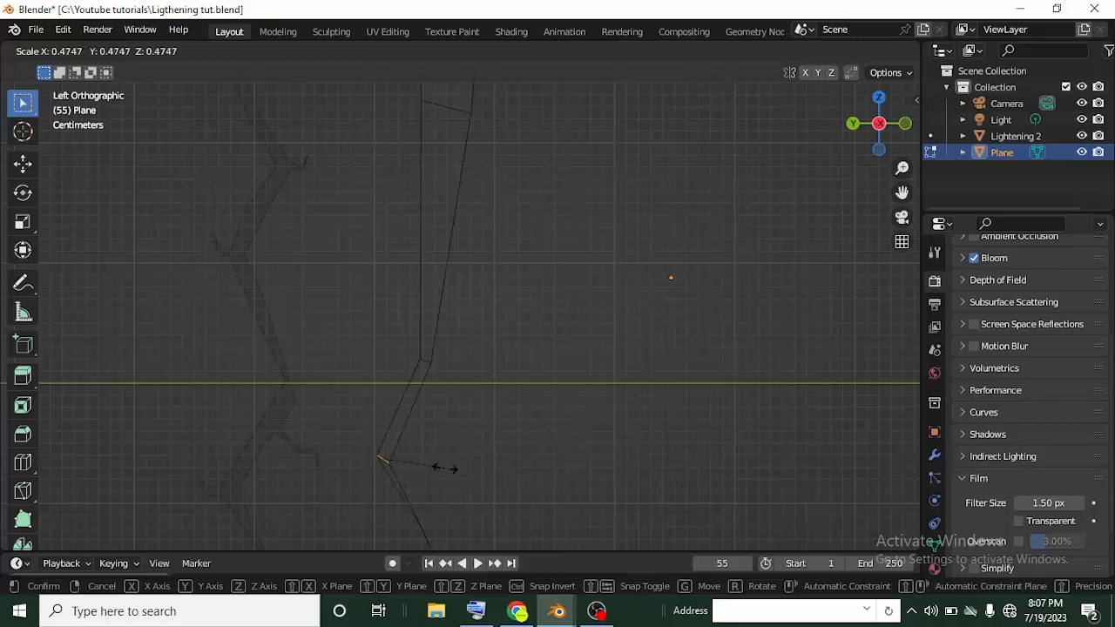
left_click(445, 469)
left_click_drag(394, 315, 511, 404)
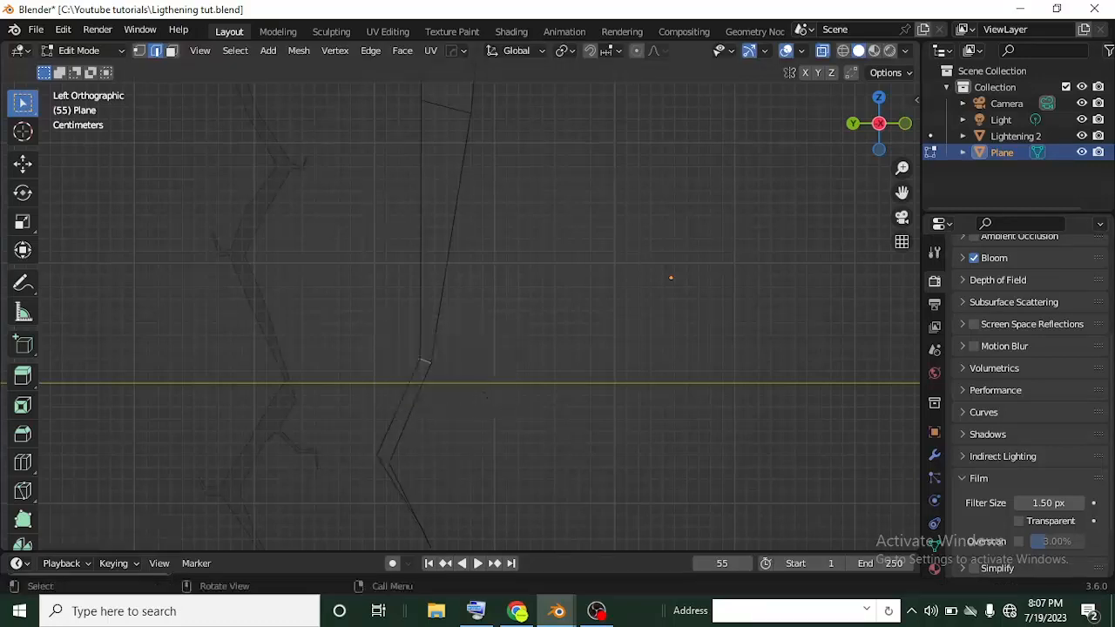
key("s")
left_click(538, 424)
Step: Move the uppermost cut edge down and toward the existing bolt to form a zigzag bend, and scale it narrower
scroll(460, 145, "down", 1)
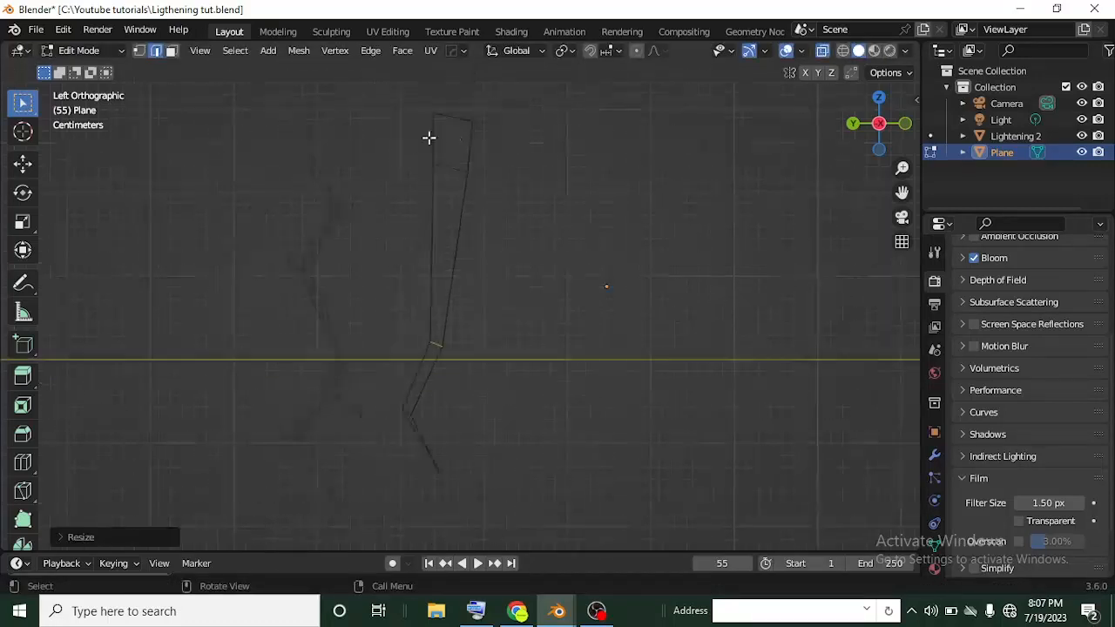
left_click_drag(406, 149, 552, 238)
key("g")
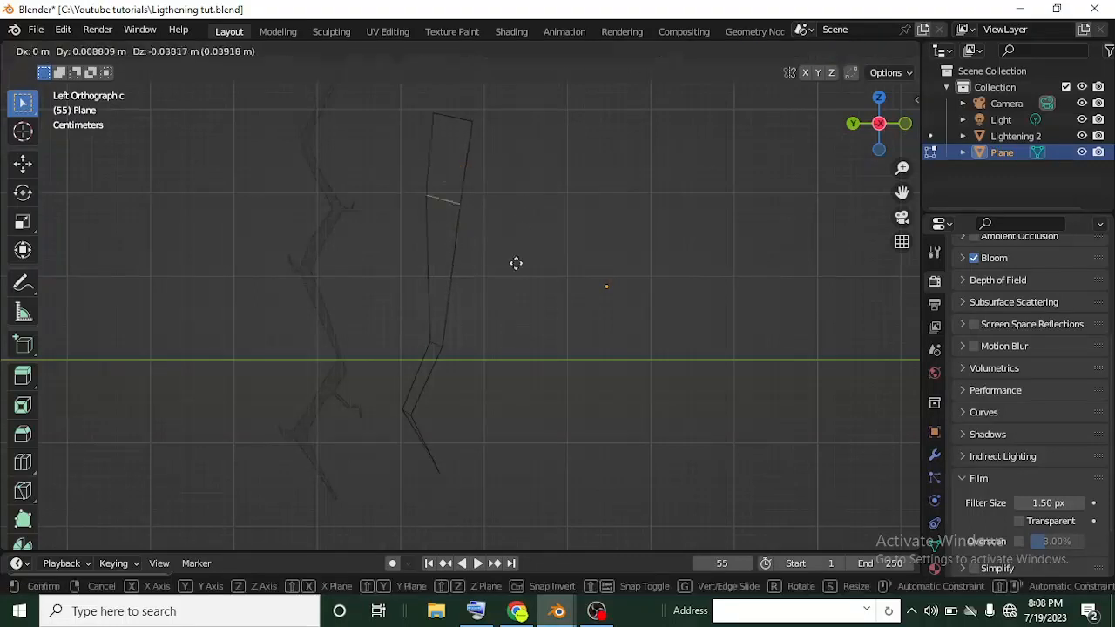
left_click(468, 295)
key("s")
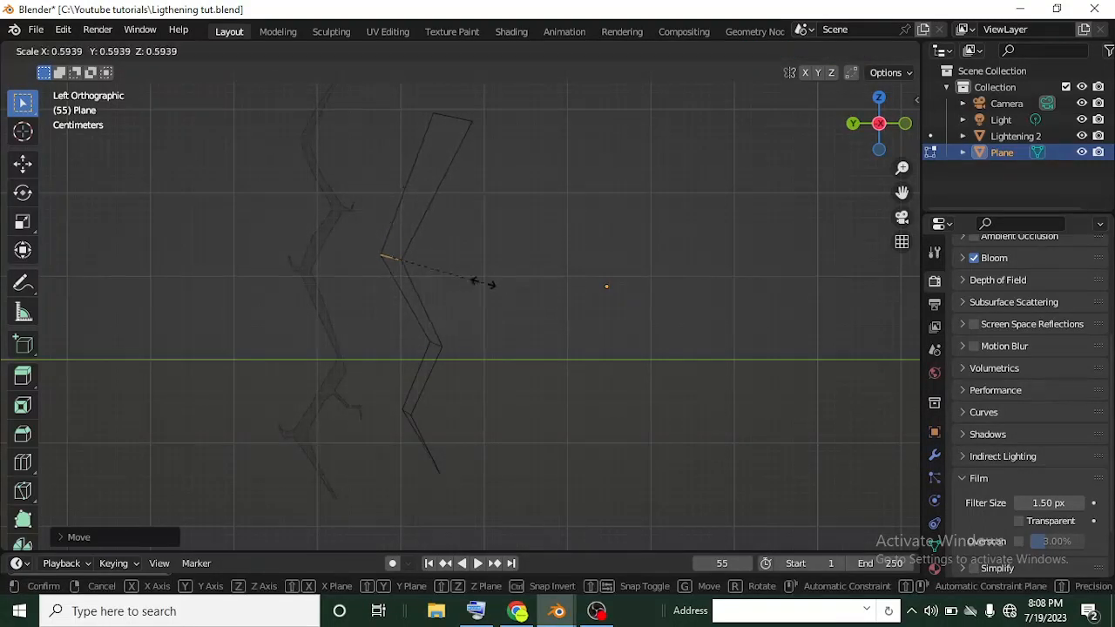
left_click(502, 296)
Step: Rotate the uppermost cut edge to nearly horizontal and narrow it a little more
key("r")
right_click(546, 295)
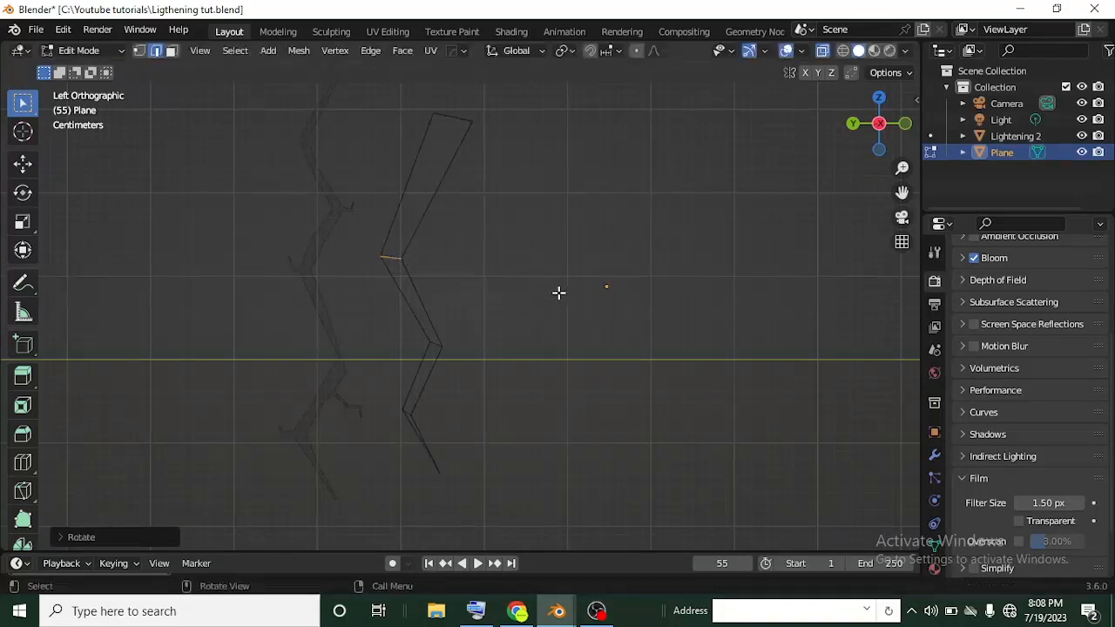
key("s")
right_click(534, 285)
middle_click_drag(522, 279, 525, 322, "shift")
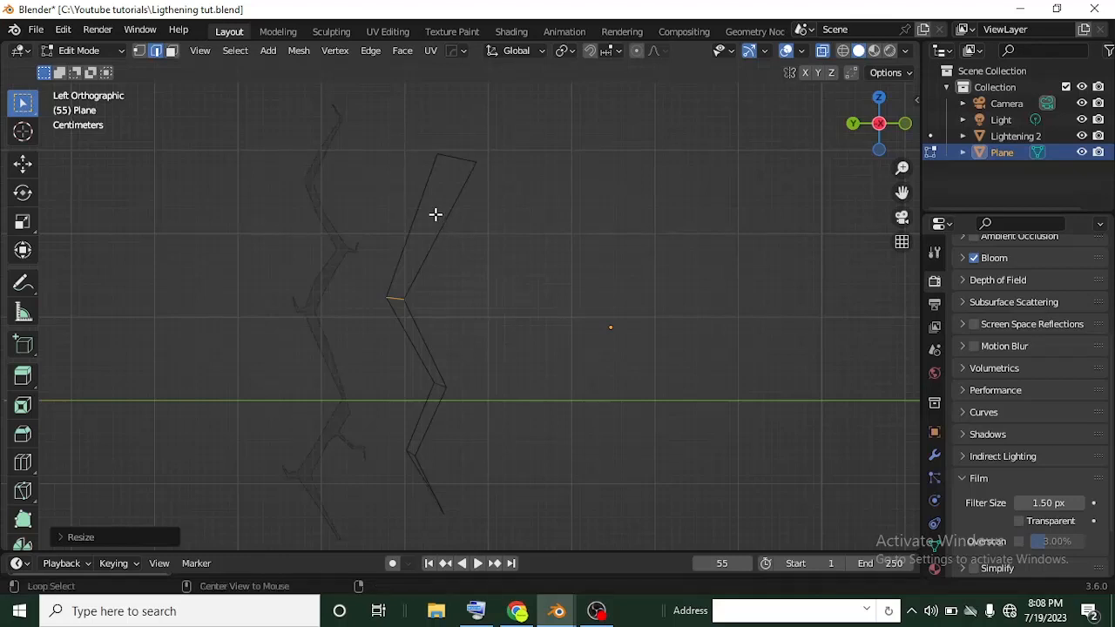
Step: Turn X-ray off and add one centred loop cut across the strip's long top segment
key("alt+z")
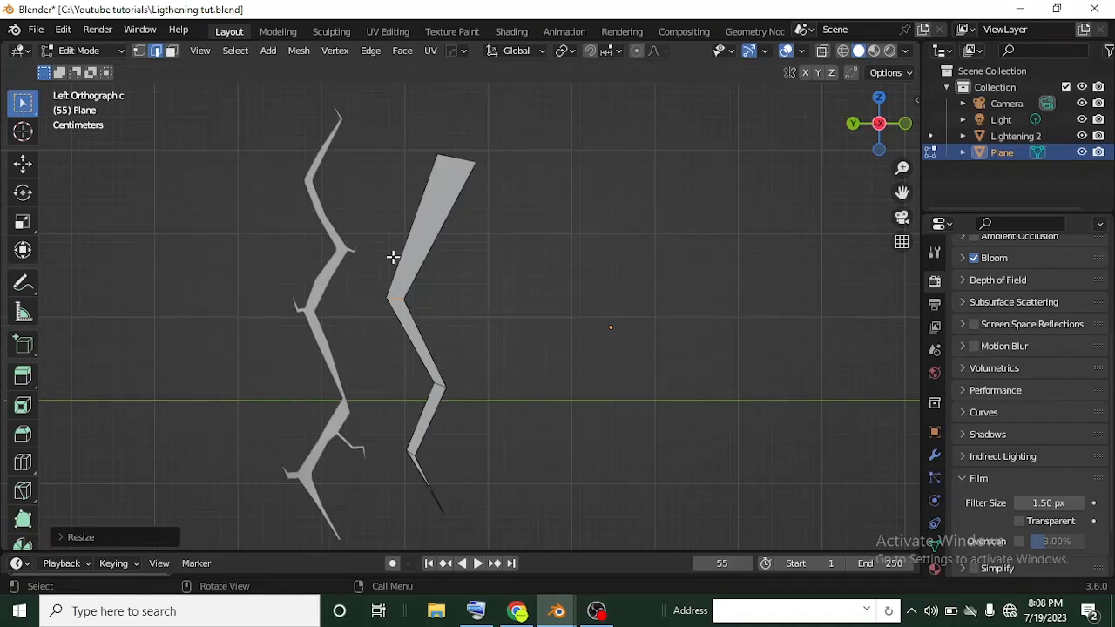
scroll(409, 246, "up", 1)
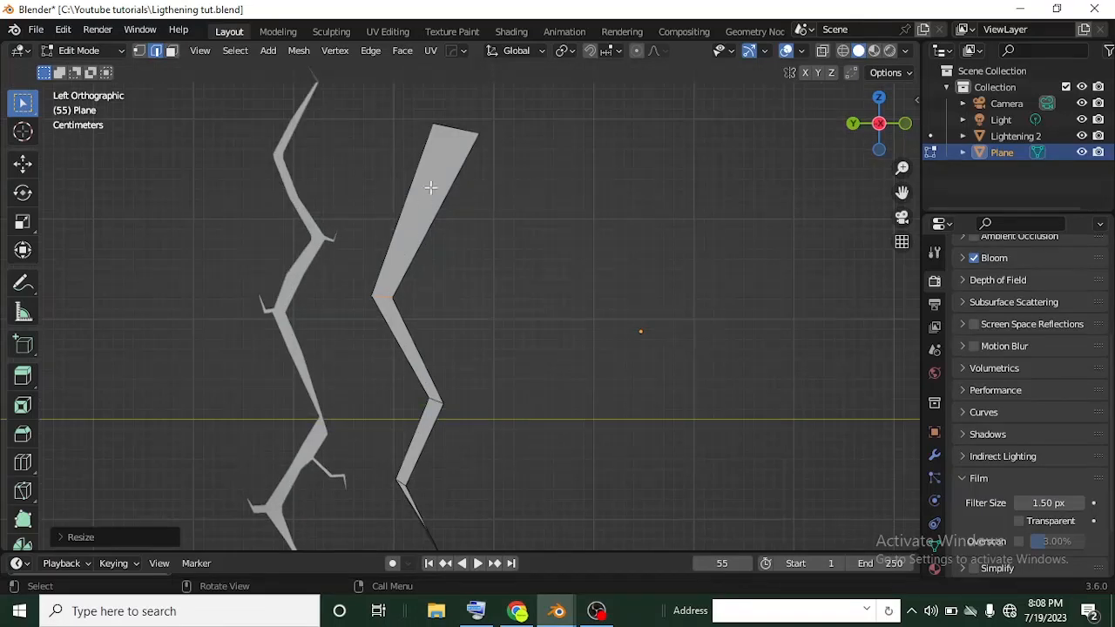
key("ctrl+r")
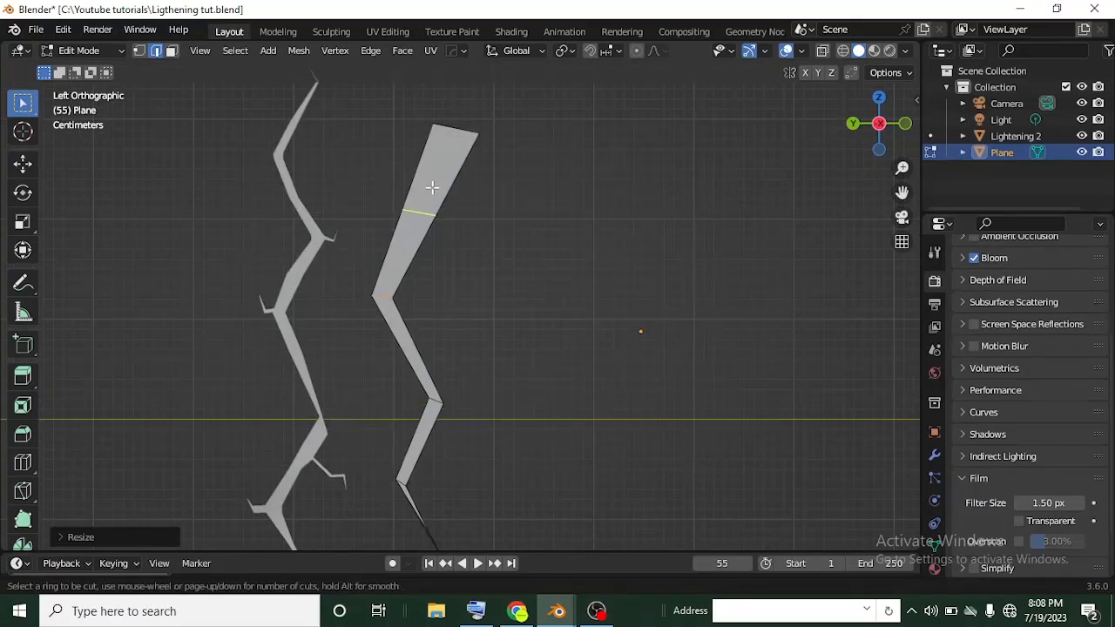
left_click(431, 187)
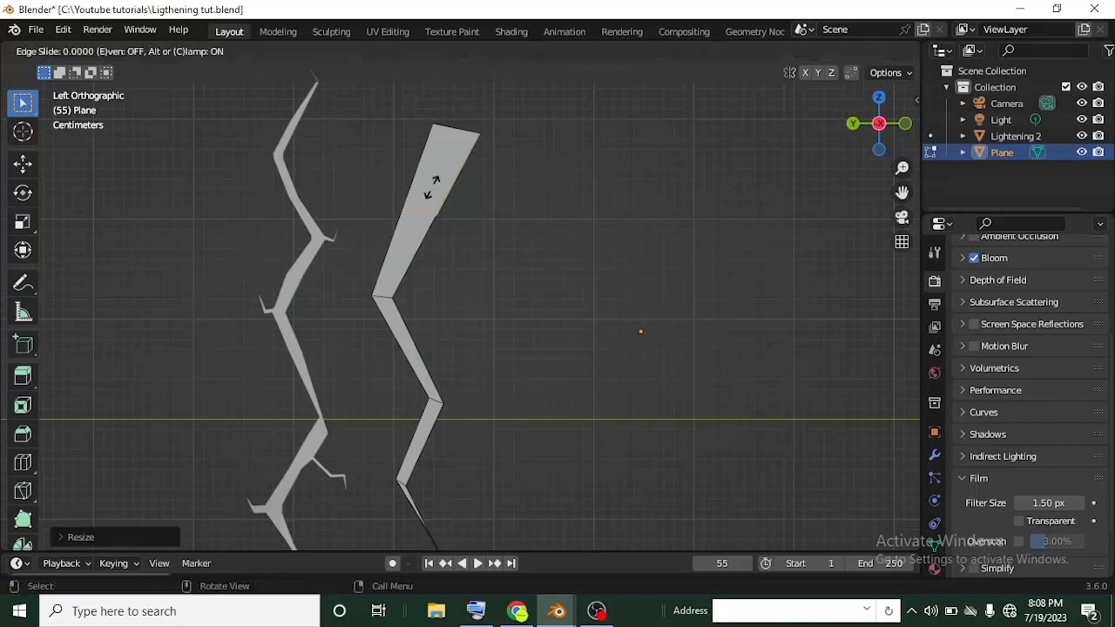
left_click(431, 186)
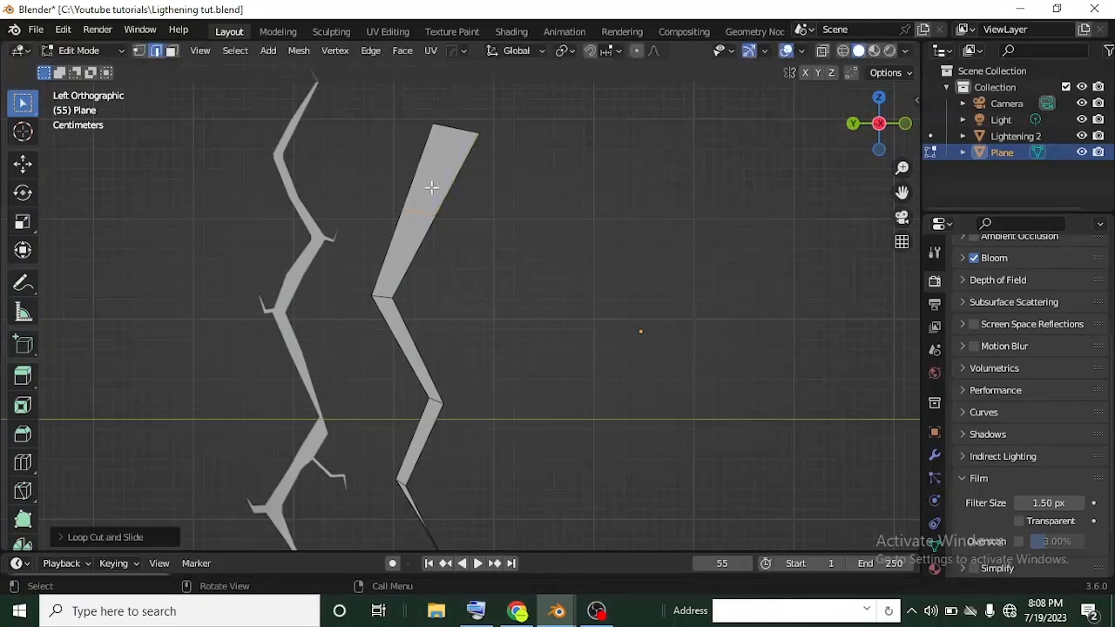
scroll(396, 224, "up", 1)
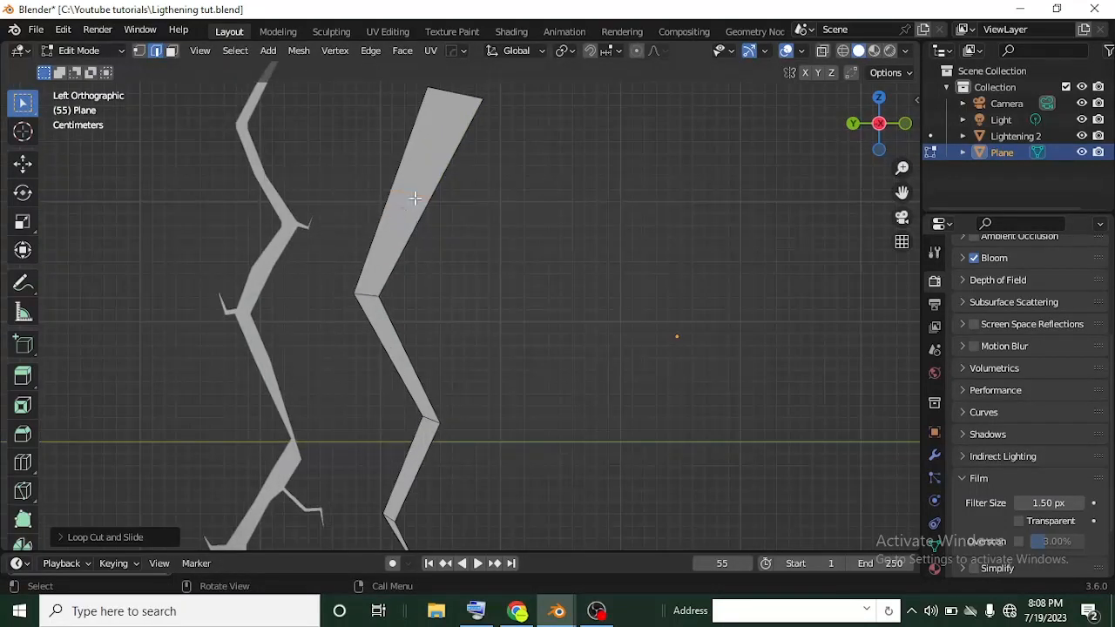
Step: Move the new cut edge away from the existing bolt to form another bend and scale it narrower
key("g")
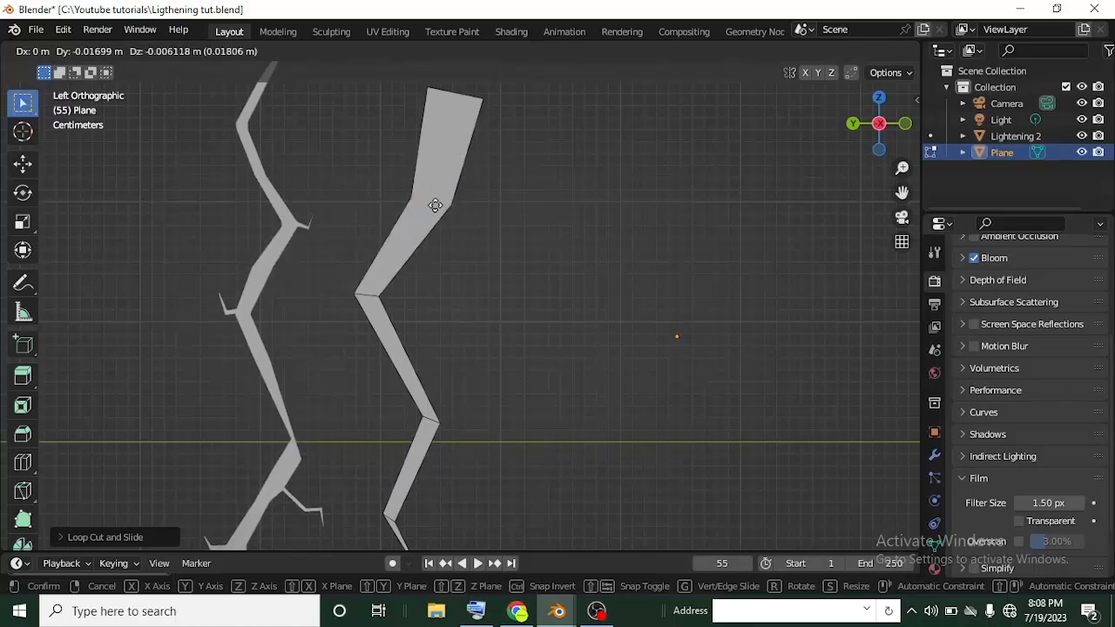
left_click(446, 212)
key("s")
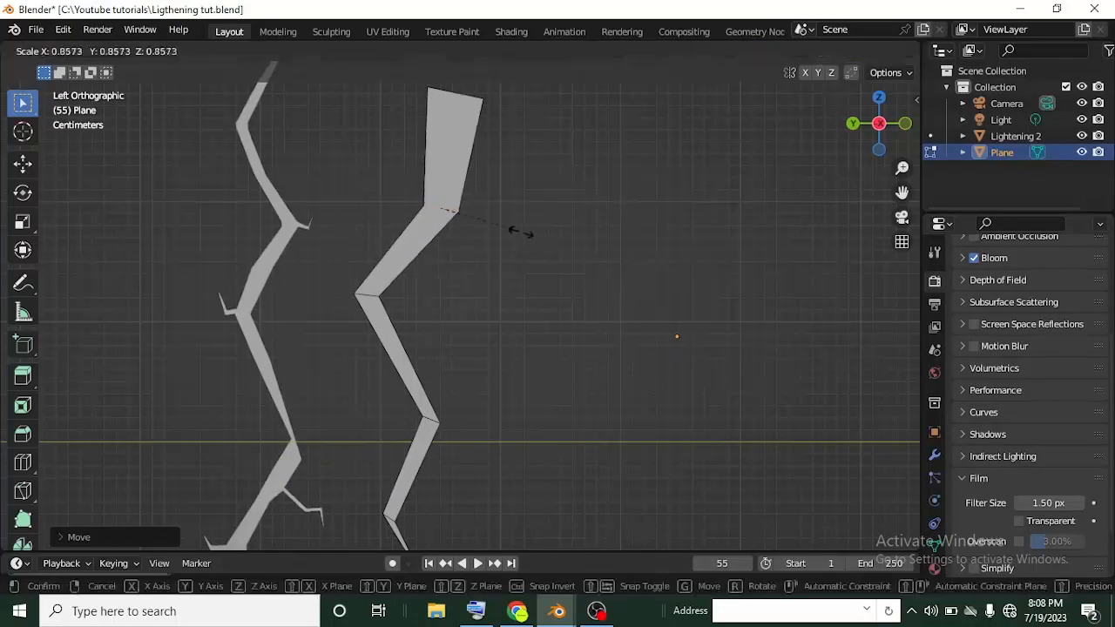
left_click(497, 224)
Step: Scale the strip's top end edge narrower, and slightly adjust the width of the bend edge just below it
left_click_drag(411, 79, 545, 162)
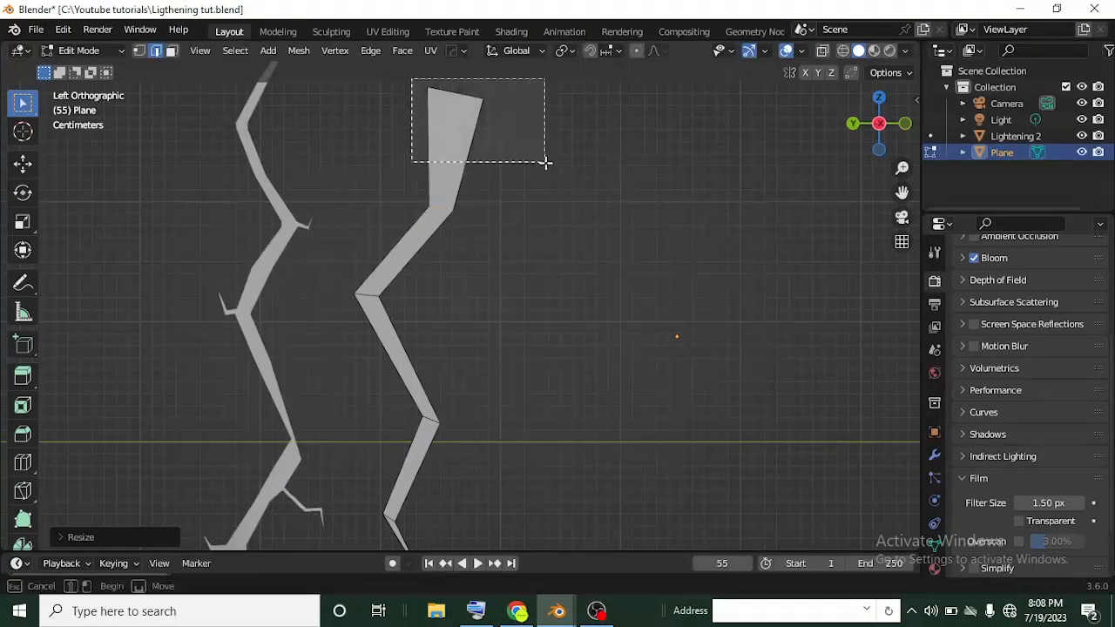
key("s")
left_click(546, 140)
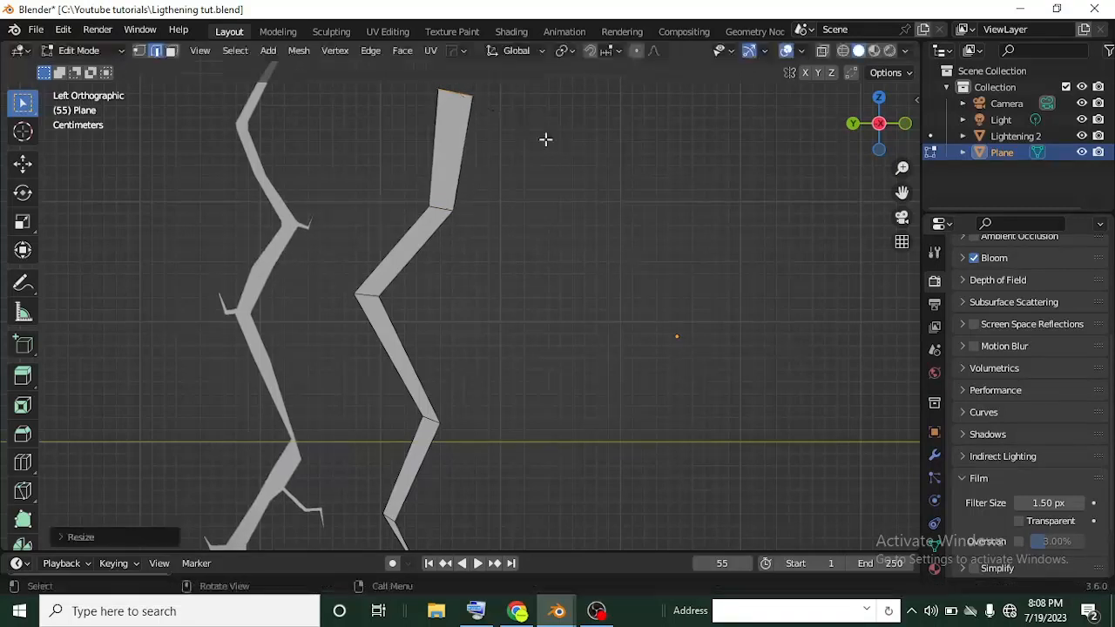
key("s")
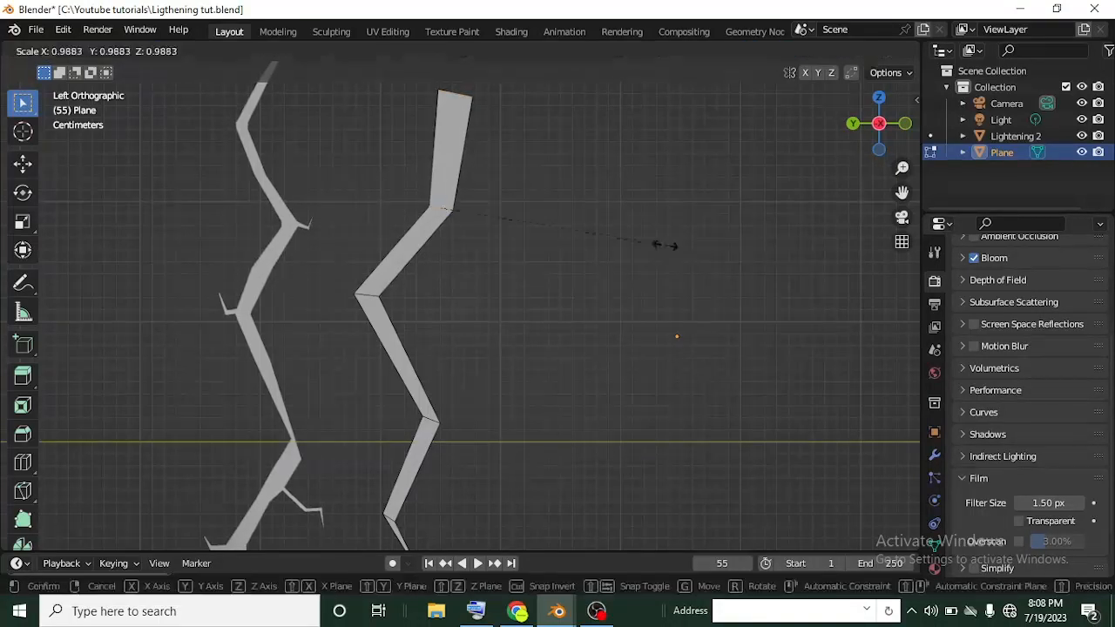
left_click(478, 82)
Step: Move the strip's top end edge toward the existing bolt and slightly up, tilting the top segment
left_click_drag(423, 94, 588, 164)
scroll(471, 113, "down", 2)
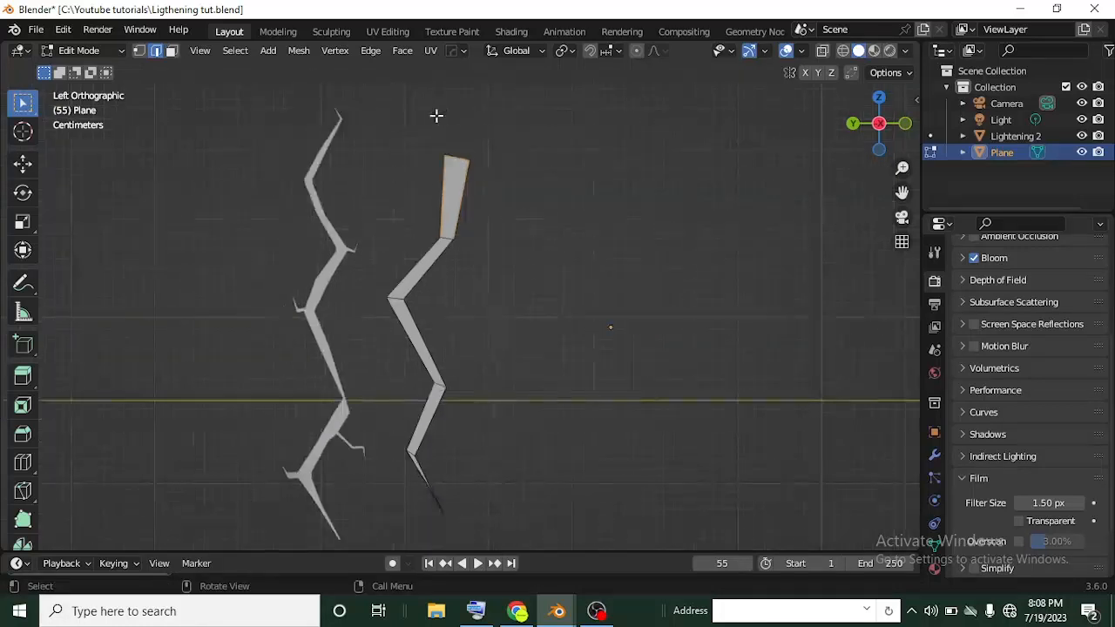
left_click_drag(430, 113, 505, 180)
key("g")
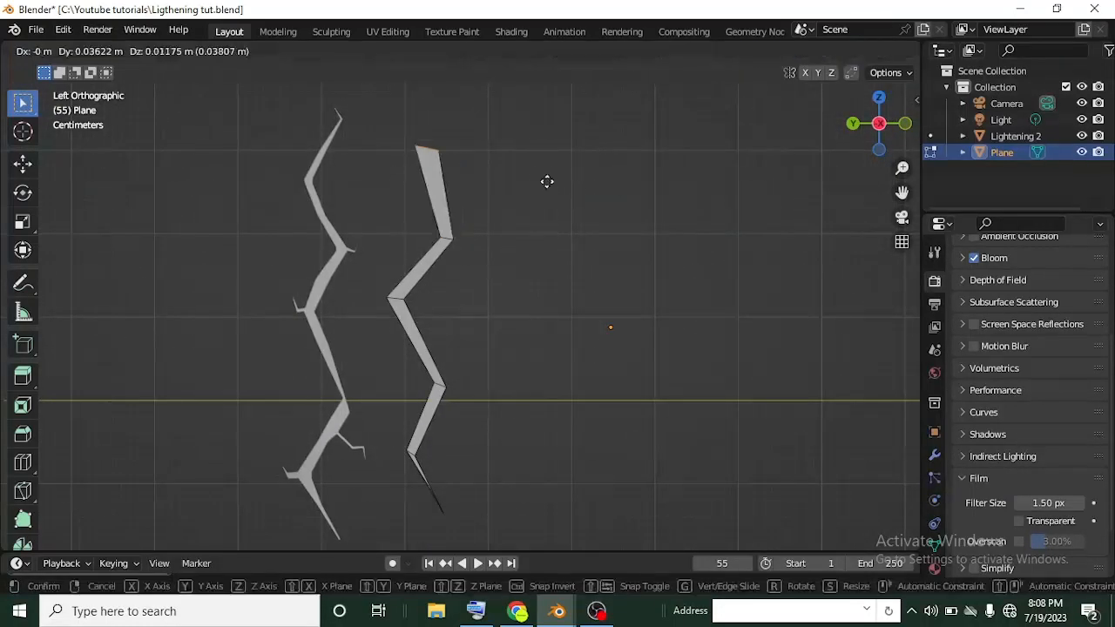
left_click(532, 158)
Step: Rotate the top end edge by about 42 degrees and scale it narrower to form a pointed tip
scroll(532, 158, "up", 4)
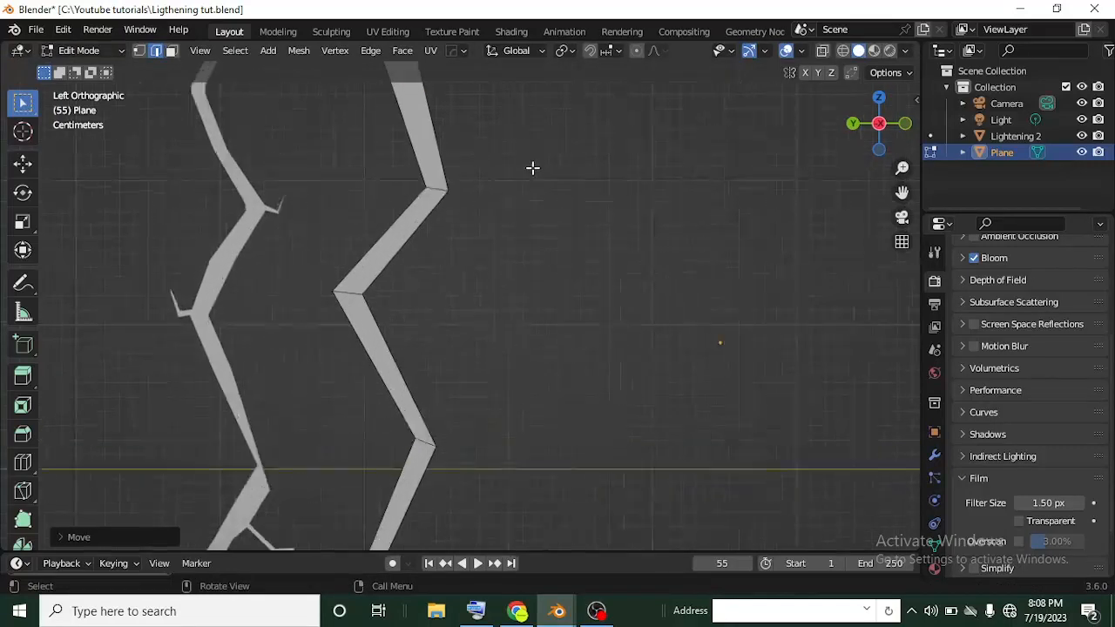
scroll(533, 157, "down", 3)
key("r")
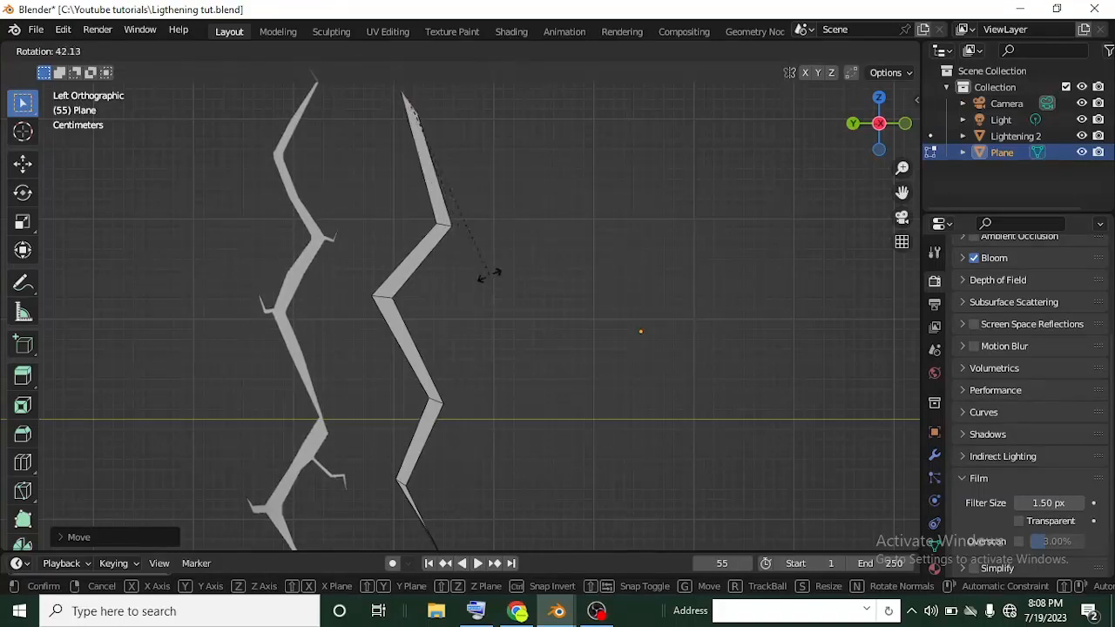
left_click(489, 275)
key("s")
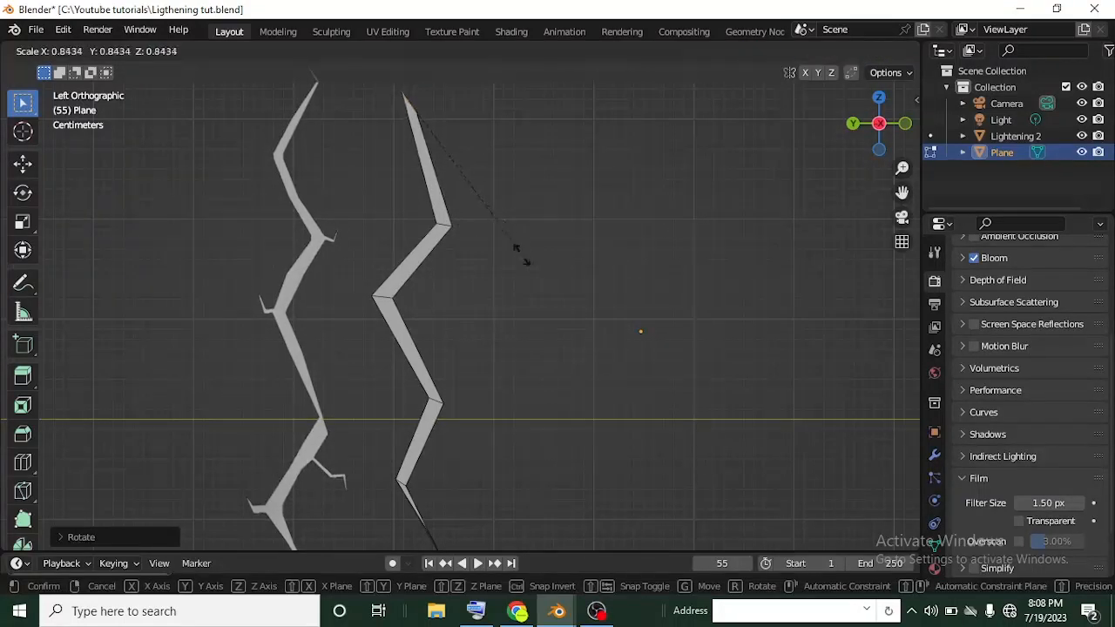
left_click(516, 251)
Step: Add two loop cuts across the long segment below the bend closest to the existing bolt
scroll(516, 251, "down", 4)
scroll(507, 252, "up", 5)
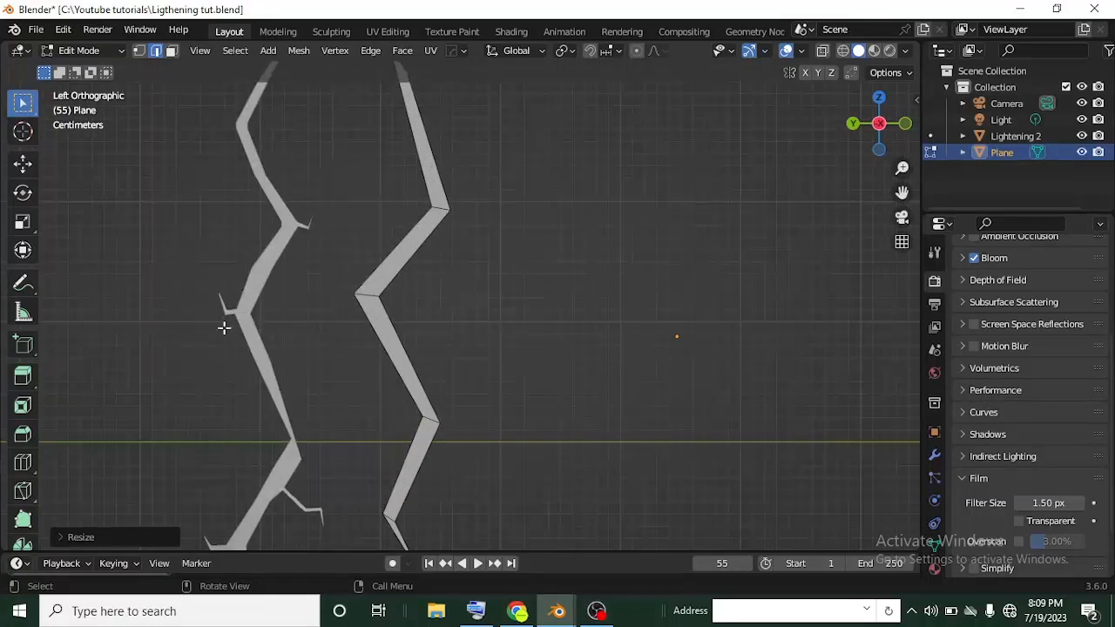
scroll(433, 346, "down", 2)
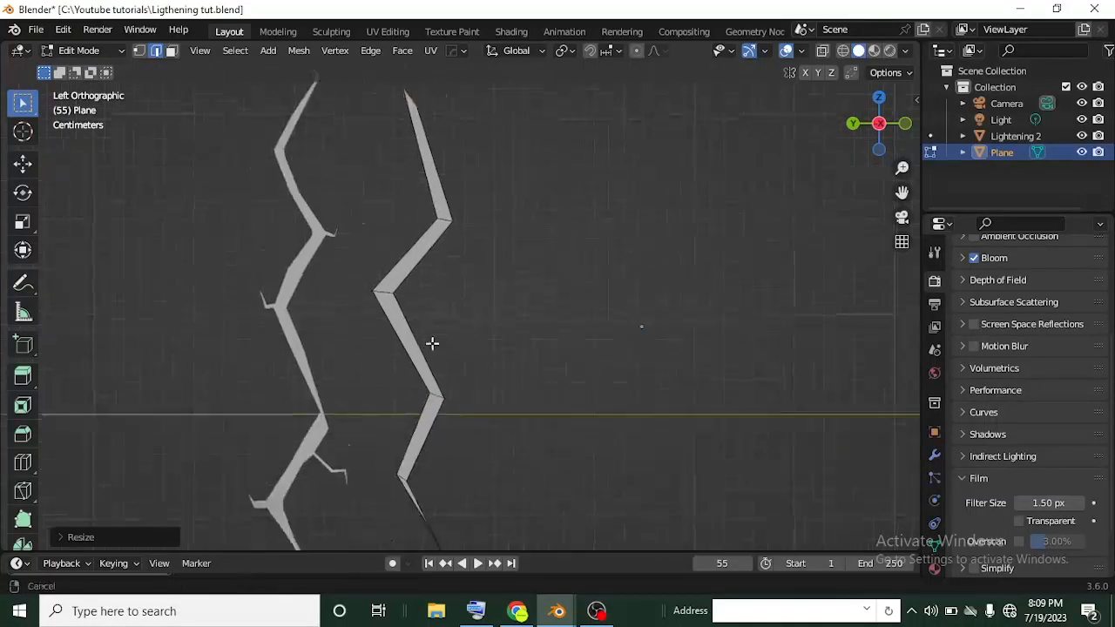
scroll(448, 331, "up", 4)
scroll(461, 318, "up", 1)
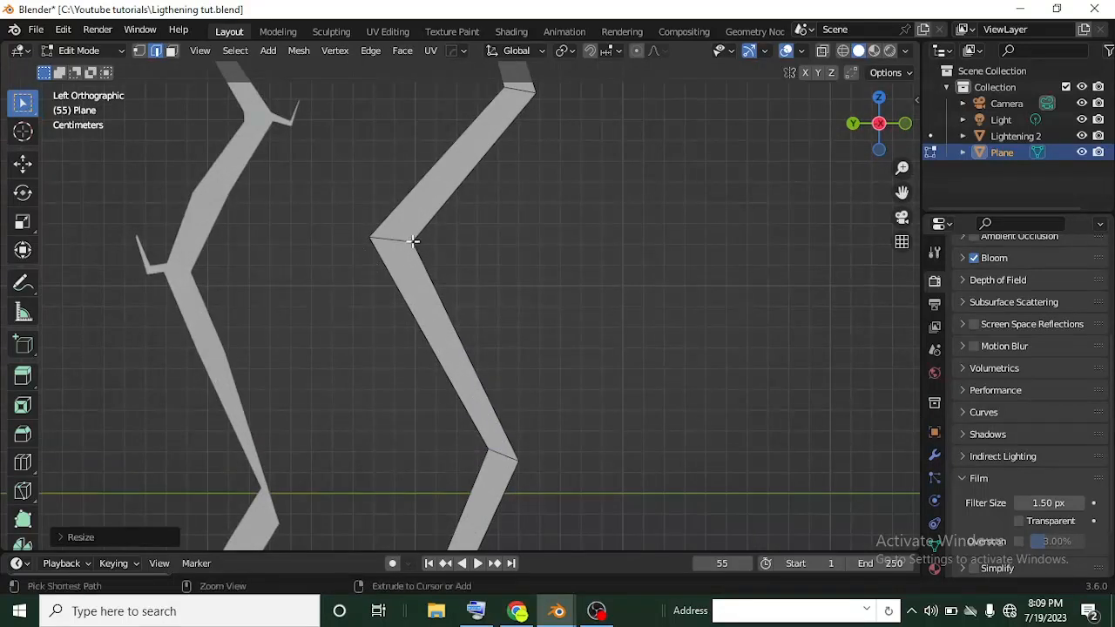
key("ctrl+r")
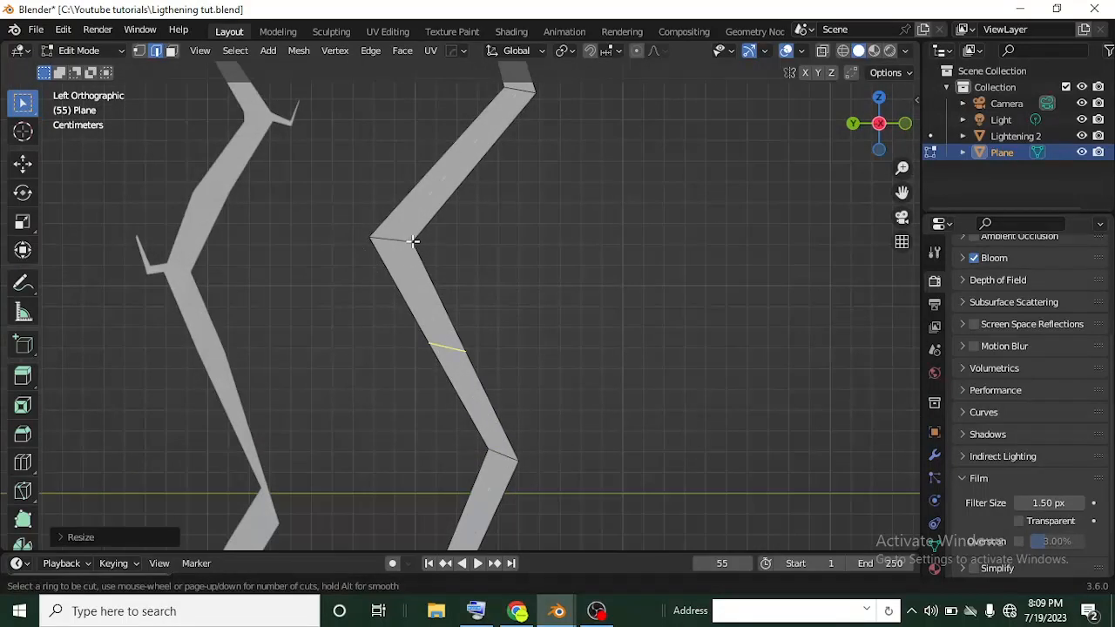
scroll(428, 297, "up", 1)
left_click(428, 297)
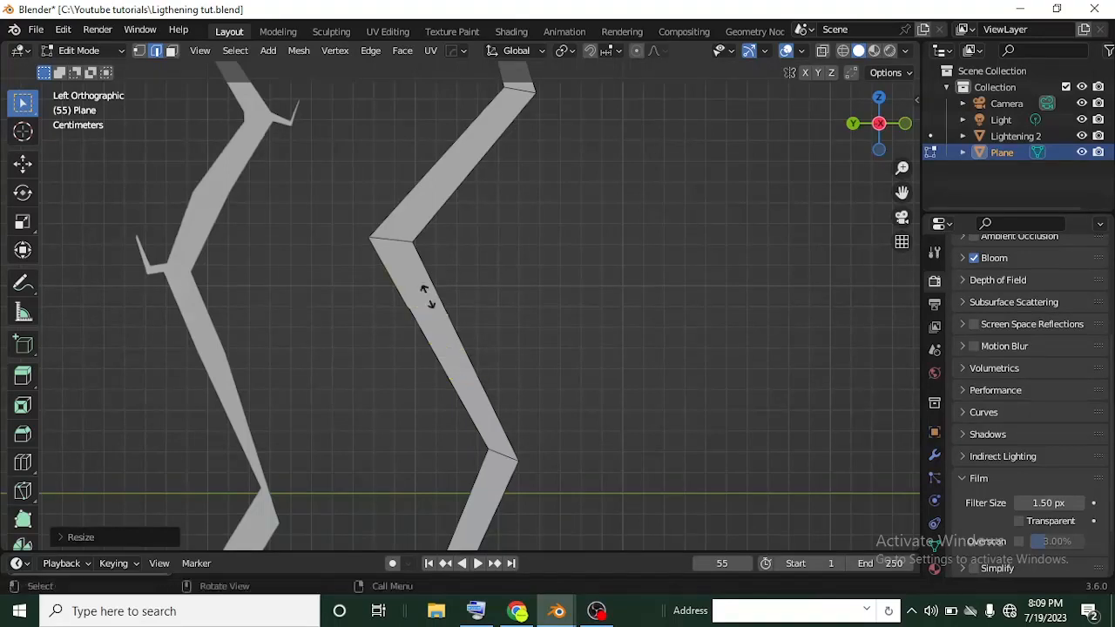
key("s")
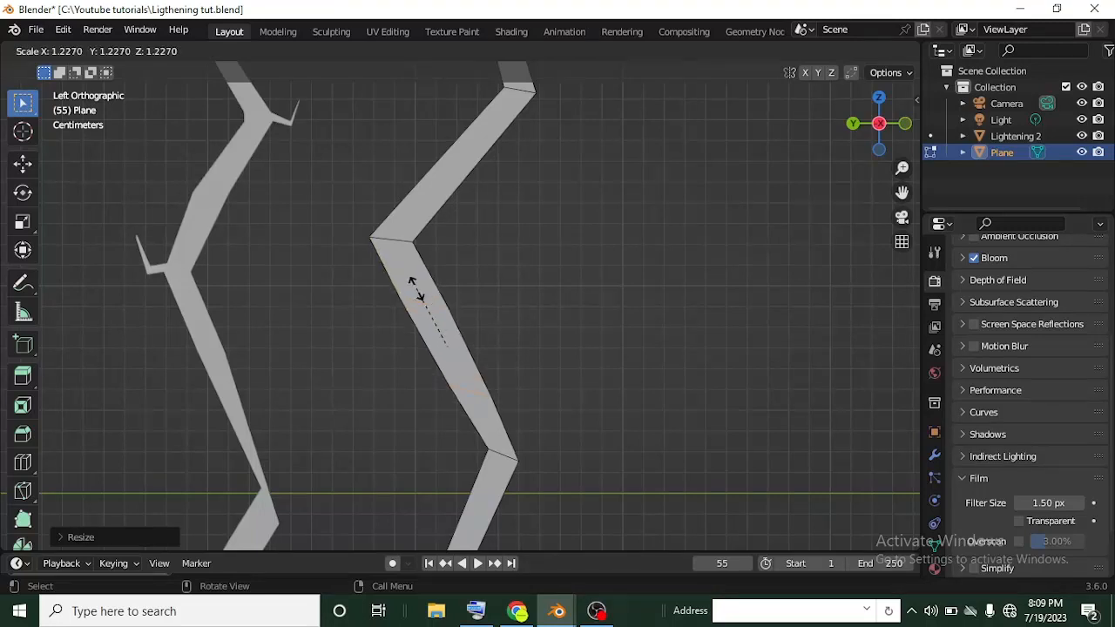
key("z")
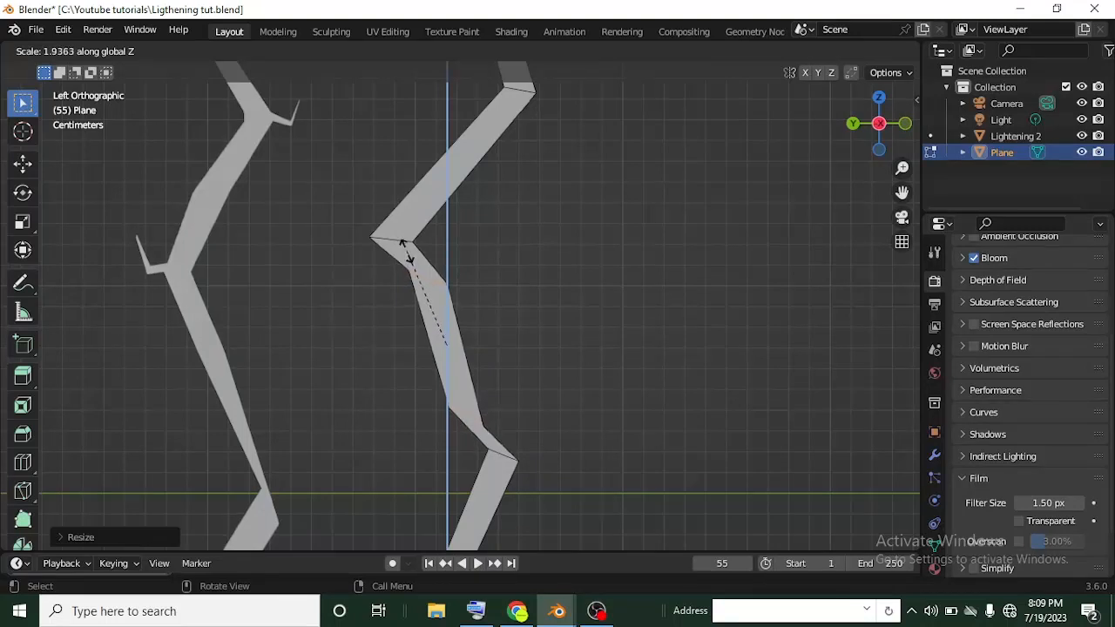
key("Escape")
Step: Spread the two new cut edges apart along Z toward the segment's bends, and rotate them to follow the strip's outline
key("r")
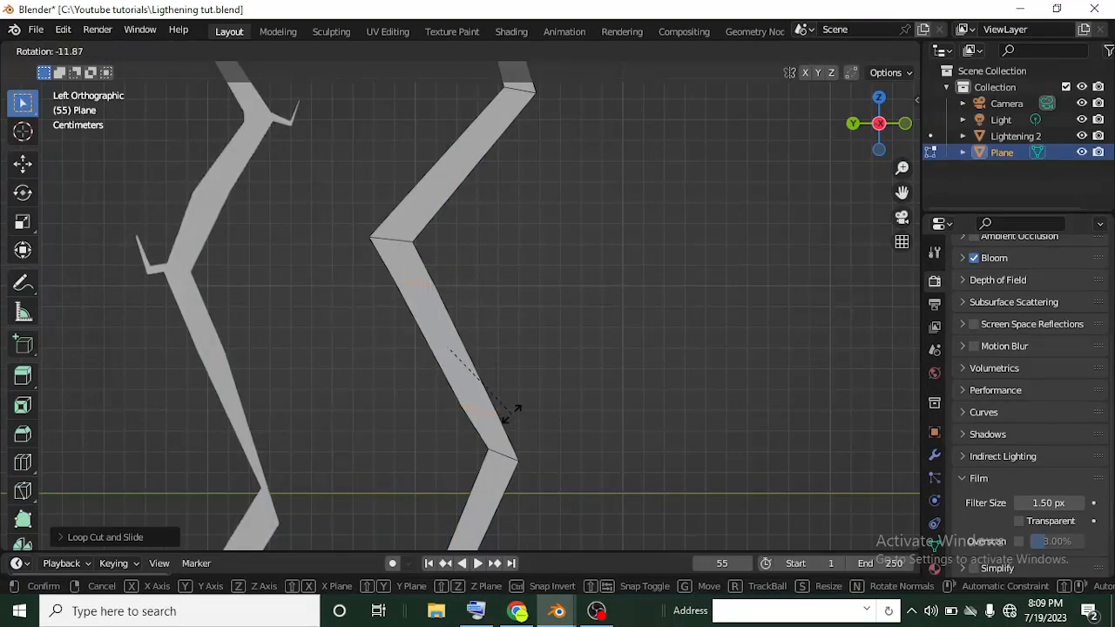
left_click(509, 411)
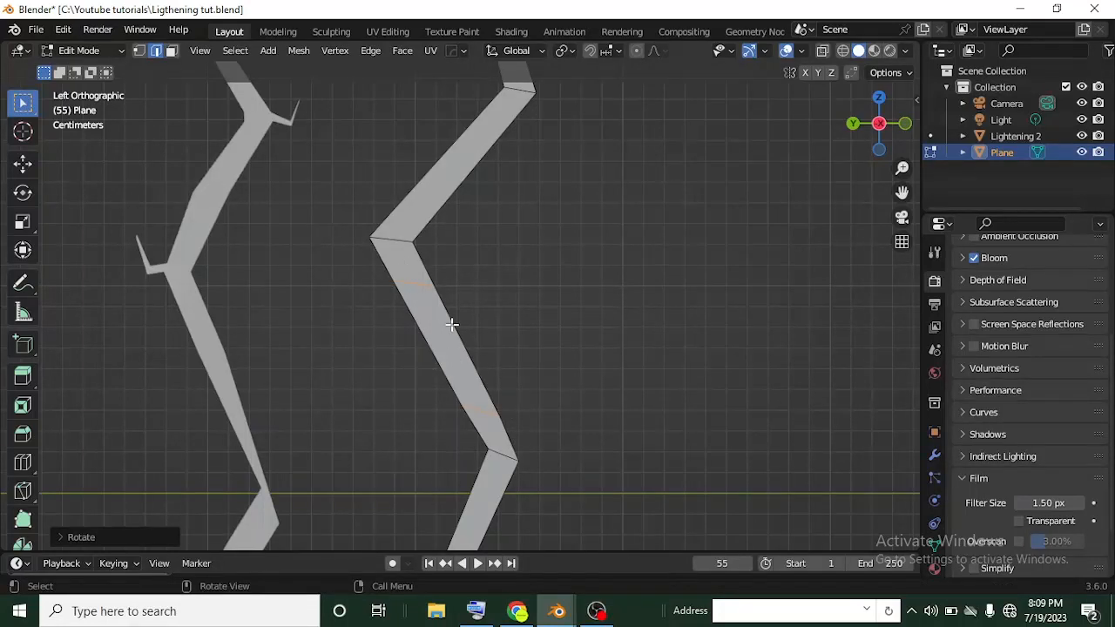
key("s")
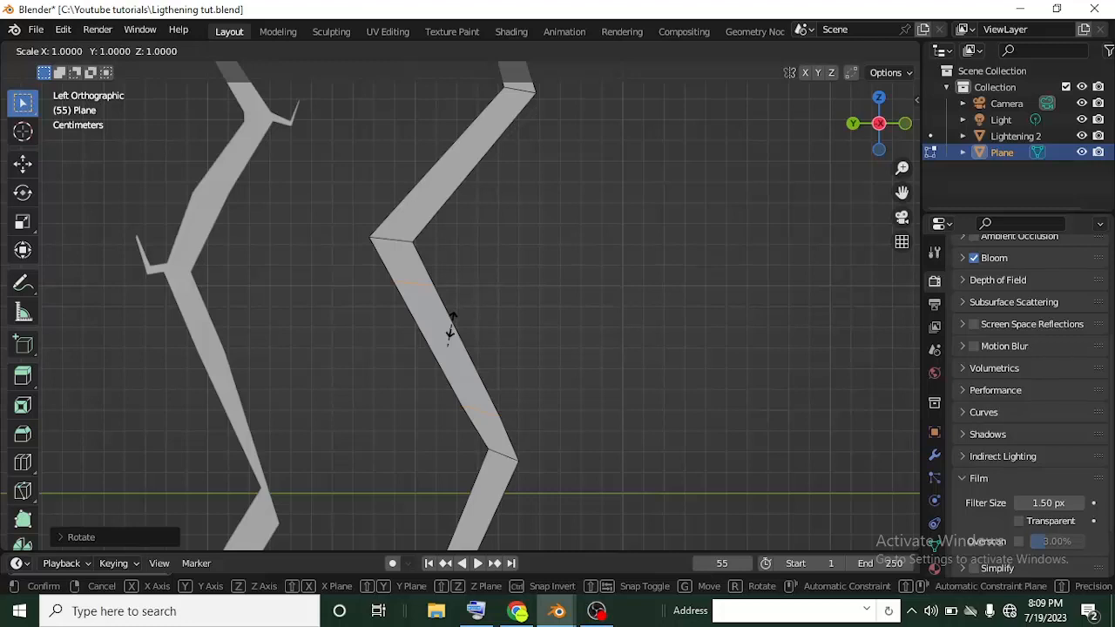
key("z")
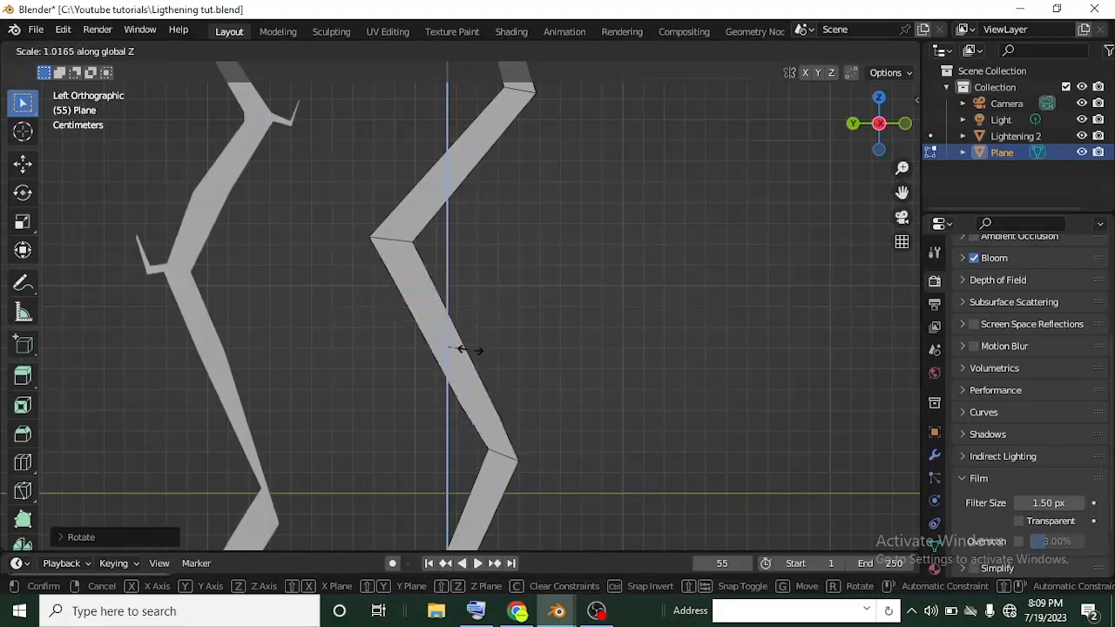
left_click(438, 313)
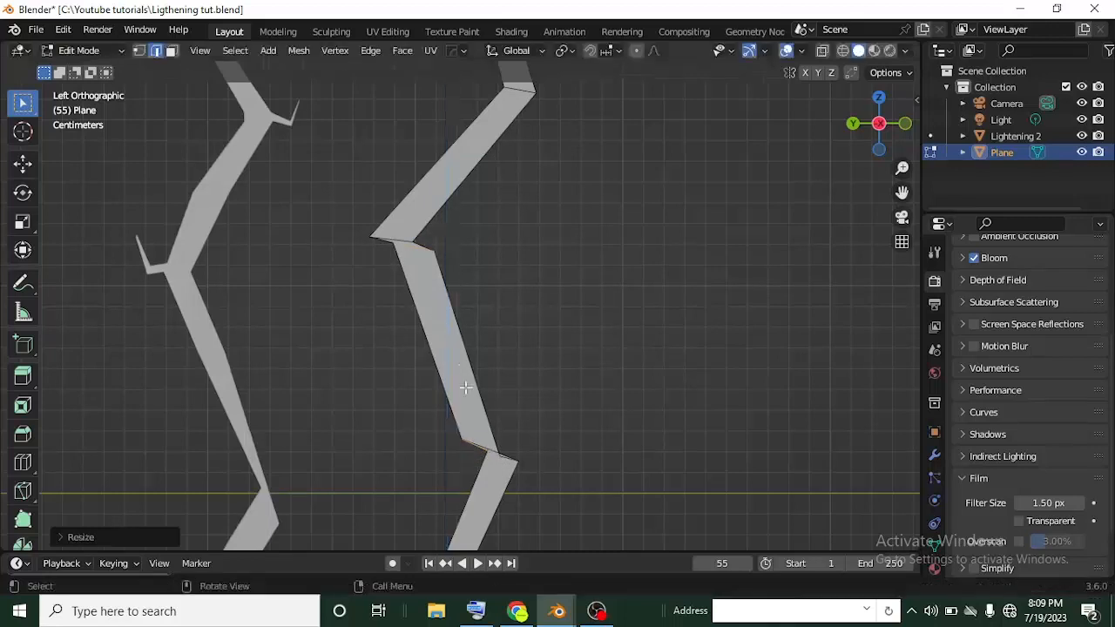
key("r")
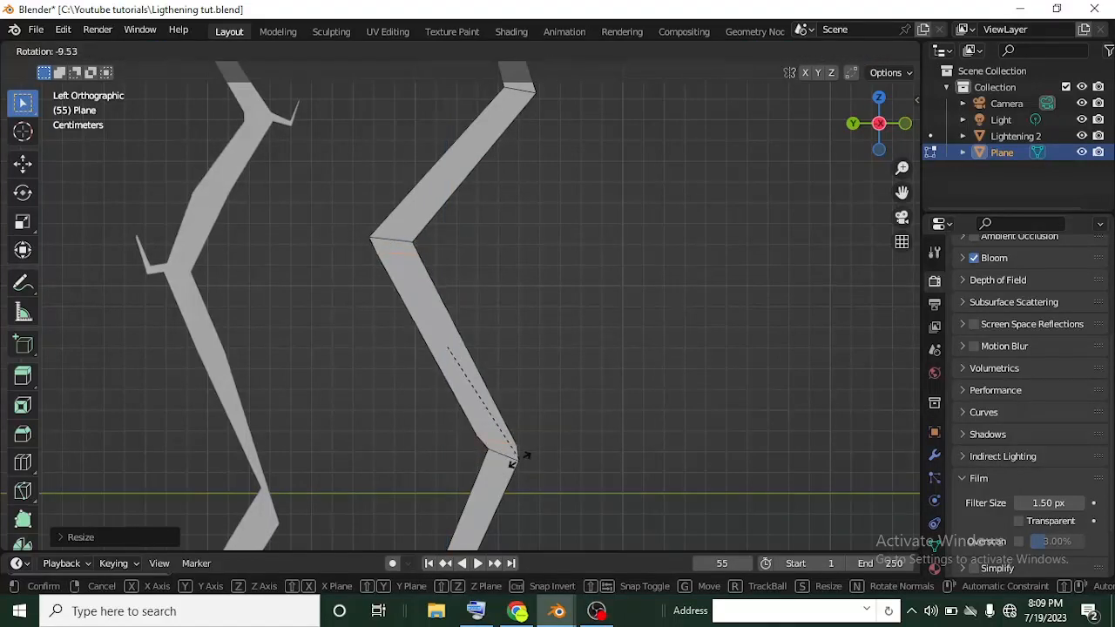
left_click(471, 418)
Step: Move the upper of the two new cut edges up, close against the bend nearest the existing bolt
scroll(363, 273, "up", 1)
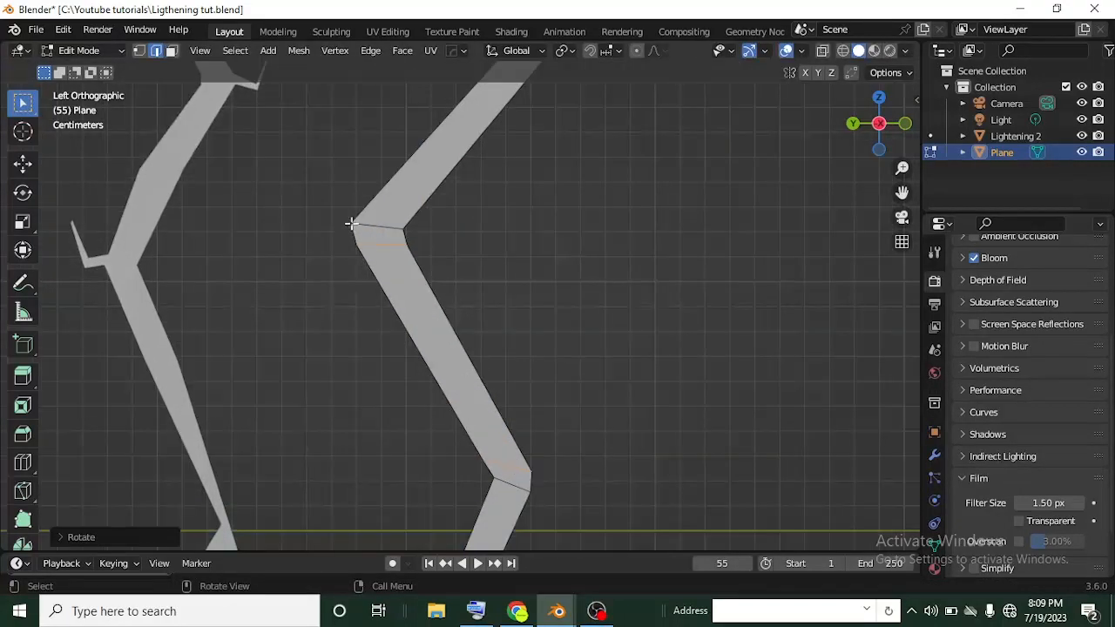
left_click_drag(325, 232, 542, 288)
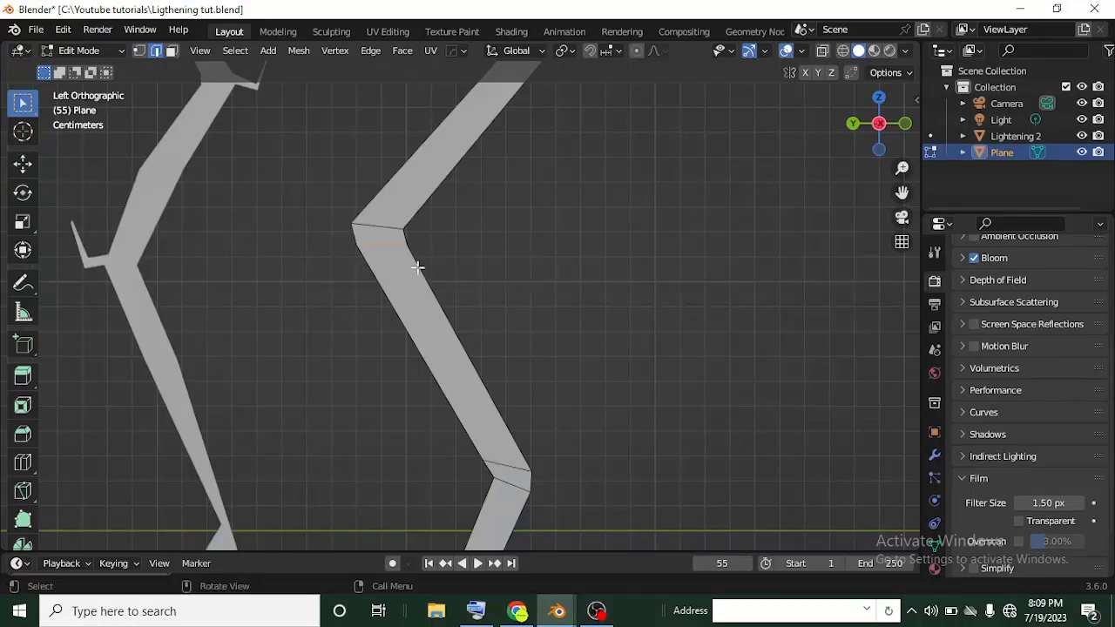
key("g")
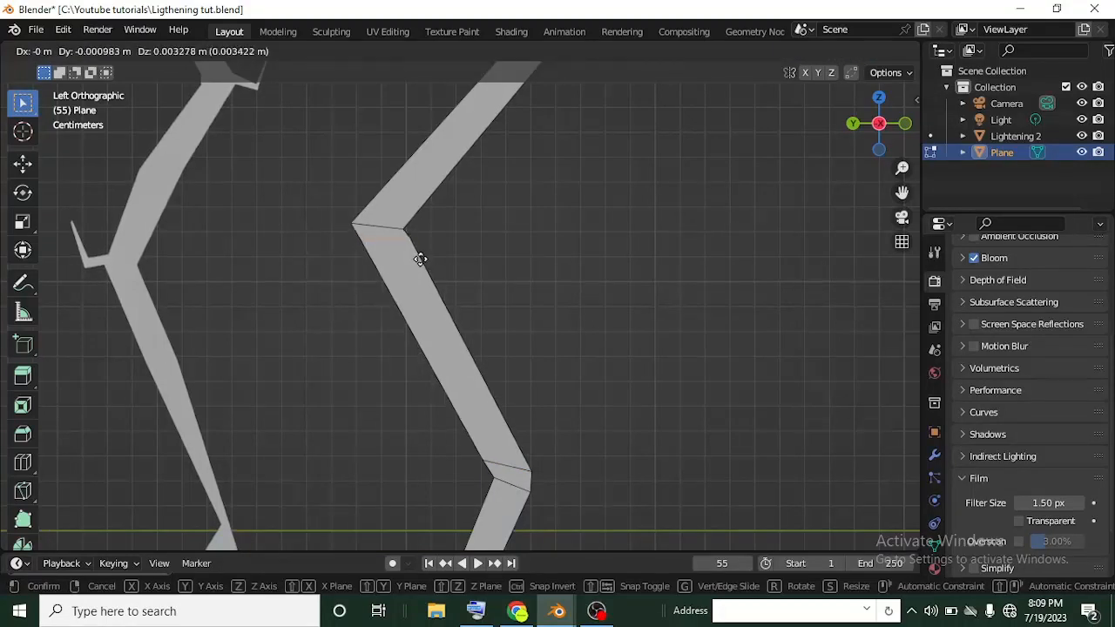
left_click(418, 258)
Step: Rotate the lower of the two new cut edges slightly and move it down against the bend below
left_click_drag(468, 436, 582, 473)
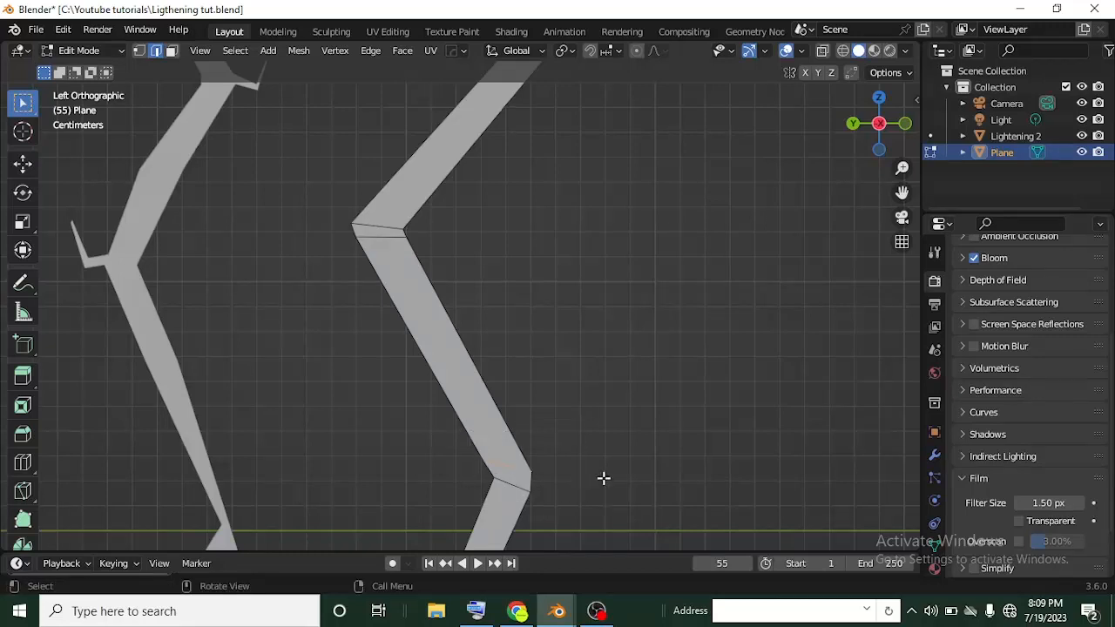
key("r")
left_click(615, 484)
key("g")
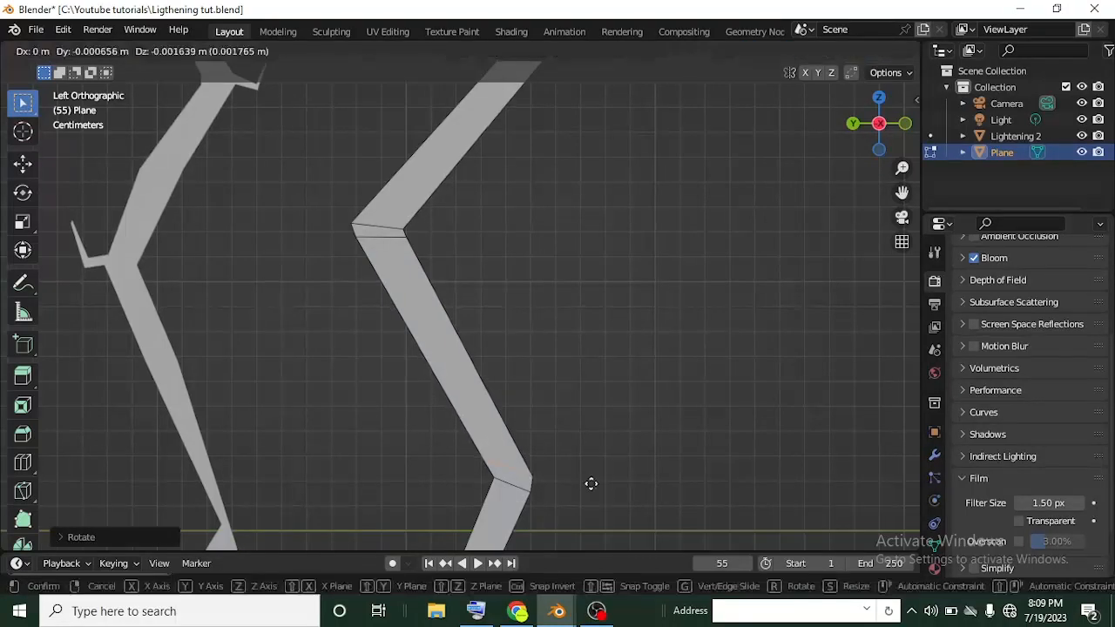
left_click(575, 457)
Step: Add one loop cut across the second segment from the top and slide it up next to the uppermost bend
scroll(339, 218, "down", 5)
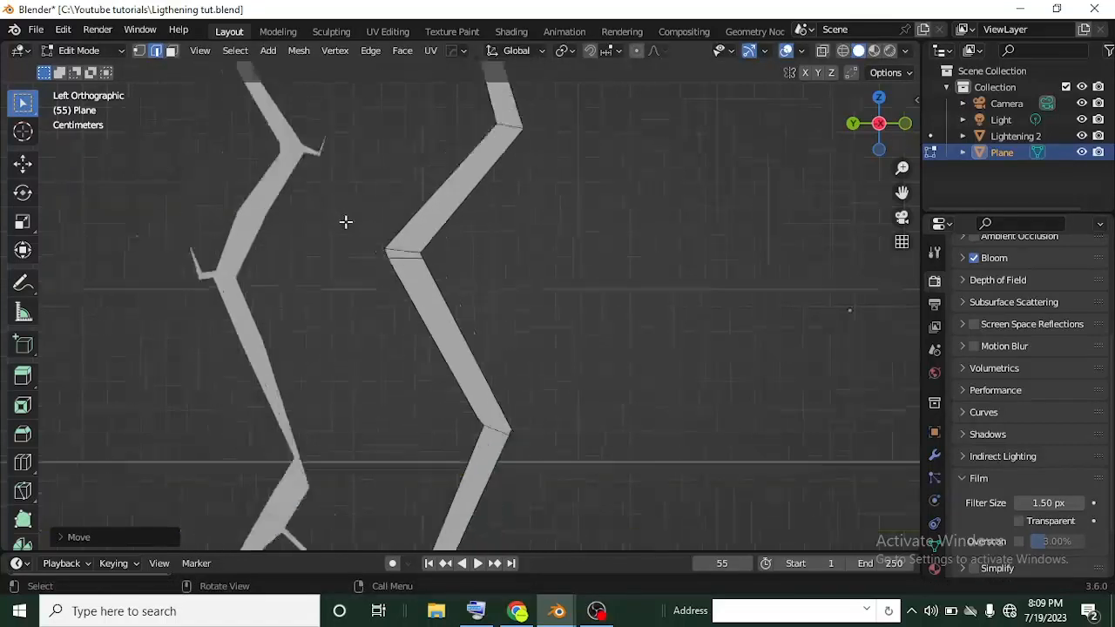
scroll(405, 301, "up", 5)
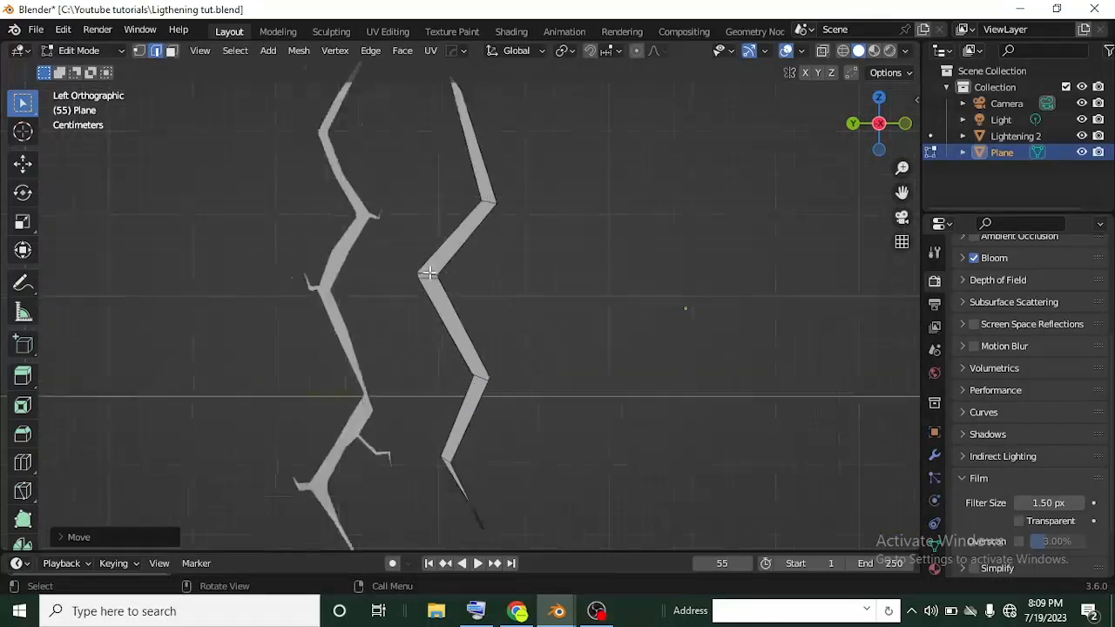
scroll(471, 305, "up", 2)
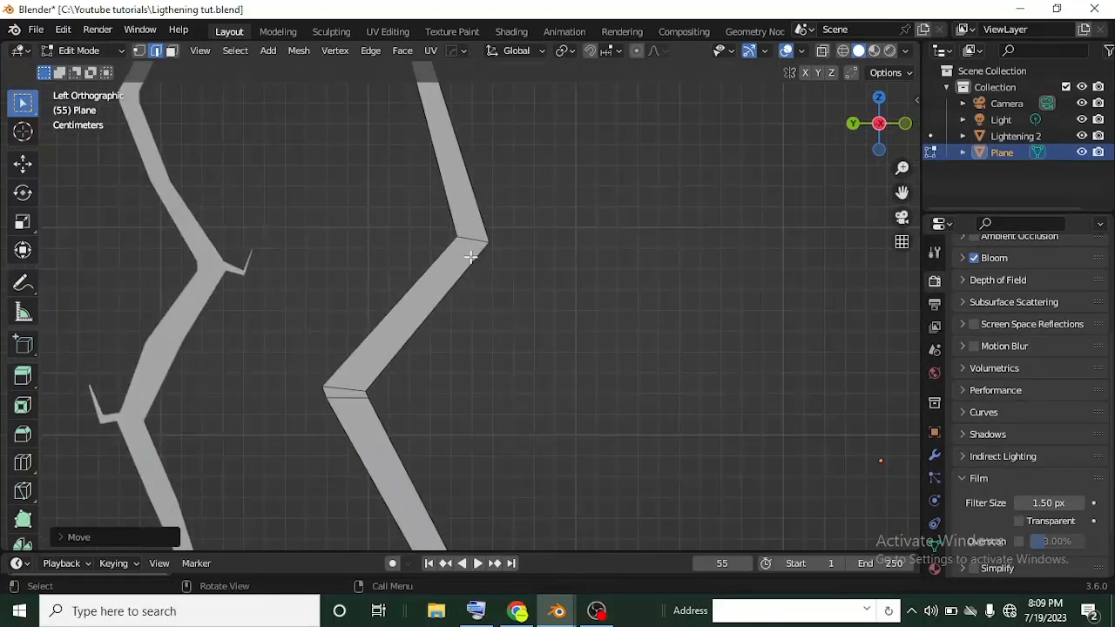
key("ctrl+r")
left_click(470, 257)
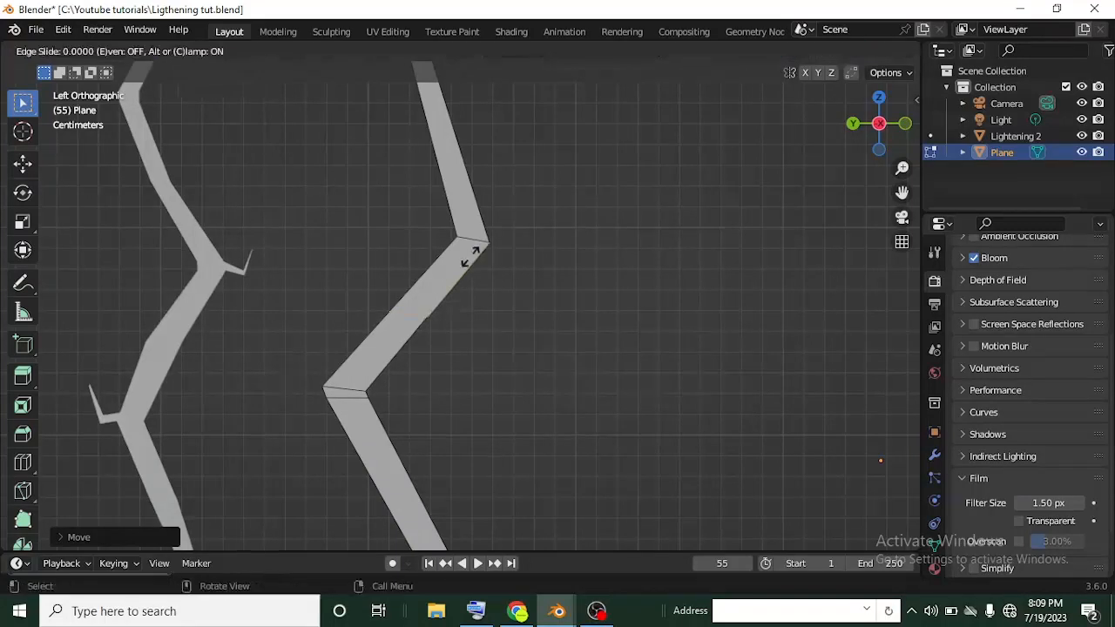
left_click(544, 200)
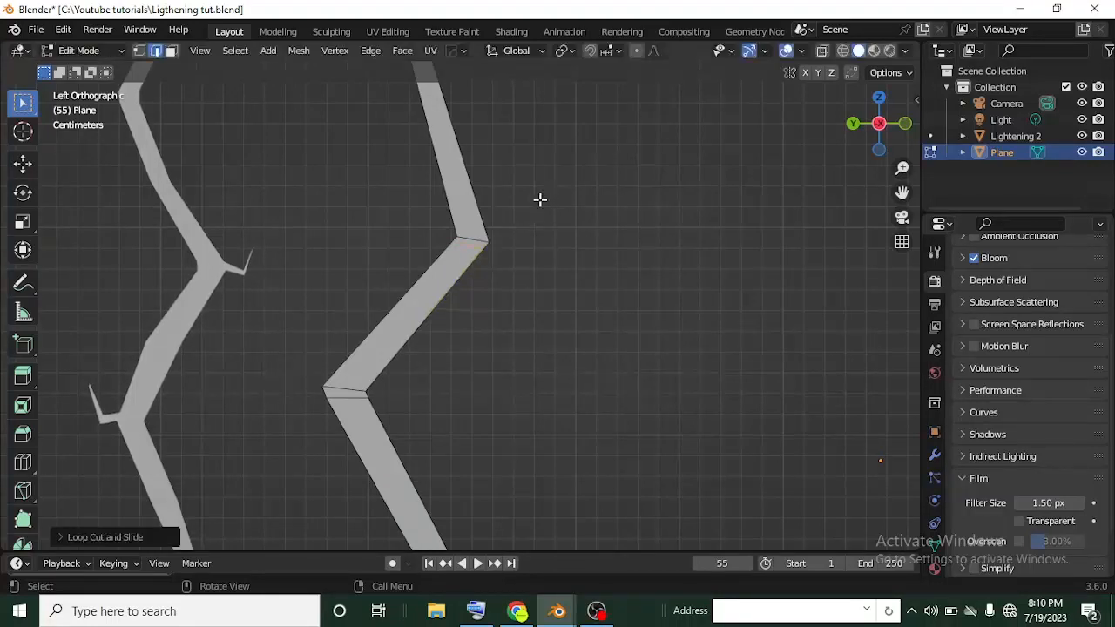
Step: Extrude the short outer edge at the bend nearest the existing bolt outward and downward as the start of a side branch
scroll(480, 234, "down", 5)
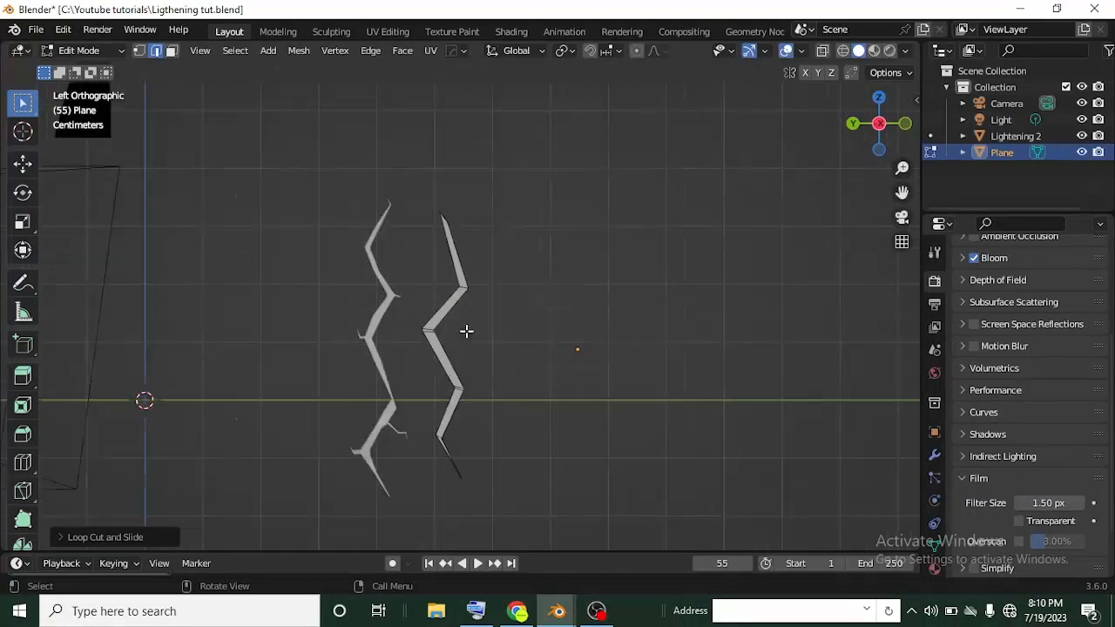
scroll(467, 331, "up", 7)
middle_click_drag(513, 371, 680, 311, "shift")
middle_click_drag(526, 328, 503, 278, "shift")
scroll(503, 278, "up", 2)
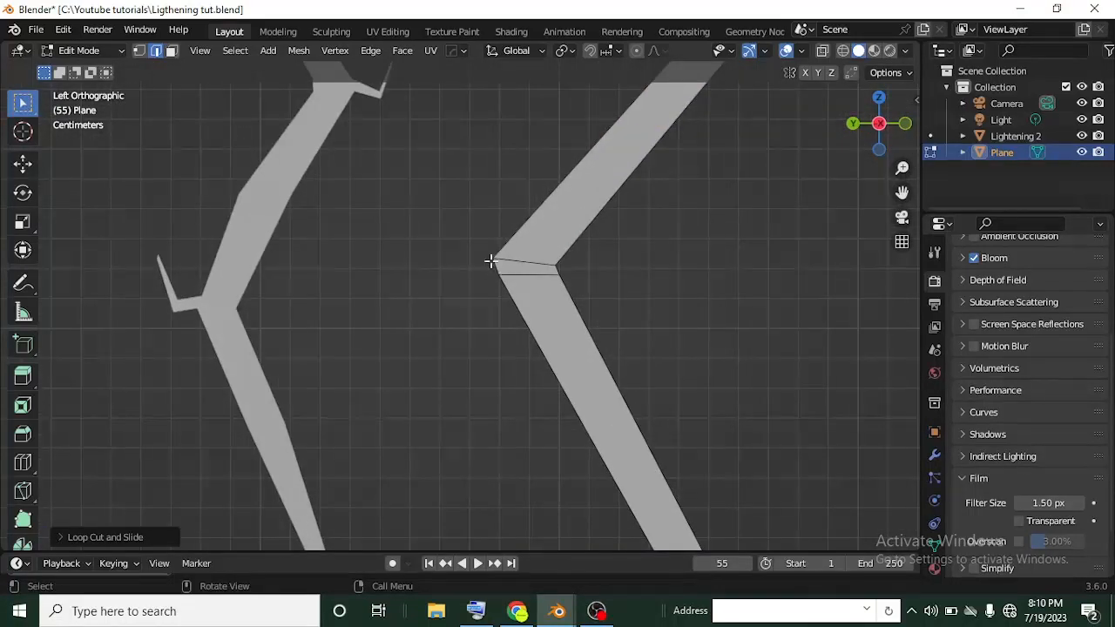
key("e")
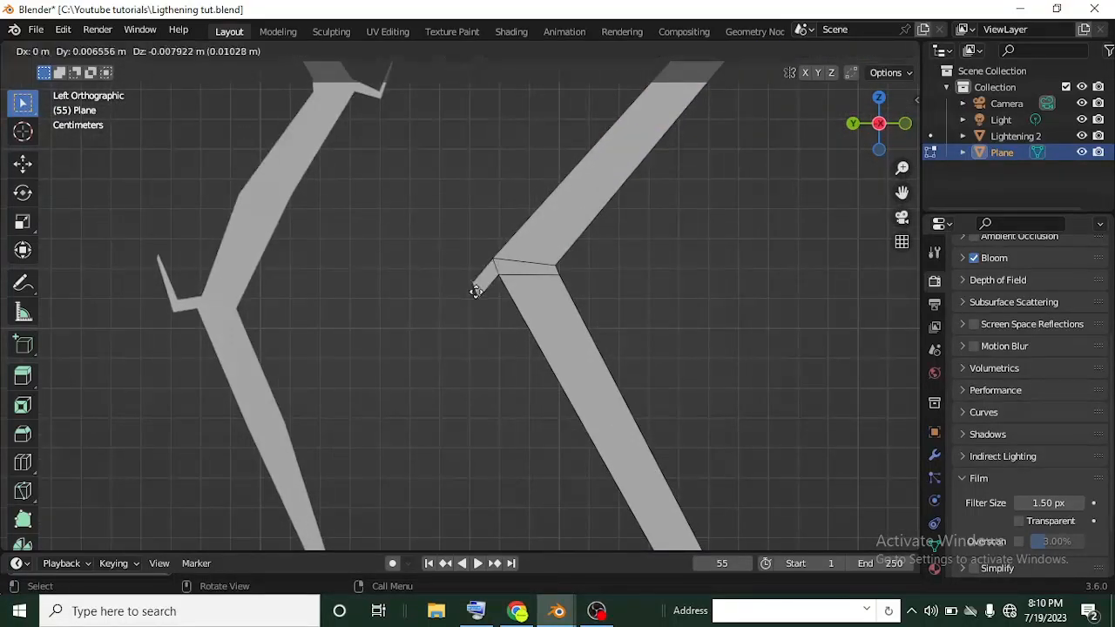
left_click(447, 314)
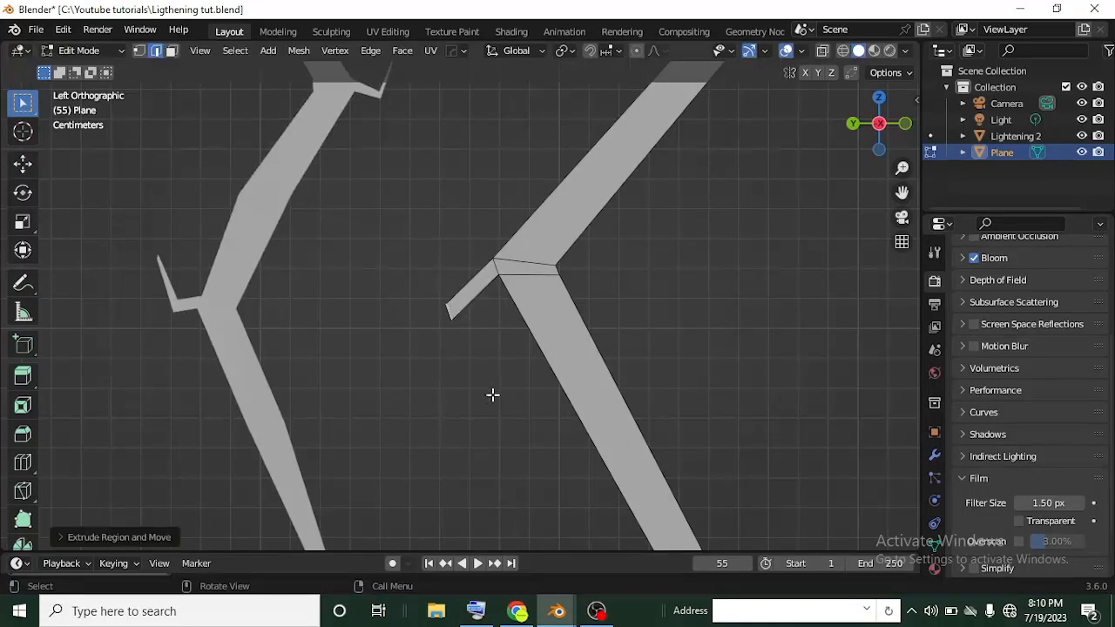
Step: Scale the outer edge of the side branch down to a narrow tip and rotate it
key("s")
left_click(496, 327)
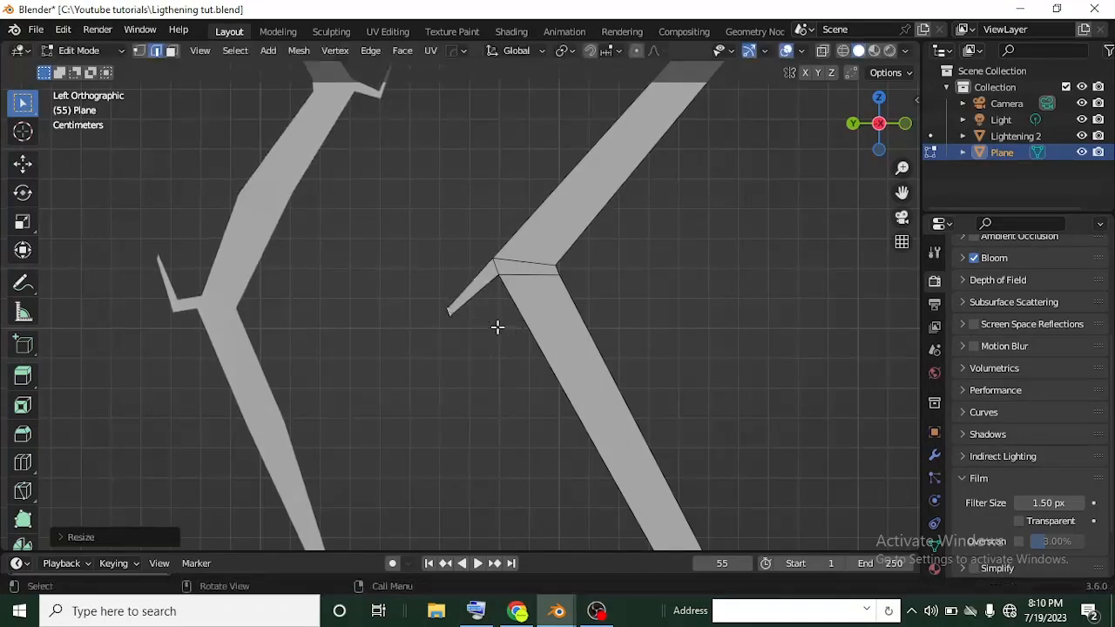
key("r")
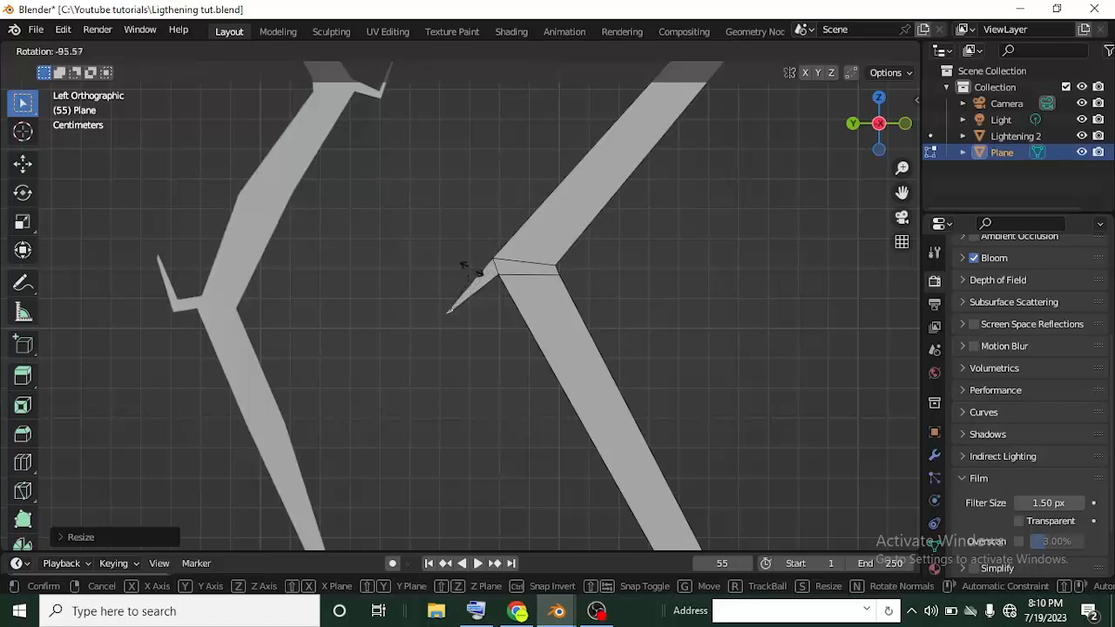
left_click(464, 267)
Step: Extrude the short outer edge at the uppermost bend outward as a second side branch and scale its end down to taper it
scroll(485, 291, "down", 5)
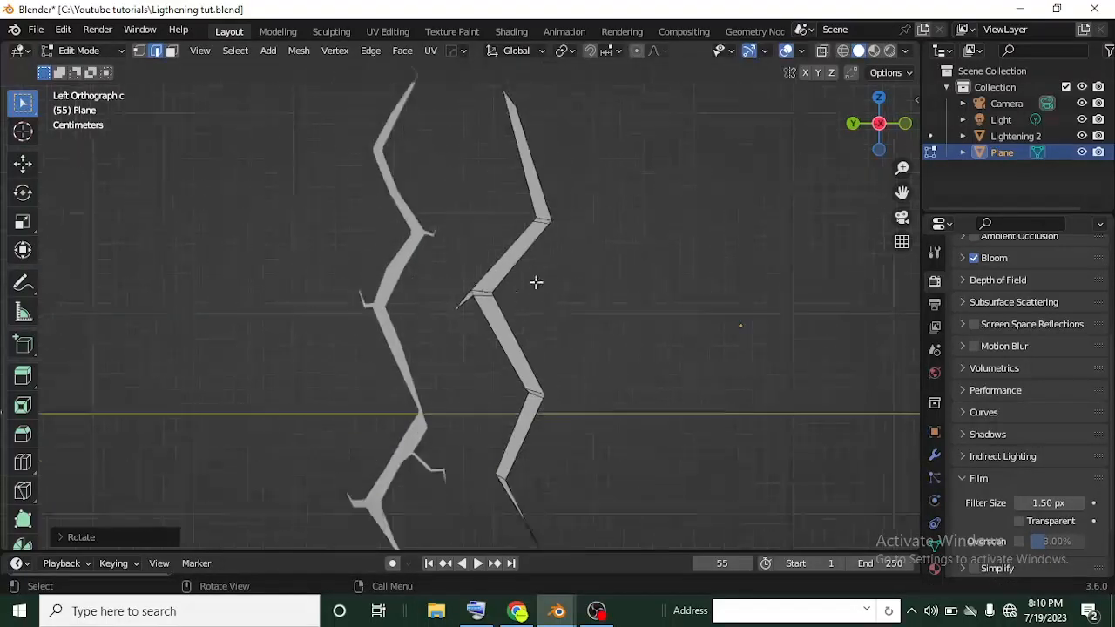
scroll(535, 281, "up", 2)
scroll(427, 351, "up", 4)
left_click(407, 287)
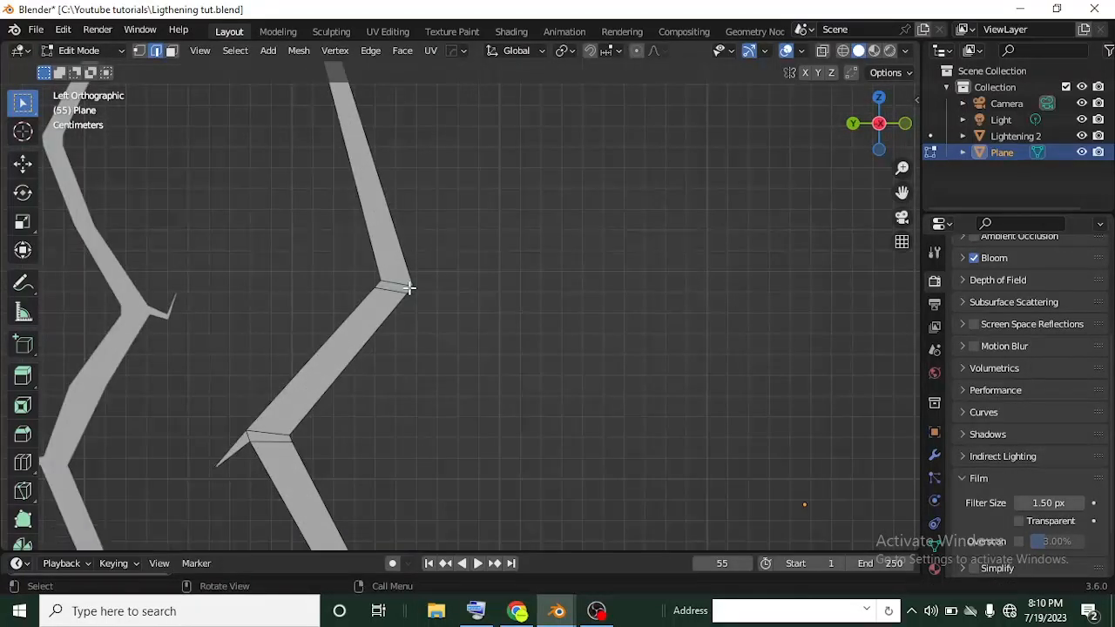
scroll(410, 288, "up", 2)
key("e")
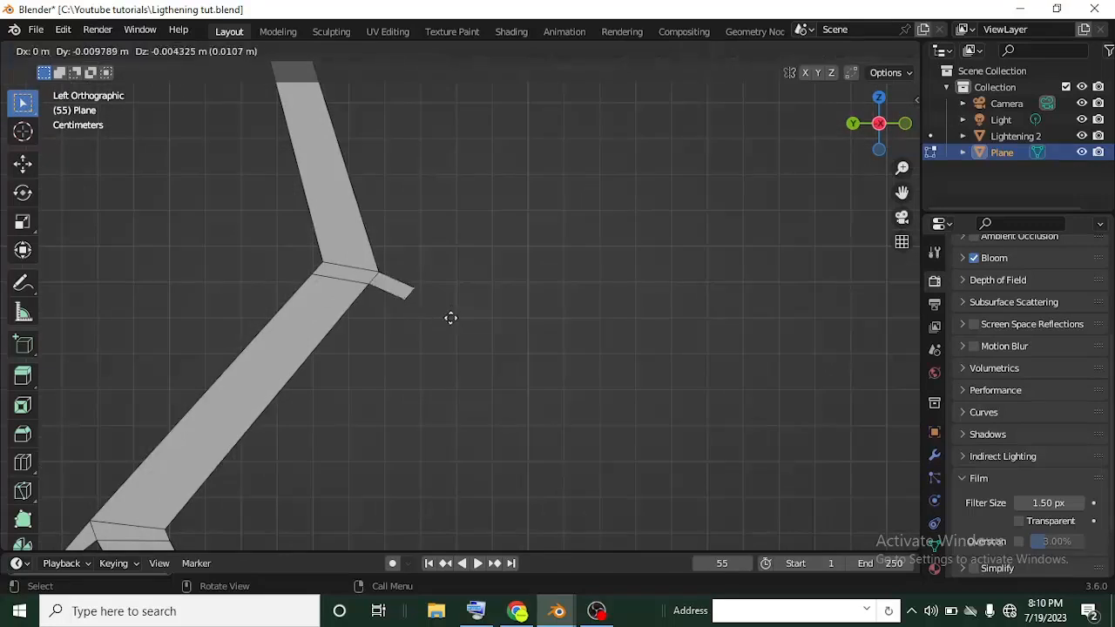
left_click(451, 296)
key("s")
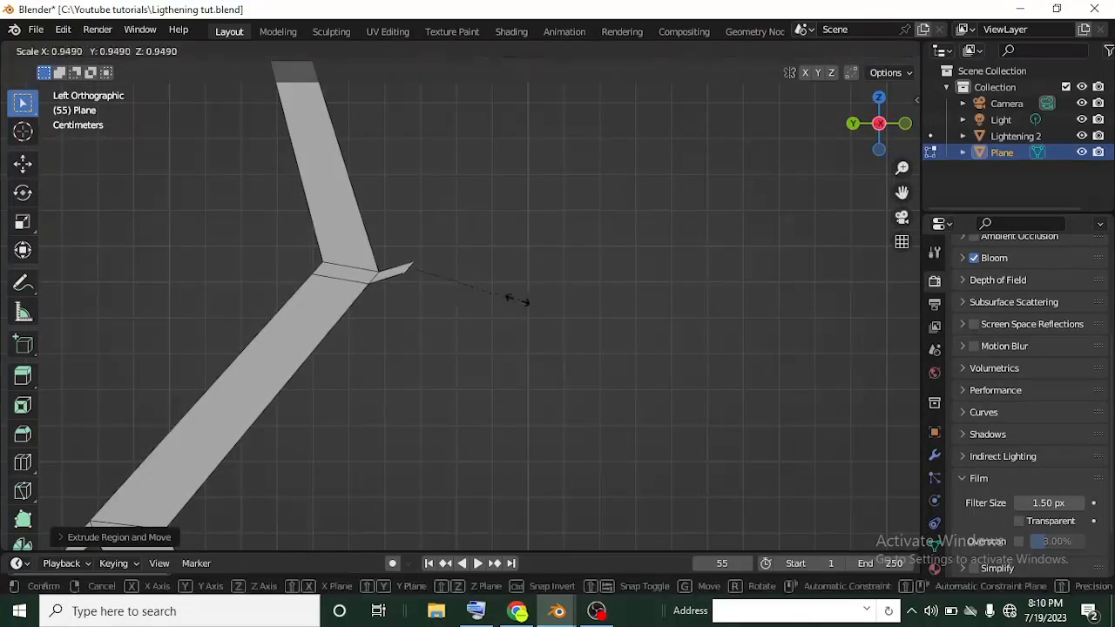
left_click(470, 292)
Step: Extrude the short outer edge at the third bend from the top outward and downward as another side branch
scroll(449, 300, "down", 4)
middle_click_drag(415, 297, 496, 330, "shift")
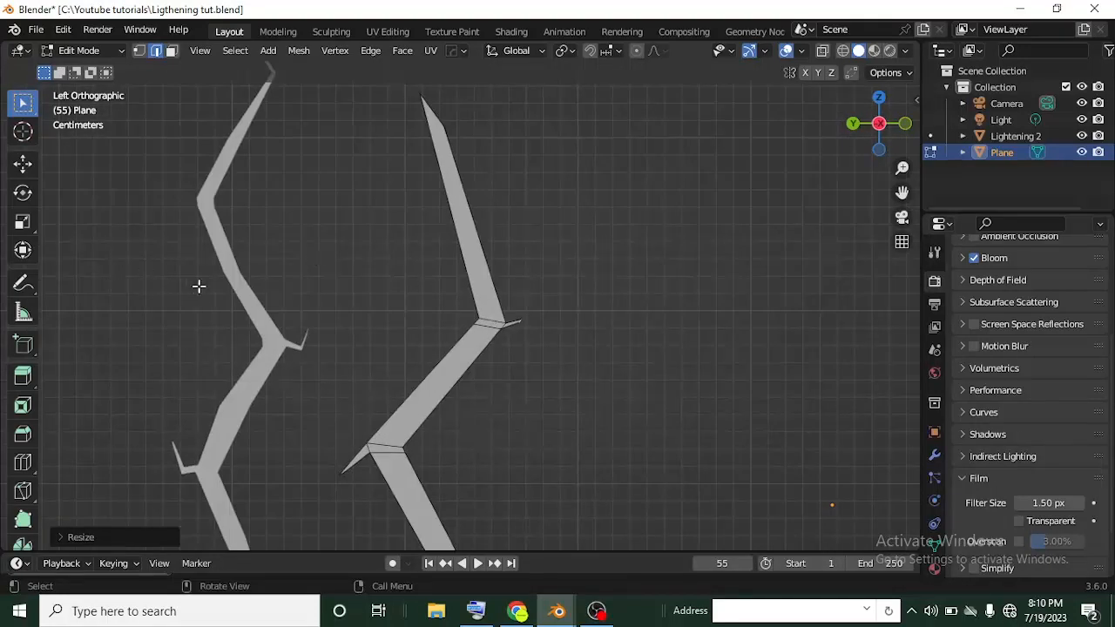
scroll(225, 317, "down", 3)
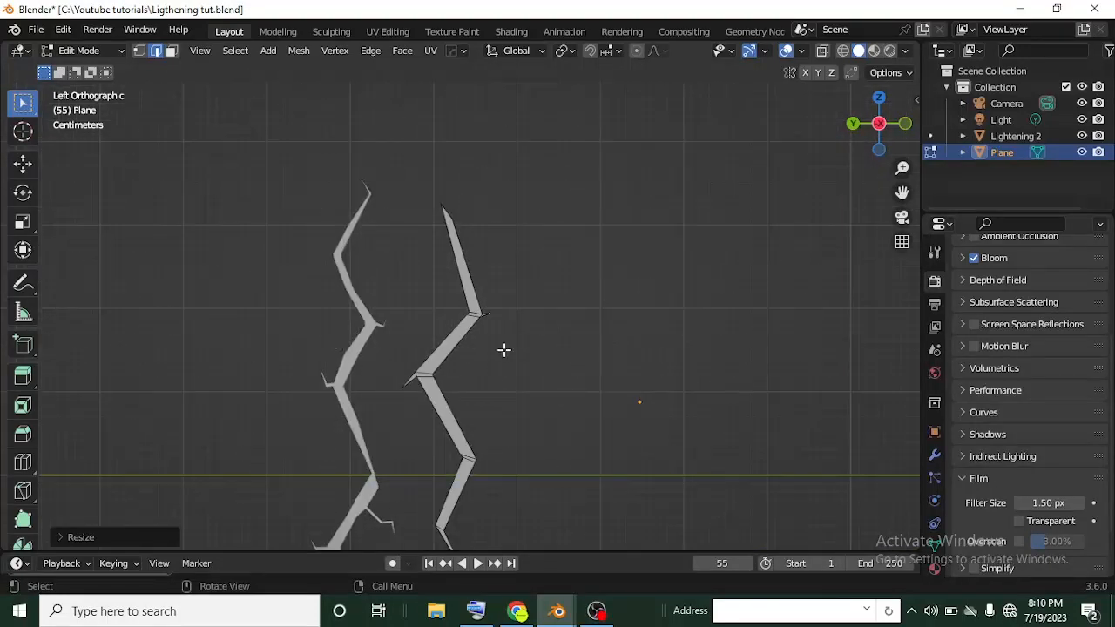
scroll(497, 313, "up", 4)
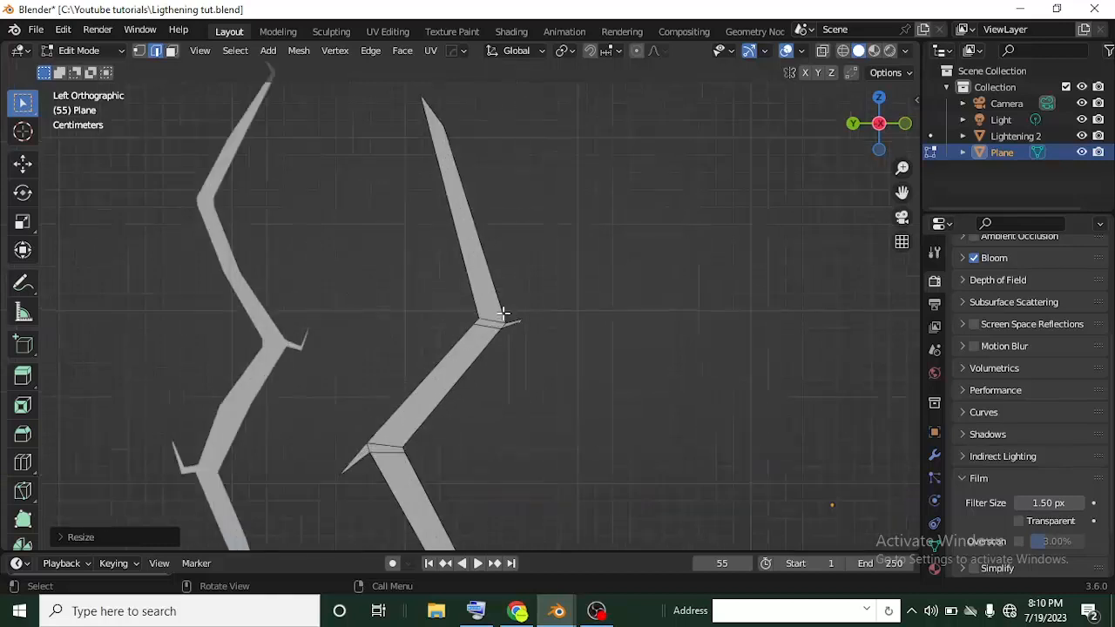
middle_click_drag(517, 323, 436, 418, "shift")
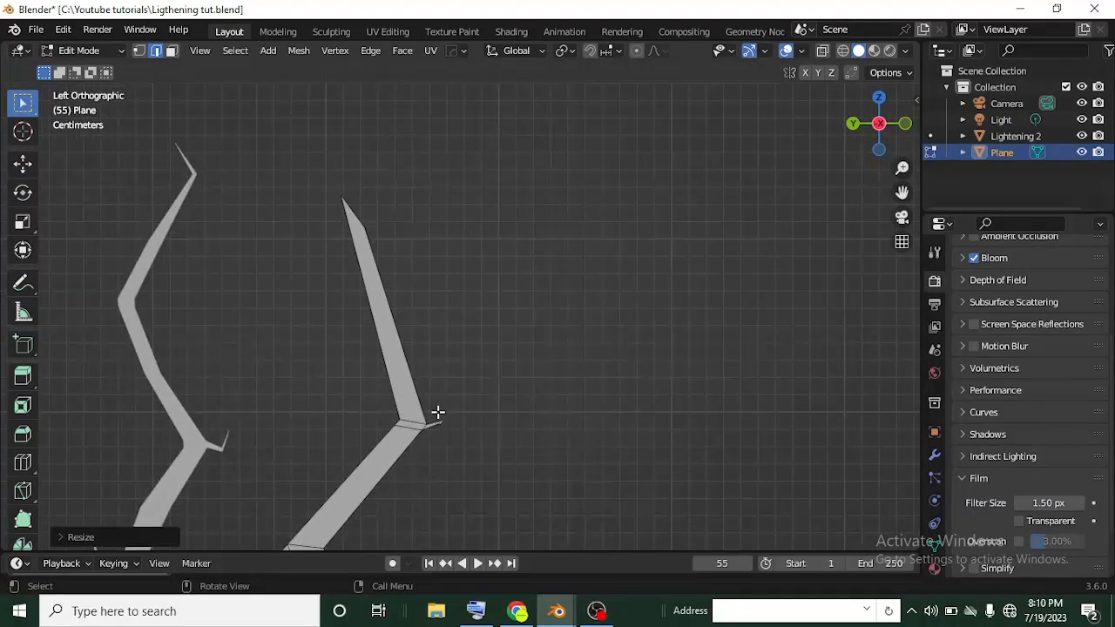
scroll(437, 411, "up", 1)
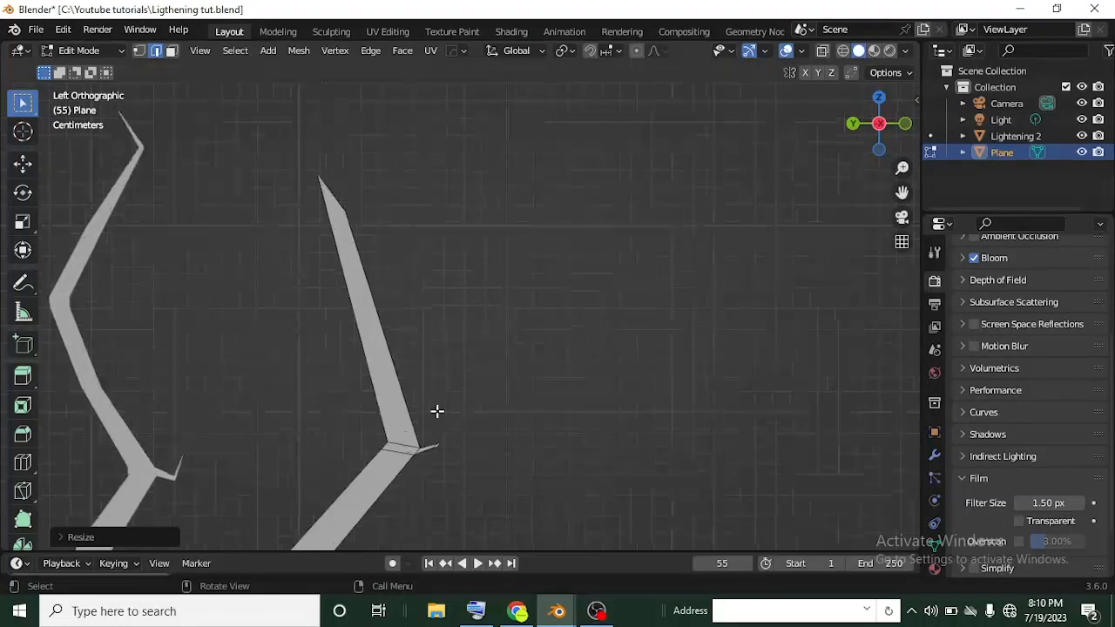
scroll(436, 411, "down", 2)
middle_click_drag(450, 455, 462, 251, "shift")
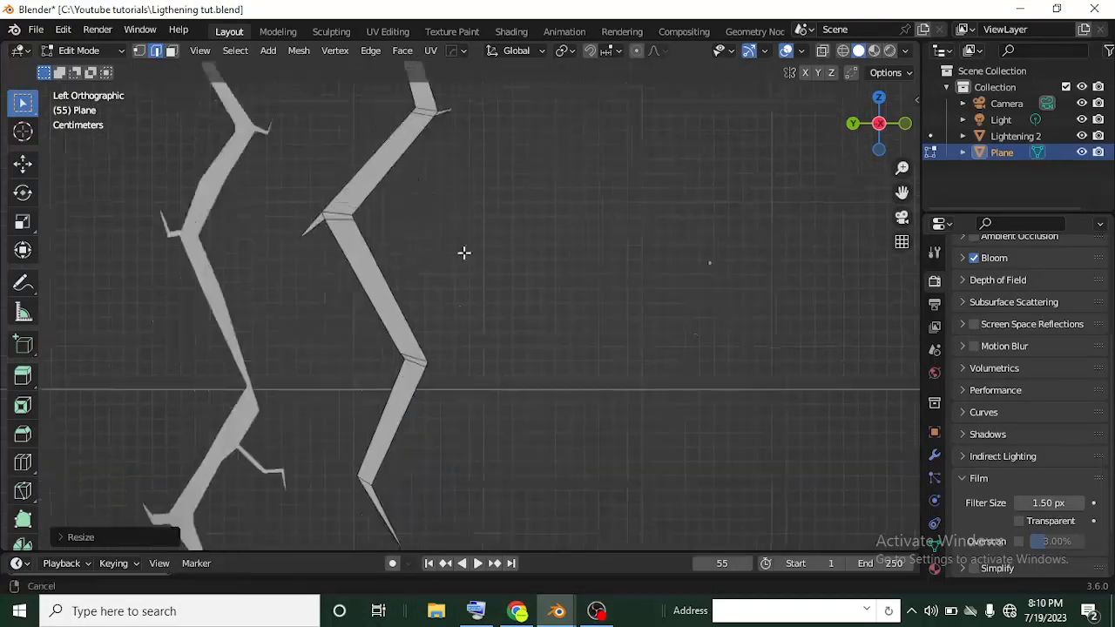
scroll(463, 251, "up", 5)
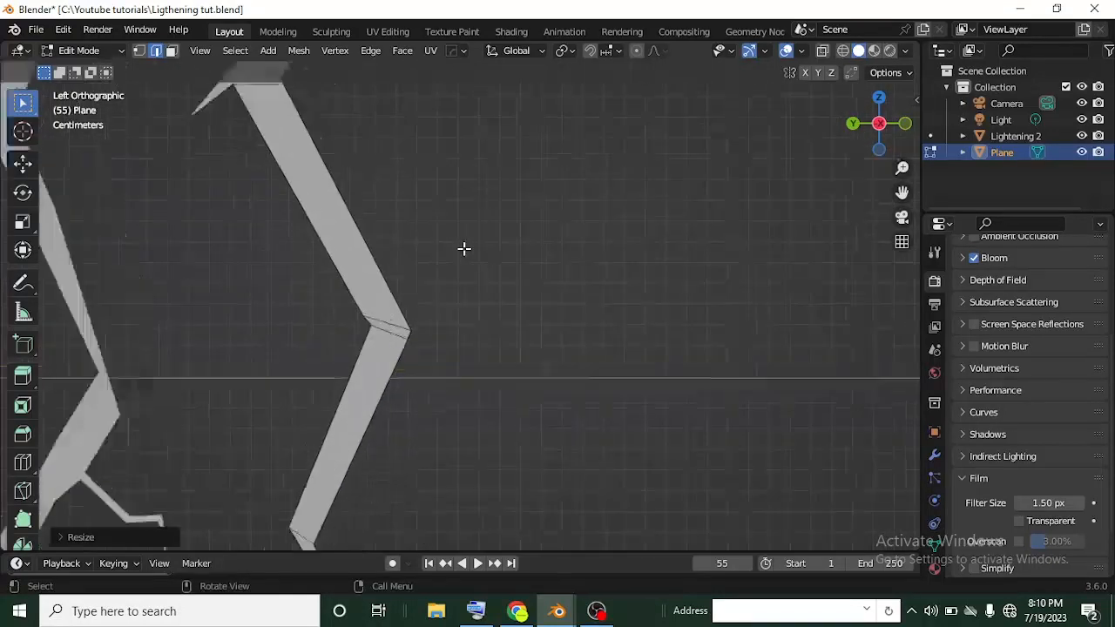
left_click(401, 339)
key("e")
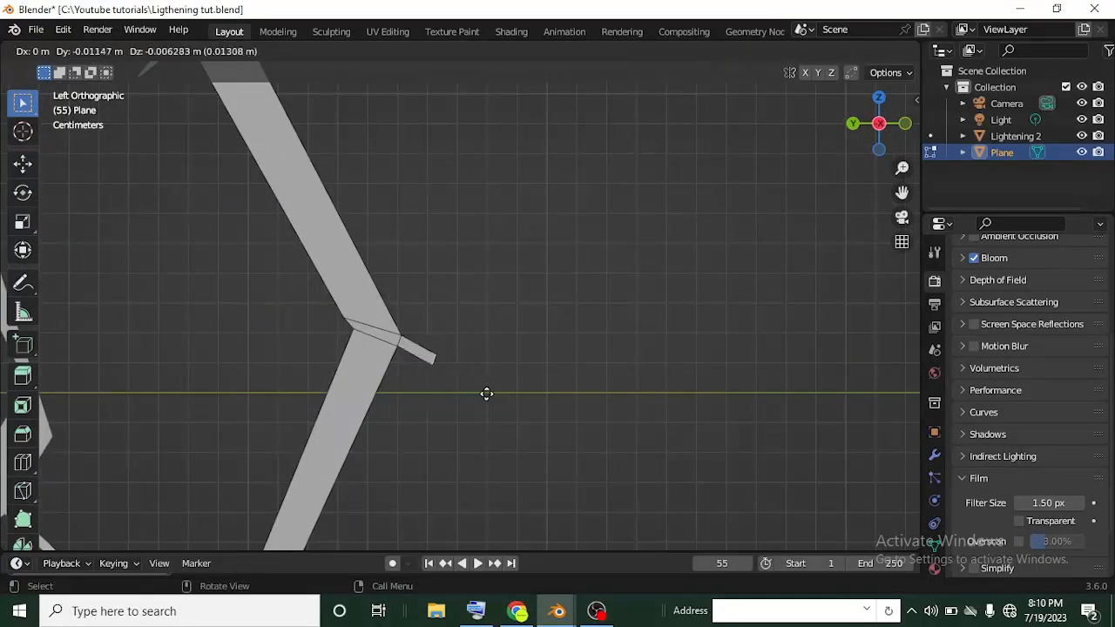
left_click(492, 408)
Step: Scale the end of the third-bend branch down to a point and move it down, closer to the bolt
key("s")
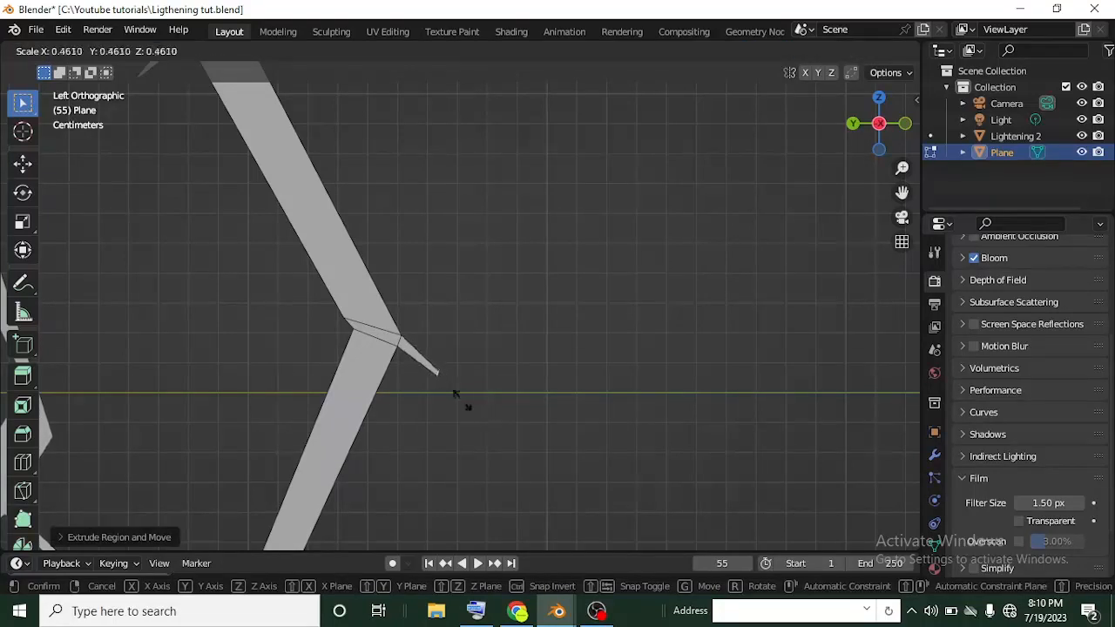
left_click(448, 388)
key("g")
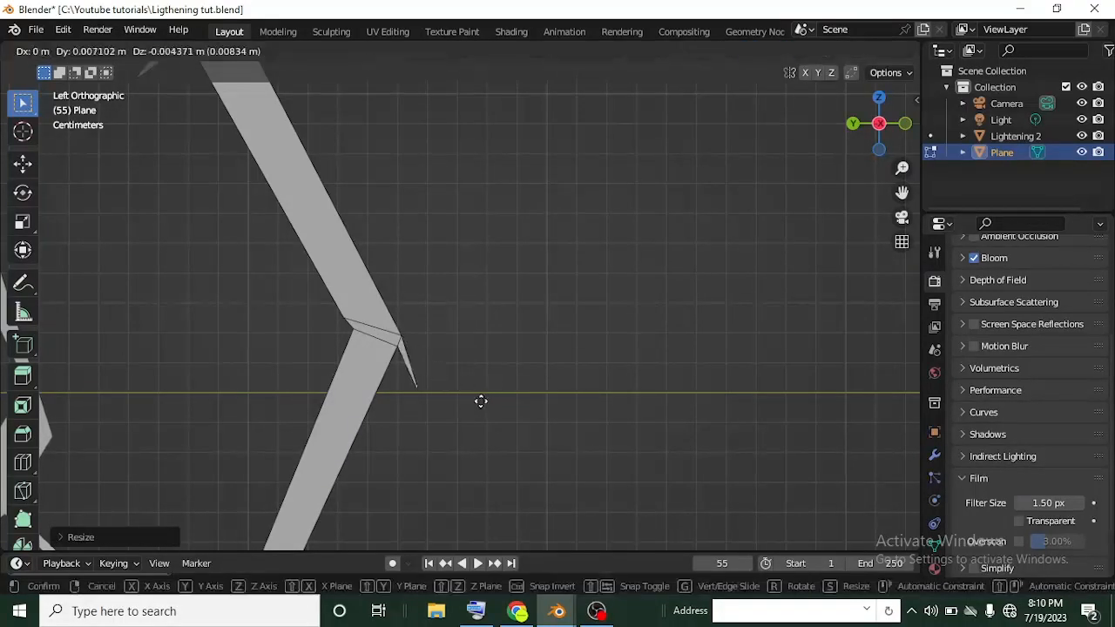
left_click(481, 400)
Step: Leave mesh editing of the new bolt and return to Object Mode
scroll(453, 369, "down", 5)
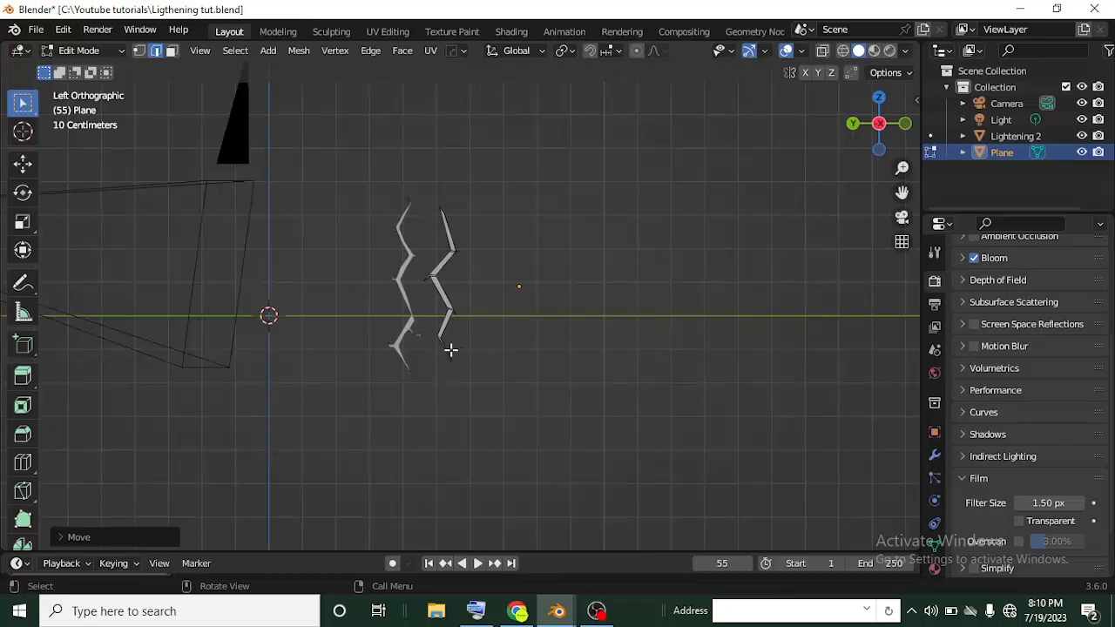
scroll(455, 347, "up", 5)
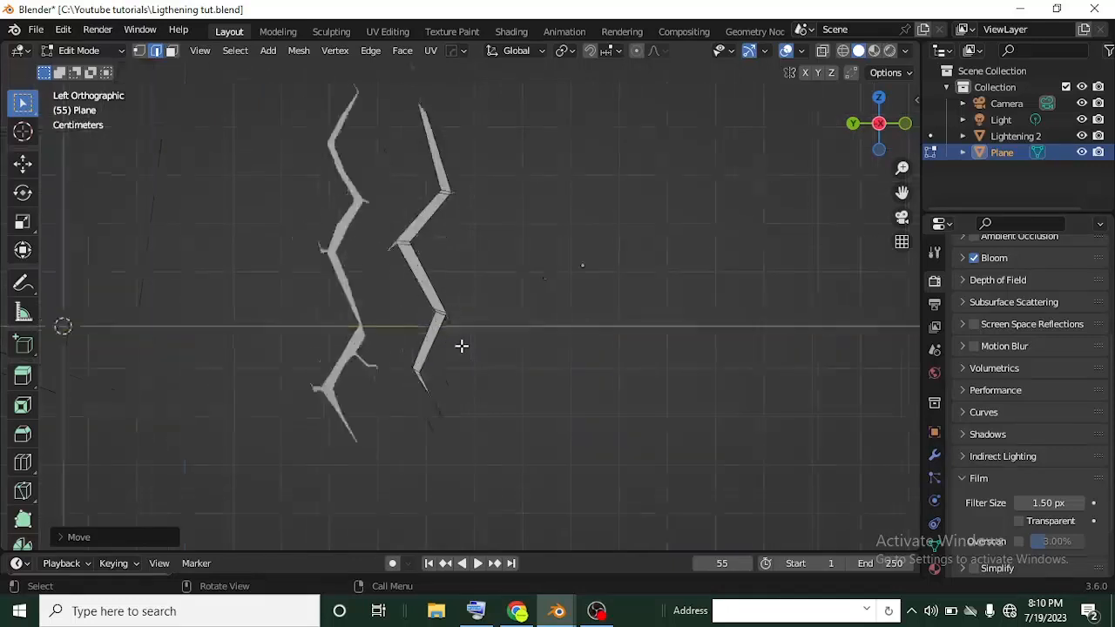
left_click(107, 52)
left_click(89, 70)
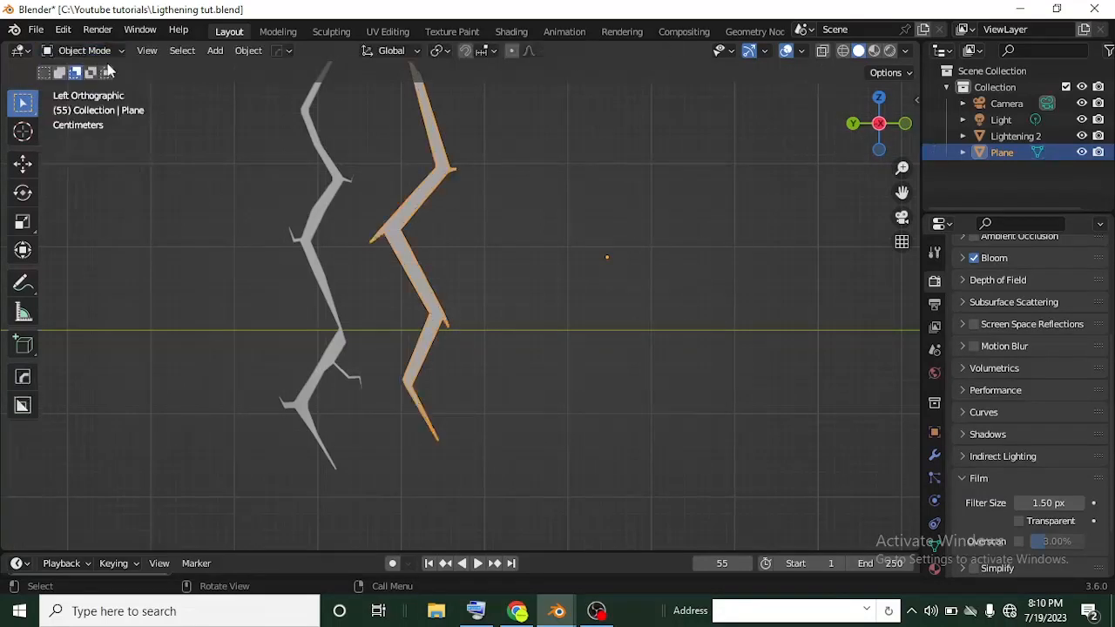
Step: Set the new bolt's origin to its geometry
key("s")
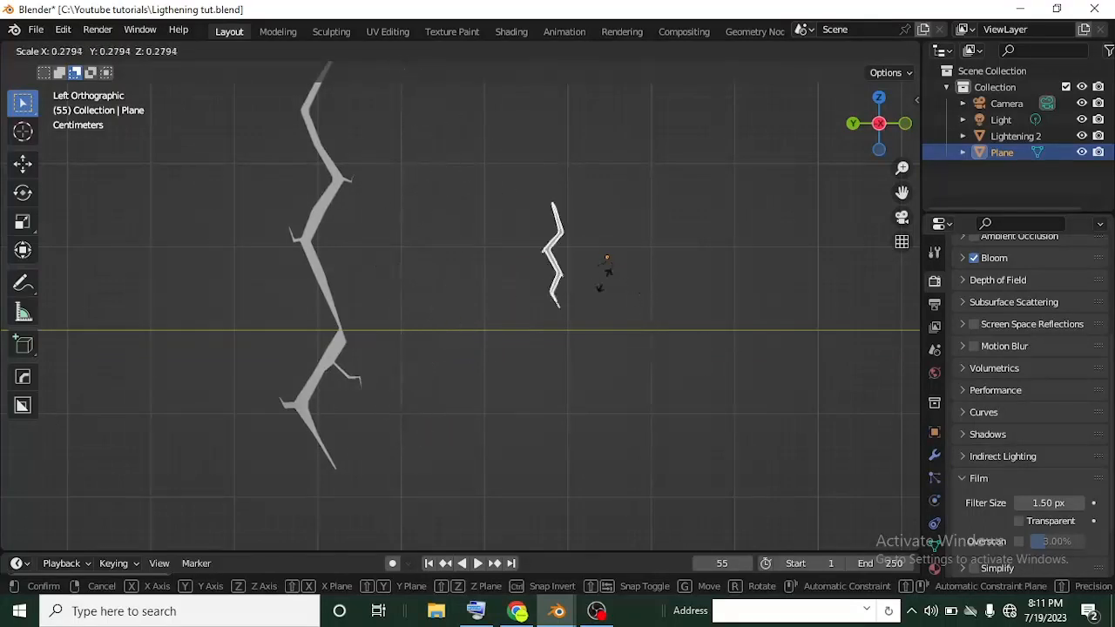
key("Escape")
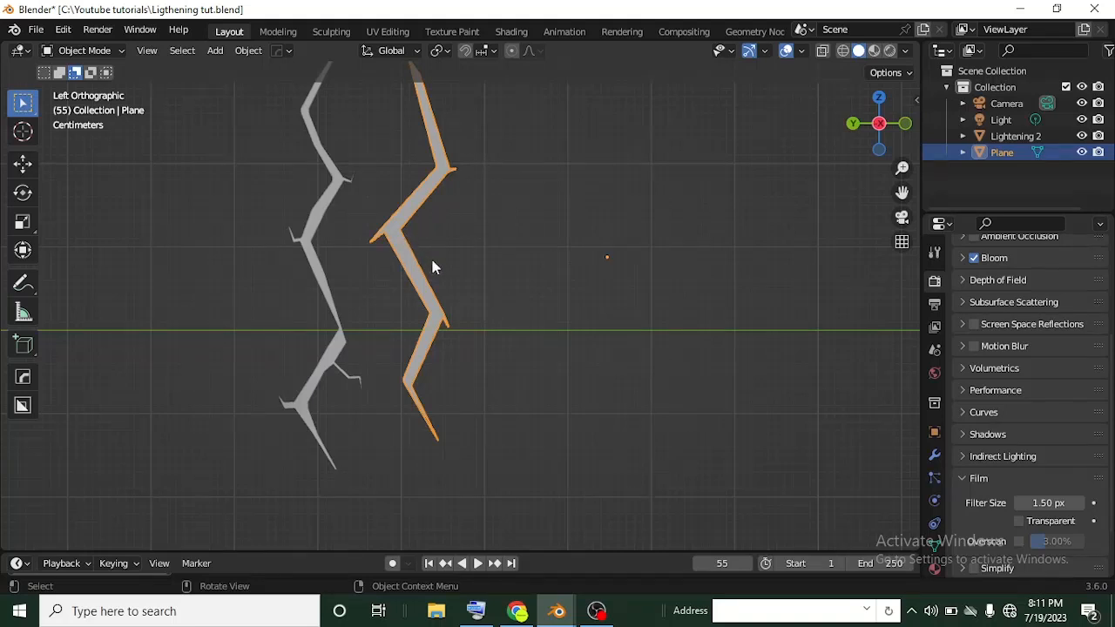
right_click(406, 251)
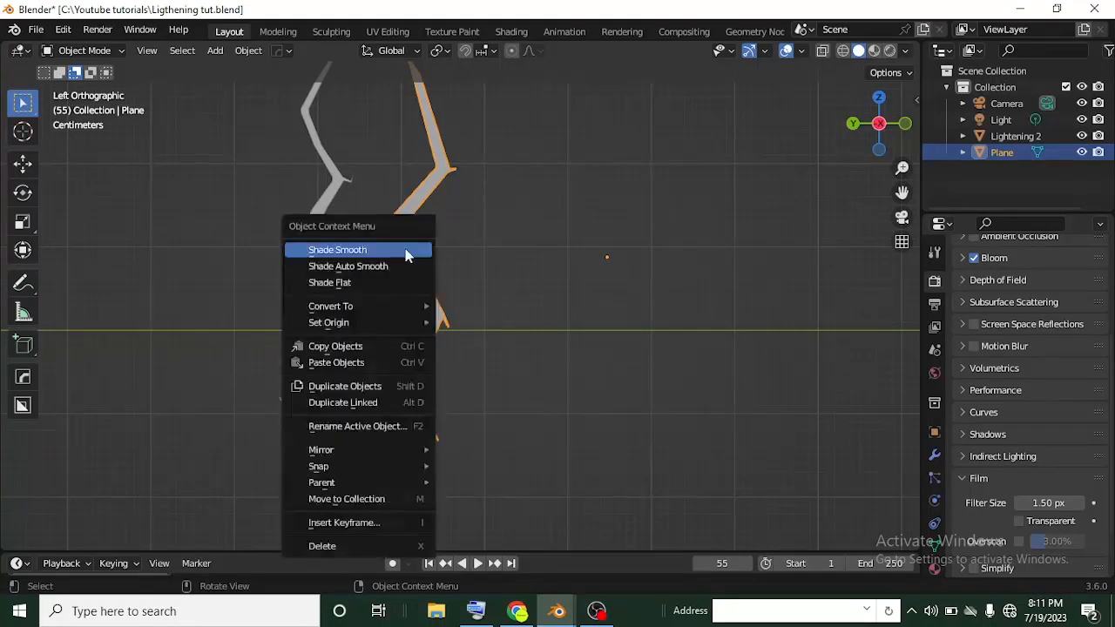
mouse_move(372, 321)
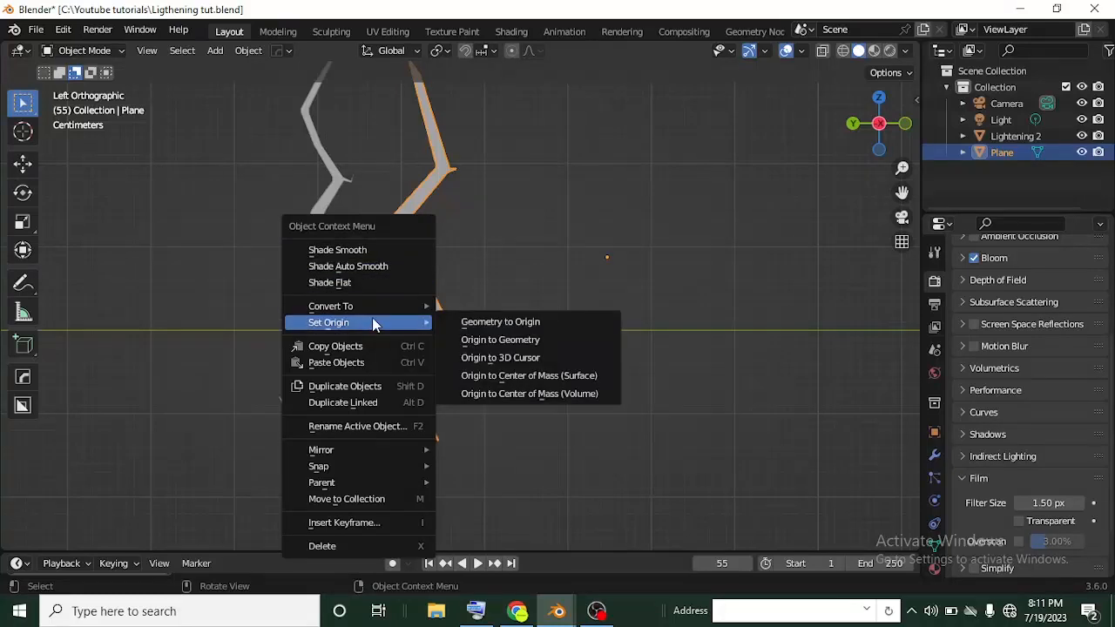
left_click(521, 340)
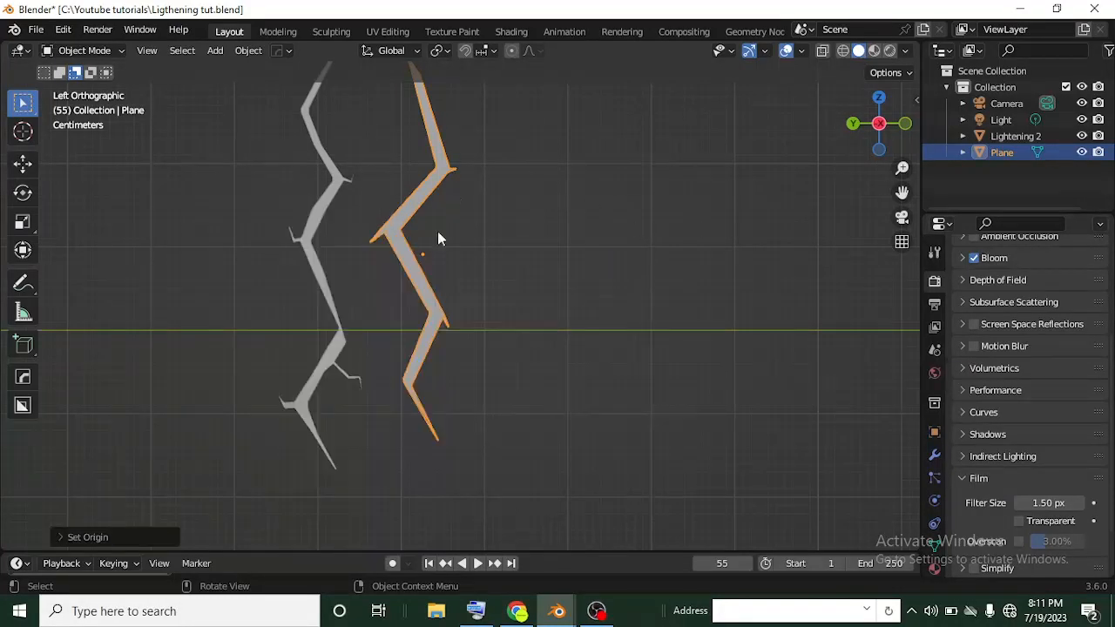
Step: Scale the whole new bolt down slightly and uniformly about its centred origin
key("s")
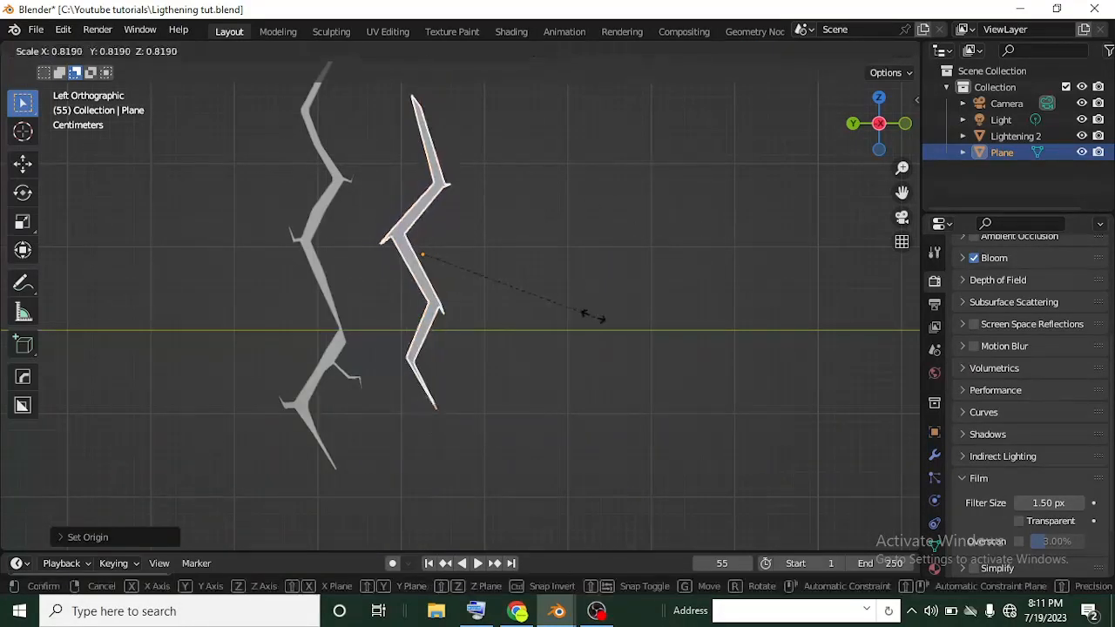
right_click(643, 362)
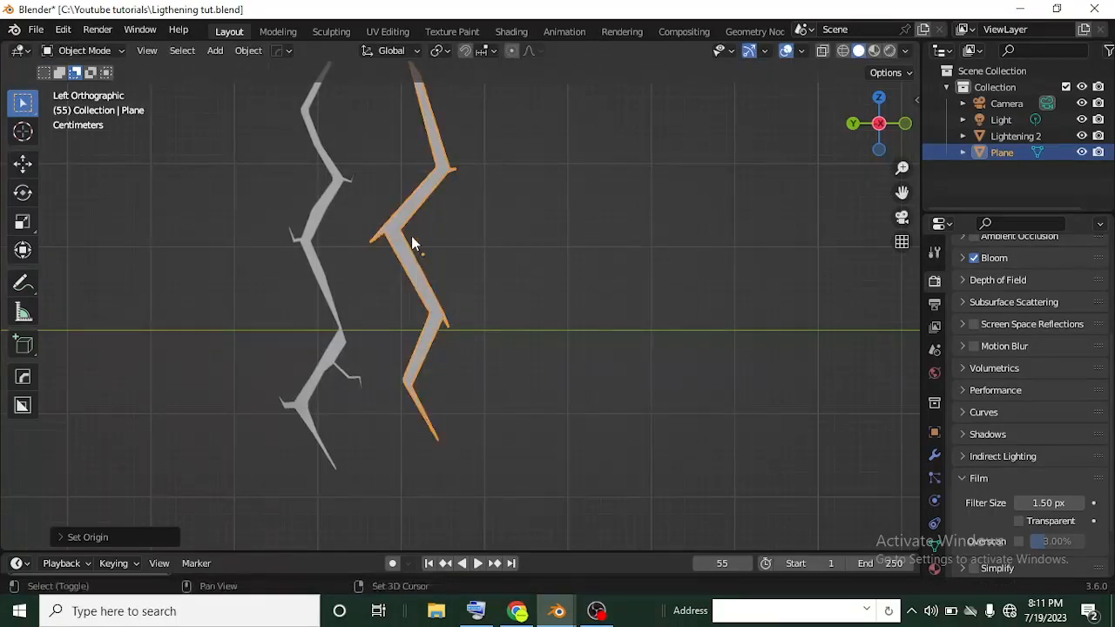
middle_click_drag(413, 241, 477, 279, "shift")
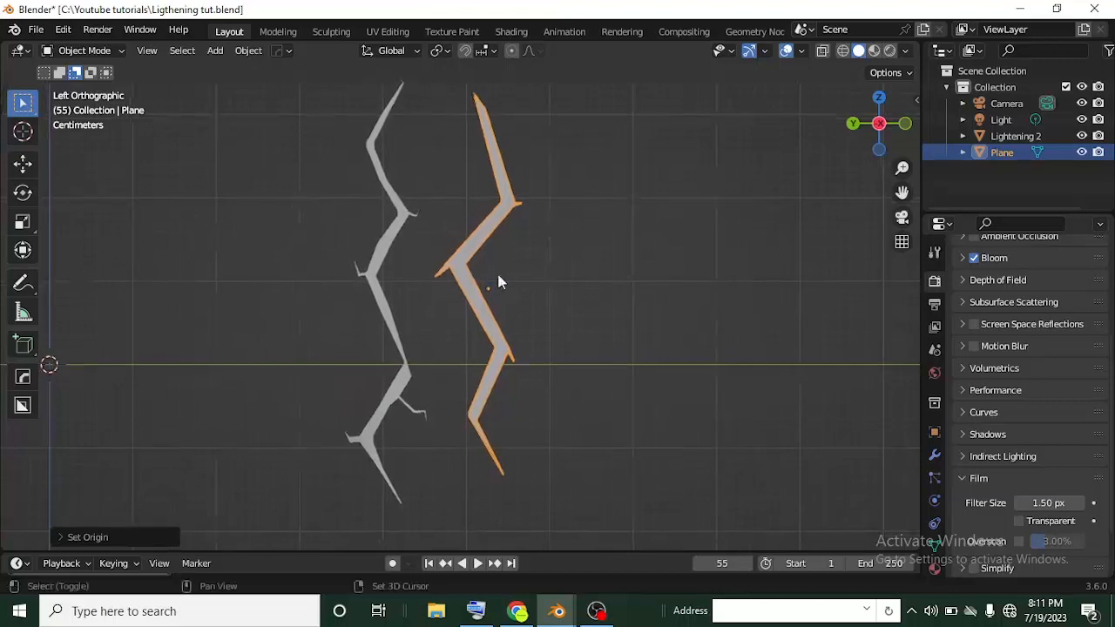
key("s")
left_click(601, 321)
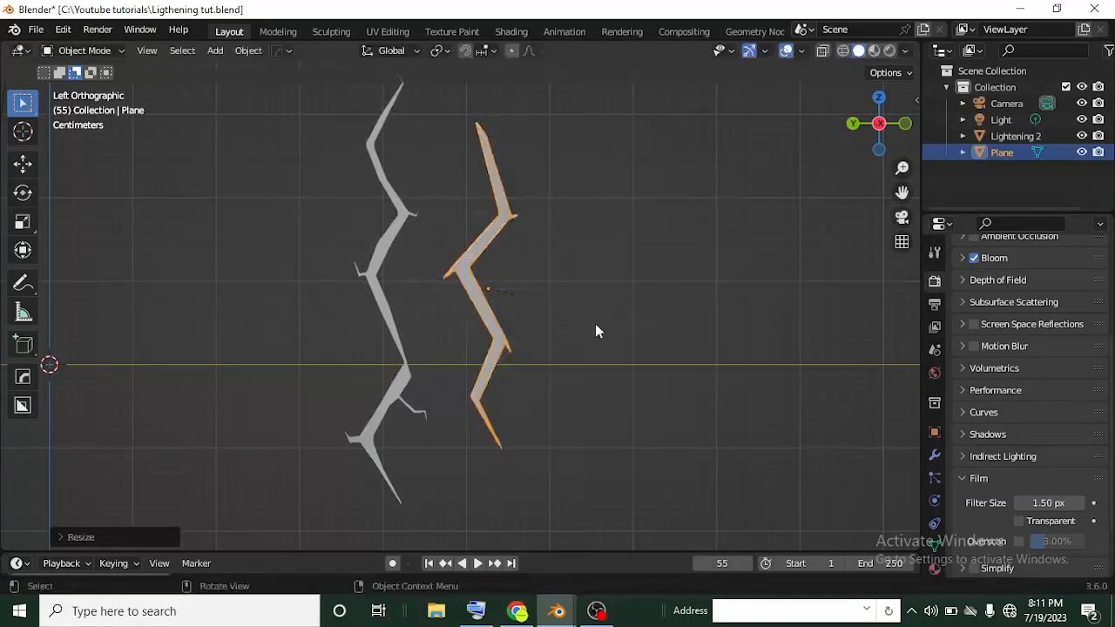
Step: Stretch the new bolt along the global Z axis by a factor of about 1.16
key("s")
key("z")
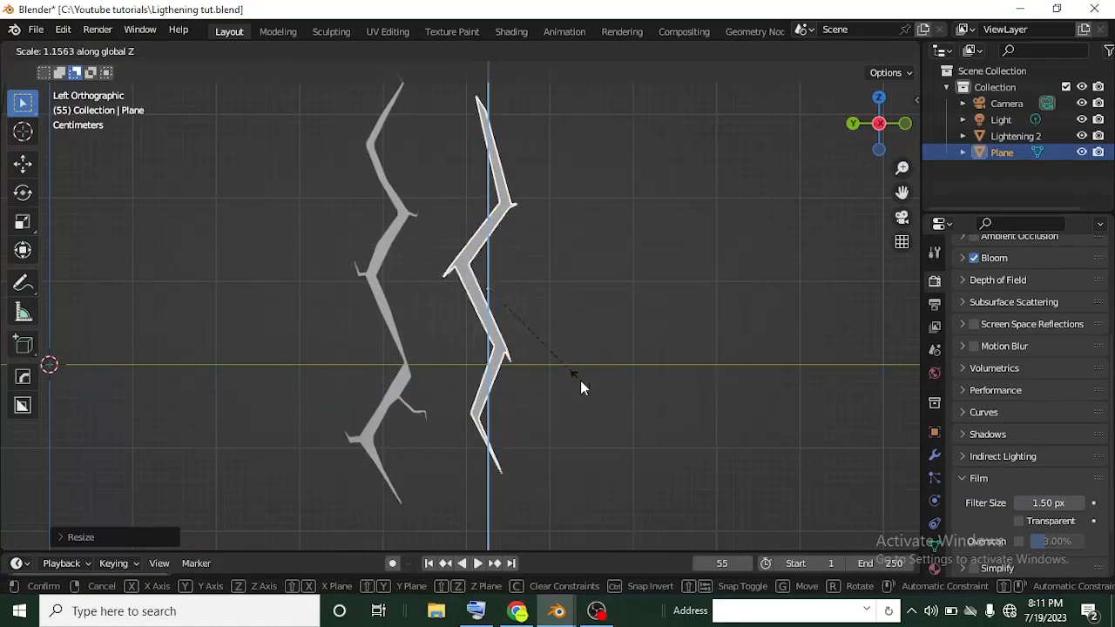
left_click(580, 380)
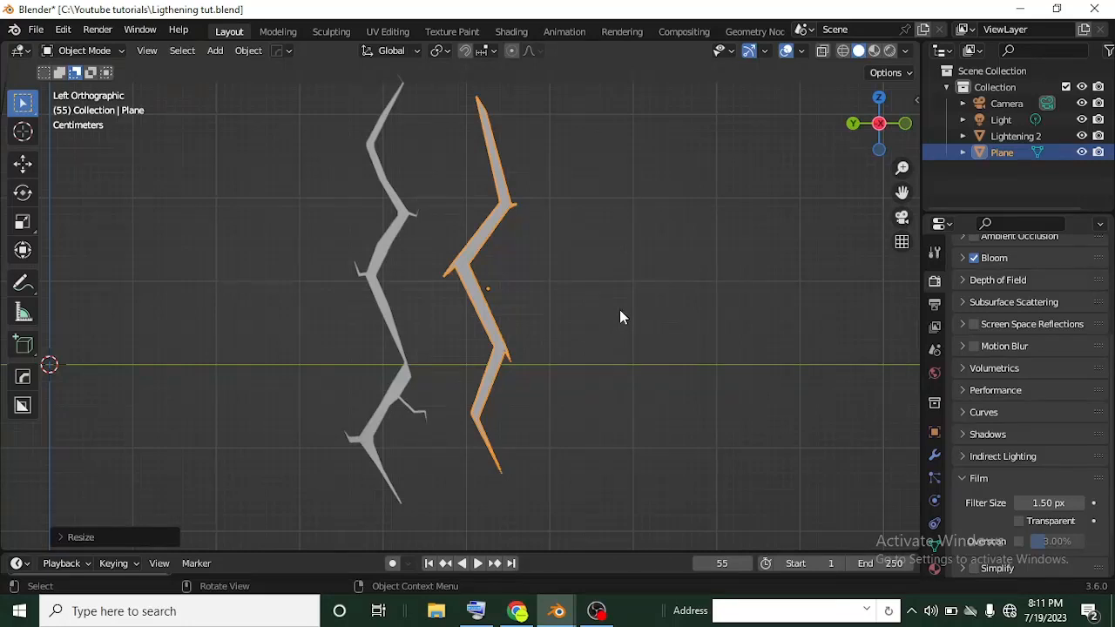
Step: Duplicate the new bolt and place the copy beside it, on the side away from the existing example bolt
scroll(488, 301, "up", 1)
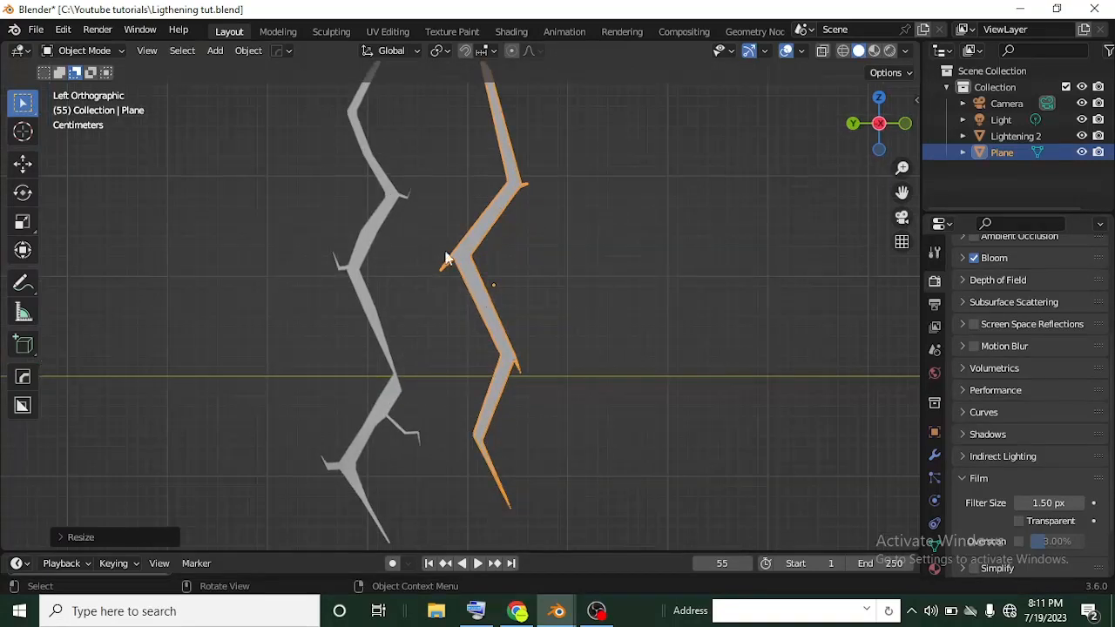
right_click(468, 281)
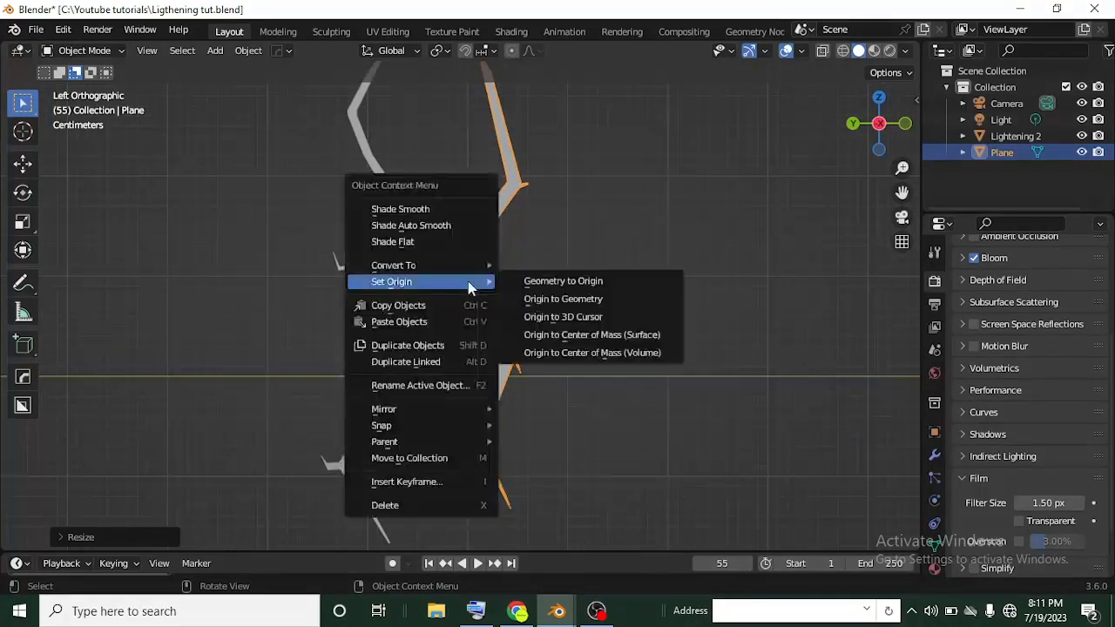
left_click(418, 345)
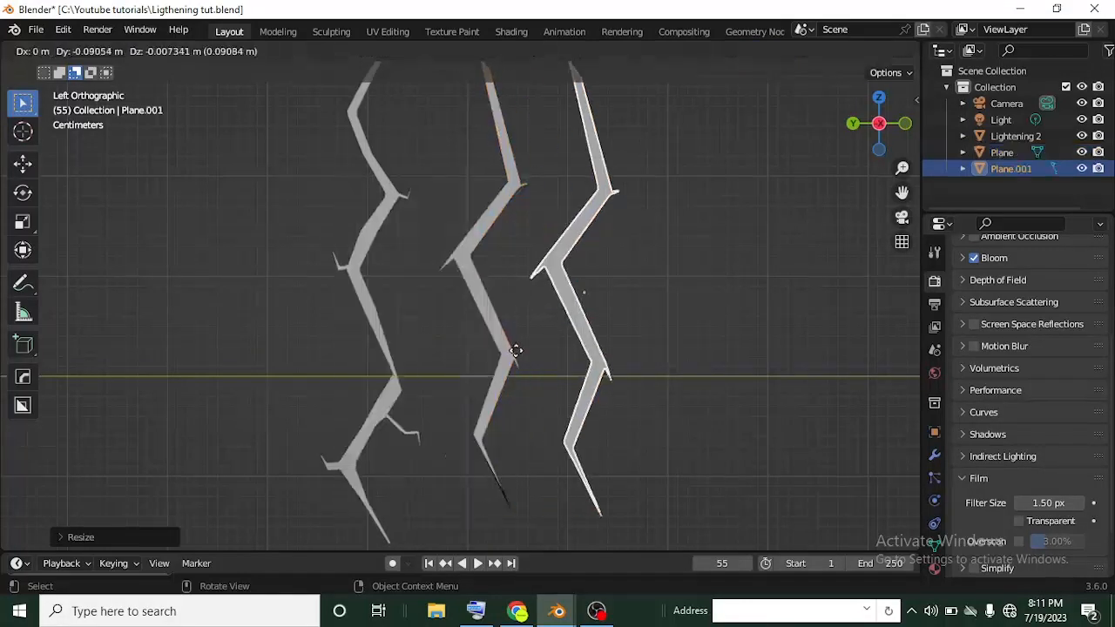
left_click(493, 352)
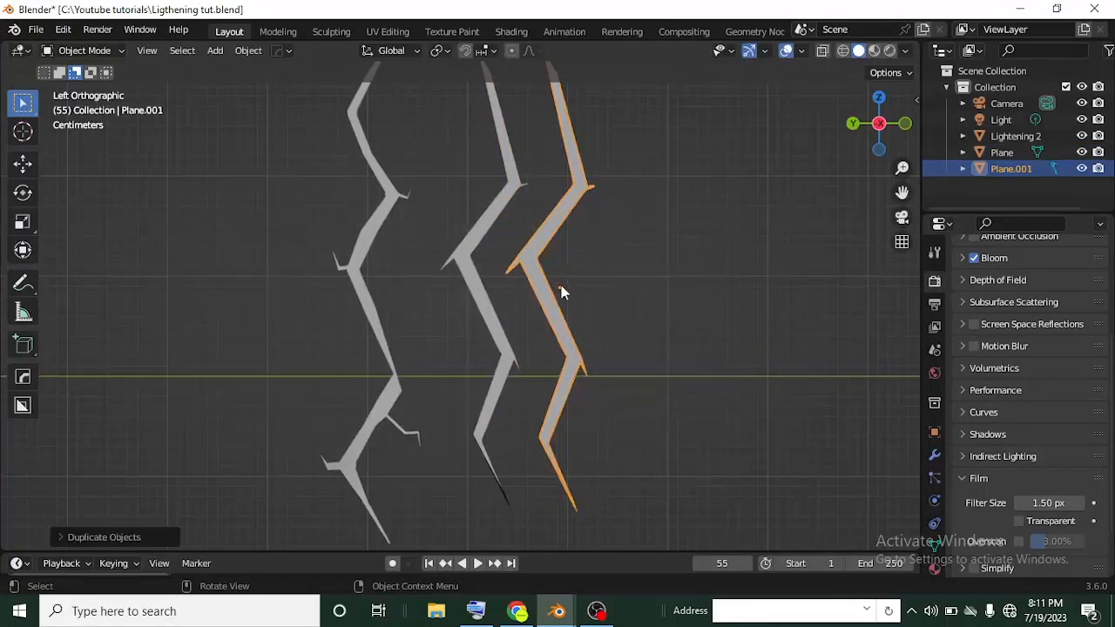
Step: Mirror the newly placed copy of the bolt across the global Y axis
right_click(537, 299)
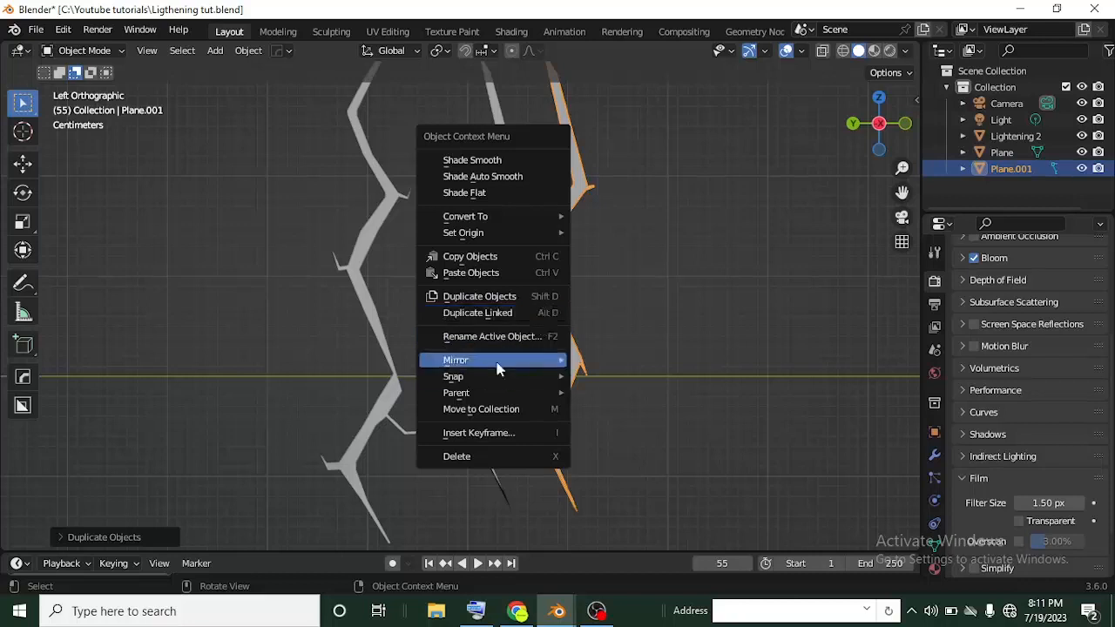
mouse_move(499, 367)
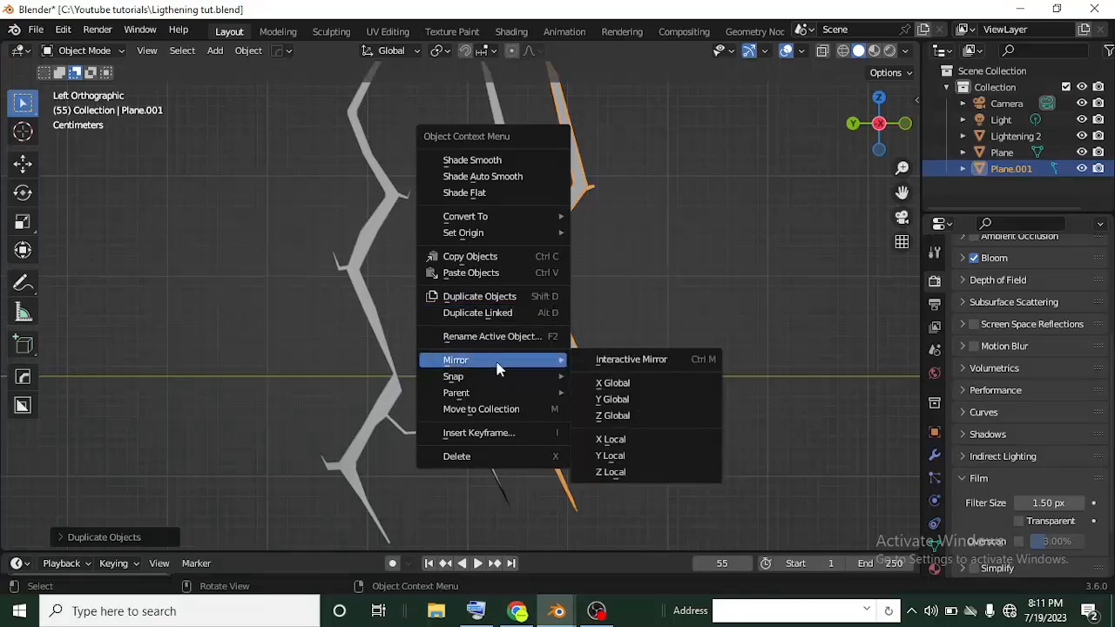
left_click(625, 407)
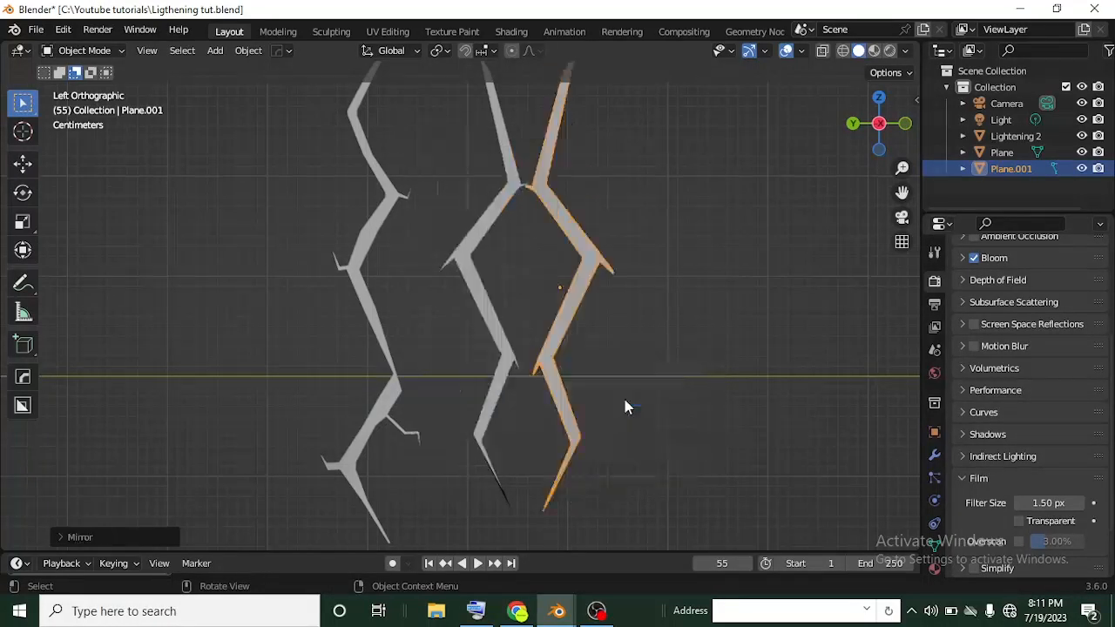
Step: Duplicate the mirrored bolt and place the second copy between the example bolt and the new main bolt
right_click(592, 281)
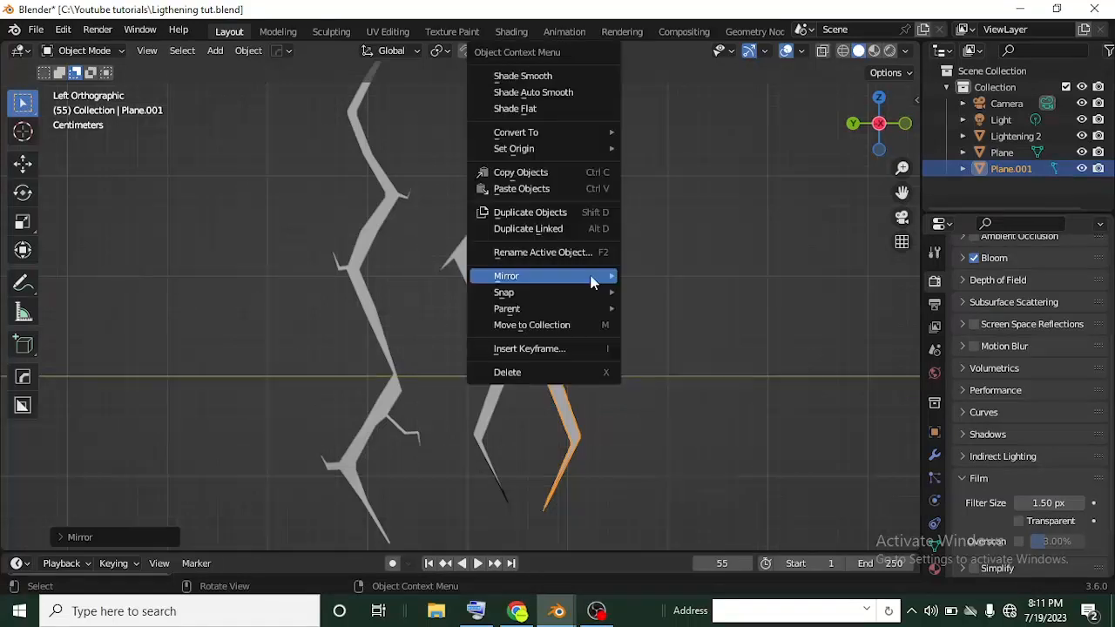
left_click(562, 212)
left_click(373, 296)
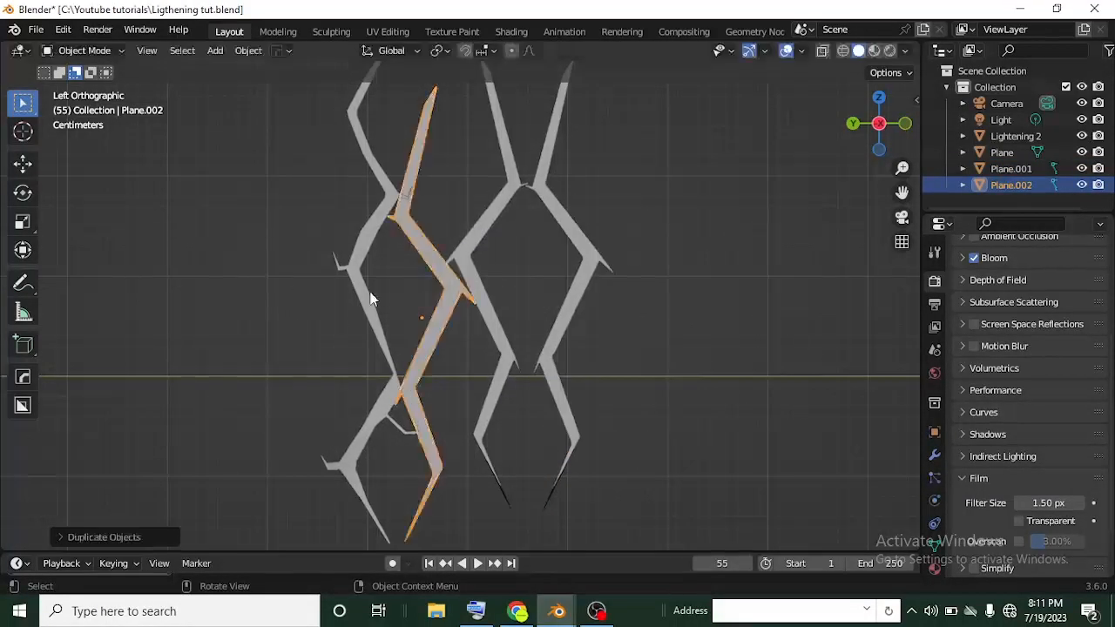
Step: Move the Lightening 2 example bolt well away from the group of new bolts, along positive Y
left_click(360, 297)
key("g")
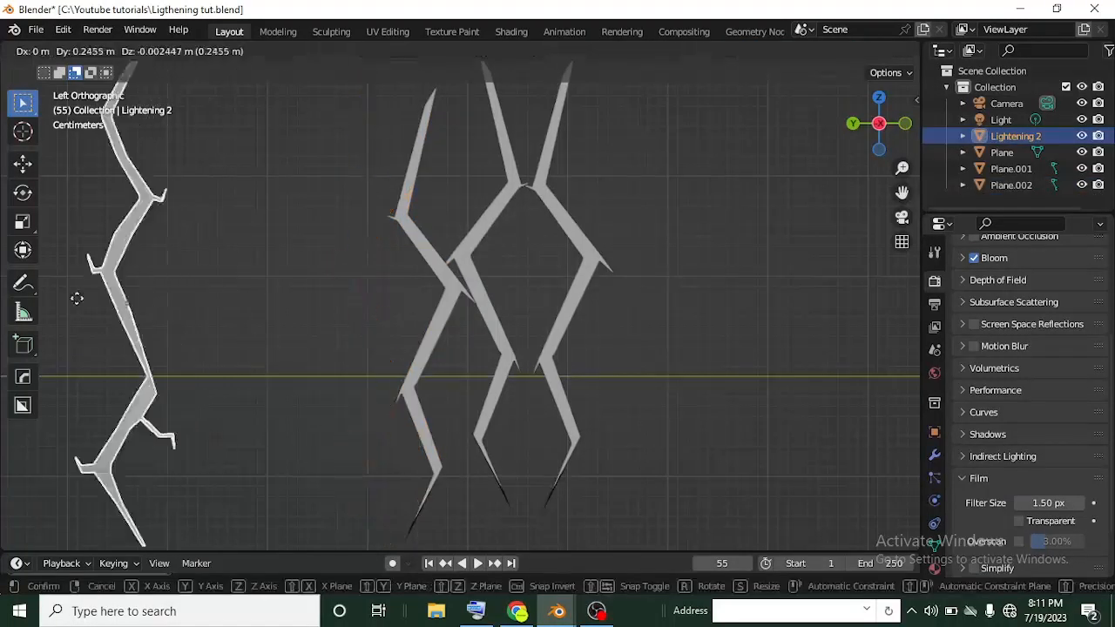
left_click(70, 301)
Step: Scale the first mirrored copy, Plane.001, along global Y to roughly half its width
left_click(566, 329)
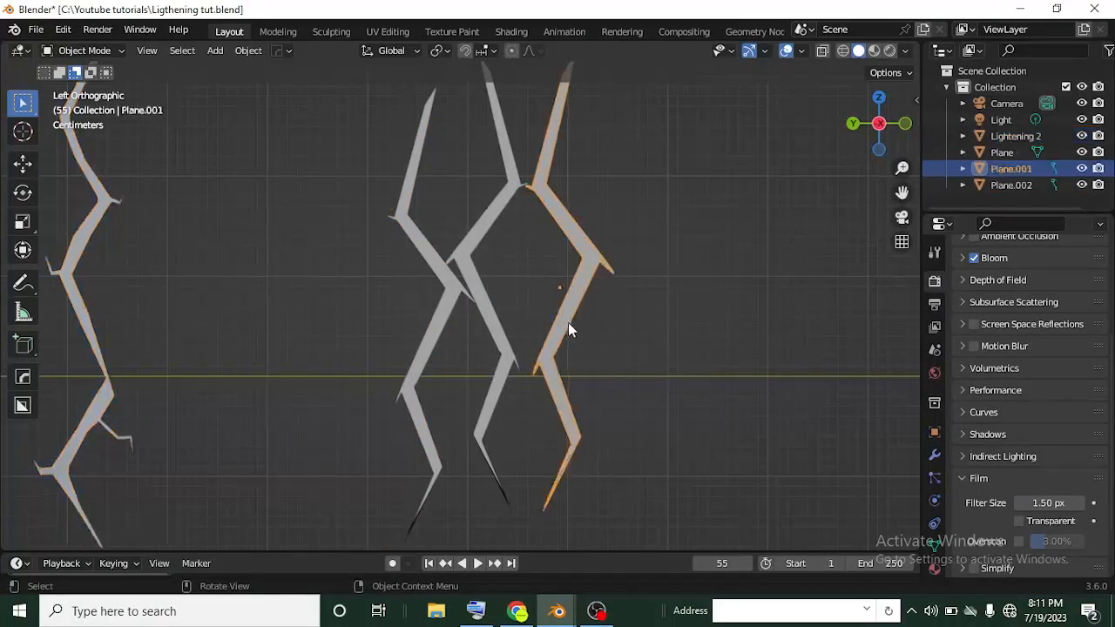
key("s")
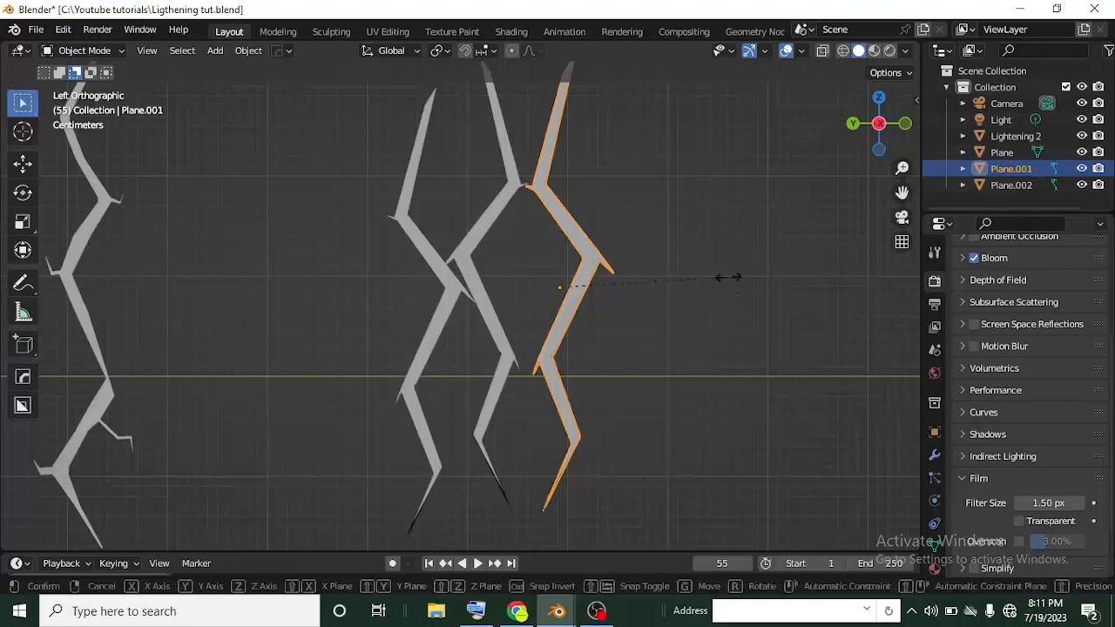
key("y")
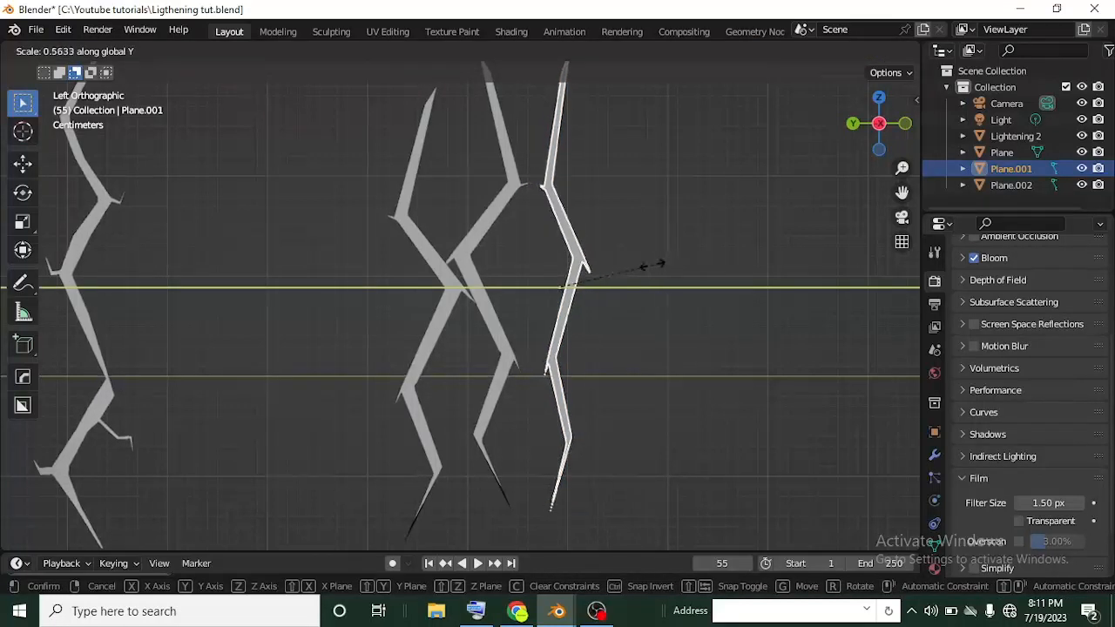
left_click(687, 402)
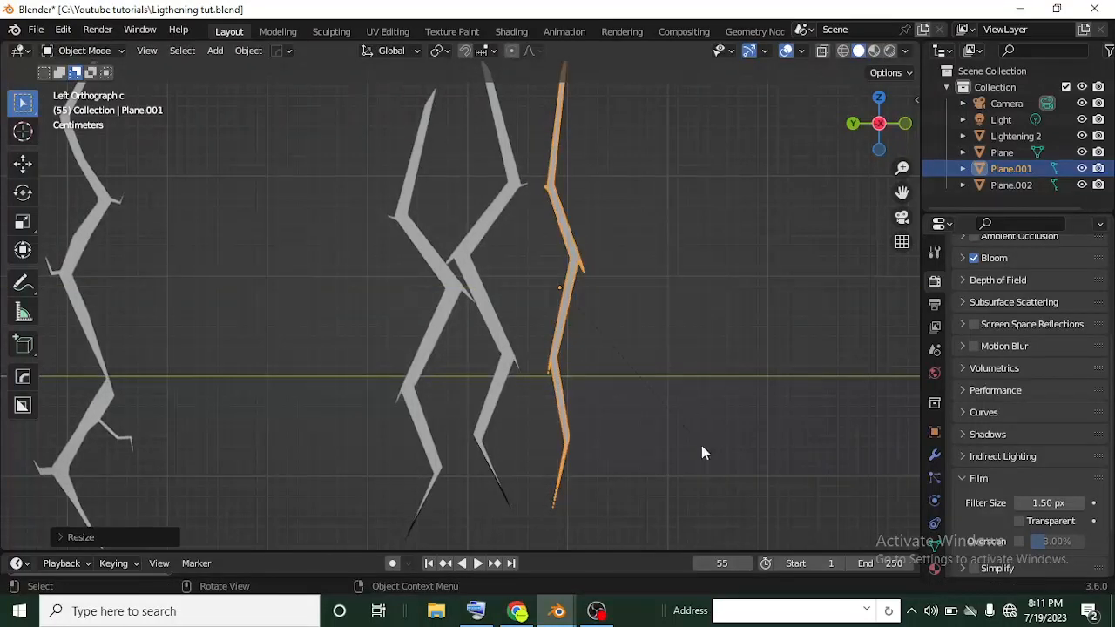
Step: Scale Plane.001 uniformly to about 0.78 and move it over the main bolt
key("s")
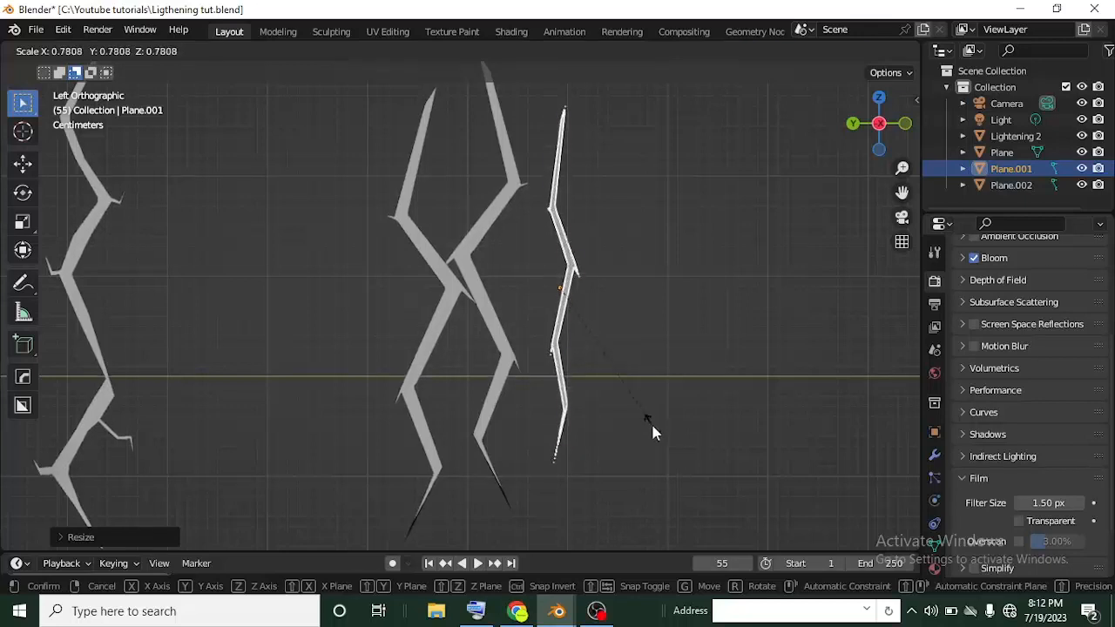
left_click(654, 410)
key("g")
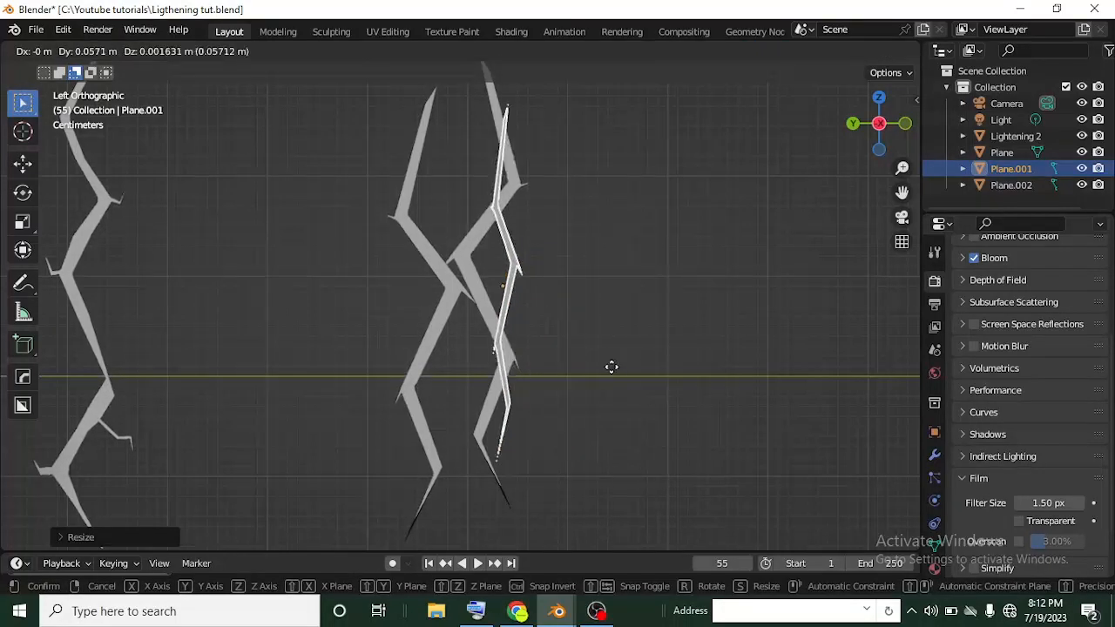
left_click(607, 366)
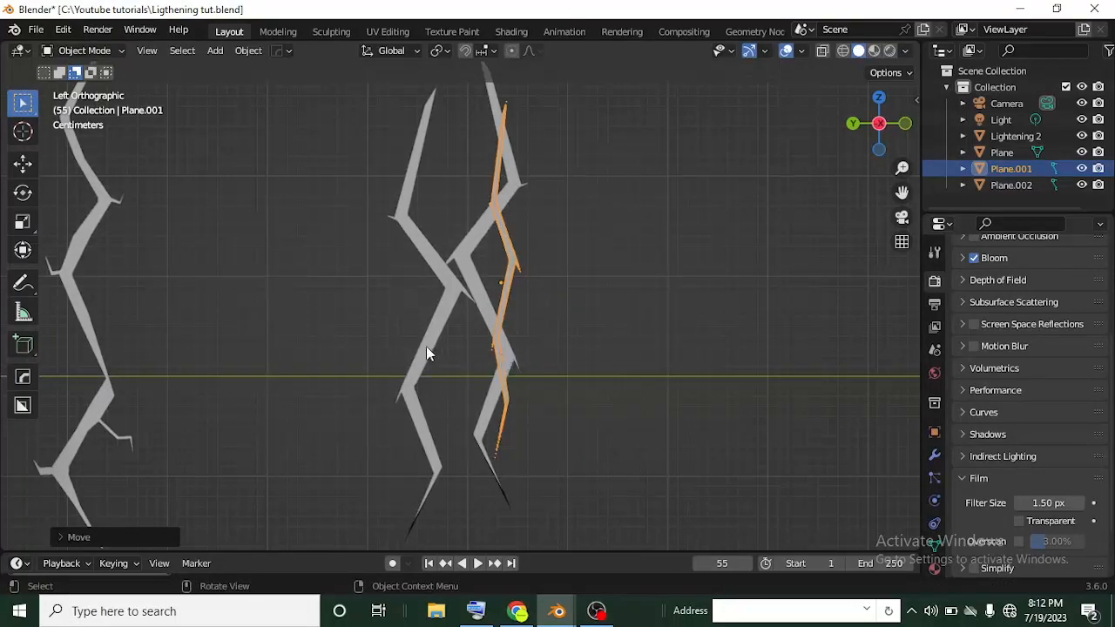
Step: Scale the second mirrored copy, Plane.002, along global Y to a little under half its width
left_click(425, 346)
key("s")
key("x")
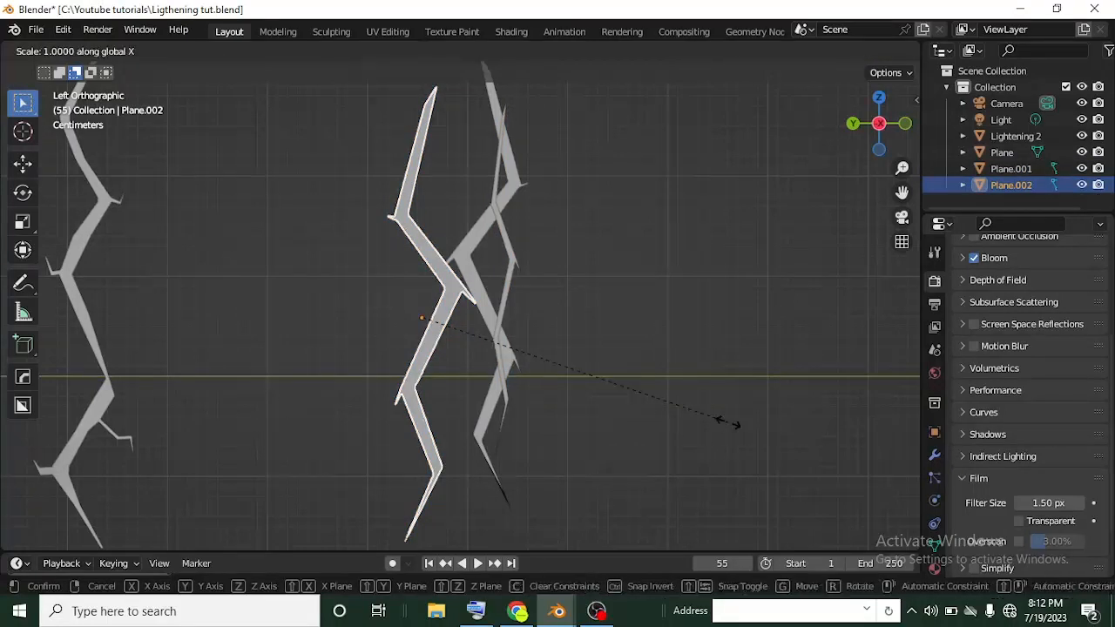
key("y")
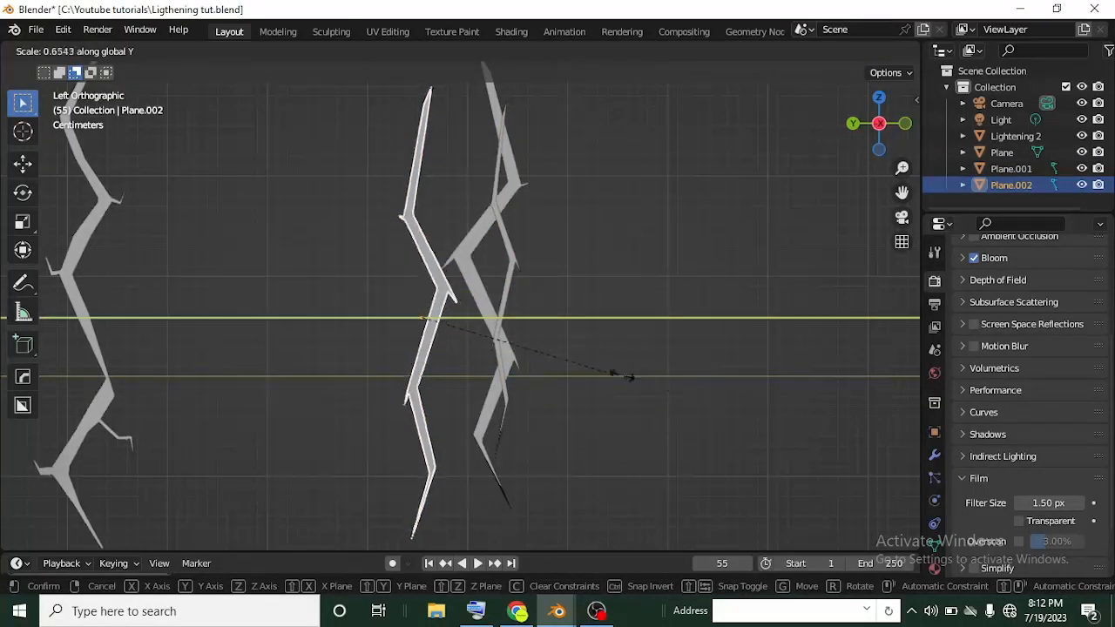
left_click(557, 359)
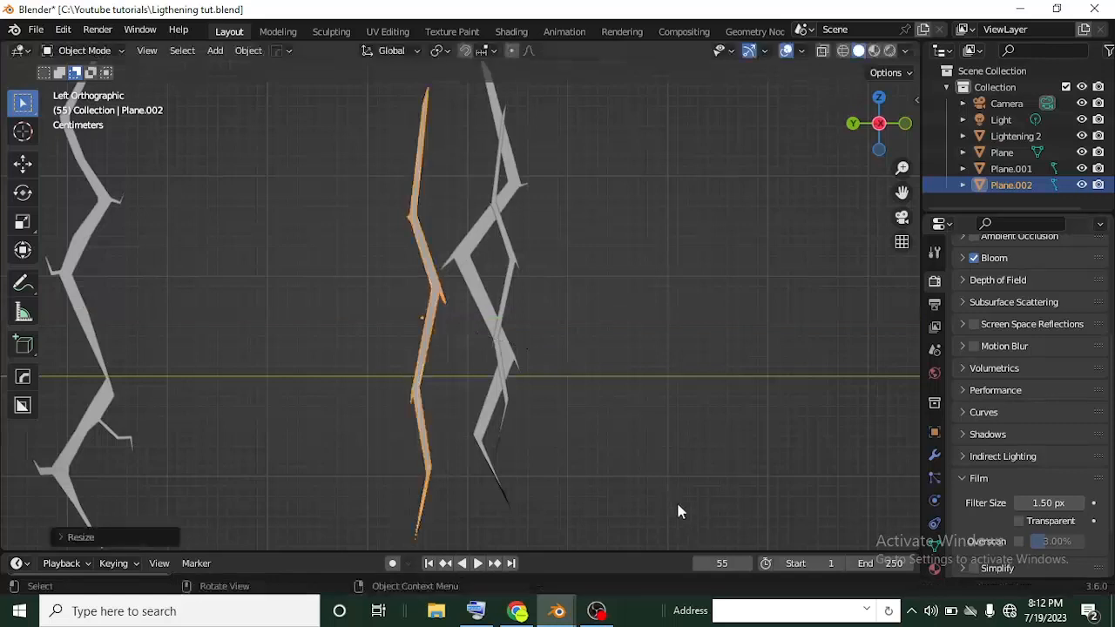
Step: Shrink Plane.002 uniformly by roughly a third and move it about -0.078 m in Y and 0.077 m in Z onto the main bolt
key("s")
left_click(613, 452)
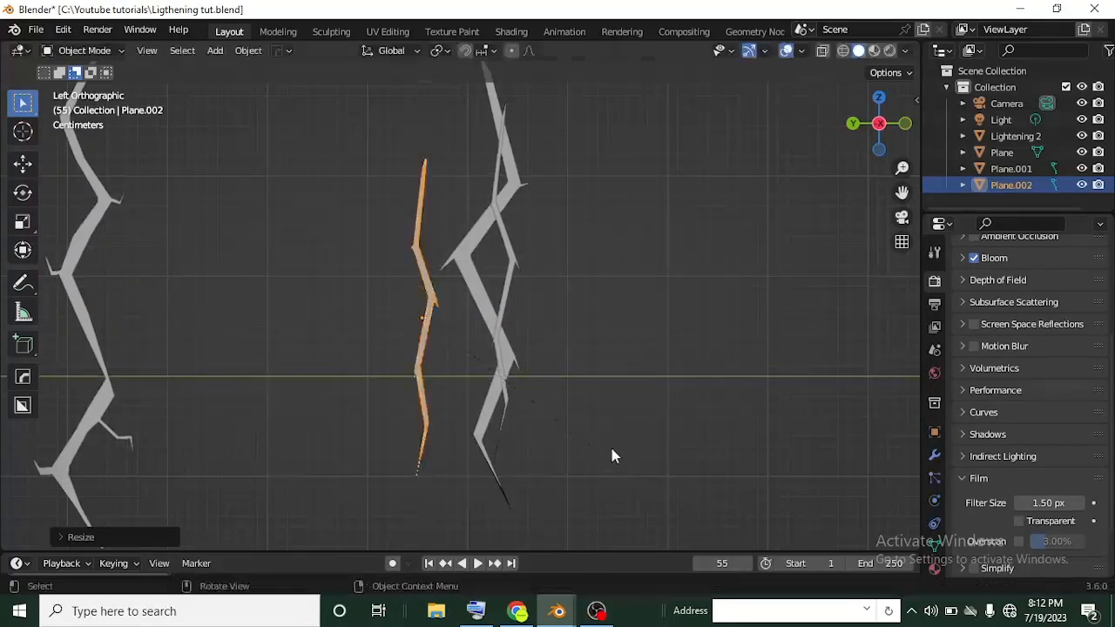
key("g")
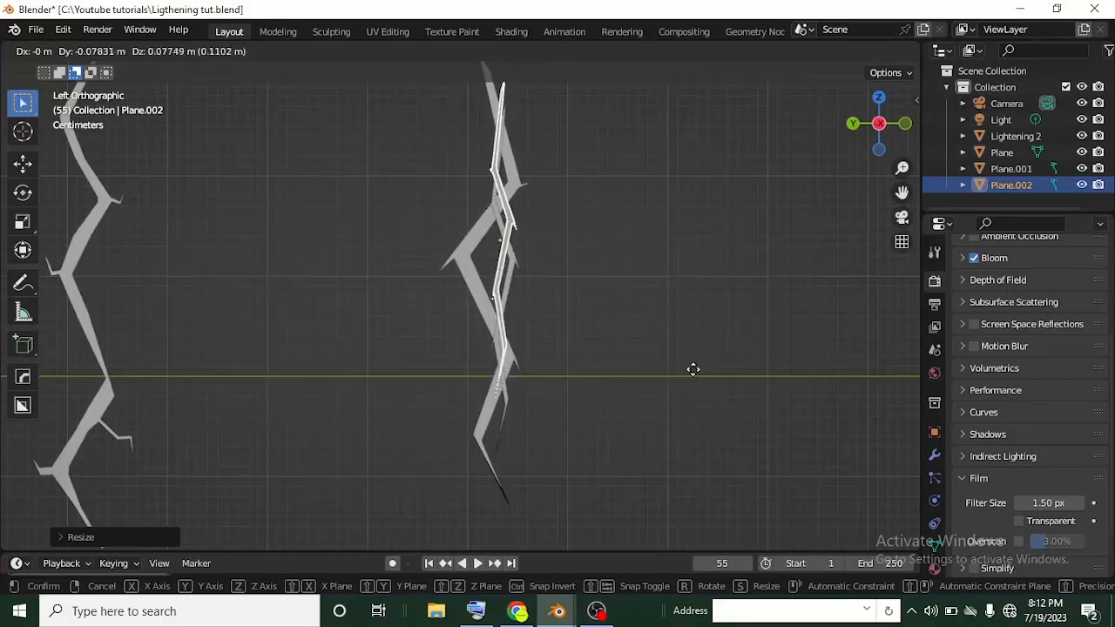
left_click(694, 369)
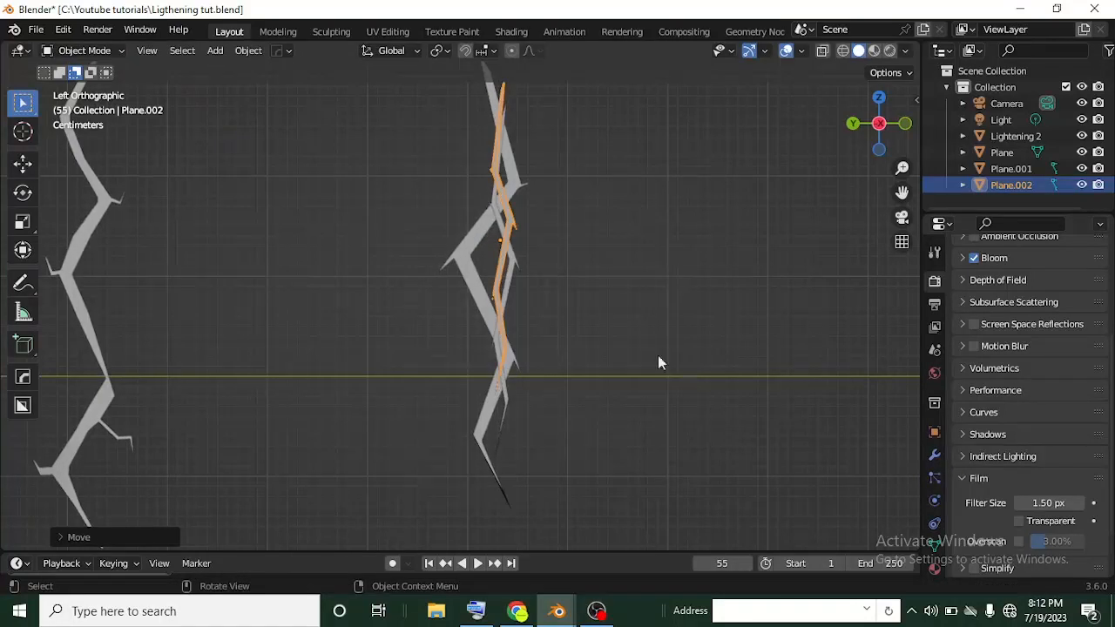
Step: Mirror Plane.002 across the global Y axis and shift it to the main bolt's side facing the example bolt
right_click(499, 275)
mouse_move(476, 341)
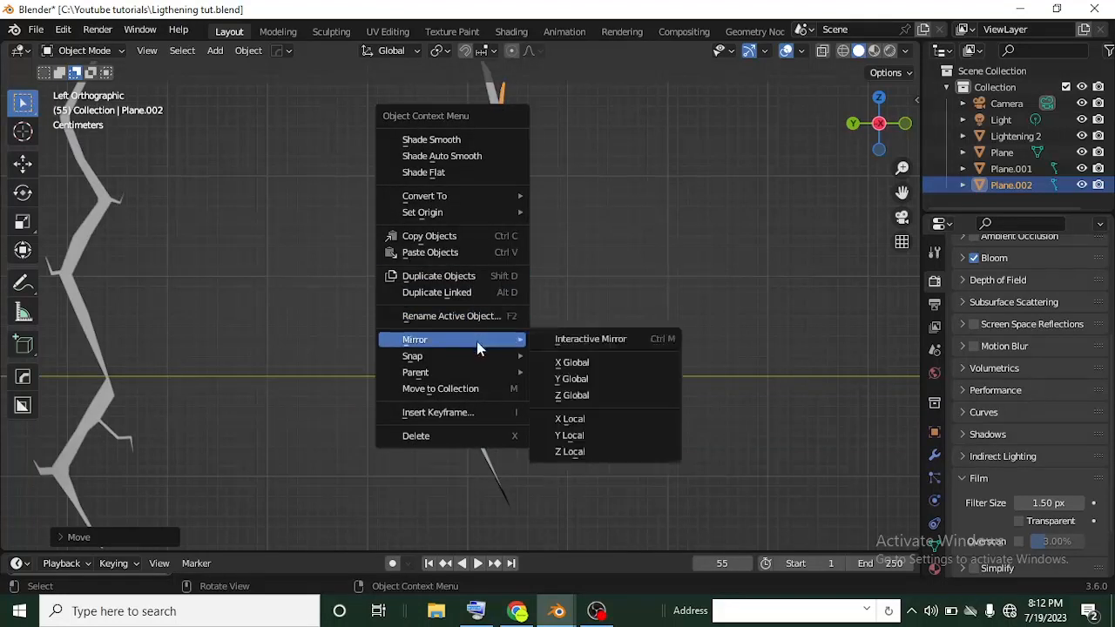
left_click(586, 380)
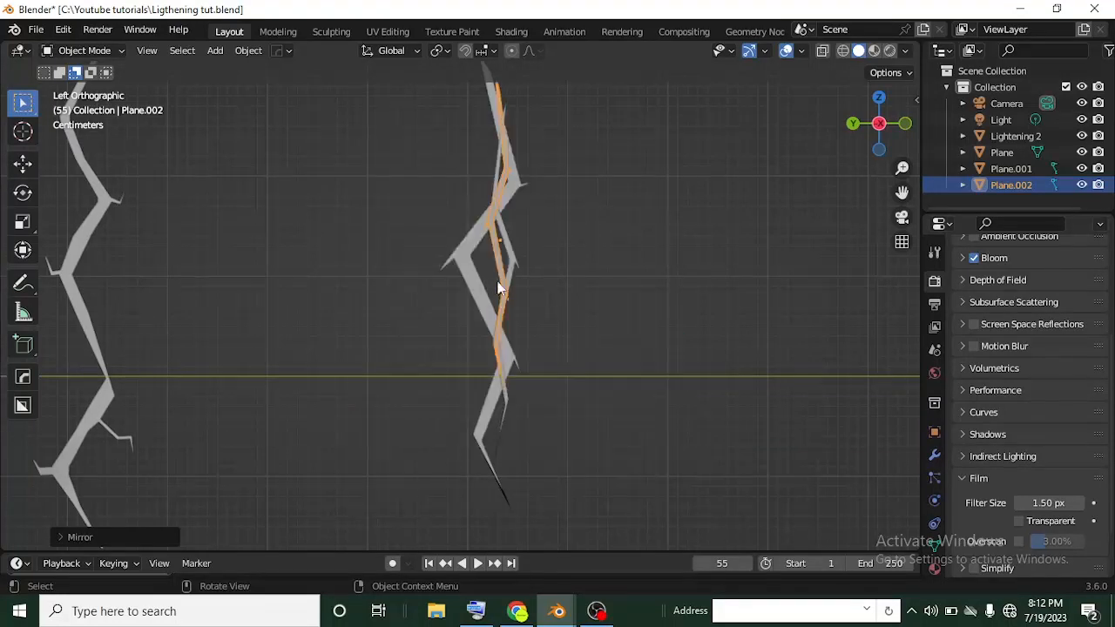
key("g")
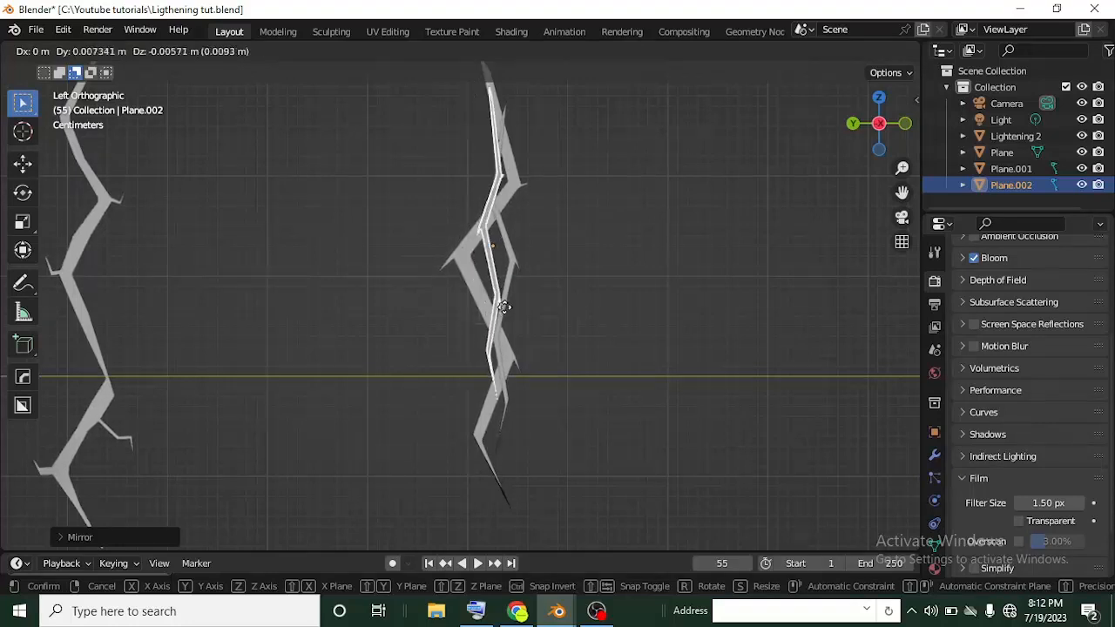
left_click(489, 307)
Step: Move Plane.001 slightly up and outward along the main bolt's side facing away from the example bolt
left_click(506, 283)
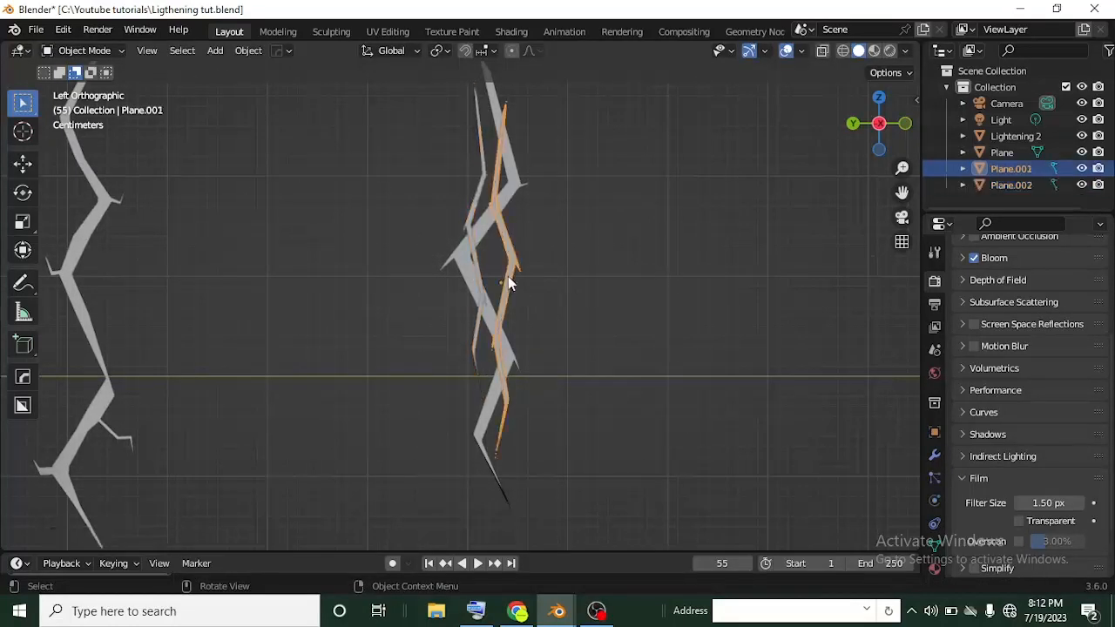
key("g")
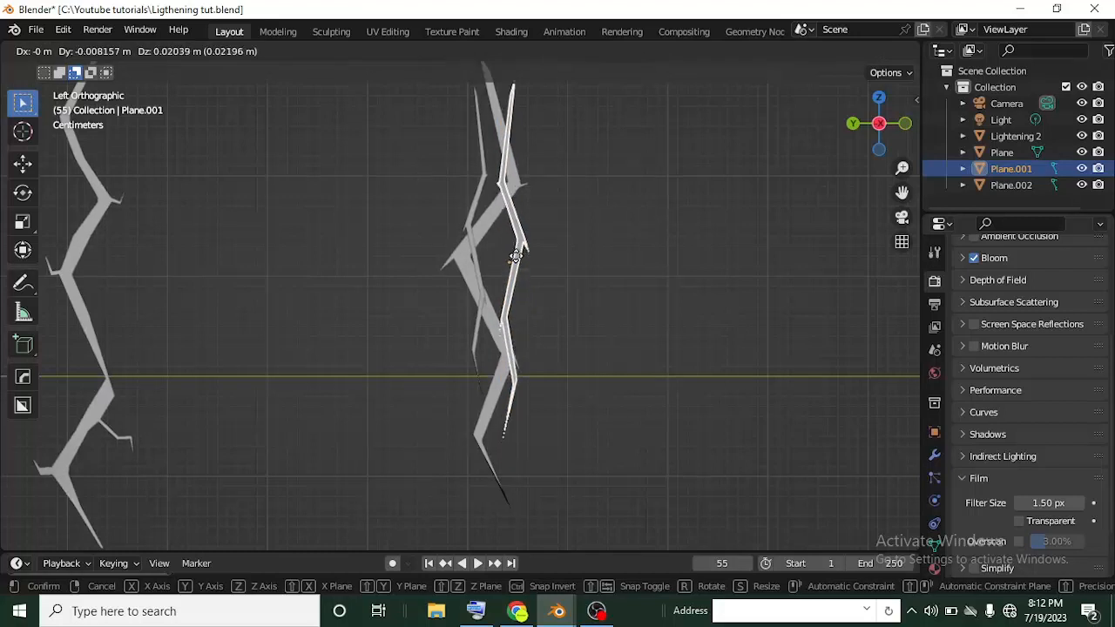
left_click(515, 247)
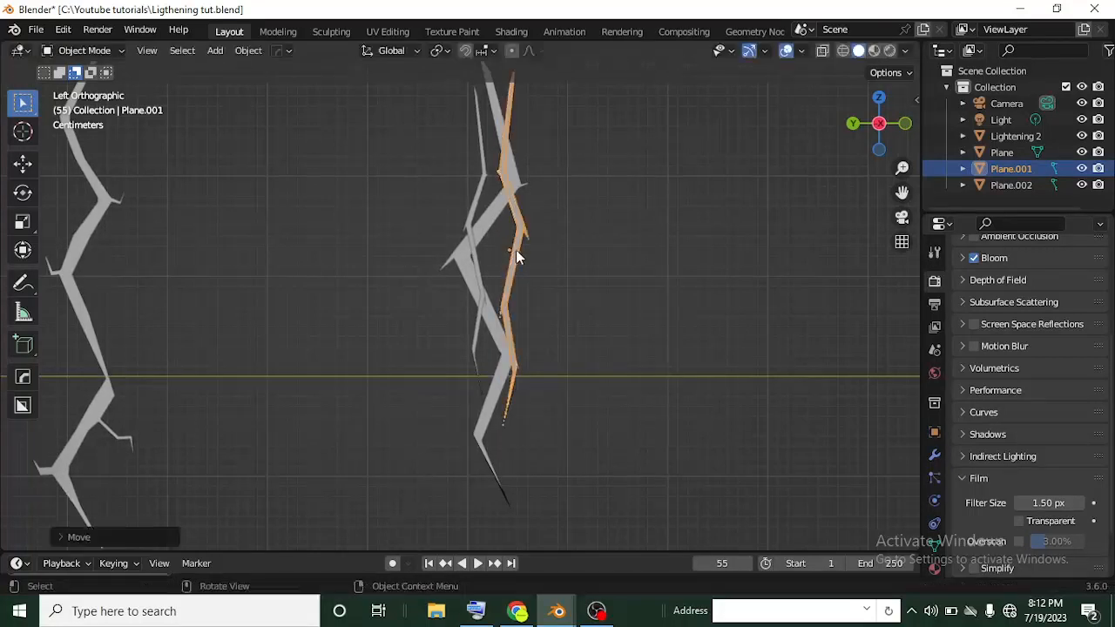
Step: Rotate Plane.001 by 90 degrees about the global Z axis
scroll(534, 284, "down", 2)
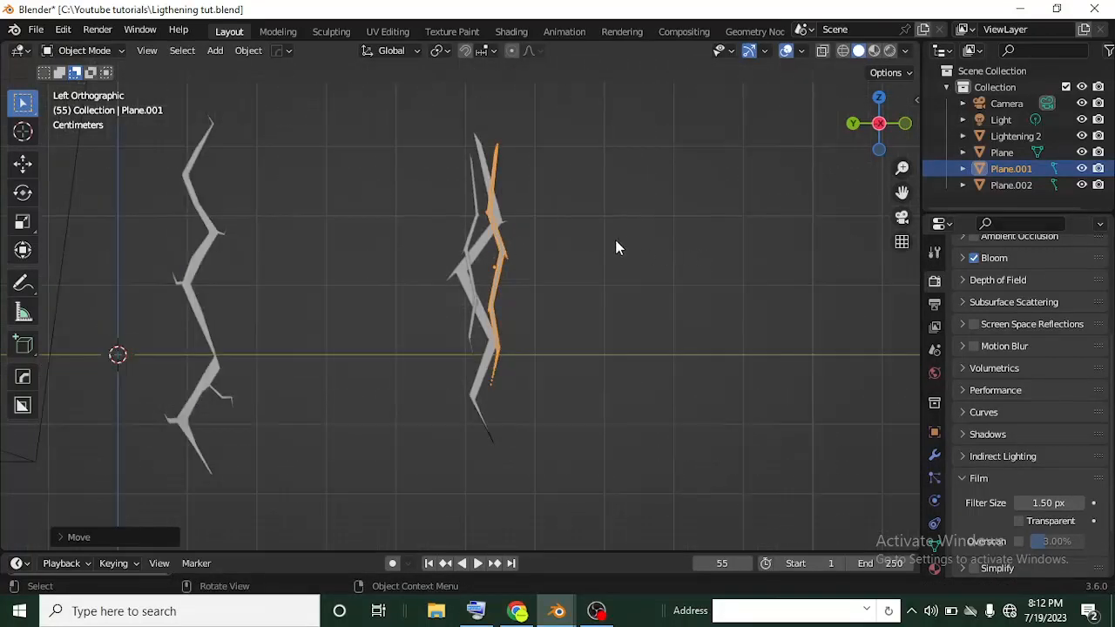
middle_click_drag(633, 205, 503, 345)
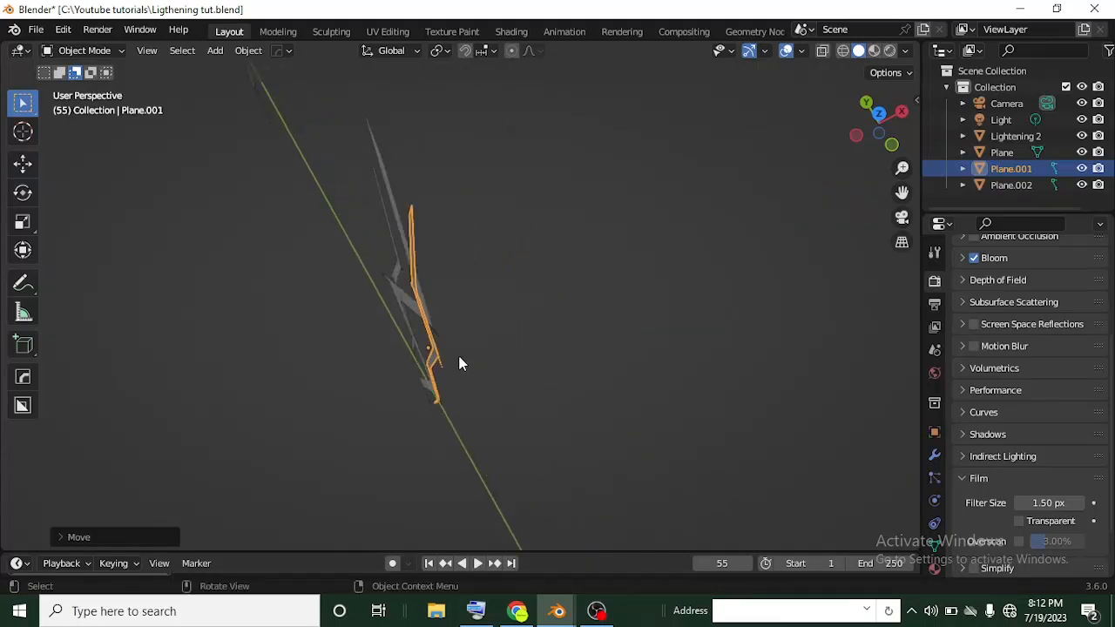
key("r")
key("z")
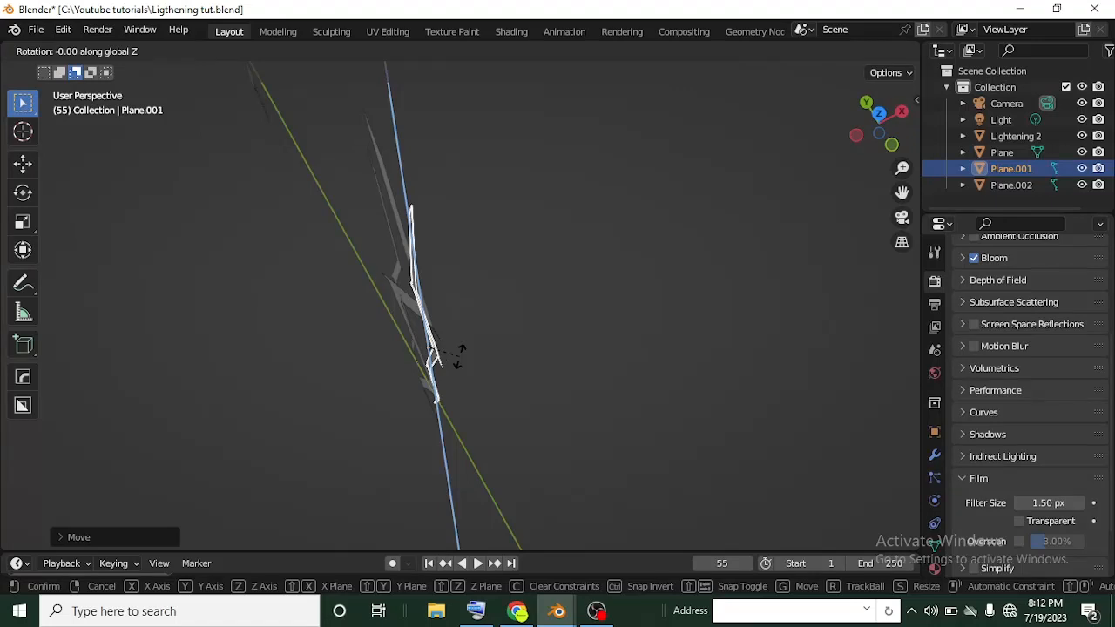
type("90")
key("Return")
Step: Nudge the rotated Plane.001 about 0.01 m in Y and -0.012 m in Z, closer to the main bolt's centre
middle_click_drag(456, 354, 560, 313)
left_click_drag(872, 116, 878, 145)
left_click(856, 123)
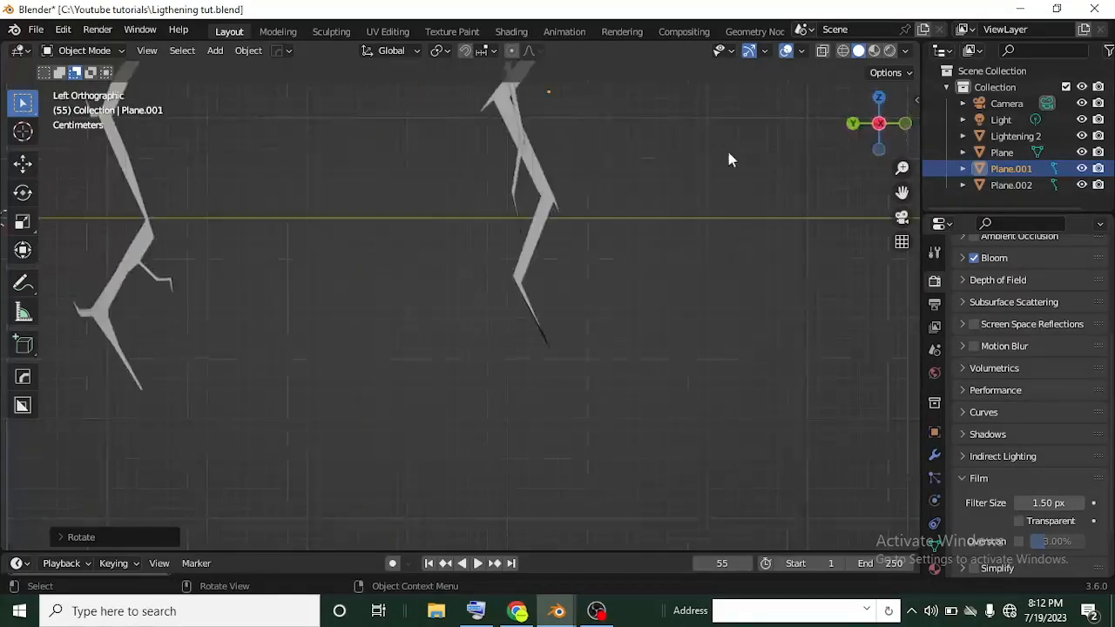
scroll(662, 165, "up", 1)
middle_click_drag(662, 166, 645, 364, "shift")
scroll(636, 349, "down", 2)
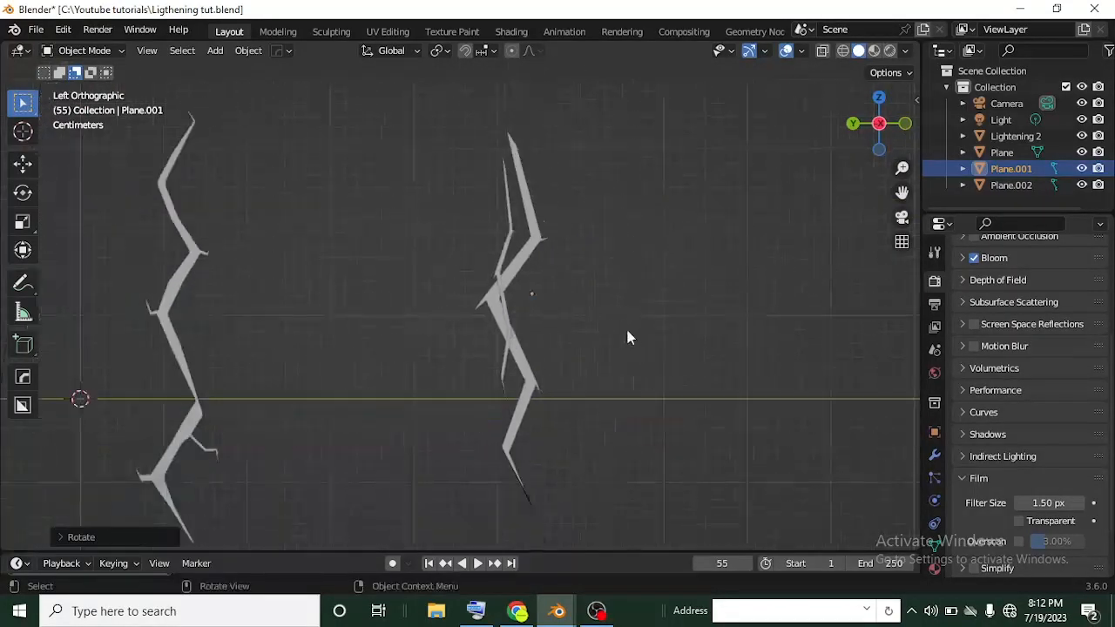
key("g")
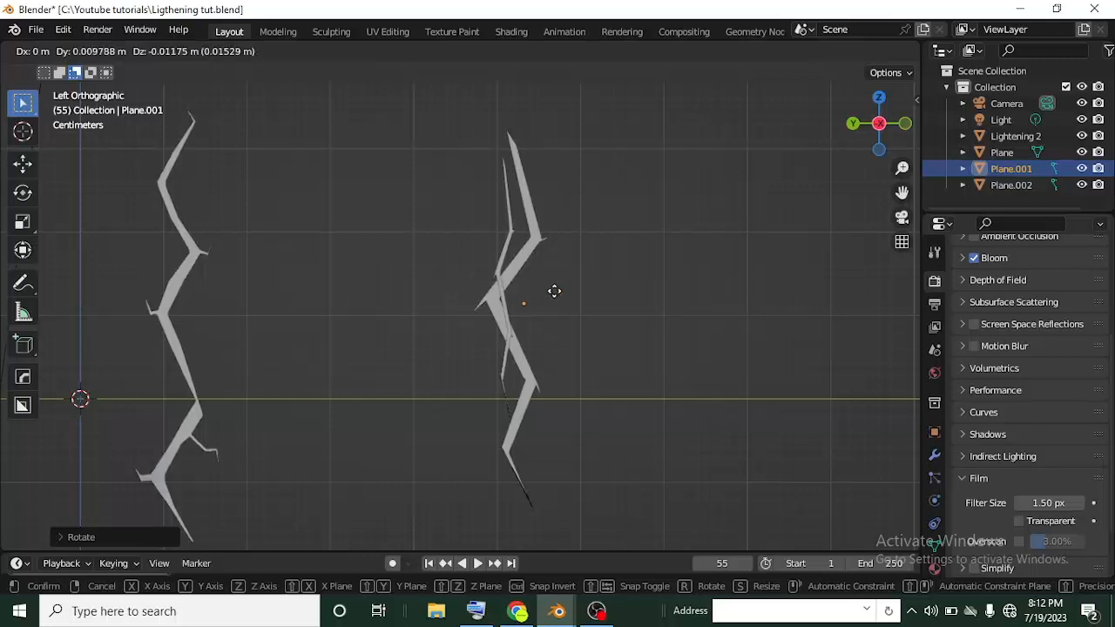
left_click(552, 293)
Step: Lower Plane.002 slightly along the main bolt so it overlaps the bolt's middle section
middle_click_drag(664, 306, 482, 298)
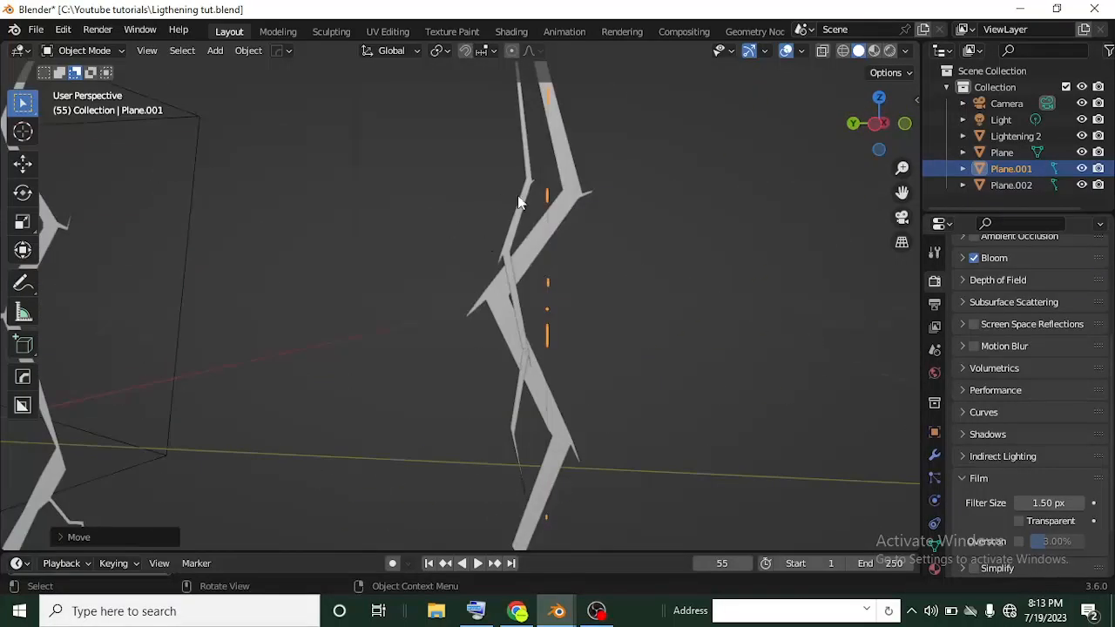
scroll(531, 217, "down", 3)
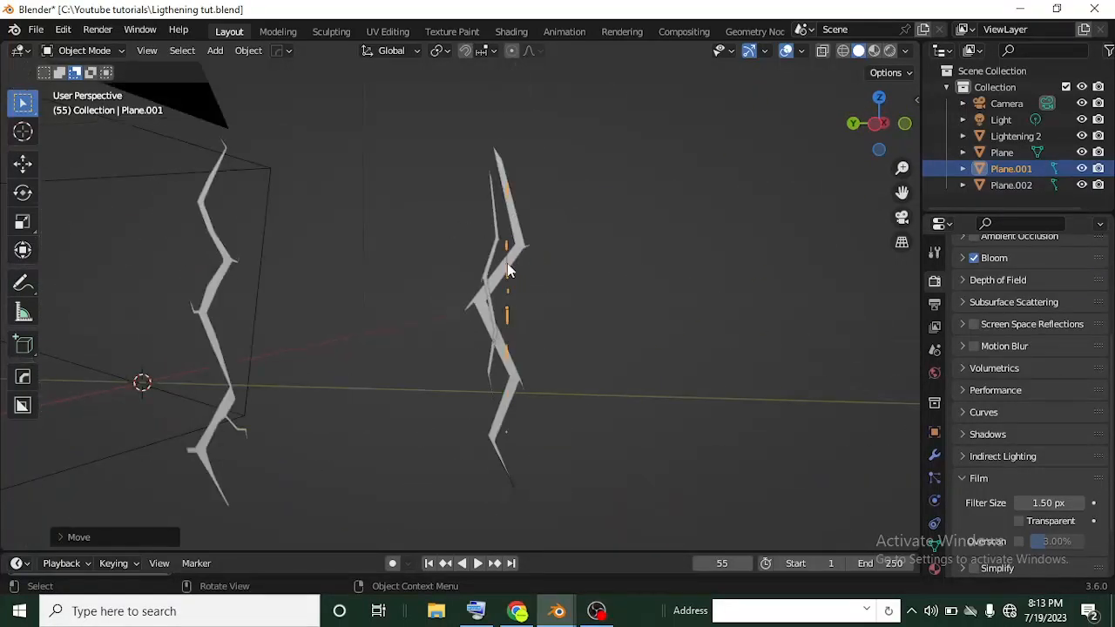
scroll(507, 263, "up", 1)
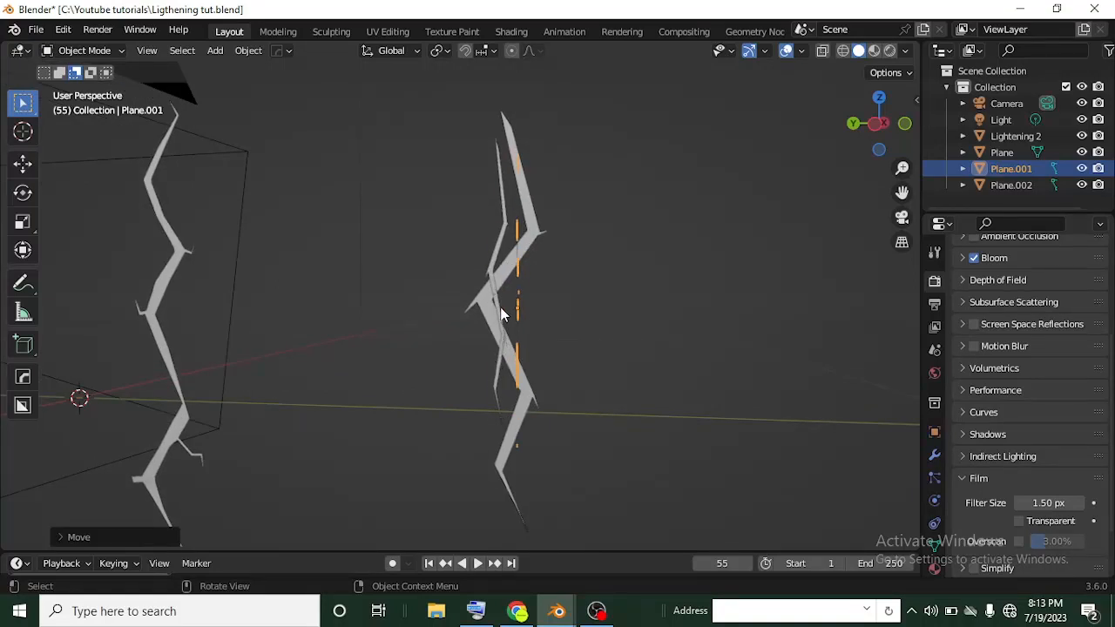
left_click(501, 314)
key("g")
left_click(504, 337)
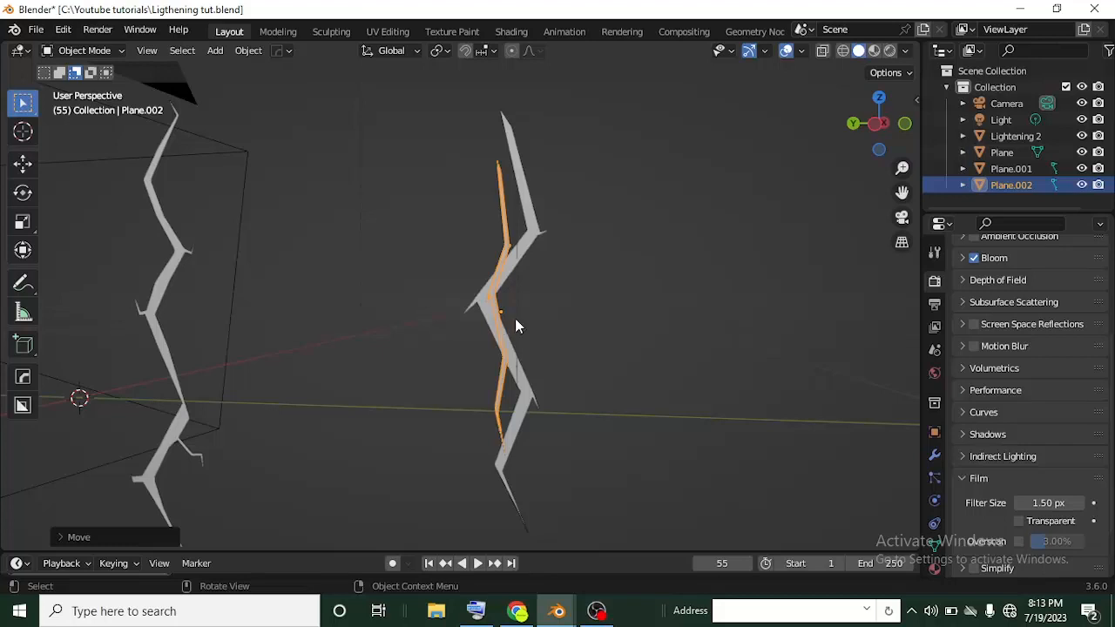
Step: Add a plain axes empty at the 3D cursor
mouse_move(515, 322)
middle_mouse_down()
mouse_move(557, 316)
mouse_move(470, 329)
mouse_move(510, 337)
middle_mouse_up()
scroll(490, 284, "up", 3)
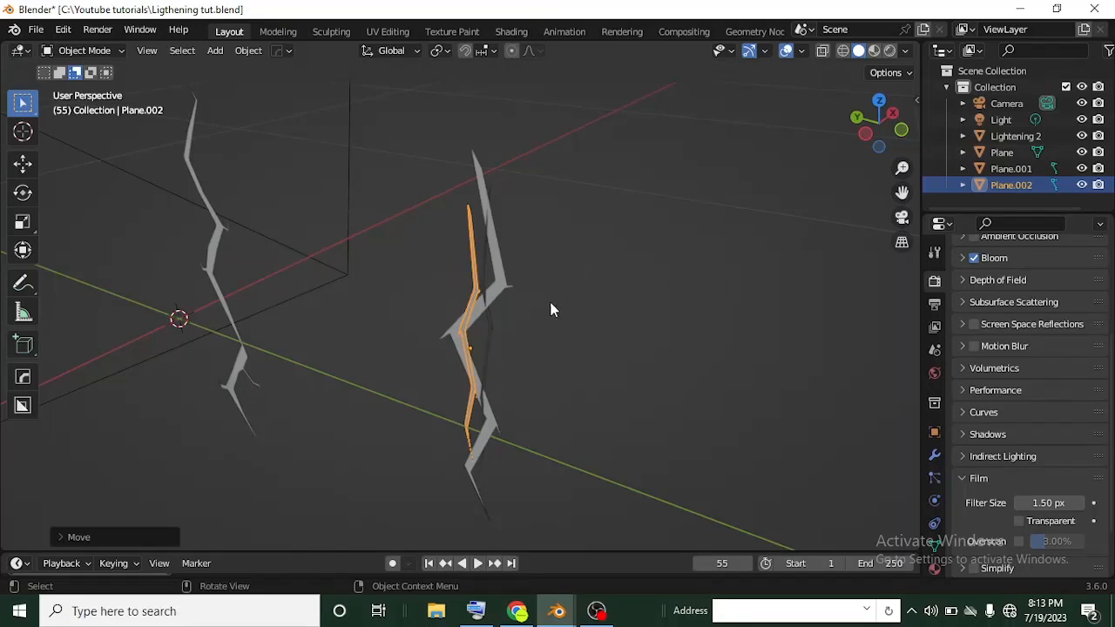
middle_click_drag(393, 341, 393, 341)
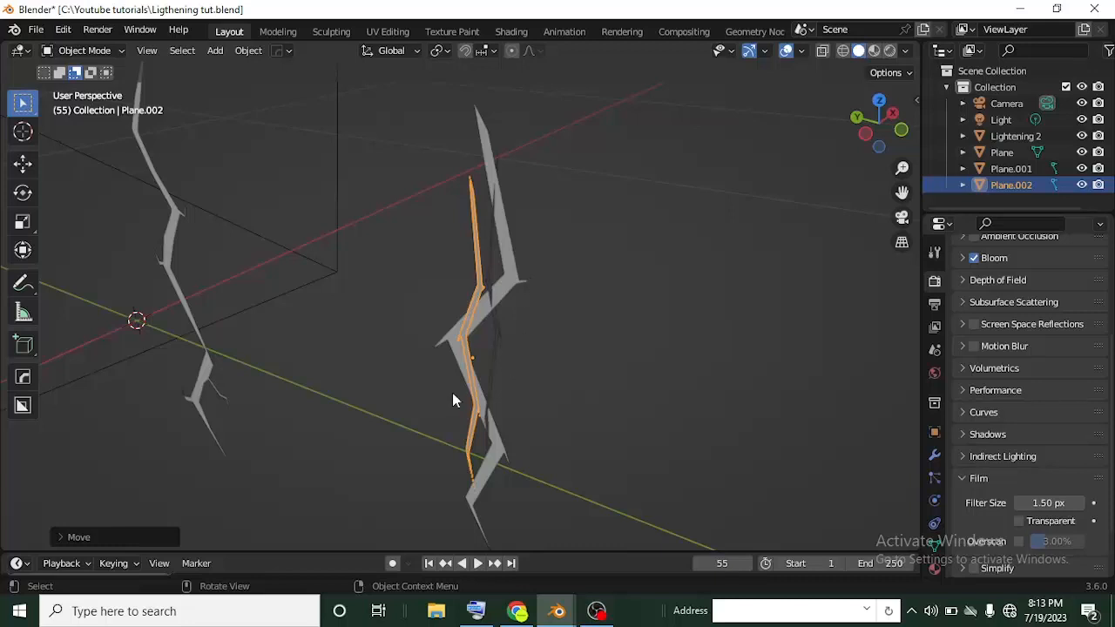
middle_click_drag(416, 396, 487, 396)
scroll(454, 331, "down", 4)
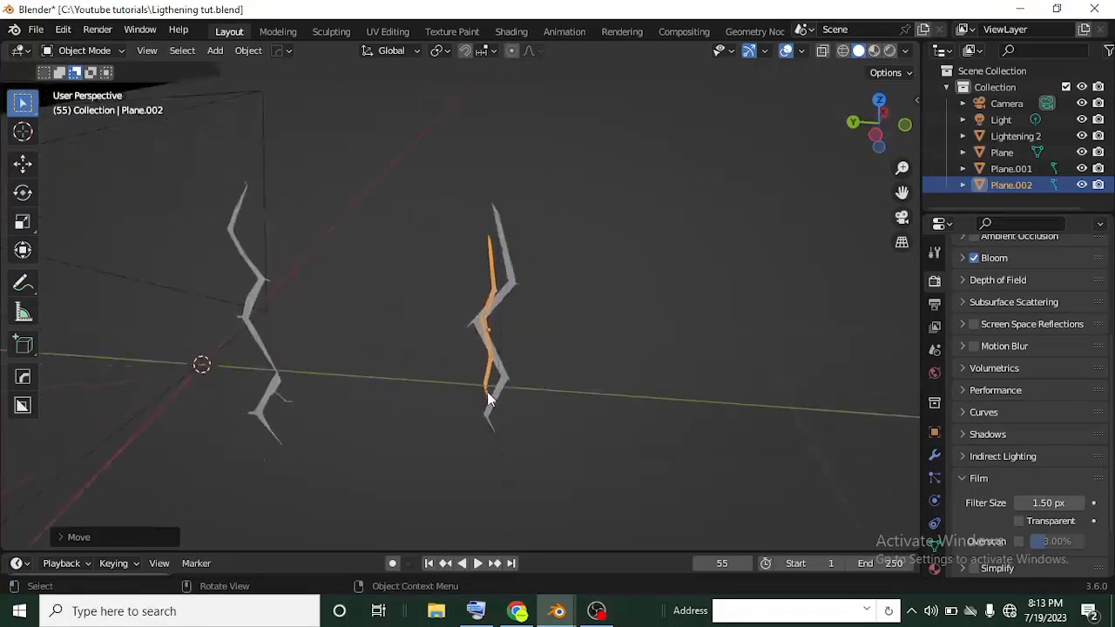
key("shift+a")
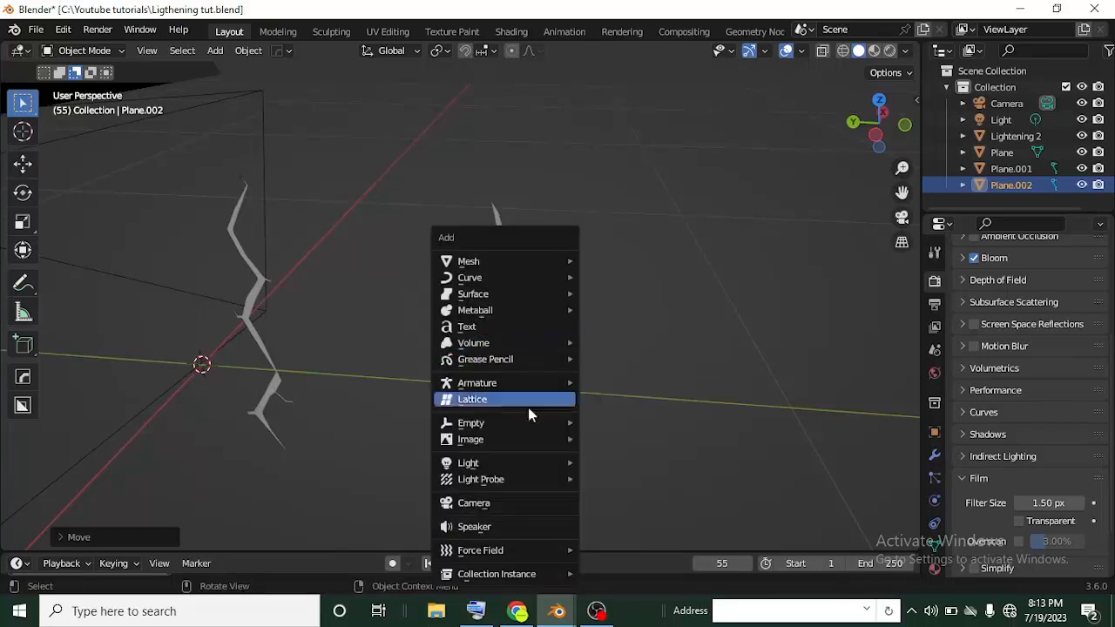
mouse_move(514, 422)
left_click(636, 423)
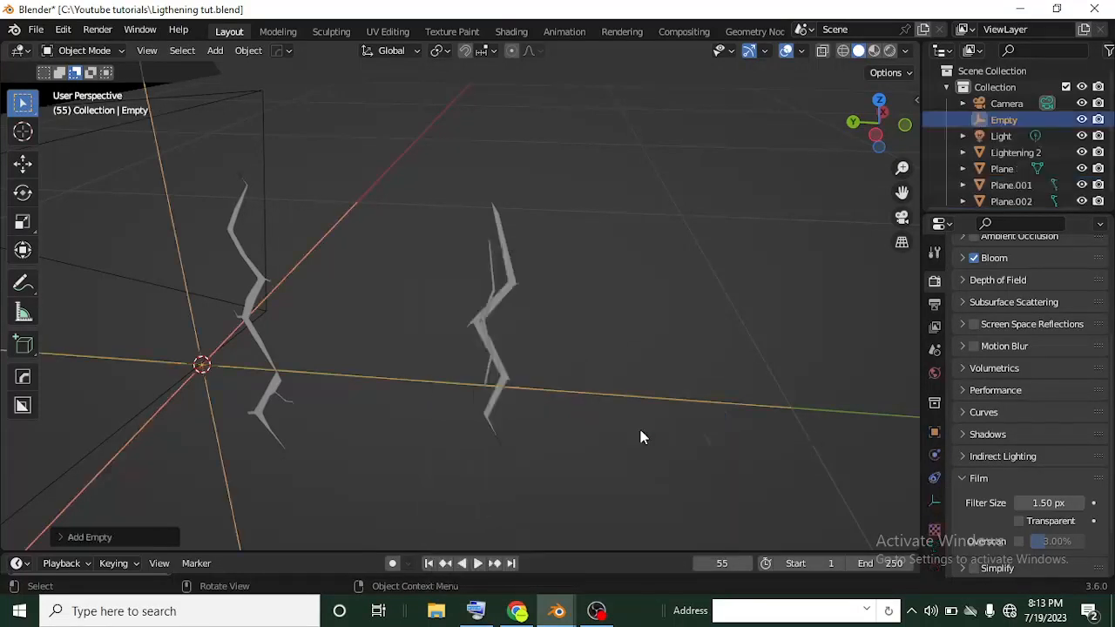
Step: Move the Empty about -0.53 m along the global Y axis to the main bolt
scroll(449, 359, "down", 3)
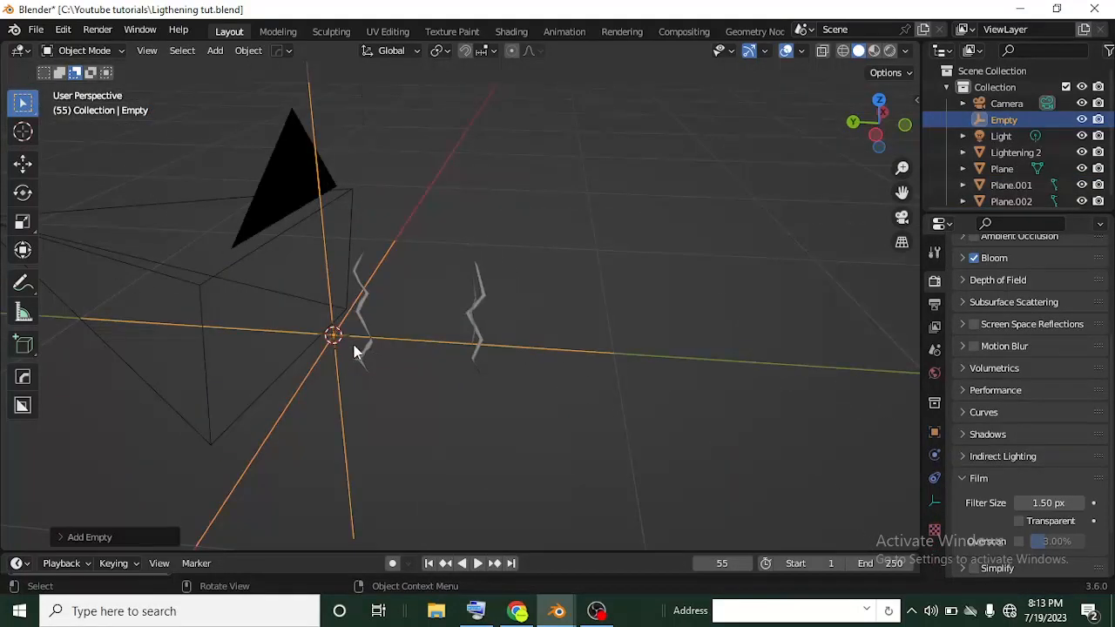
key("g")
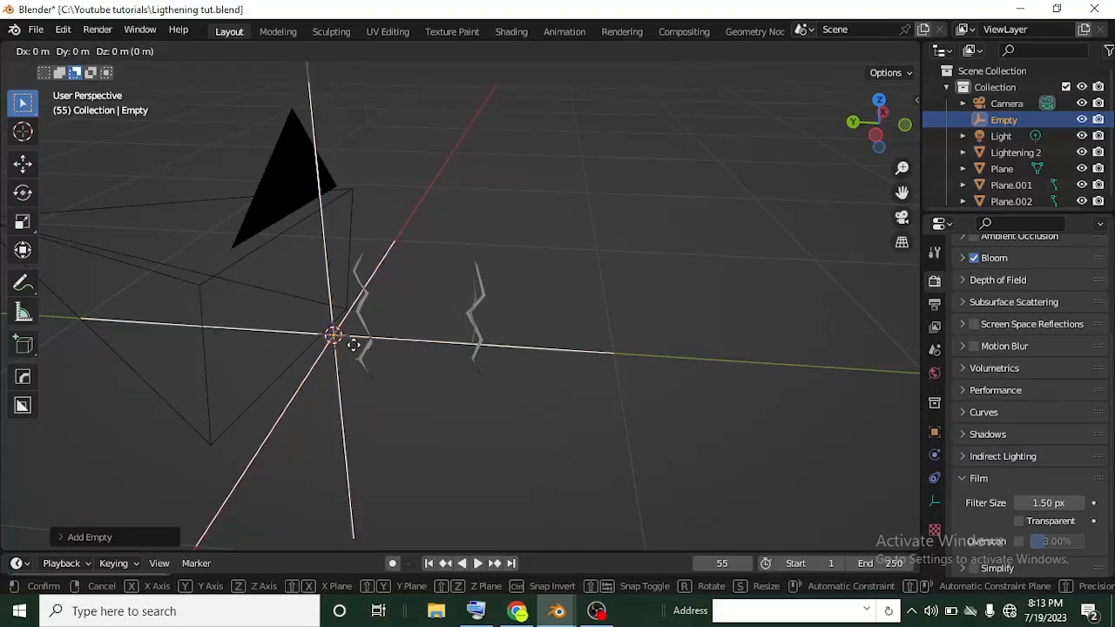
key("x")
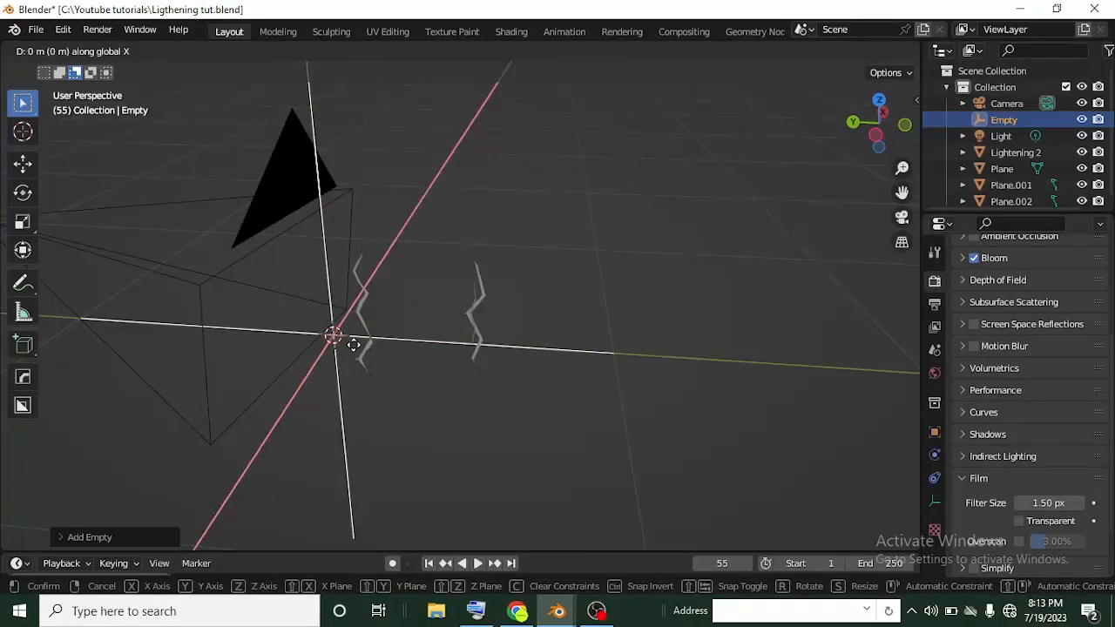
key("y")
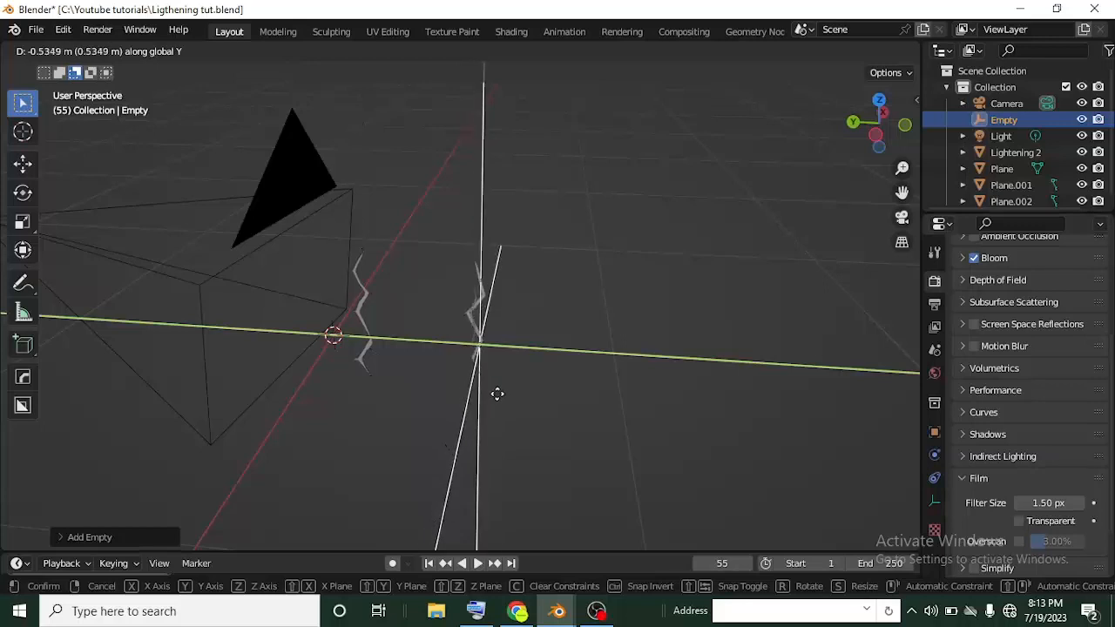
left_click(496, 394)
Step: Scale the Empty down to about 0.166 and raise it along global Z to about 0.115 m, at the main bolt's middle
middle_click_drag(531, 373, 443, 395)
key("s")
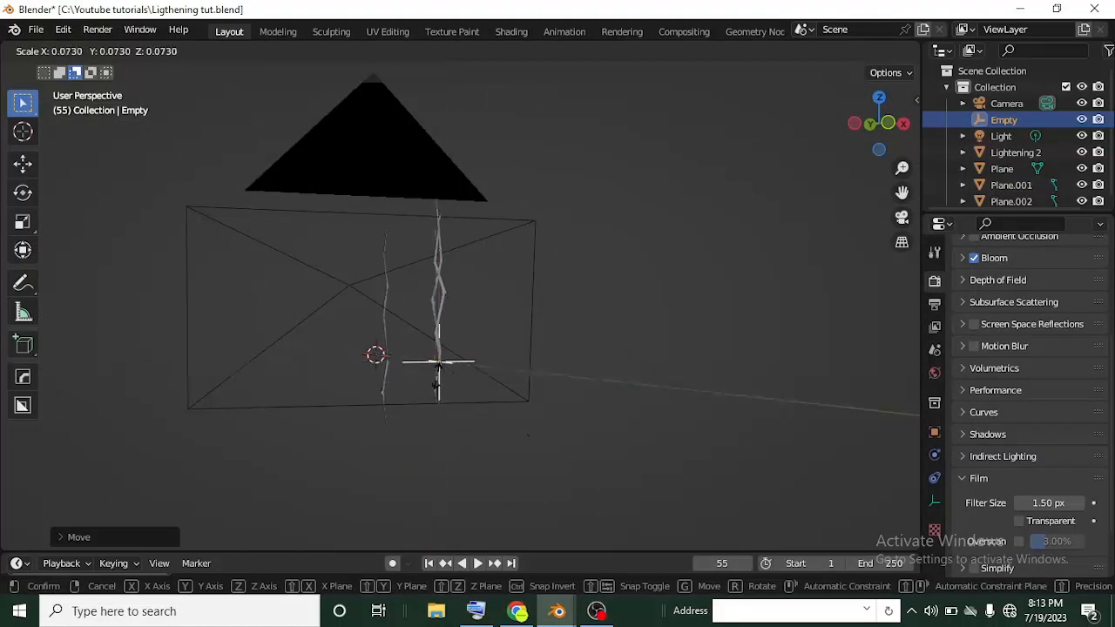
left_click(450, 384)
key("g")
key("z")
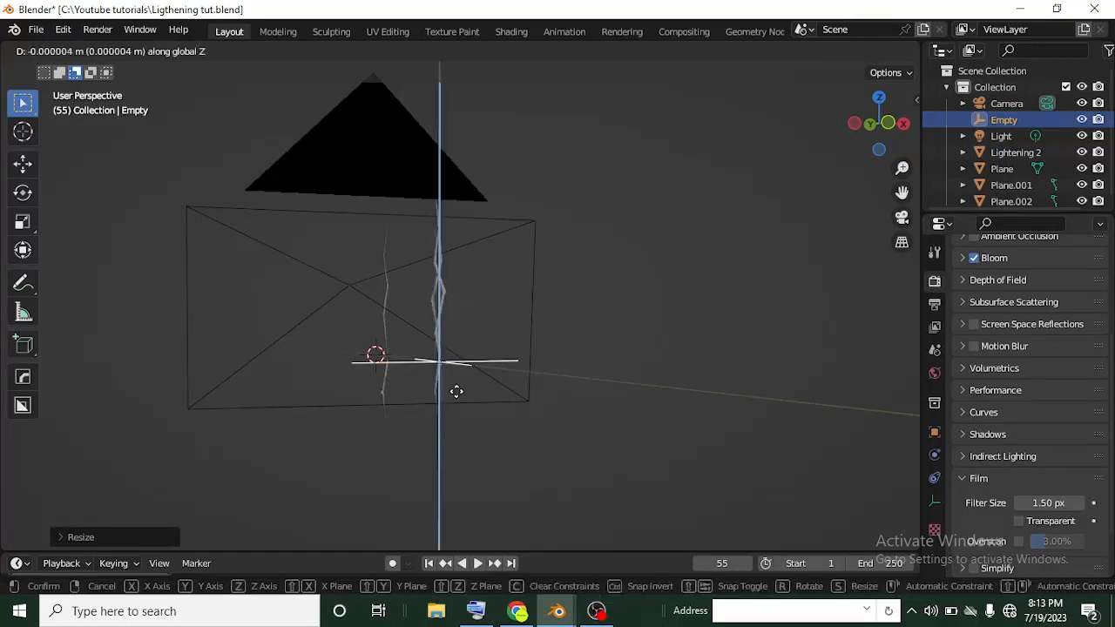
left_click(441, 349)
middle_click_drag(443, 341, 565, 355)
scroll(565, 356, "up", 3)
scroll(564, 357, "up", 1)
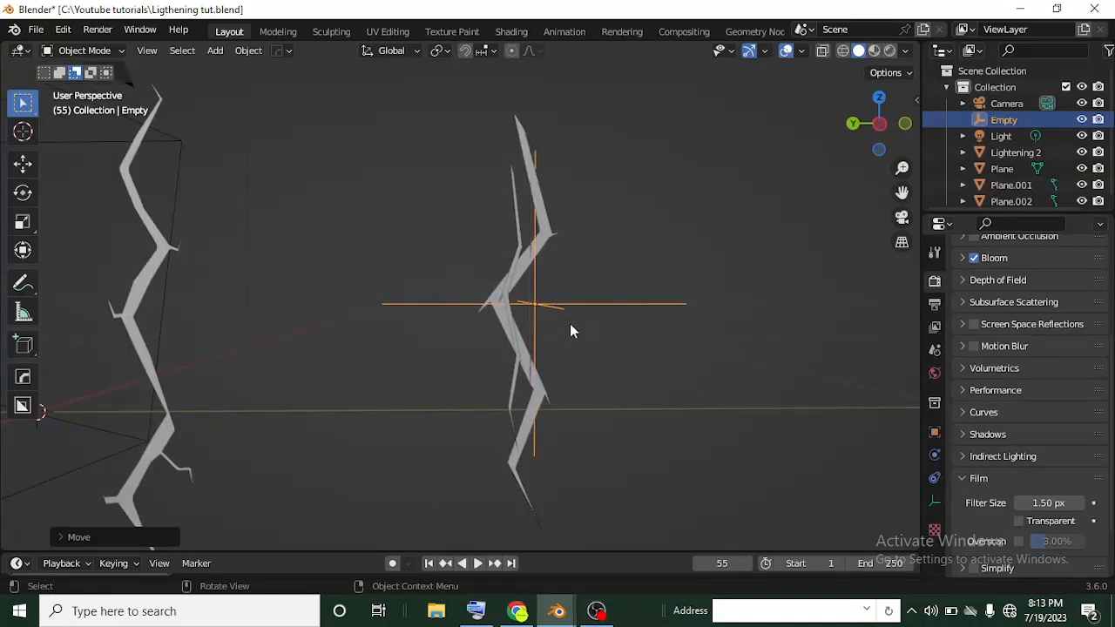
Step: Shift the Empty about 0.018 m along global Y to centre it within the main bolt
key("g")
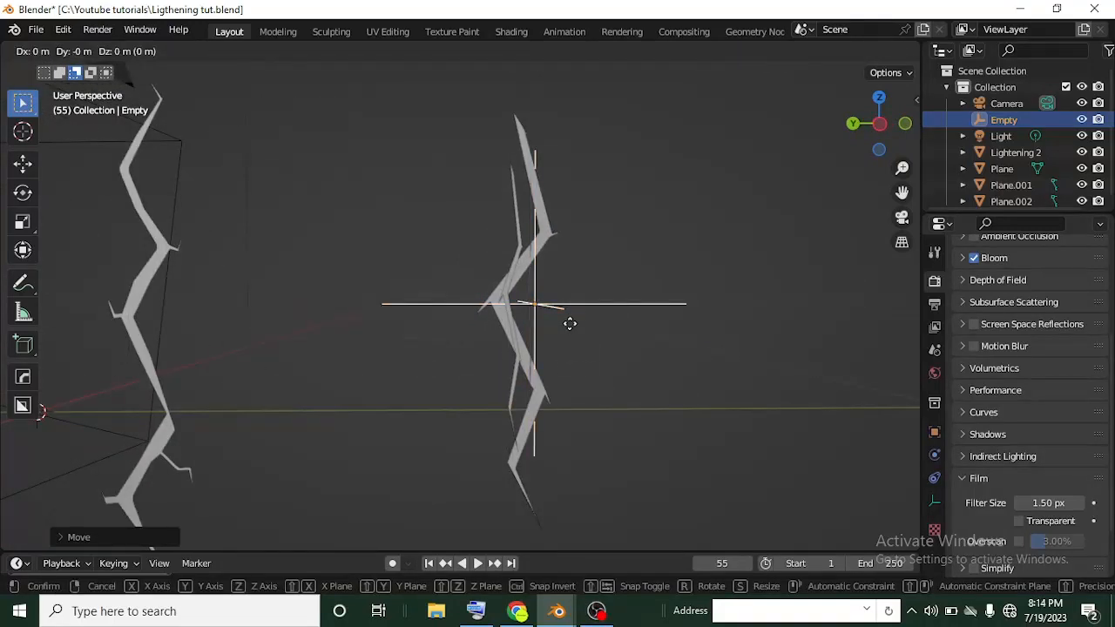
key("y")
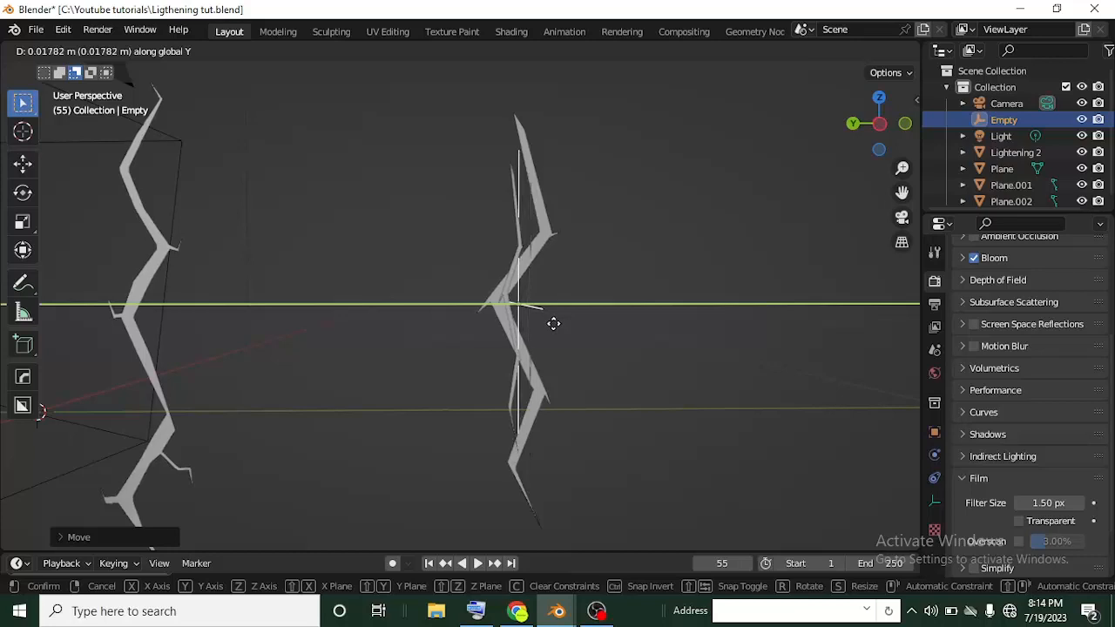
left_click(556, 325)
Step: Scale the main bolt, Plane, down so its height is closer to the smaller bolts around it
middle_click_drag(556, 326, 595, 272)
scroll(544, 370, "up", 2)
left_click(558, 247)
key("s")
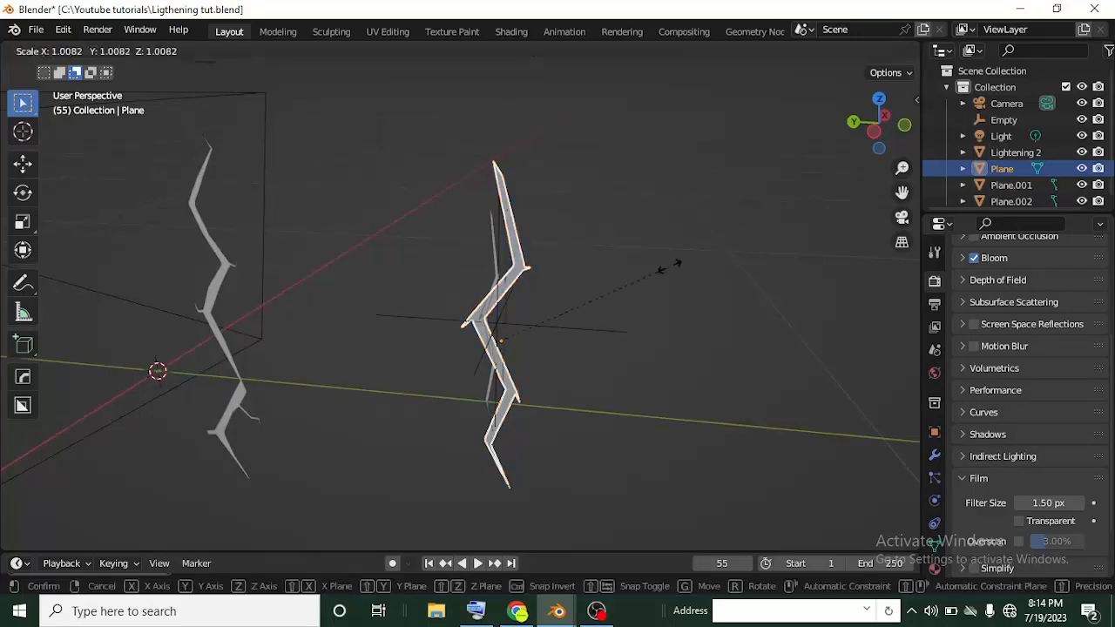
left_click(609, 273)
Step: Parent the main bolt, Plane, to the Empty using Object (Keep Transform)
mouse_move(525, 317)
middle_mouse_down()
mouse_move(515, 361)
mouse_move(531, 281)
mouse_move(544, 280)
mouse_move(527, 341)
mouse_move(546, 313)
middle_mouse_up()
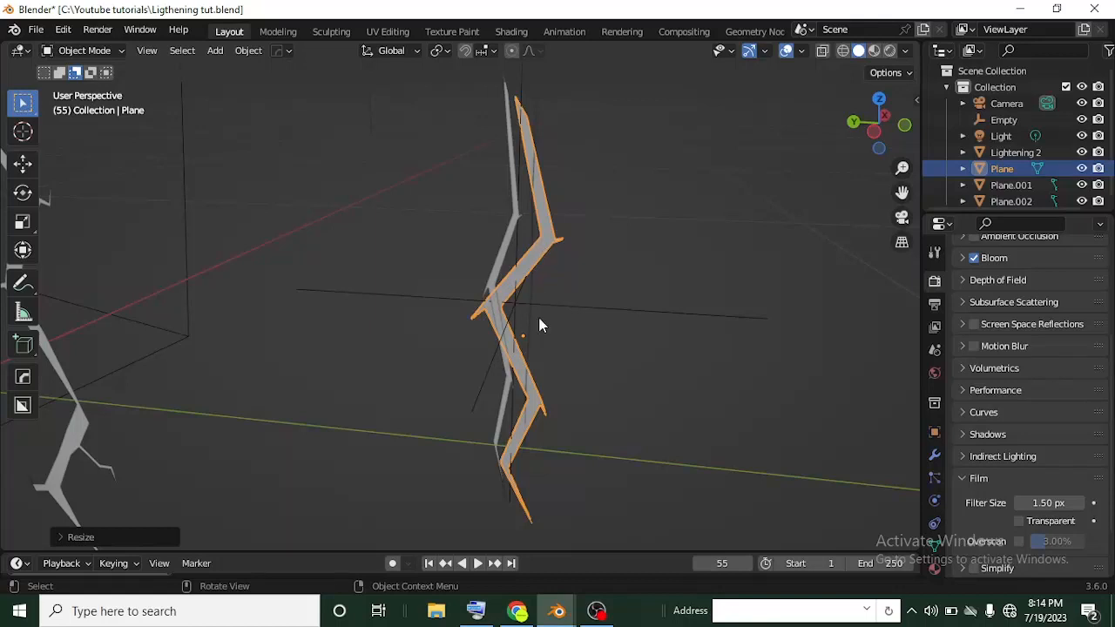
middle_click_drag(552, 269, 559, 305)
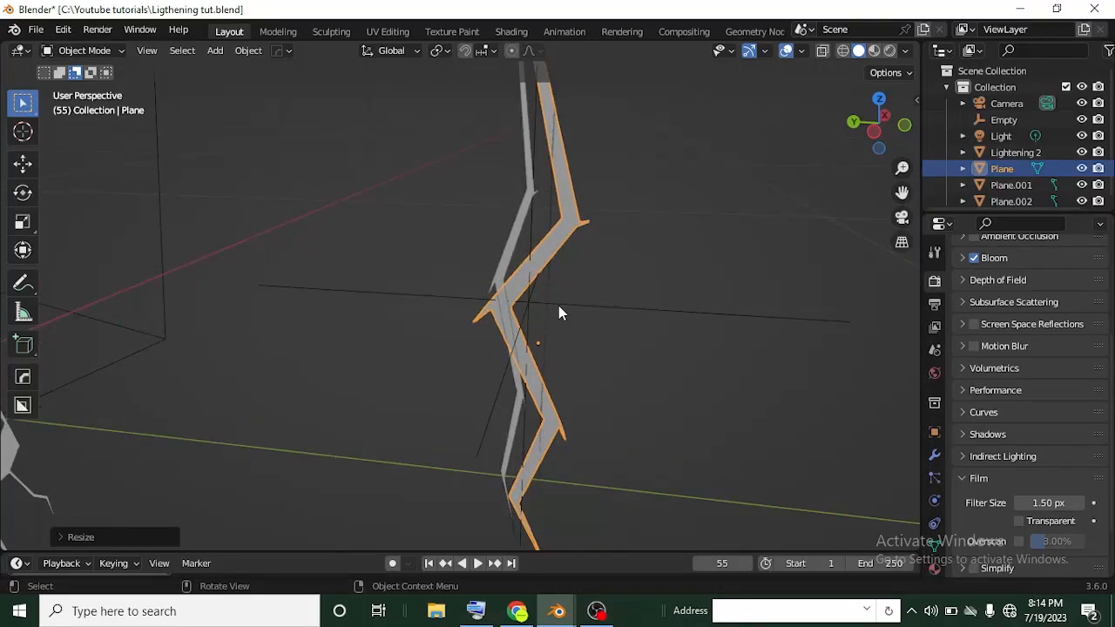
left_click(558, 306)
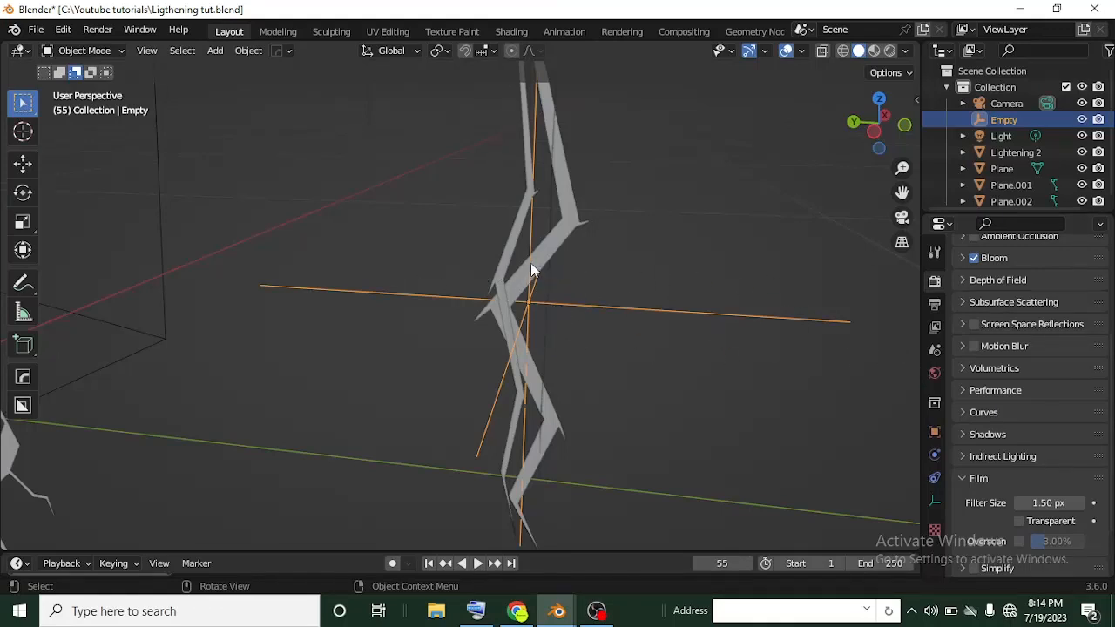
left_click(548, 247)
scroll(548, 246, "up", 2)
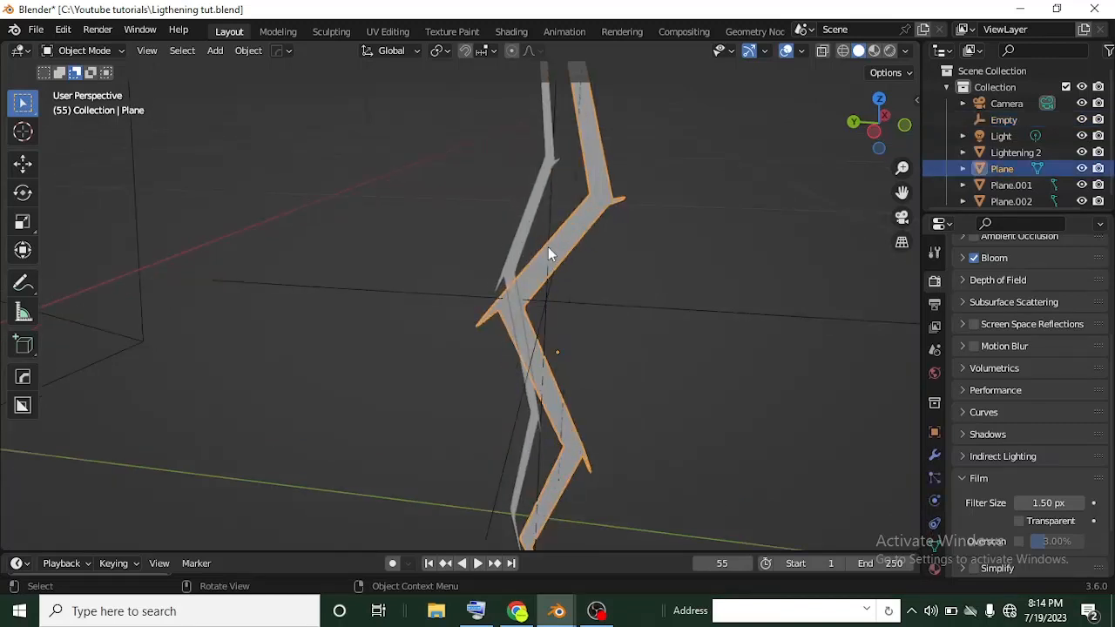
left_click(596, 310, "shift")
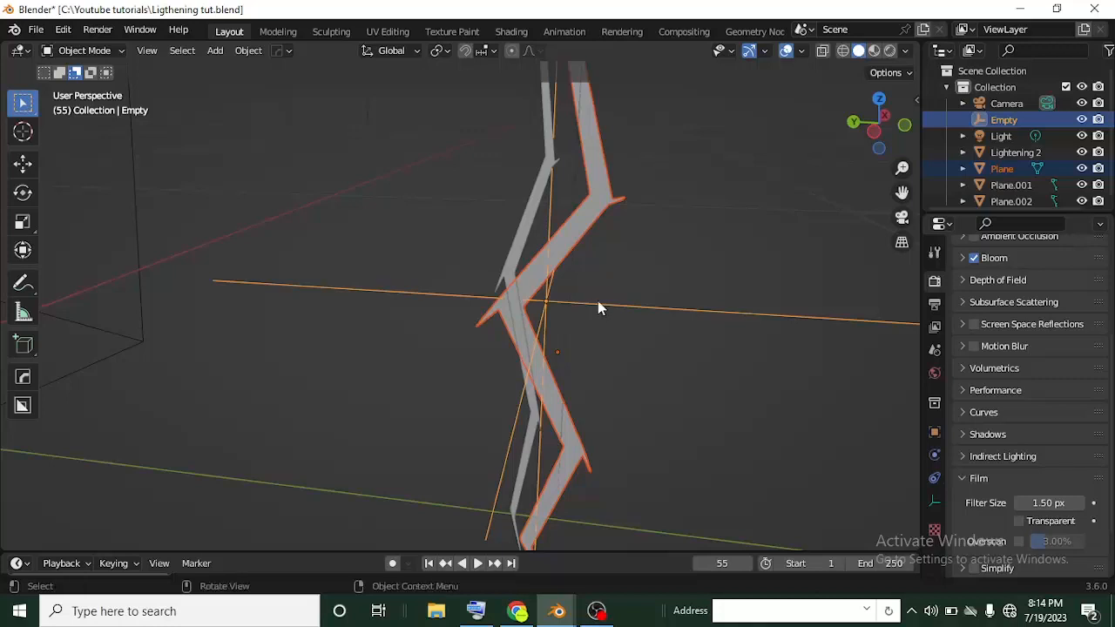
middle_click_drag(602, 307, 525, 317)
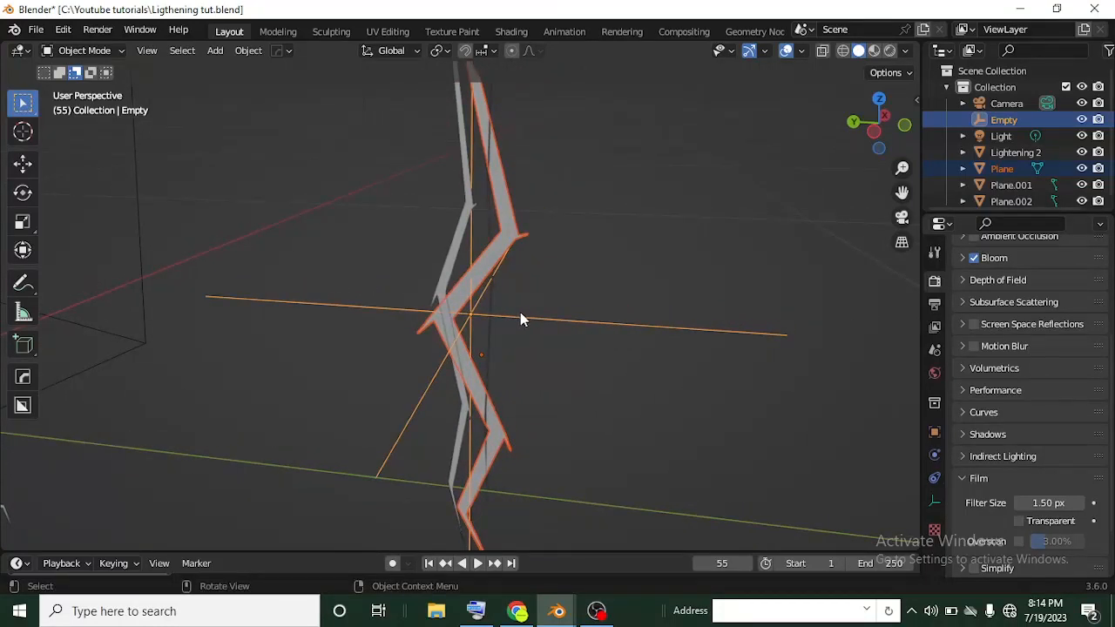
middle_click_drag(520, 316, 517, 325)
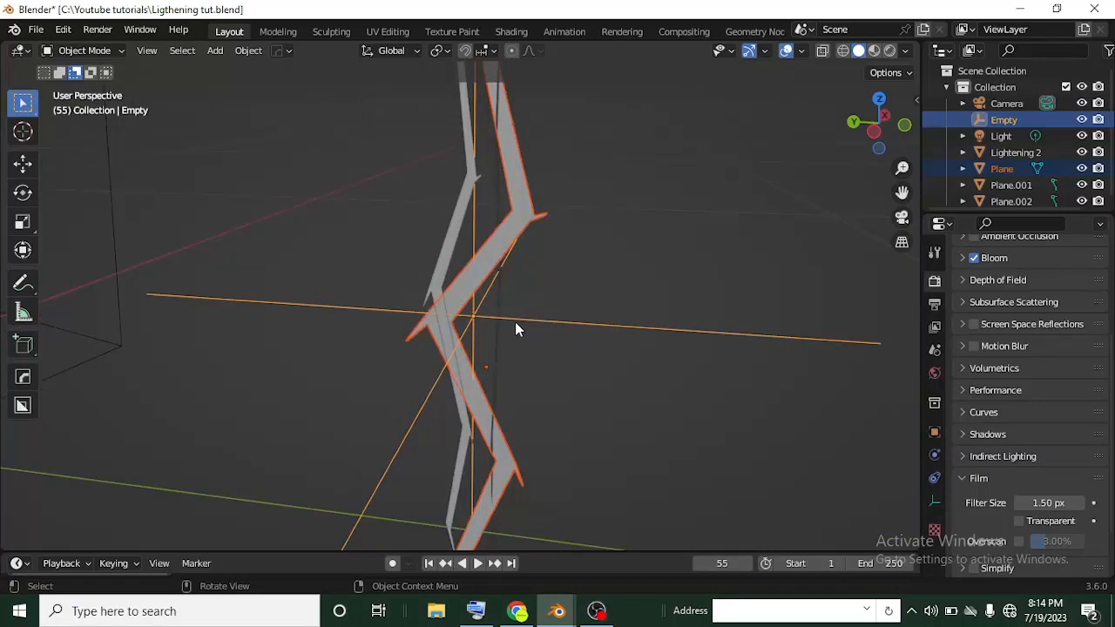
key("ctrl+p")
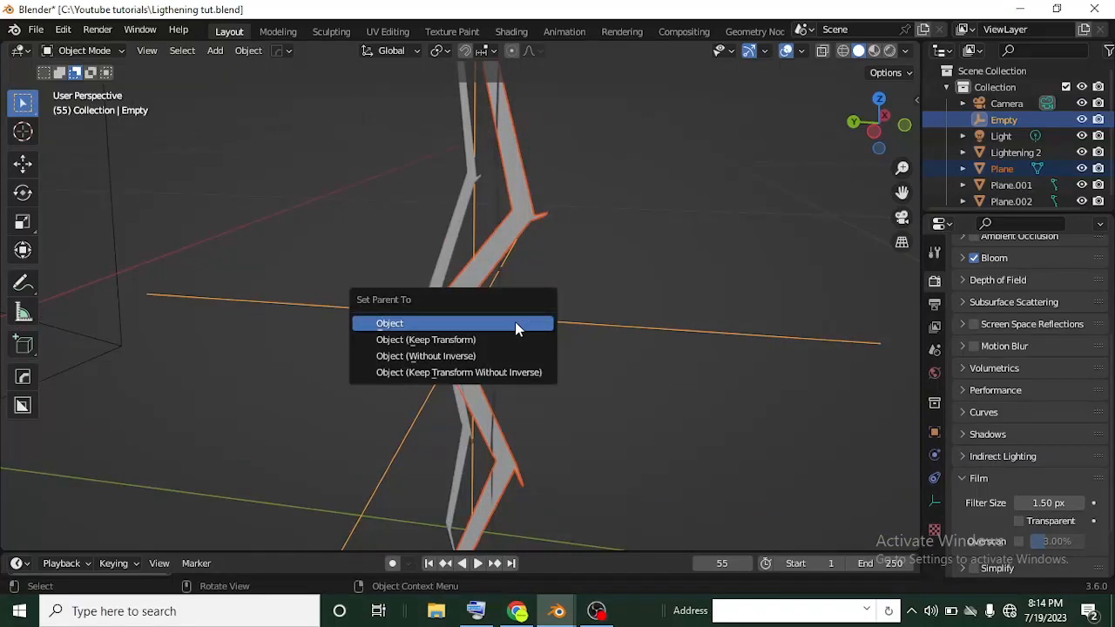
left_click(447, 341)
Step: Try rotating the Empty about global Z to test that the parented main bolt follows it
left_click(471, 275)
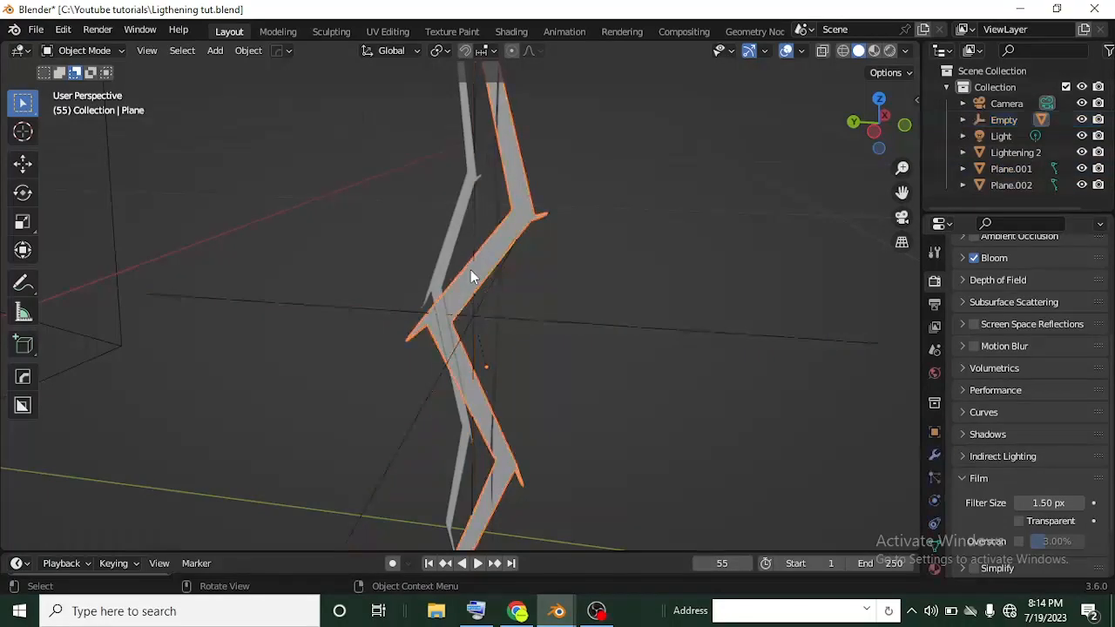
key("g")
key("Escape")
middle_click_drag(508, 331, 543, 328)
left_click(542, 318)
key("r")
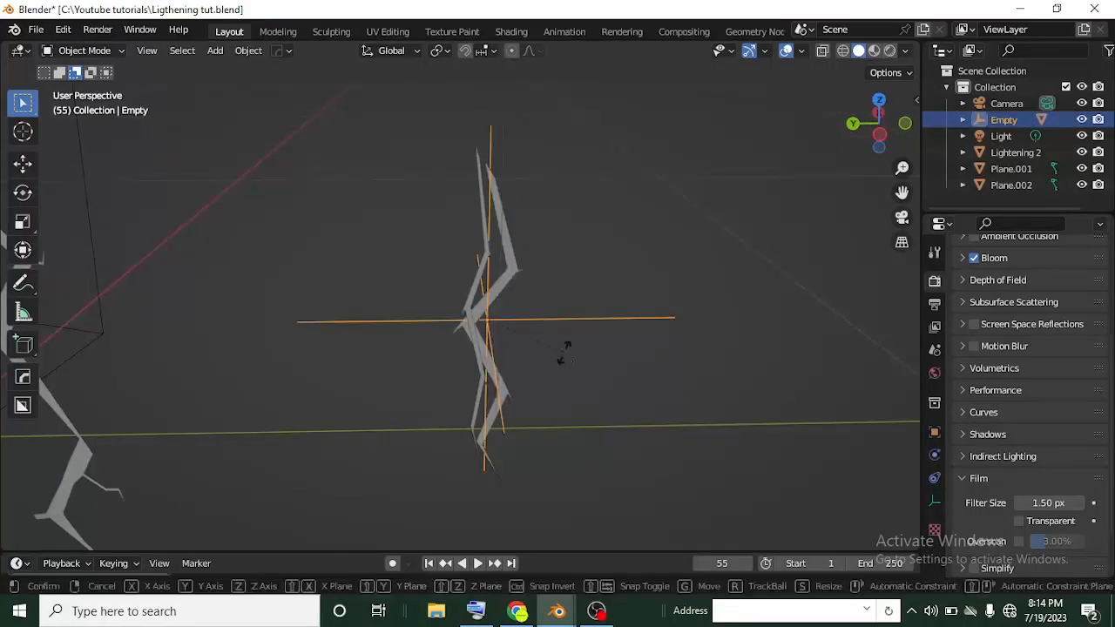
key("z")
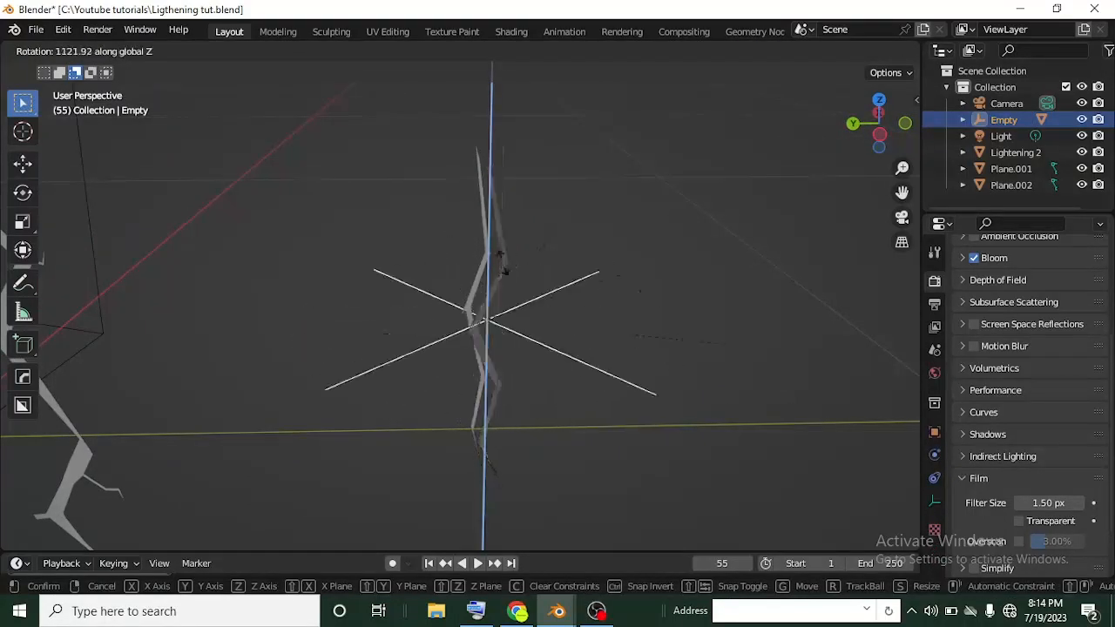
key("Escape")
Step: Switch to the Animation workspace to animate the Empty that parents the main bolt
scroll(535, 344, "up", 2)
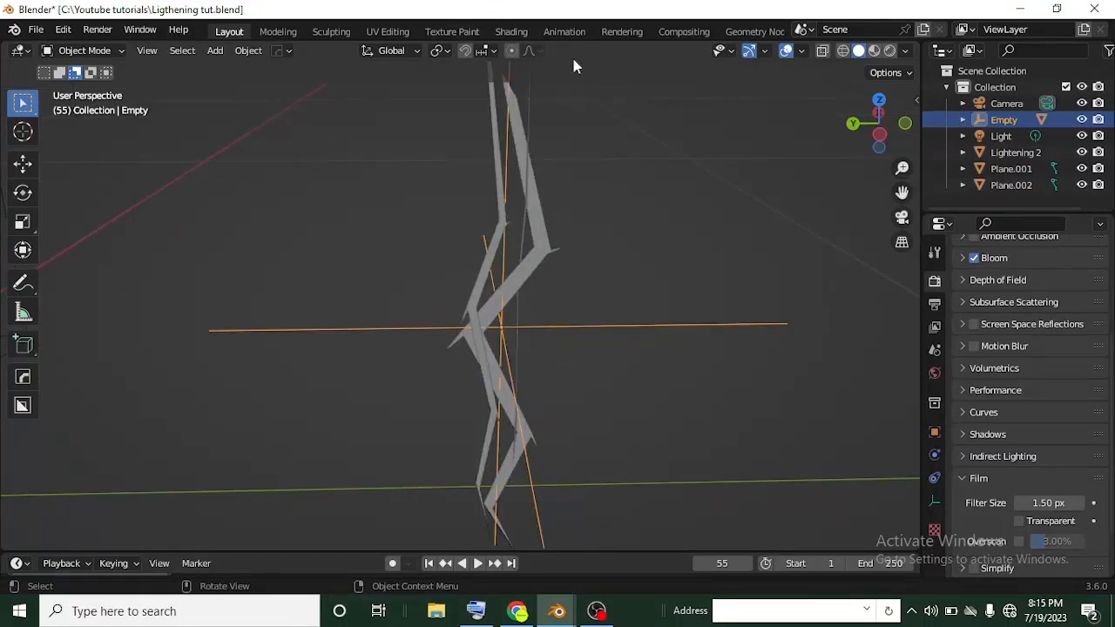
left_click(568, 33)
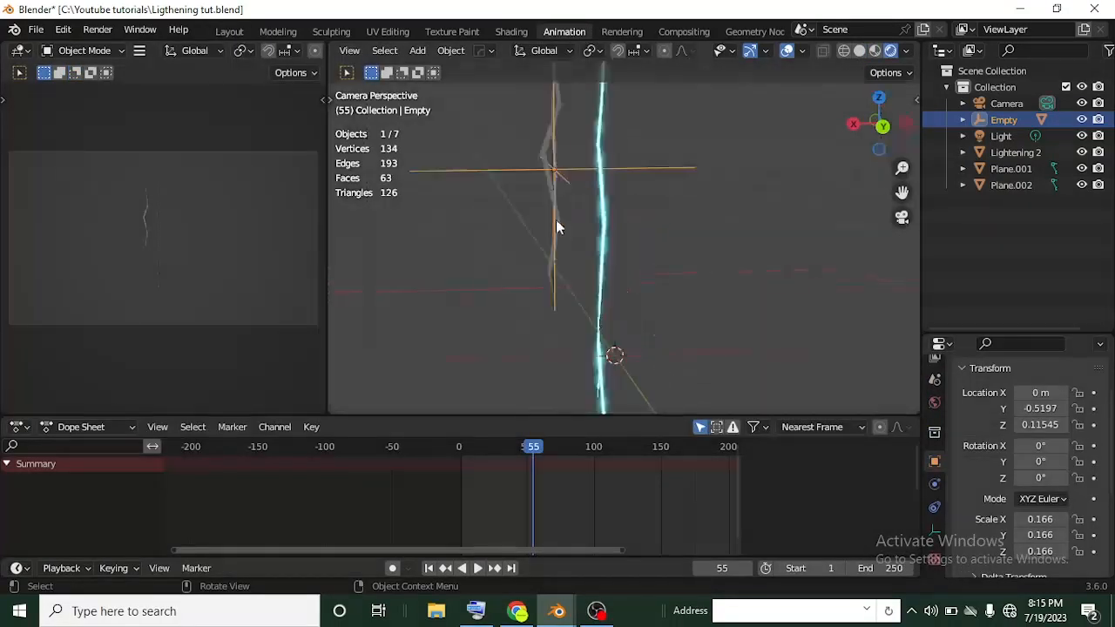
middle_click_drag(549, 253, 619, 239)
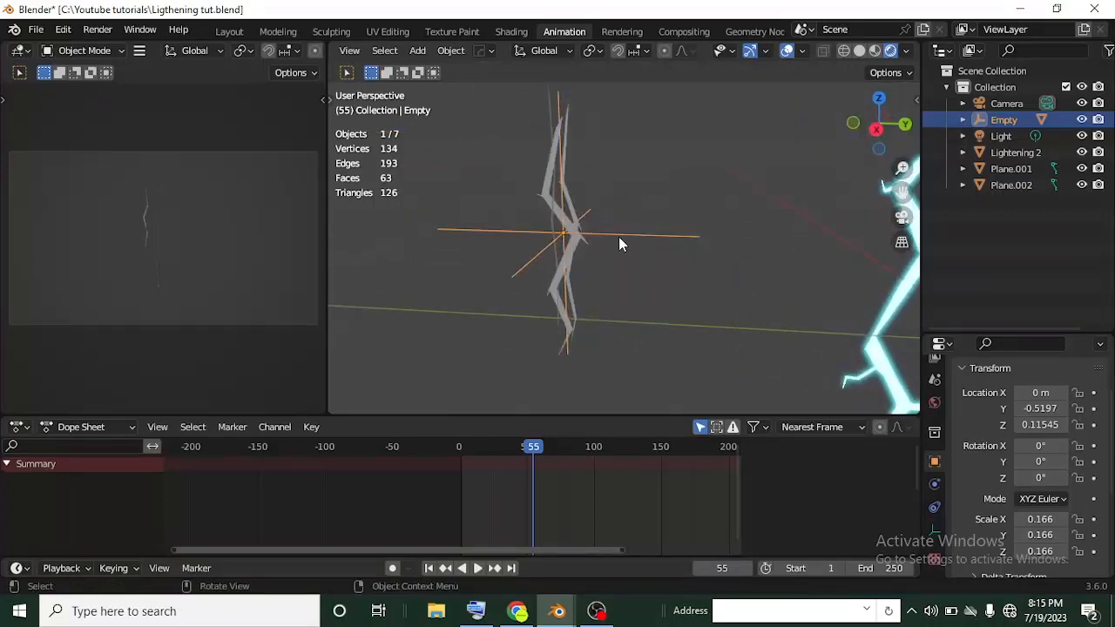
left_click(880, 132)
scroll(653, 183, "up", 3)
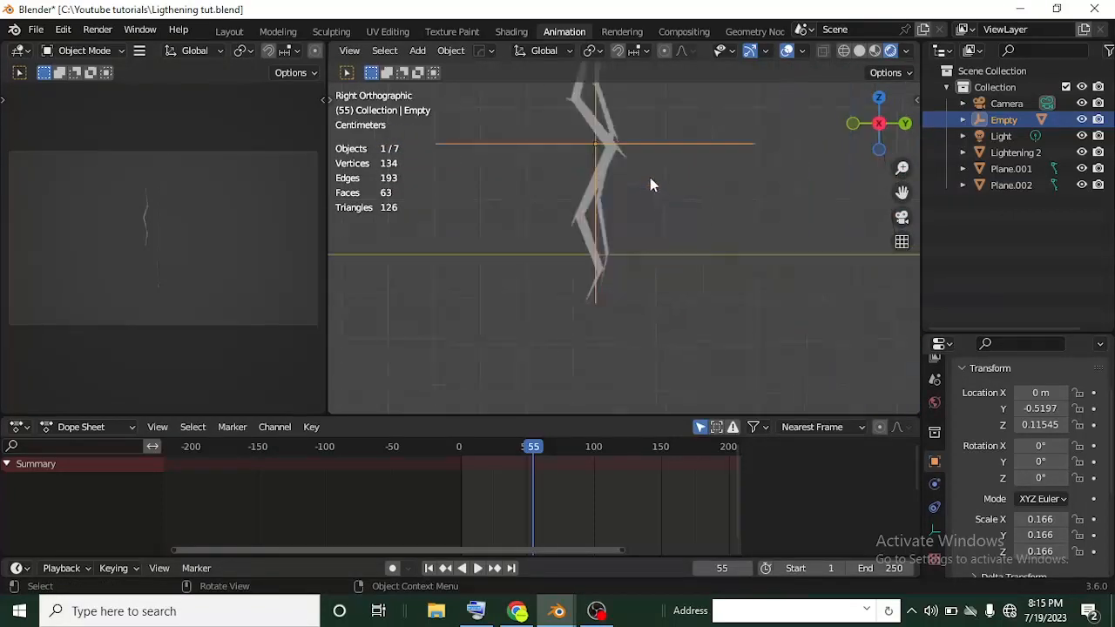
middle_click_drag(650, 177, 664, 320, "shift")
scroll(659, 278, "down", 3)
middle_click_drag(660, 241, 650, 280)
middle_click_drag(650, 281, 660, 200, "shift")
scroll(644, 228, "down", 2)
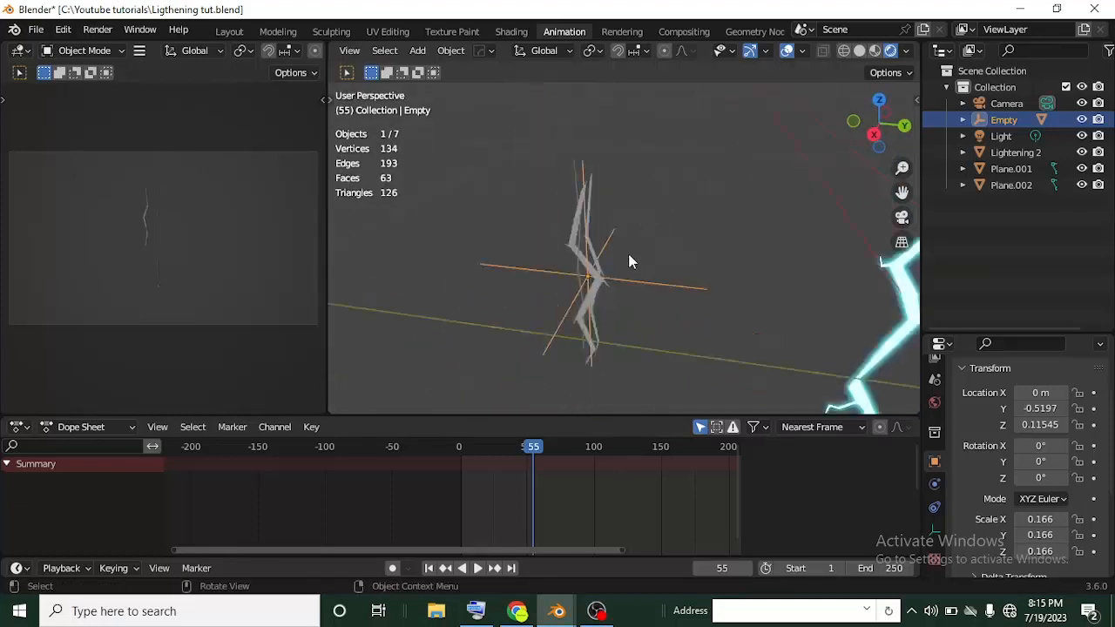
middle_click_drag(630, 259, 637, 282, "shift")
scroll(651, 214, "up", 2)
scroll(637, 281, "down", 1)
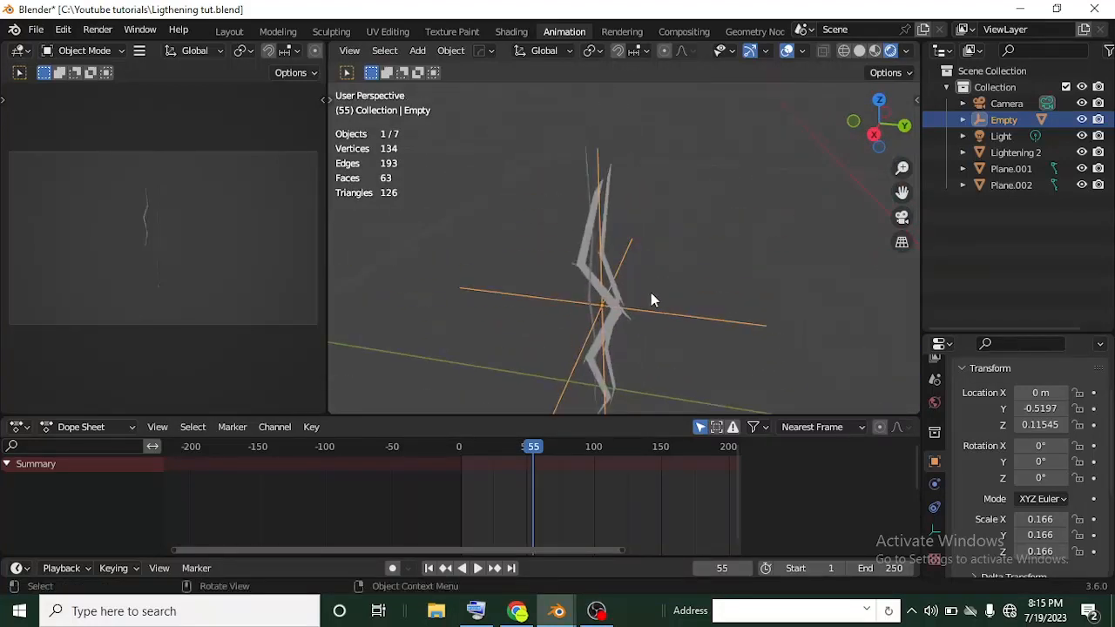
Step: Insert a Location & Rotation keyframe for the Empty at frame 0
left_click(462, 444)
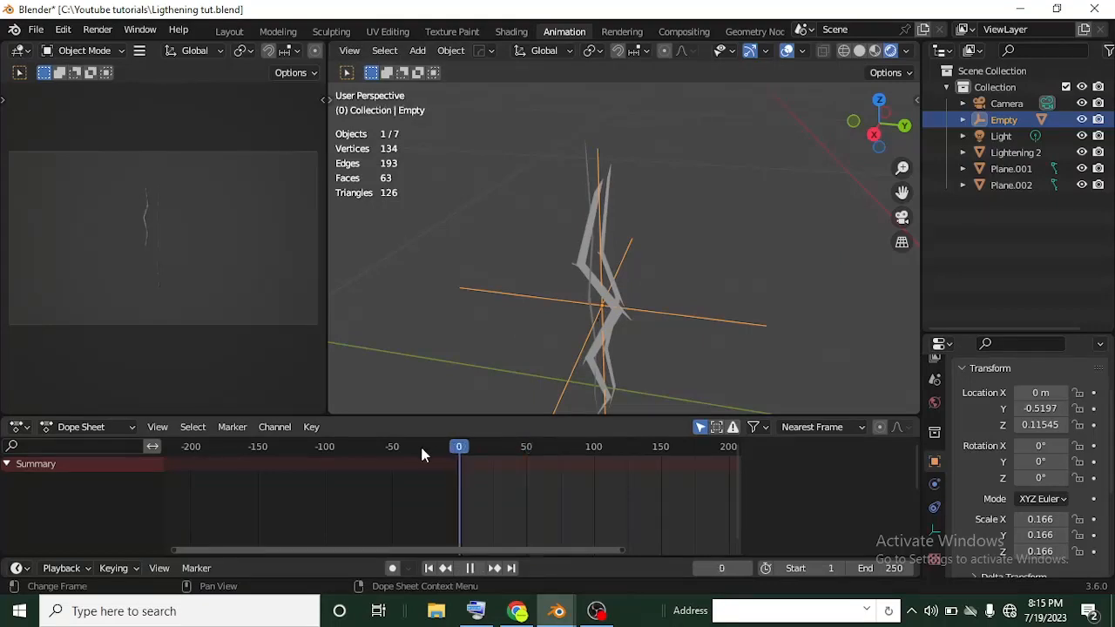
scroll(623, 334, "up", 2)
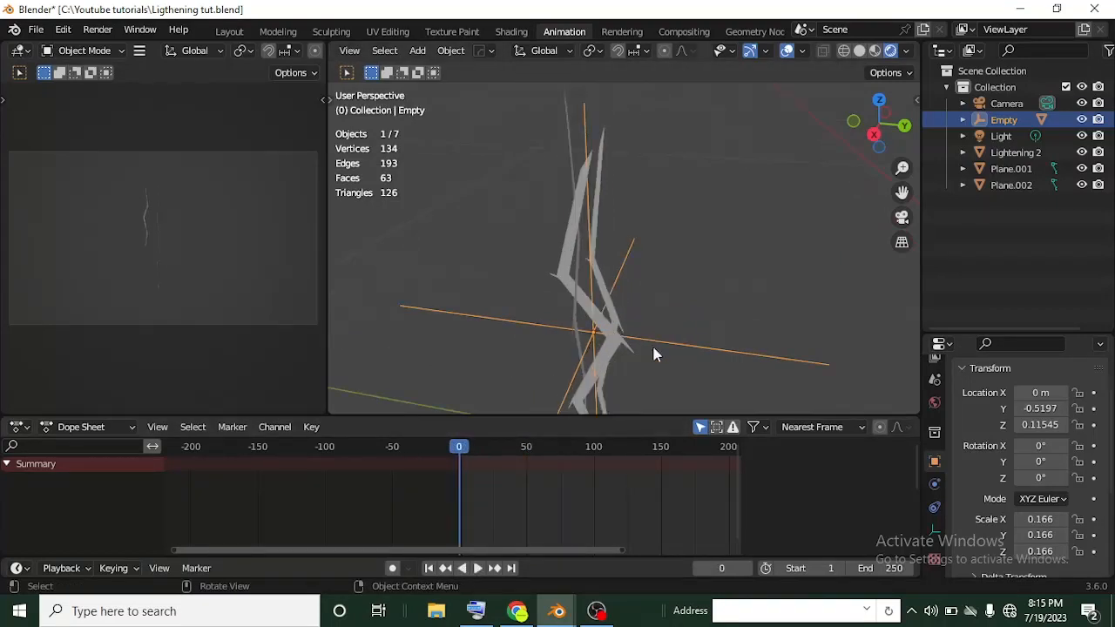
middle_click_drag(654, 355, 671, 318, "shift")
key("i")
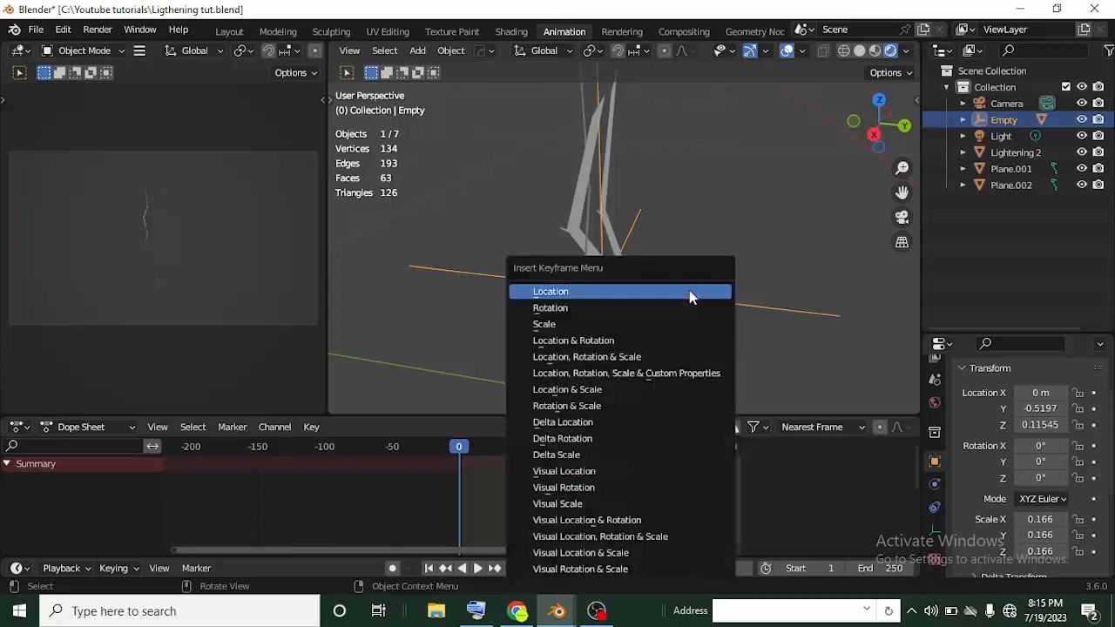
left_click(677, 347)
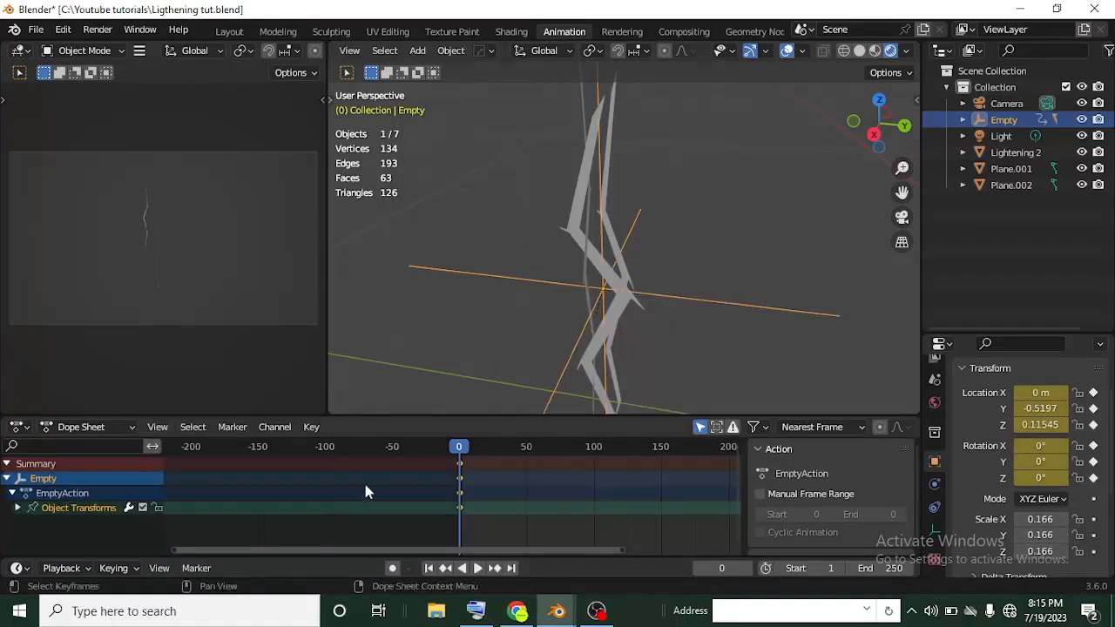
Step: Move the current frame to frame 1 in the Dope Sheet
key("space")
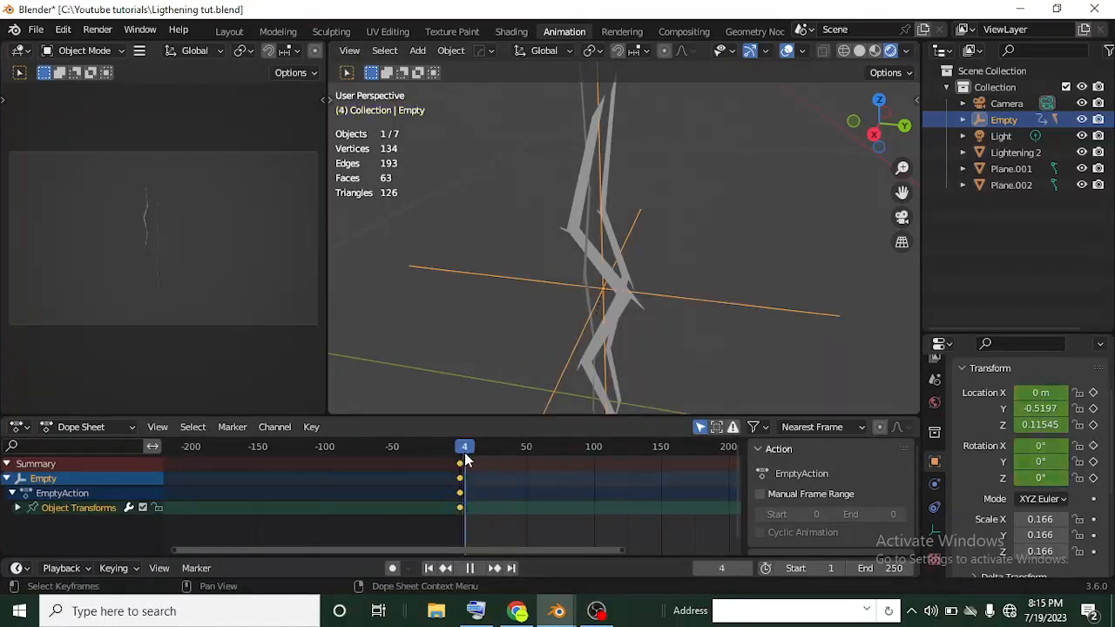
key("space")
scroll(466, 468, "up", 5)
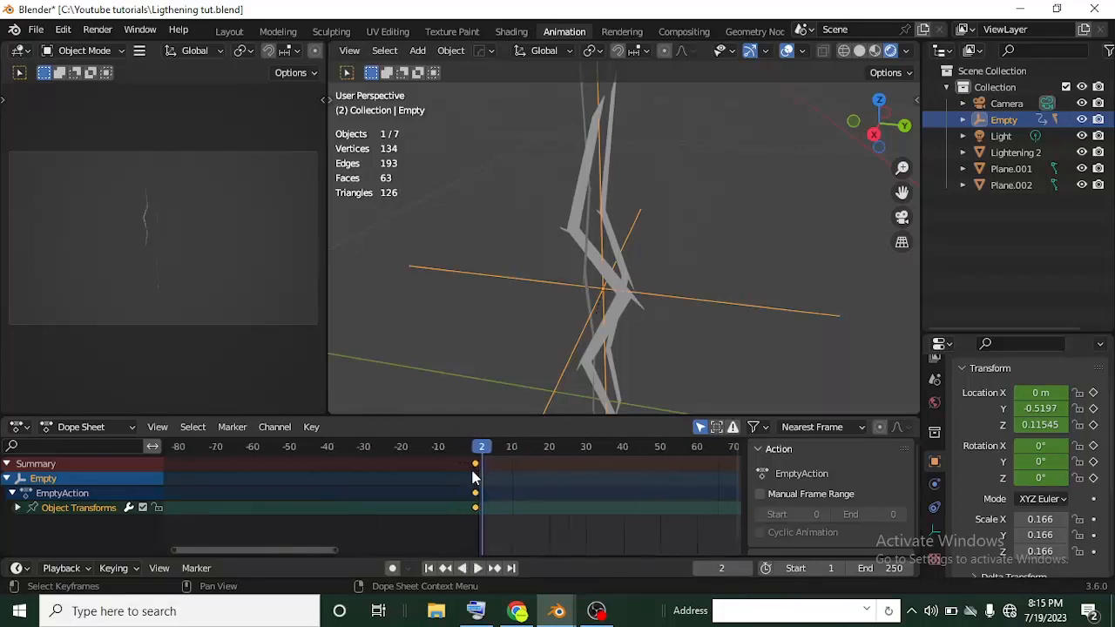
scroll(473, 477, "up", 6)
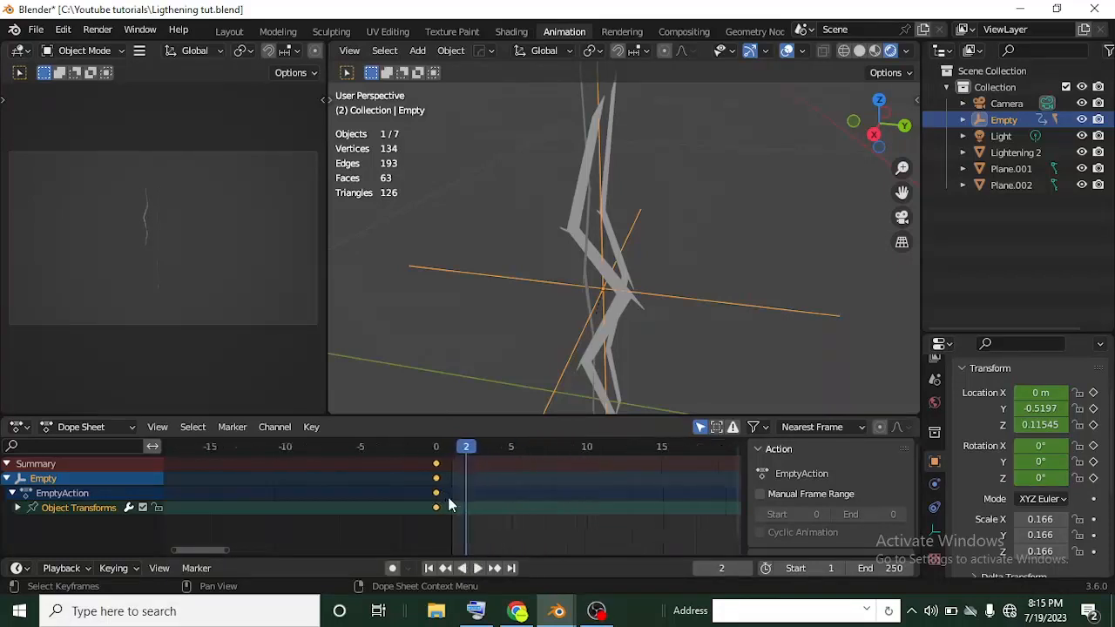
scroll(464, 493, "up", 2)
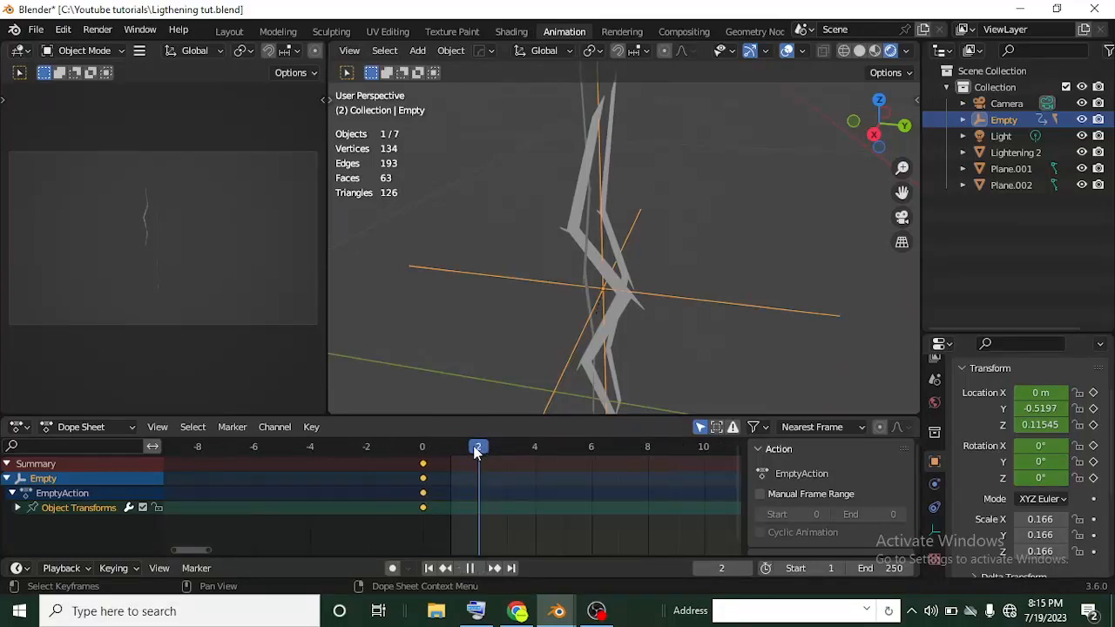
scroll(488, 470, "up", 3)
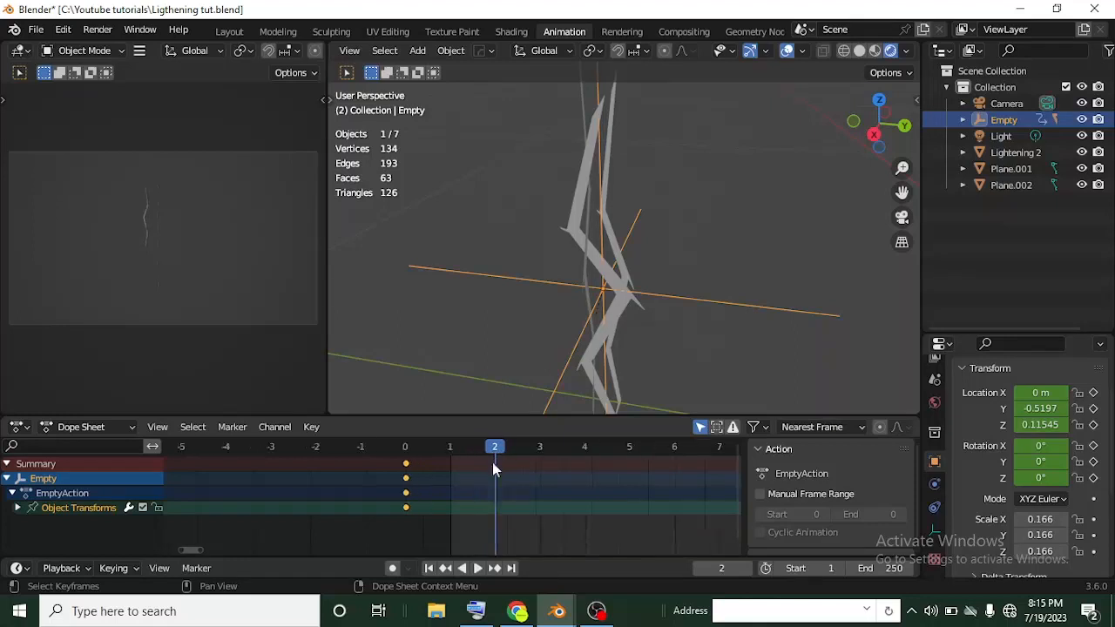
left_click(450, 448)
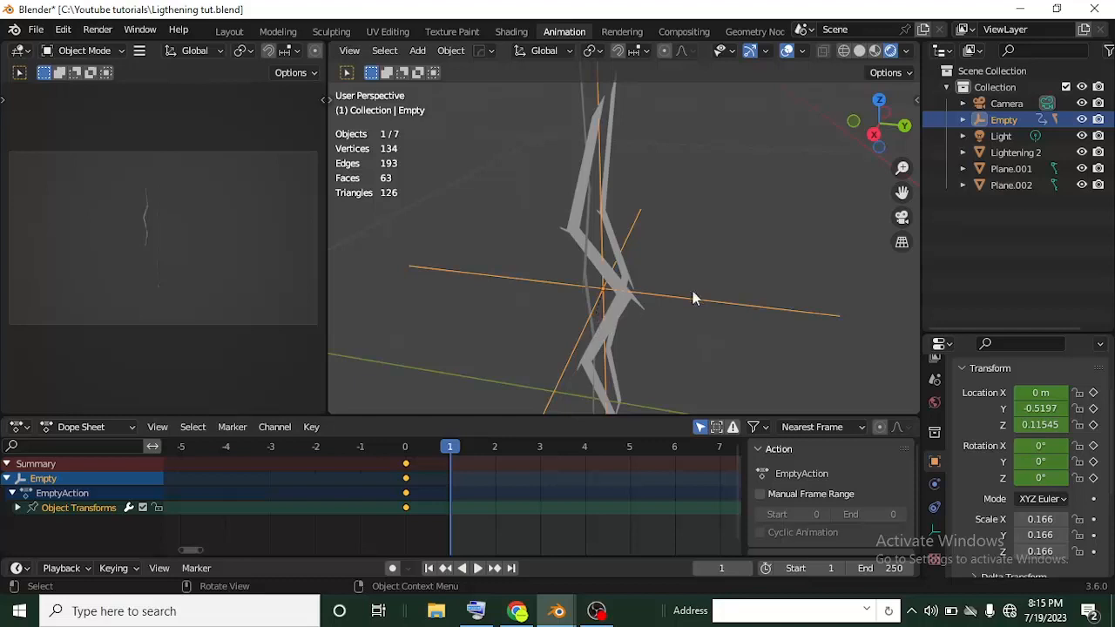
middle_click_drag(694, 296, 635, 316)
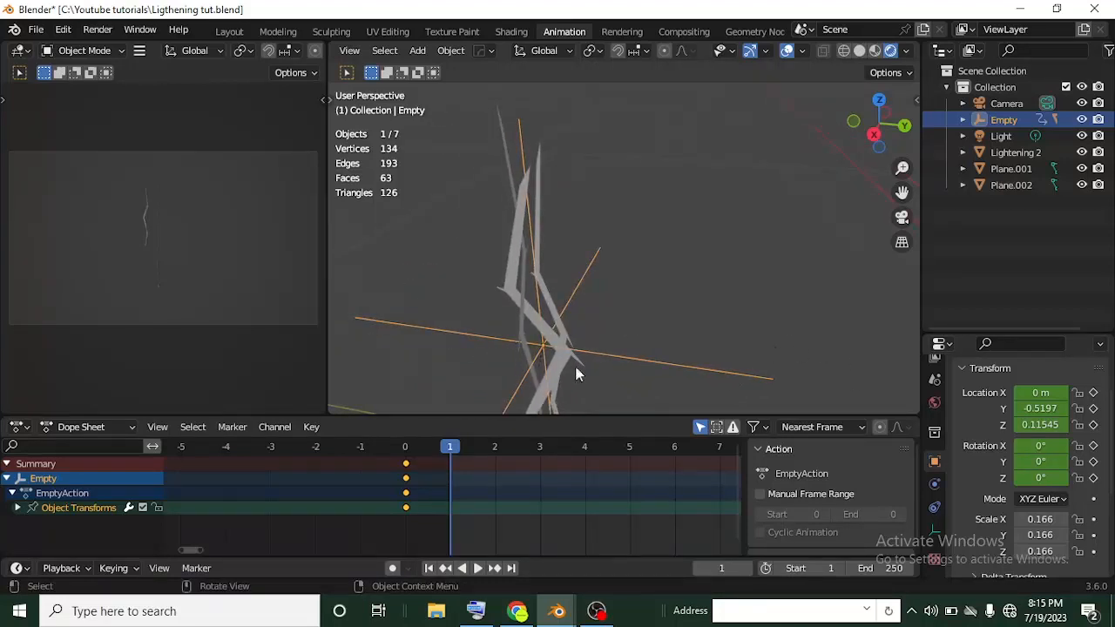
key("r")
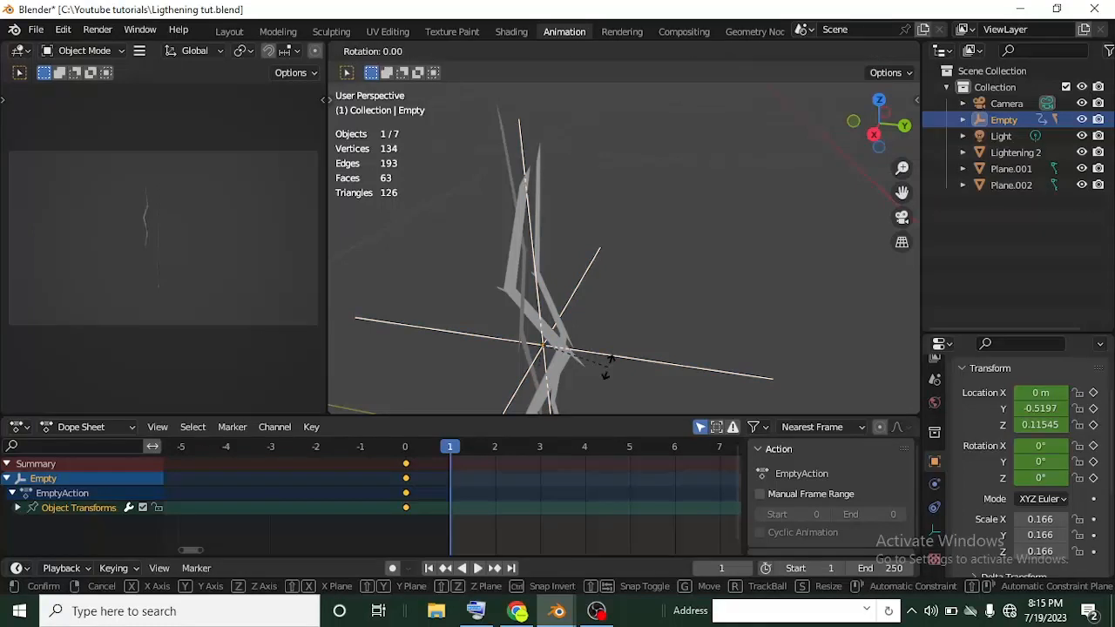
key("z")
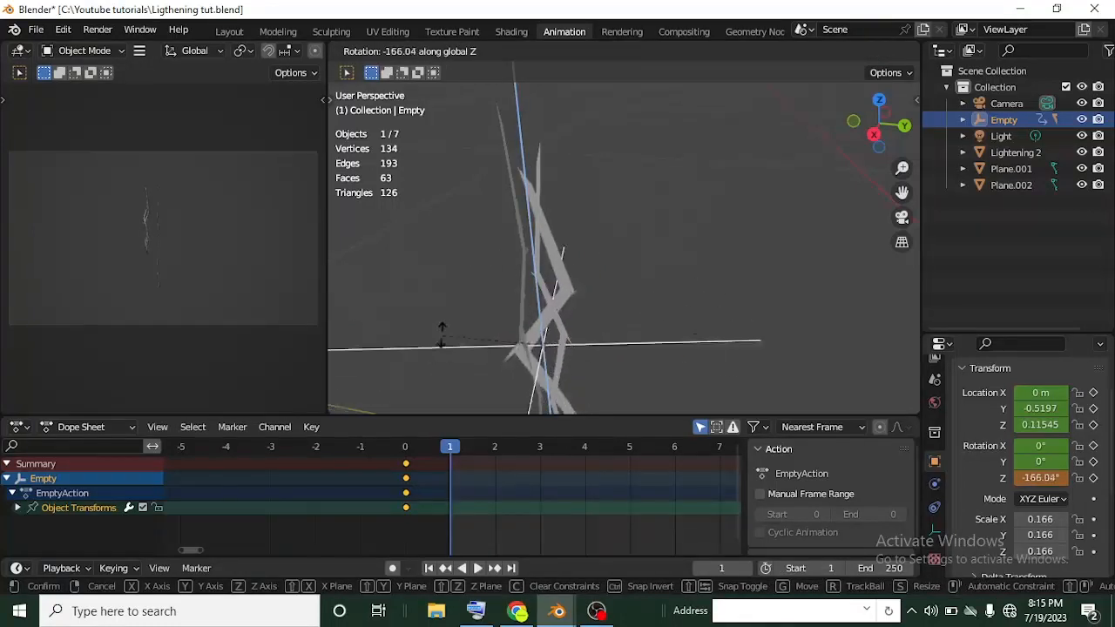
right_click(443, 324)
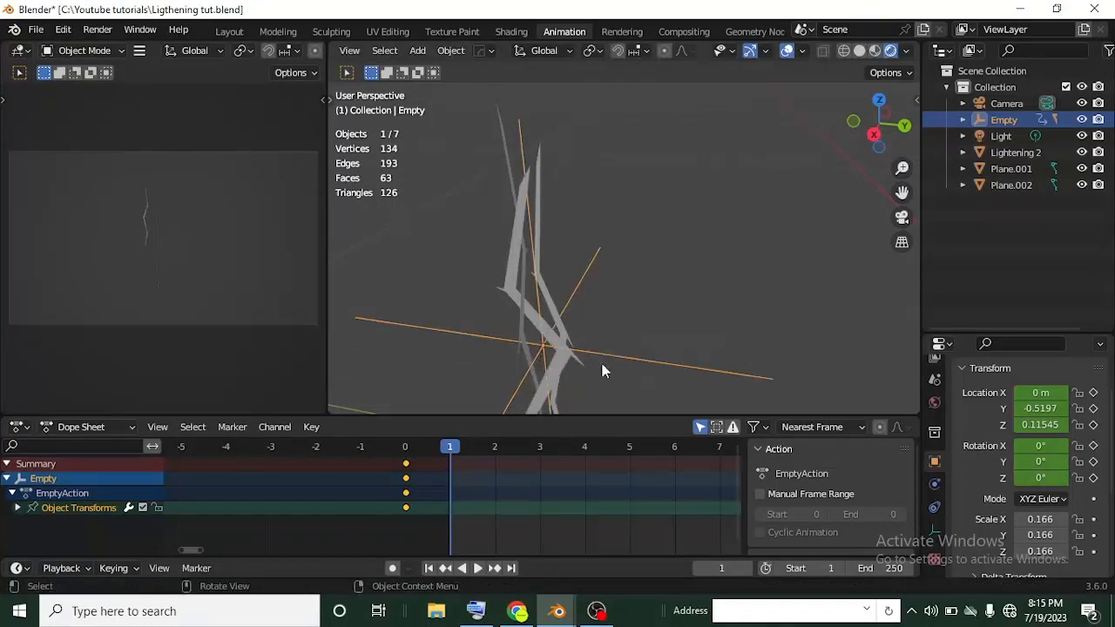
key("r")
key("z")
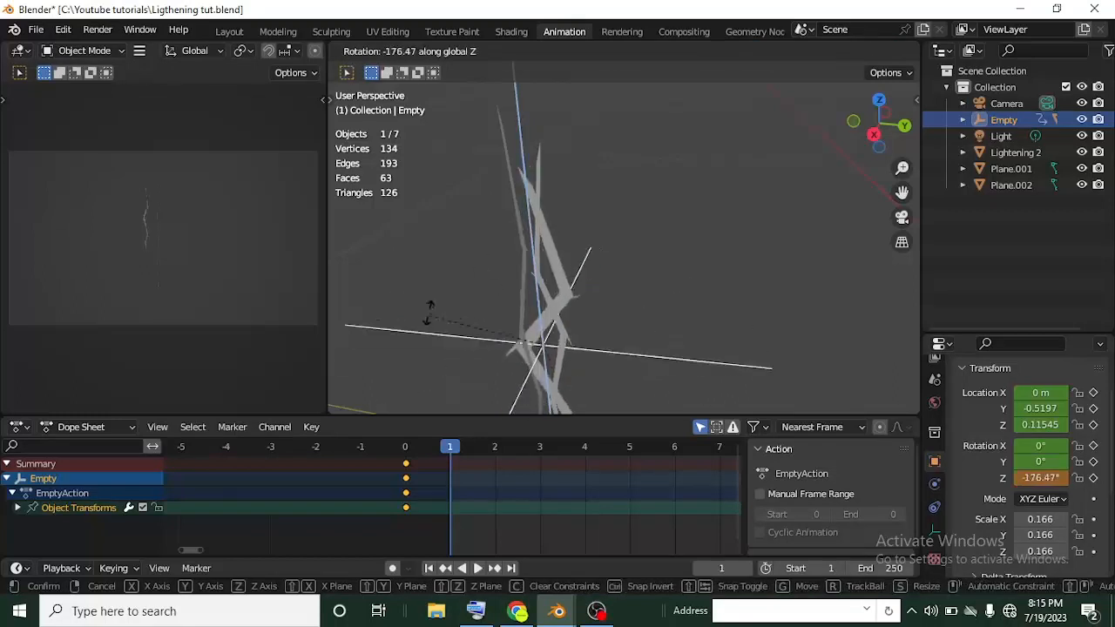
right_click(428, 312)
key("r")
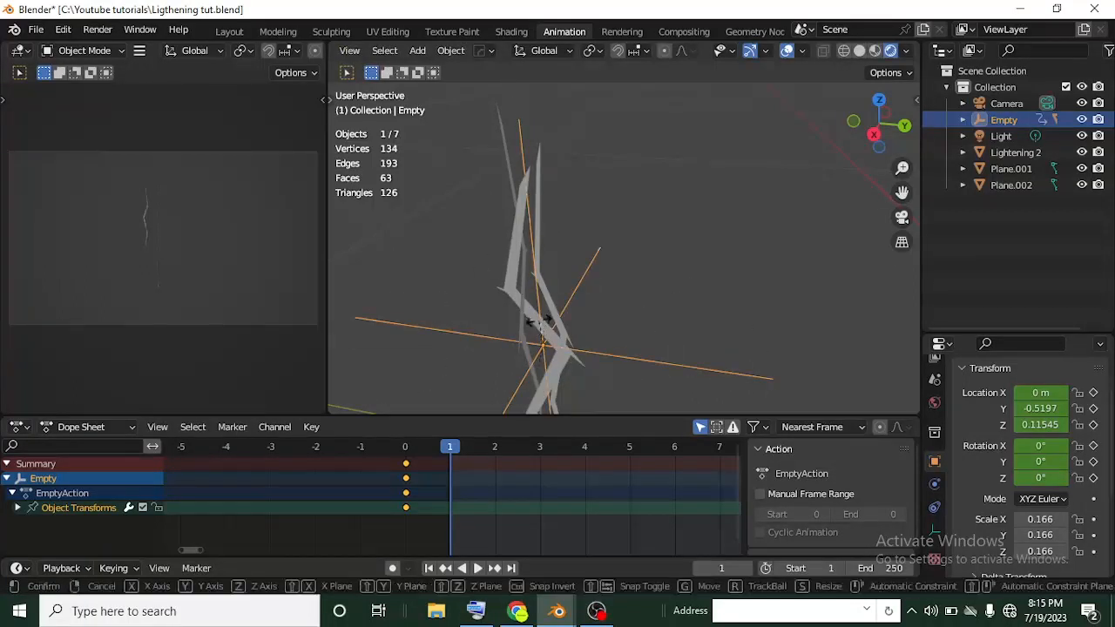
key("z")
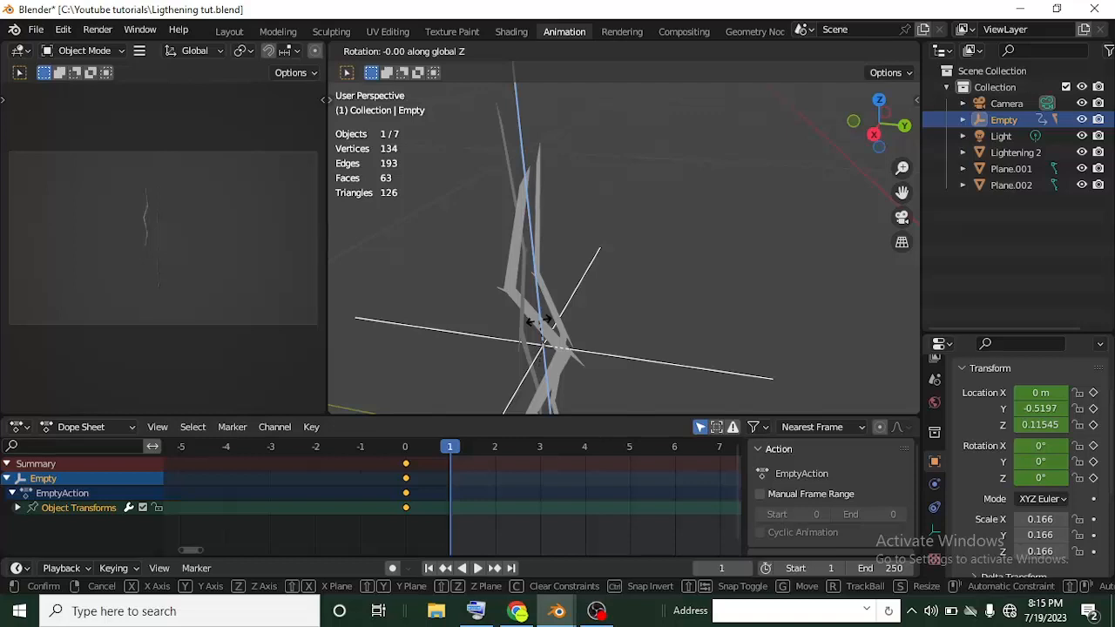
type("-9")
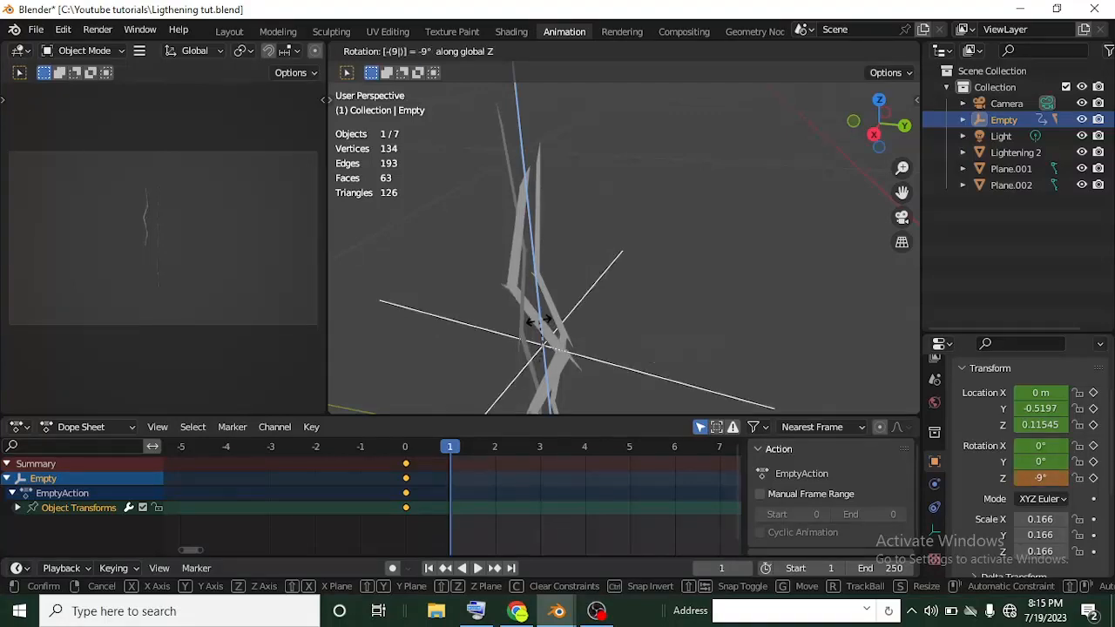
type("0")
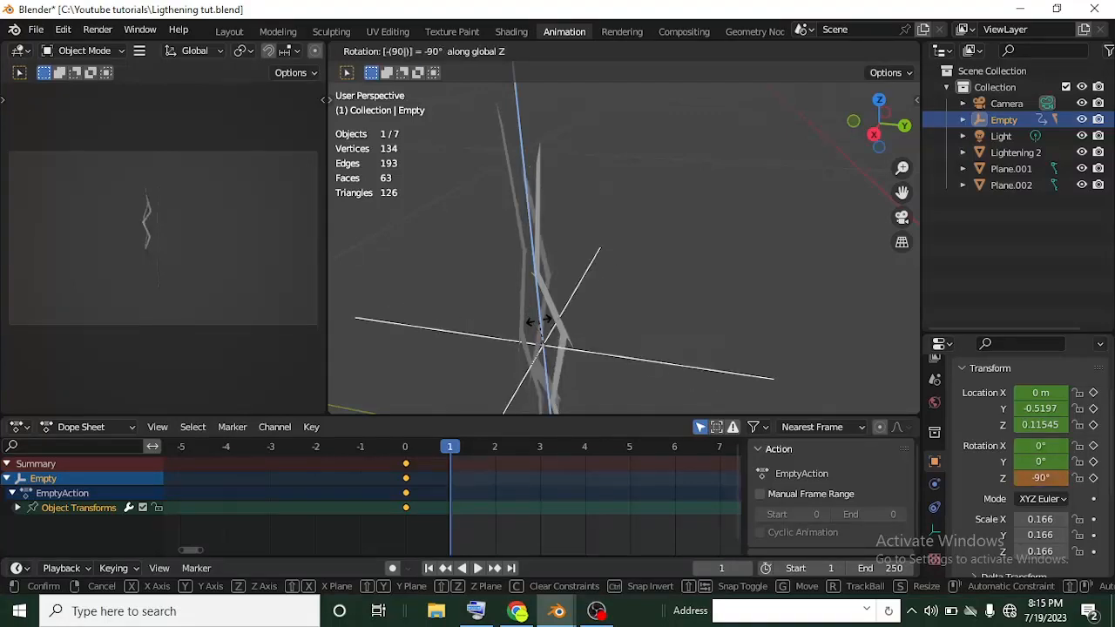
right_click(537, 322)
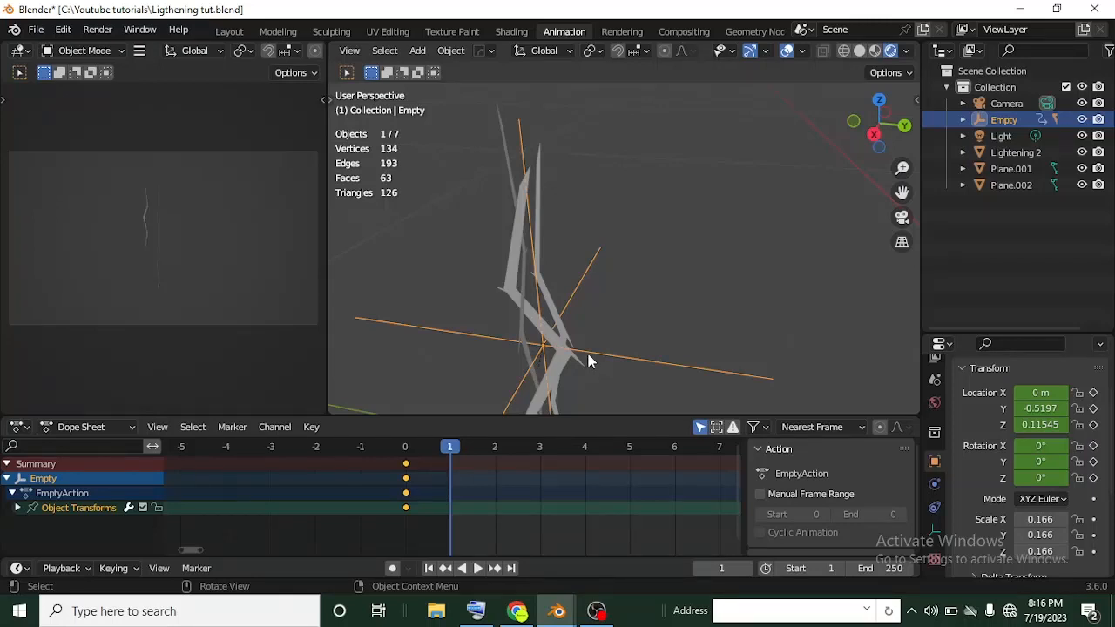
Step: Rotate the Empty 180° about global Z and insert a Location & Rotation keyframe at frame 1
type("r")
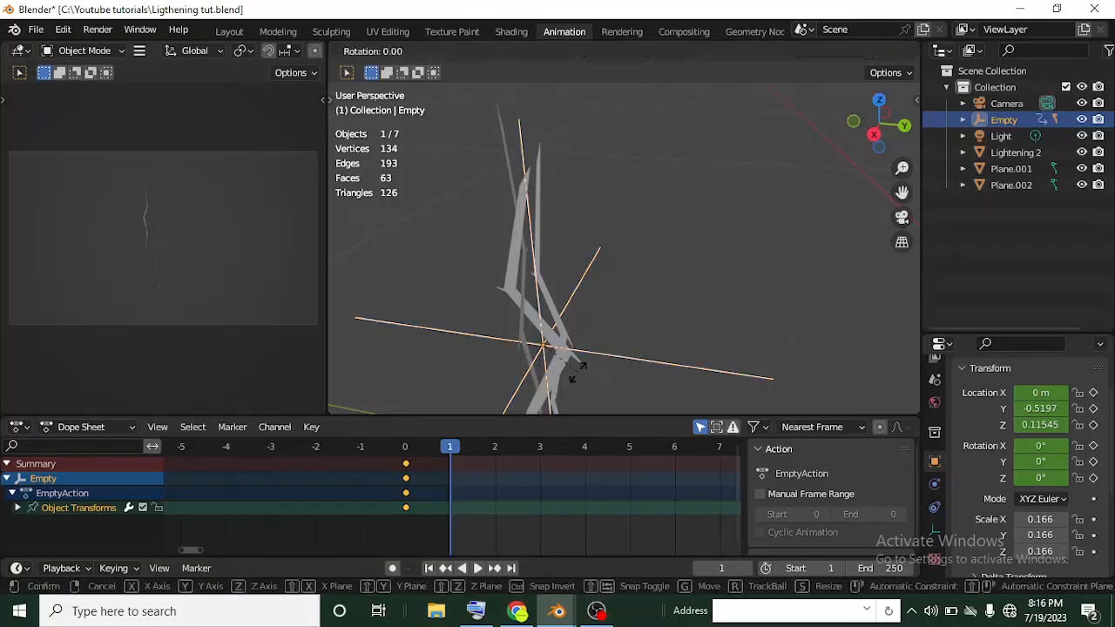
type("z")
type("1")
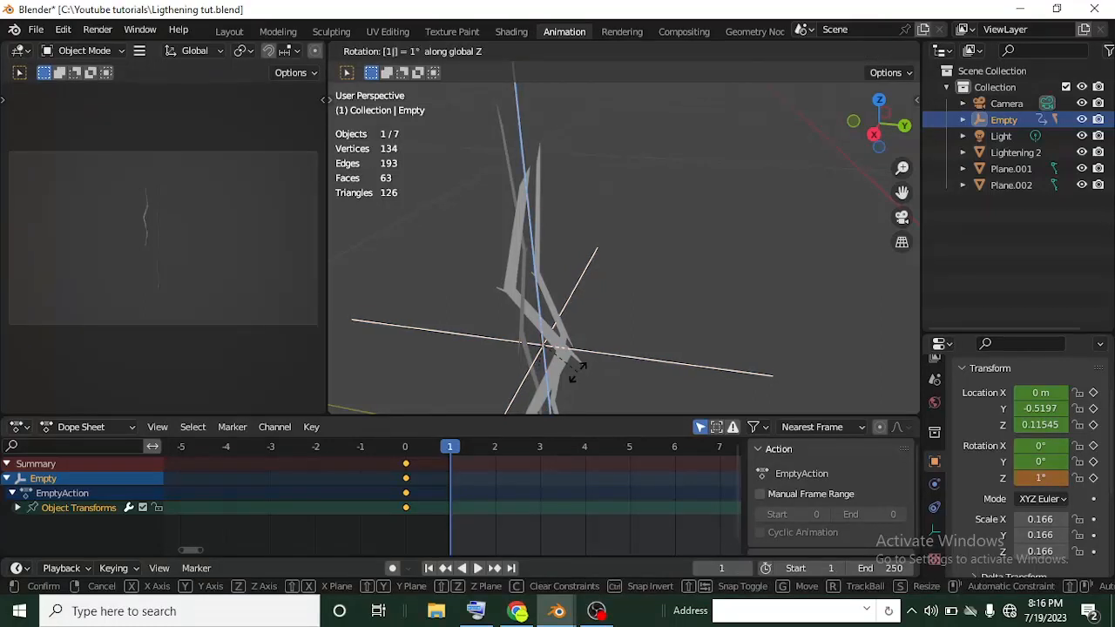
type("80")
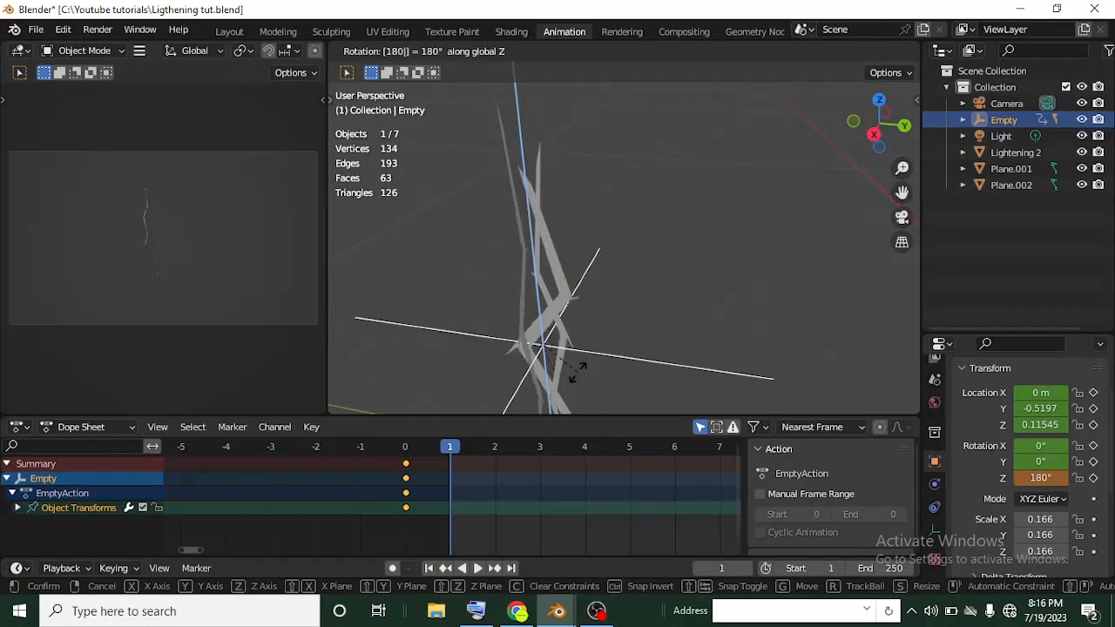
key("Return")
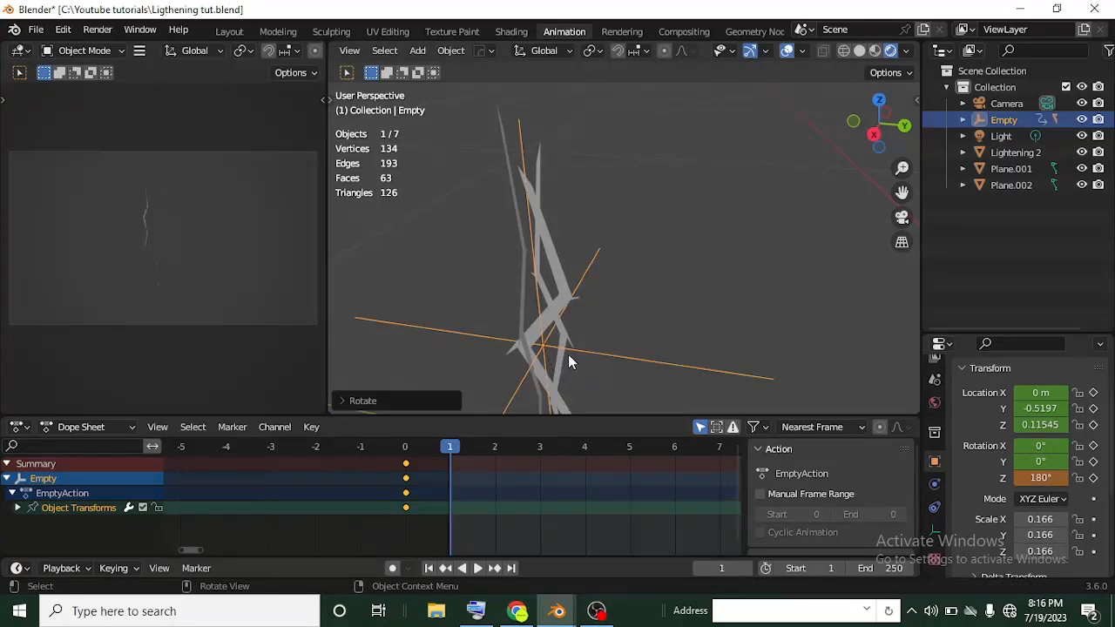
key("i")
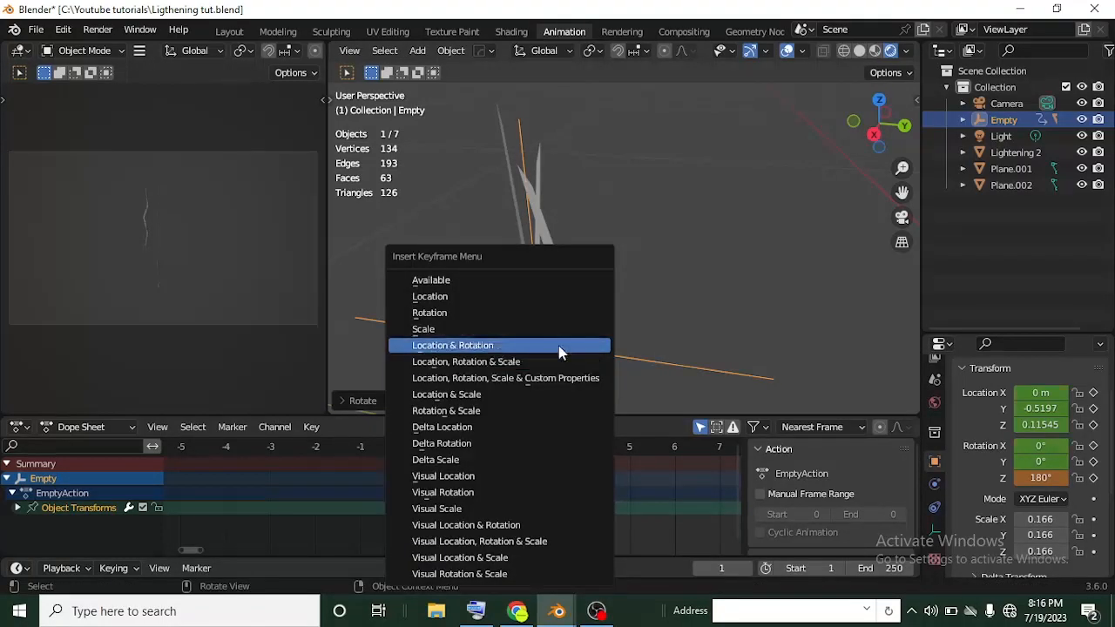
left_click(559, 348)
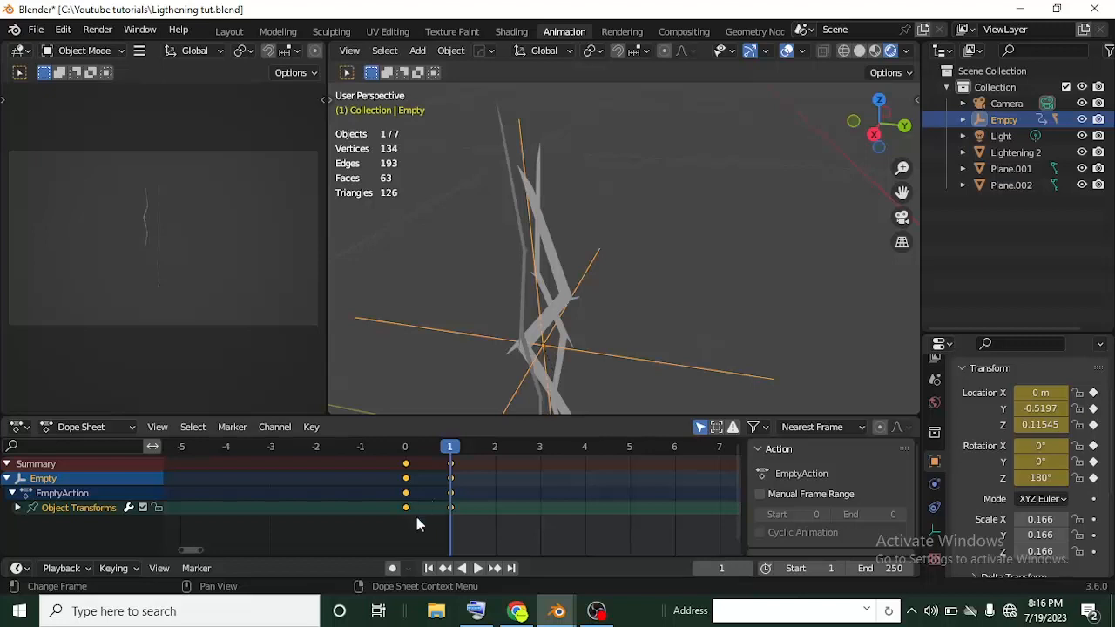
Step: Duplicate the Empty's frame 0 keyframes and place the copy at frame 2
right_click(409, 470)
right_click(411, 473)
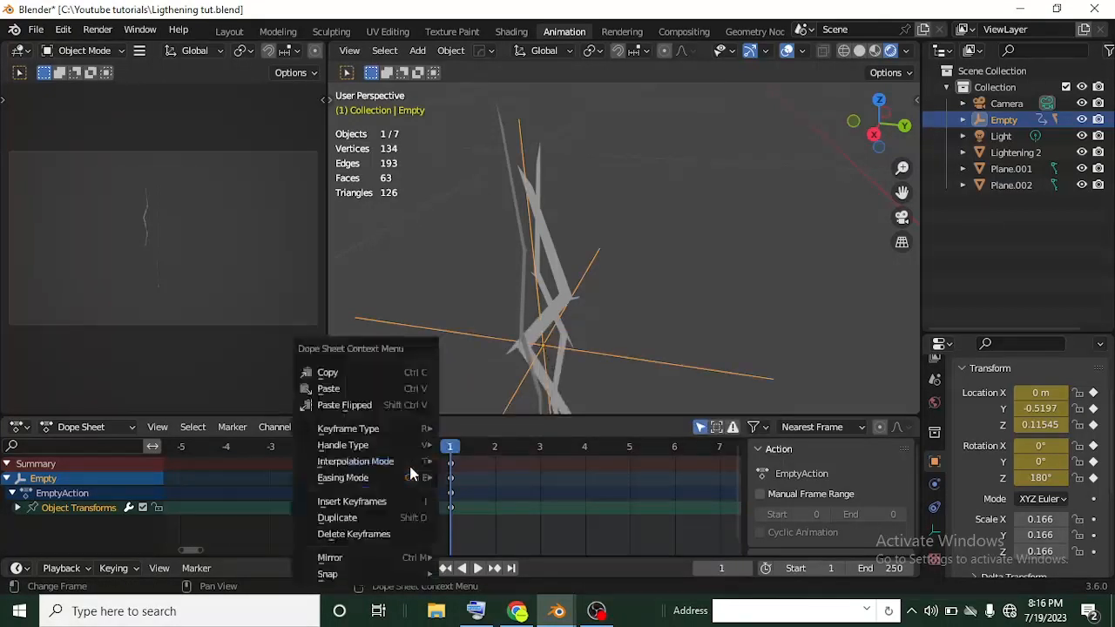
left_click(390, 520)
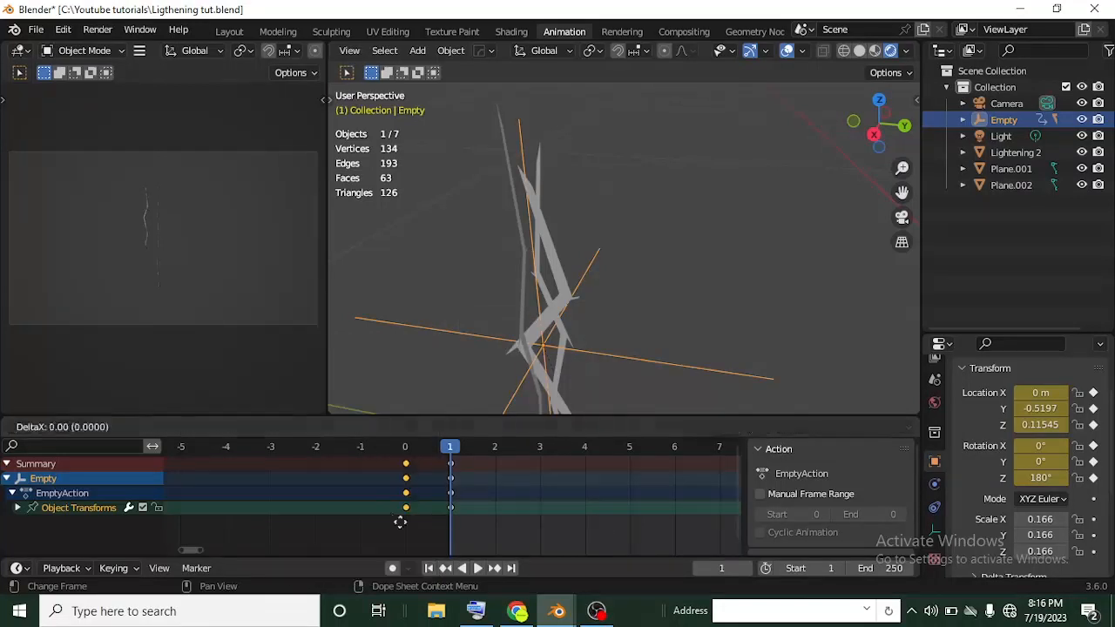
left_click(485, 540)
Step: Scrub through the first frames to check the Empty's rotation, and leave the current frame at 3
key("space")
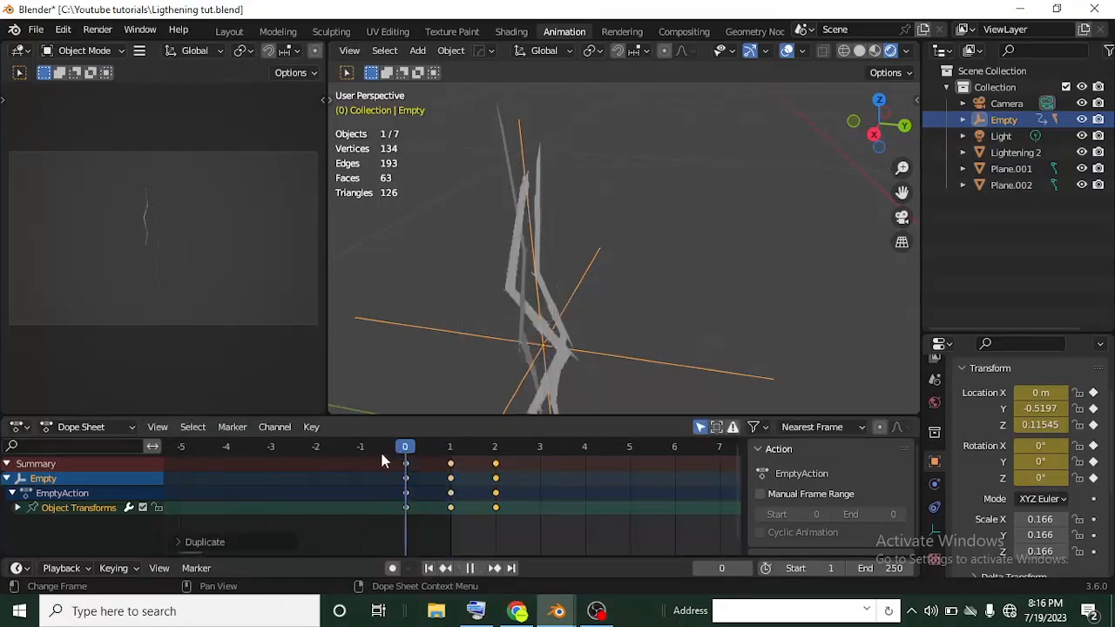
key("space")
scroll(502, 466, "down", 5)
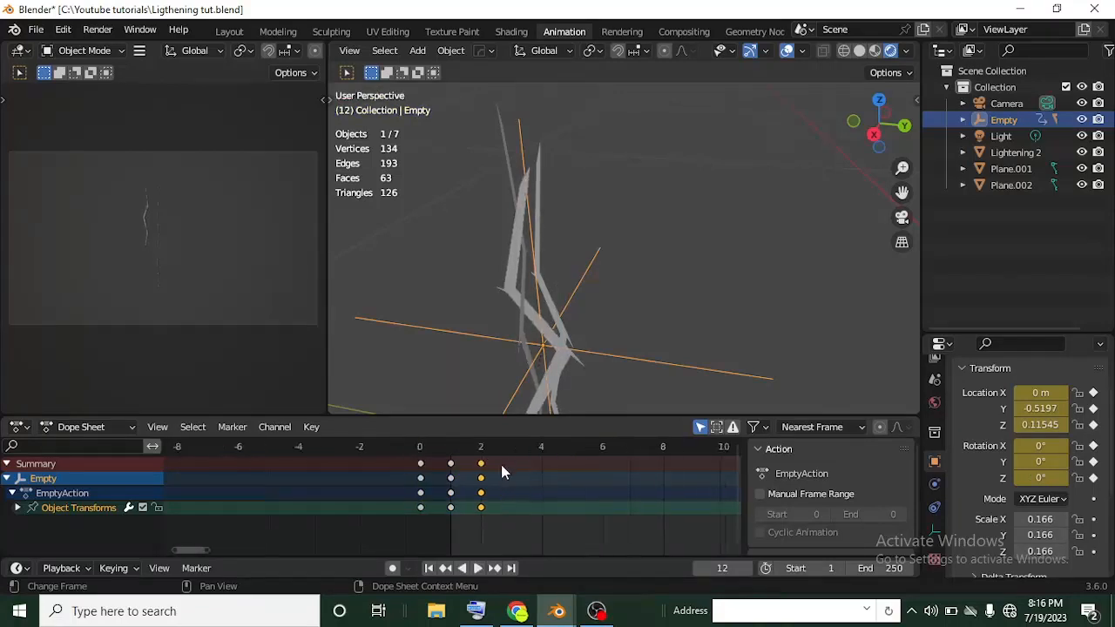
scroll(501, 470, "down", 3)
key("space")
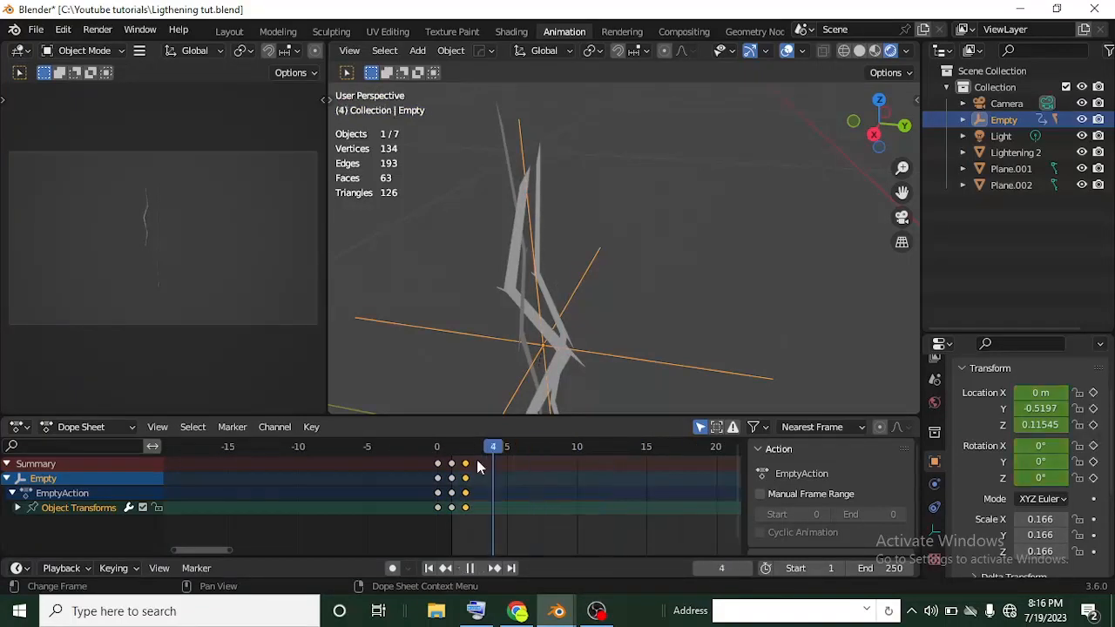
scroll(488, 488, "up", 3)
key("space")
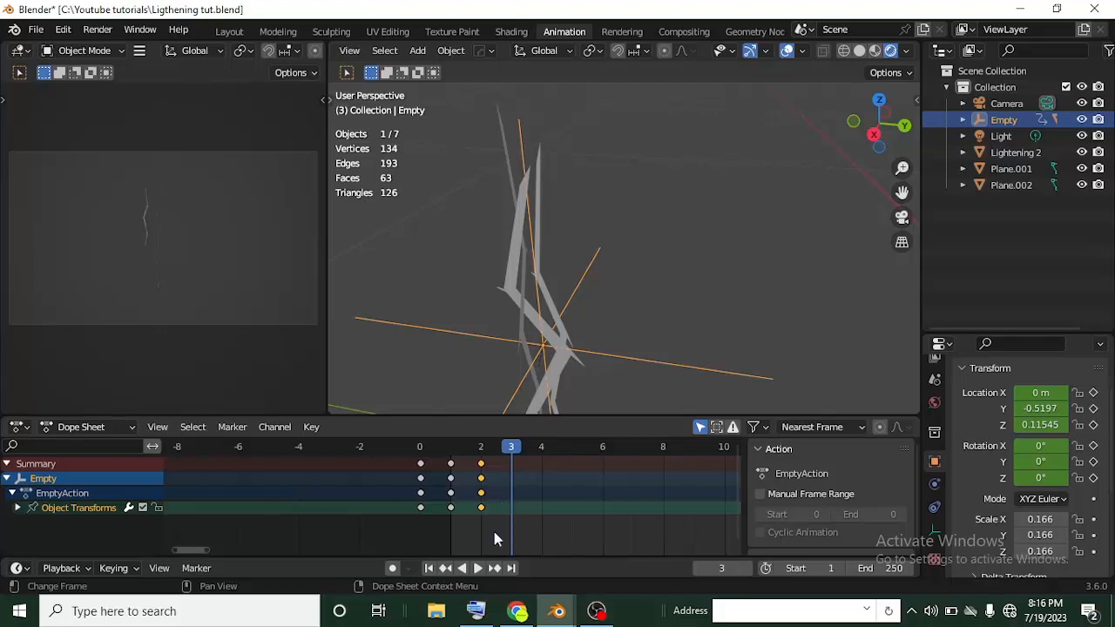
Step: Duplicate the Empty's frame 1 keyframes and place the copy at frame 3
left_click_drag(511, 521, 439, 453)
right_click(453, 469)
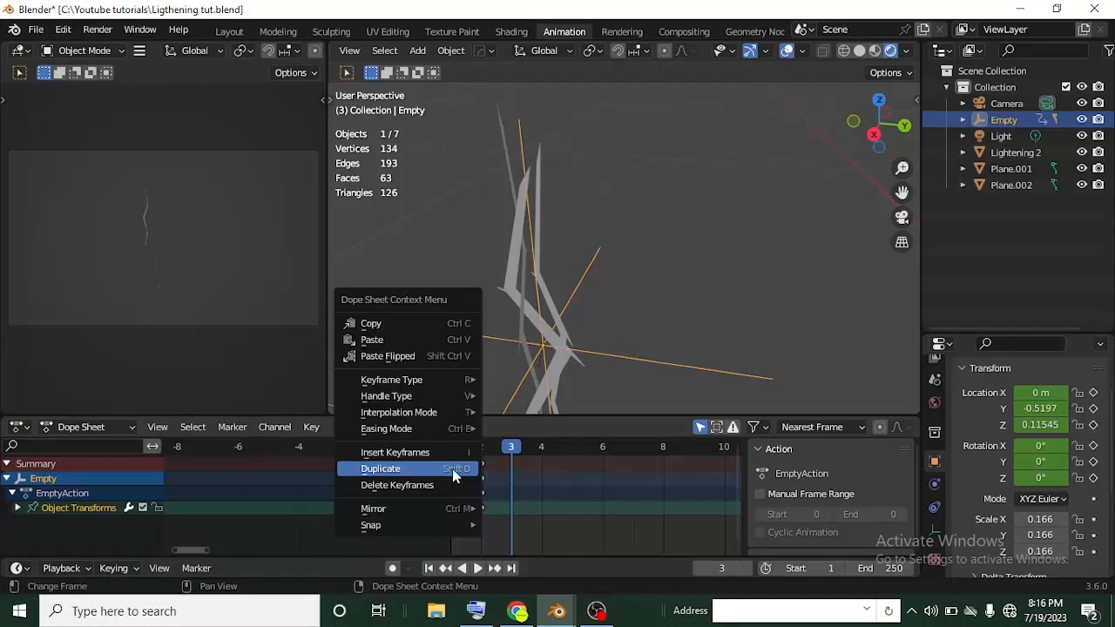
left_click(439, 468)
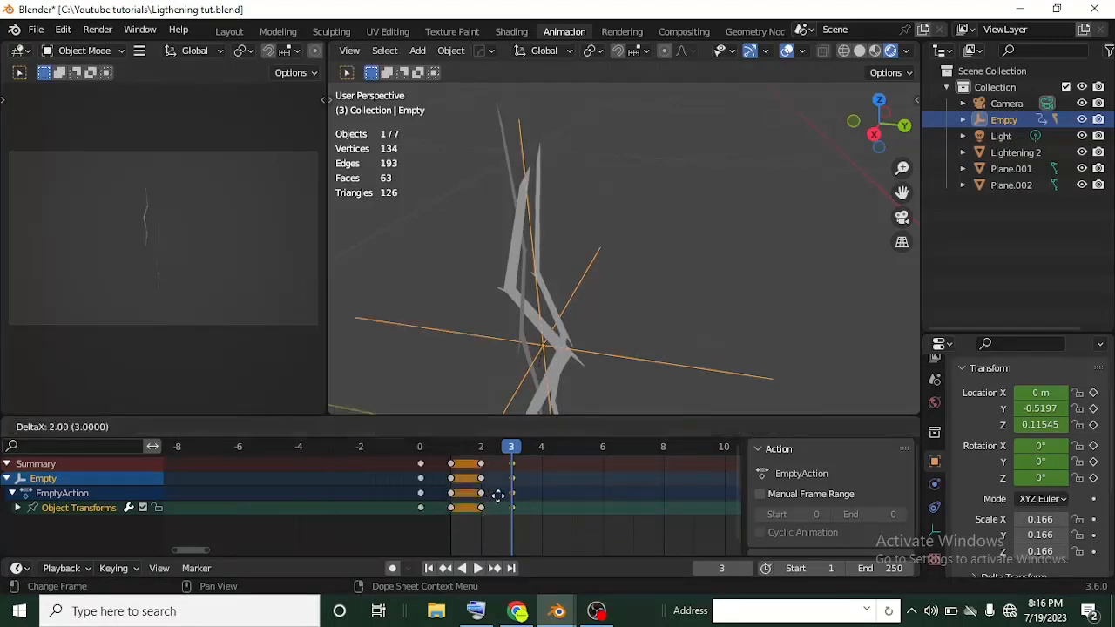
left_click(498, 495)
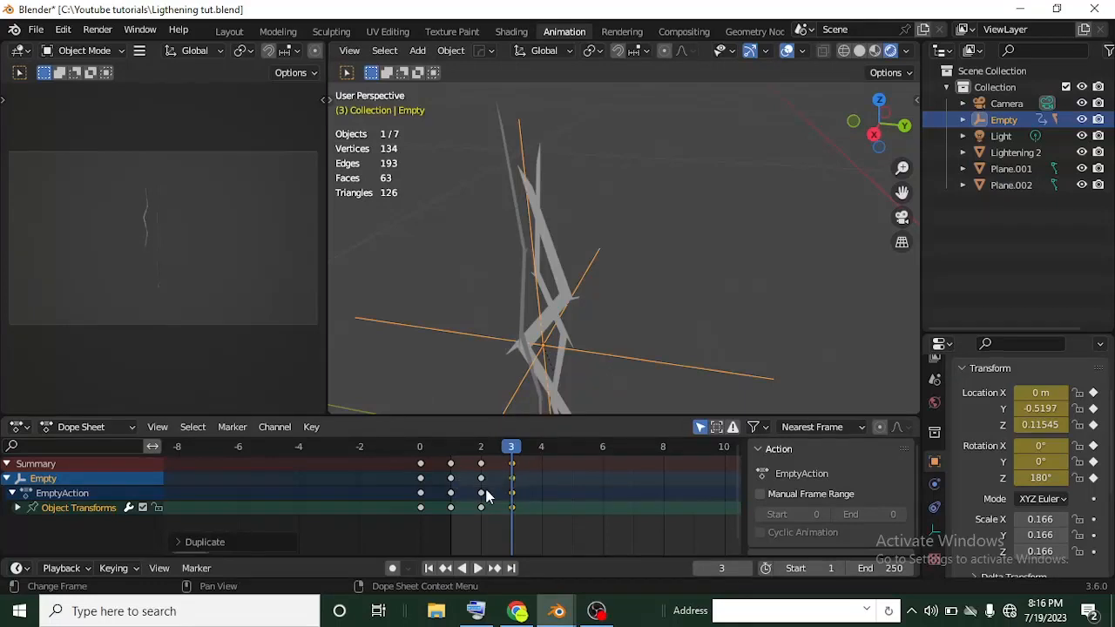
Step: Play back the Empty's rotation, and duplicate its keyframes from frames 0–3 to frames 4–7
scroll(492, 494, "up", 2)
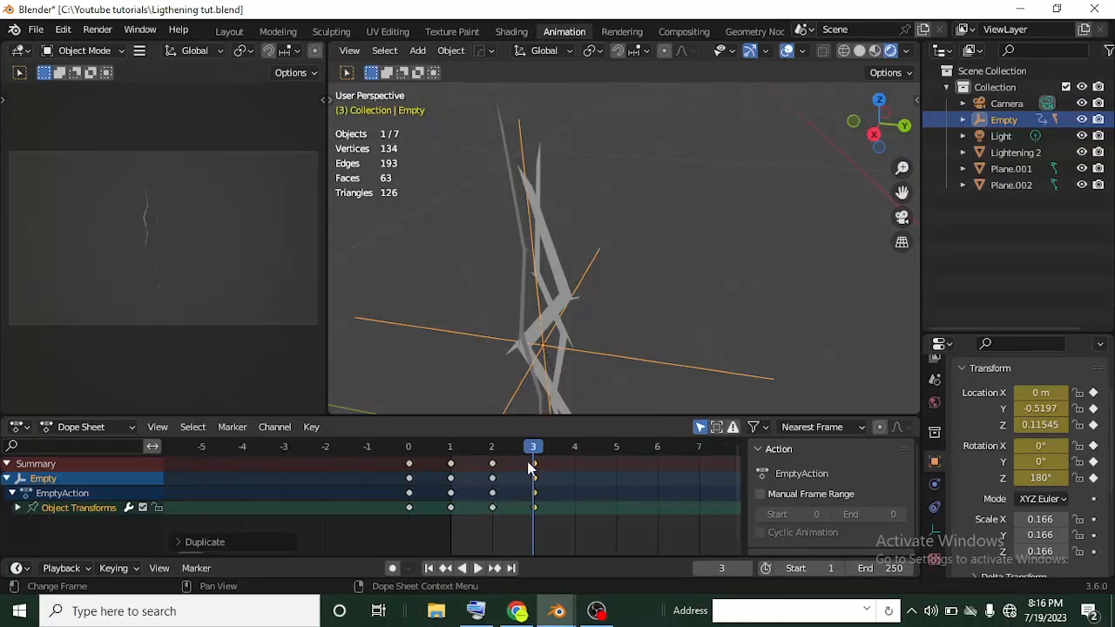
key("space")
key("space")
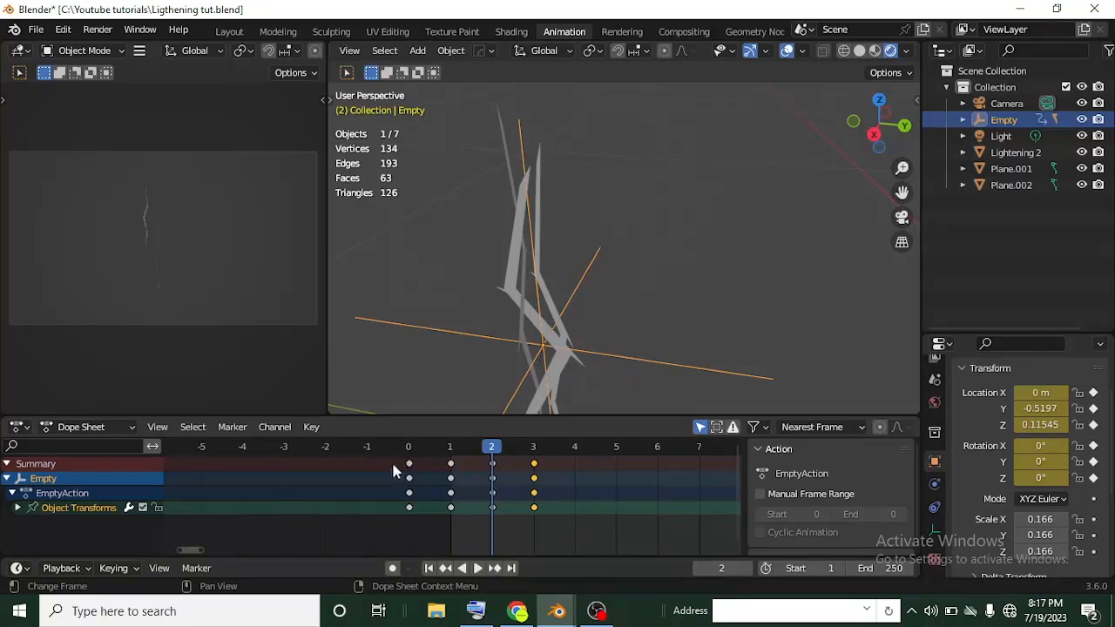
left_click_drag(391, 460, 610, 545)
right_click(530, 495)
left_click(530, 493)
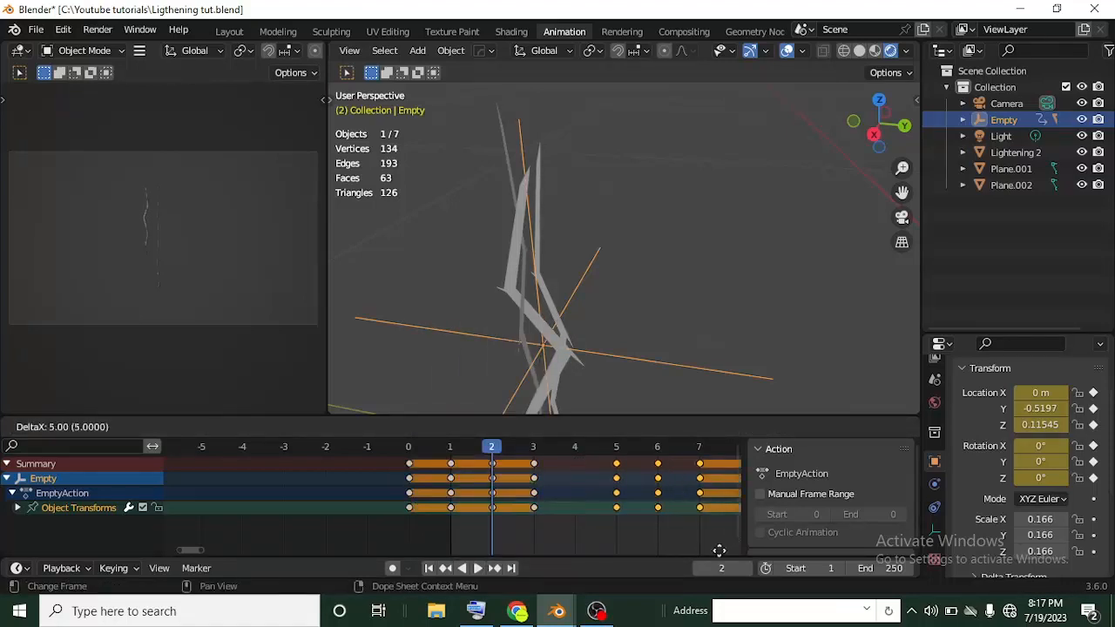
left_click(645, 533)
scroll(614, 526, "down", 2)
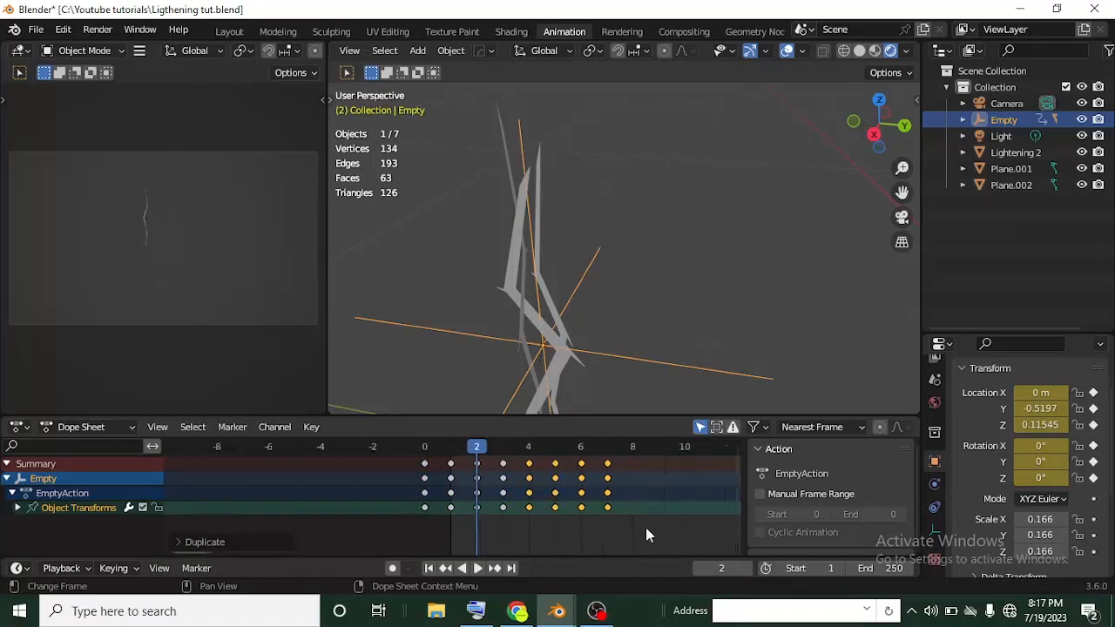
Step: Duplicate the Empty's keyframes from frames 0–7 and place the copies at frames 8–15
left_click_drag(645, 533, 418, 448)
right_click(431, 475)
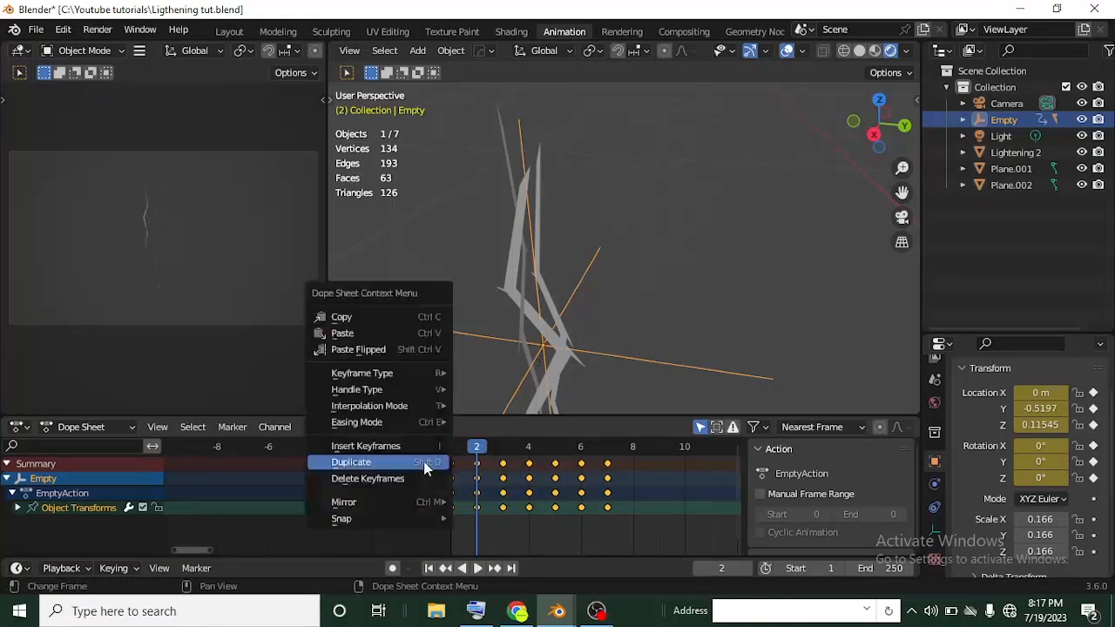
left_click(426, 463)
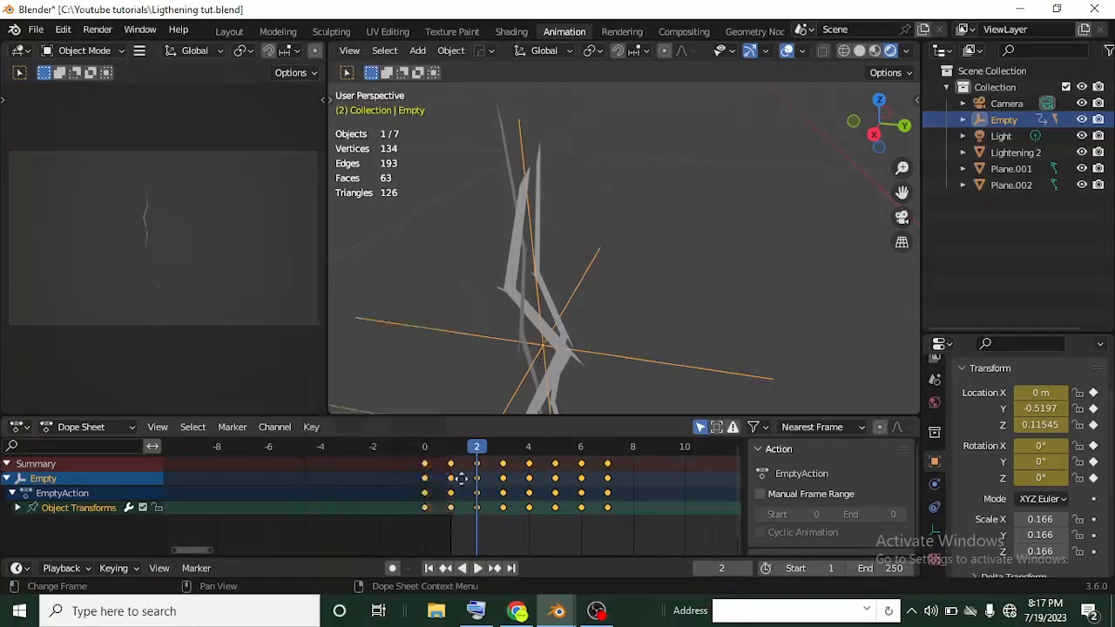
left_click(634, 526)
scroll(606, 521, "down", 2)
scroll(579, 506, "down", 1)
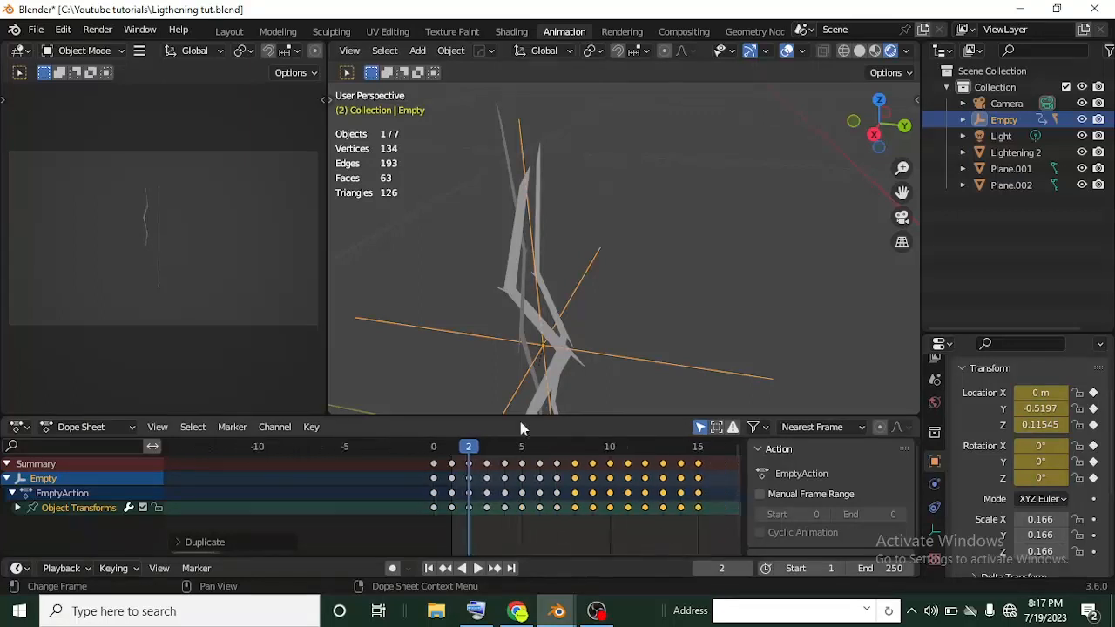
Step: Duplicate the Empty and place the copy just beside the original at the grey lightning bolts
middle_click_drag(577, 355, 616, 352)
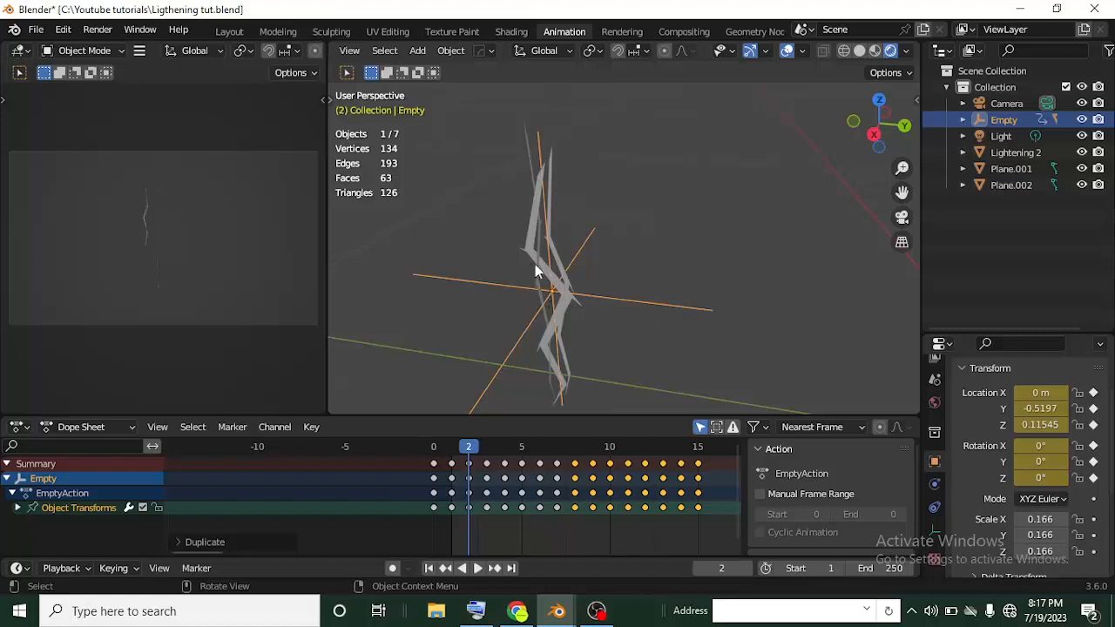
right_click(640, 304)
mouse_move(637, 300)
left_click(626, 317)
left_click(613, 301)
right_click(613, 301)
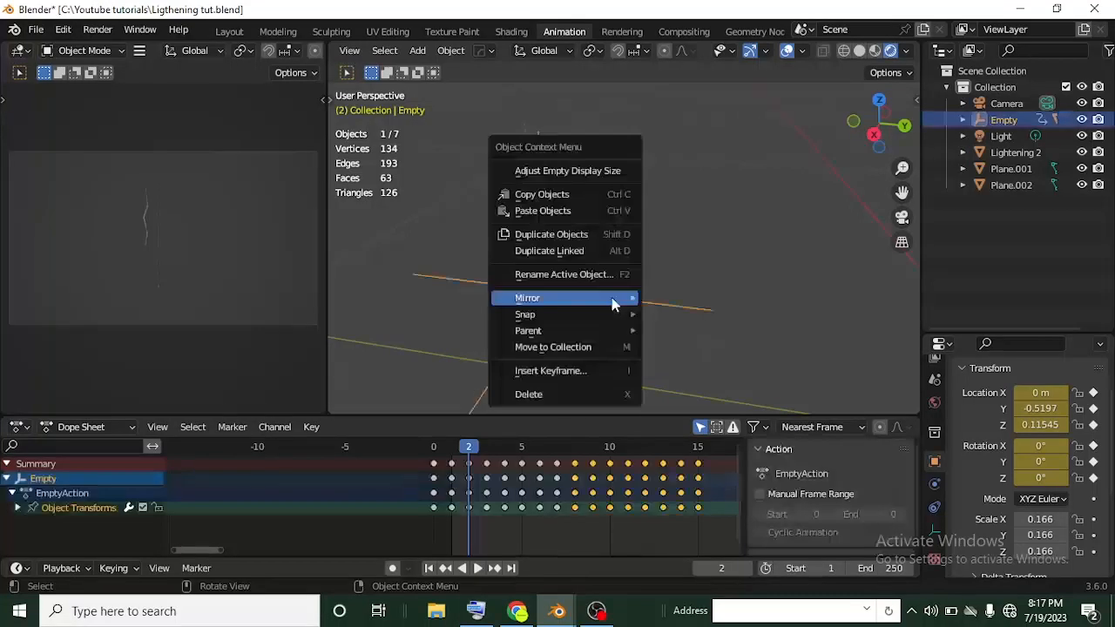
mouse_move(612, 301)
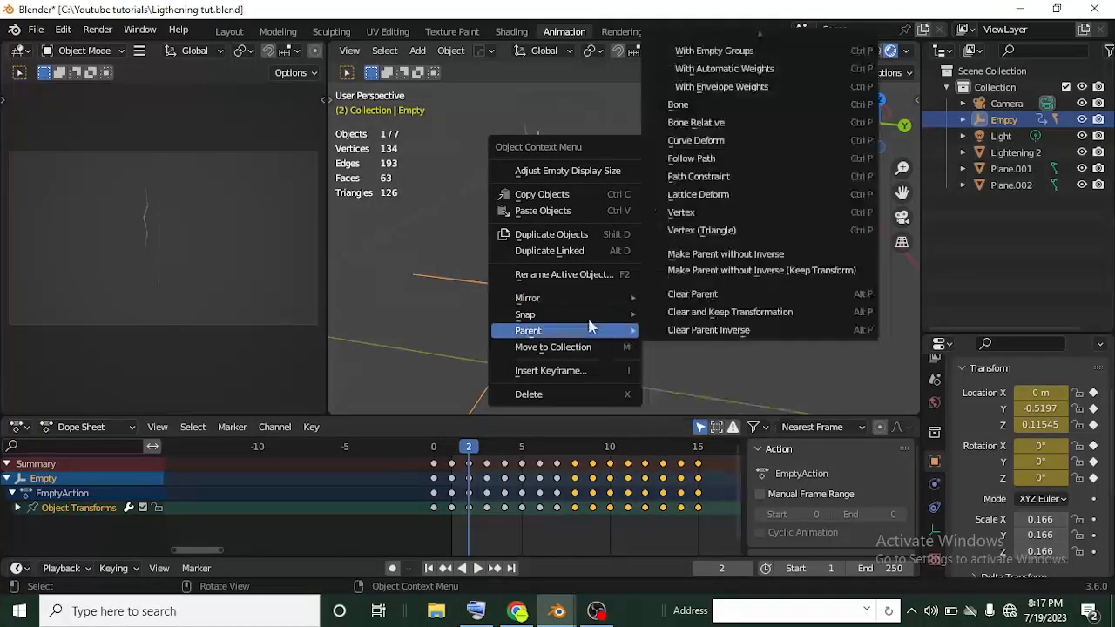
left_click(575, 251)
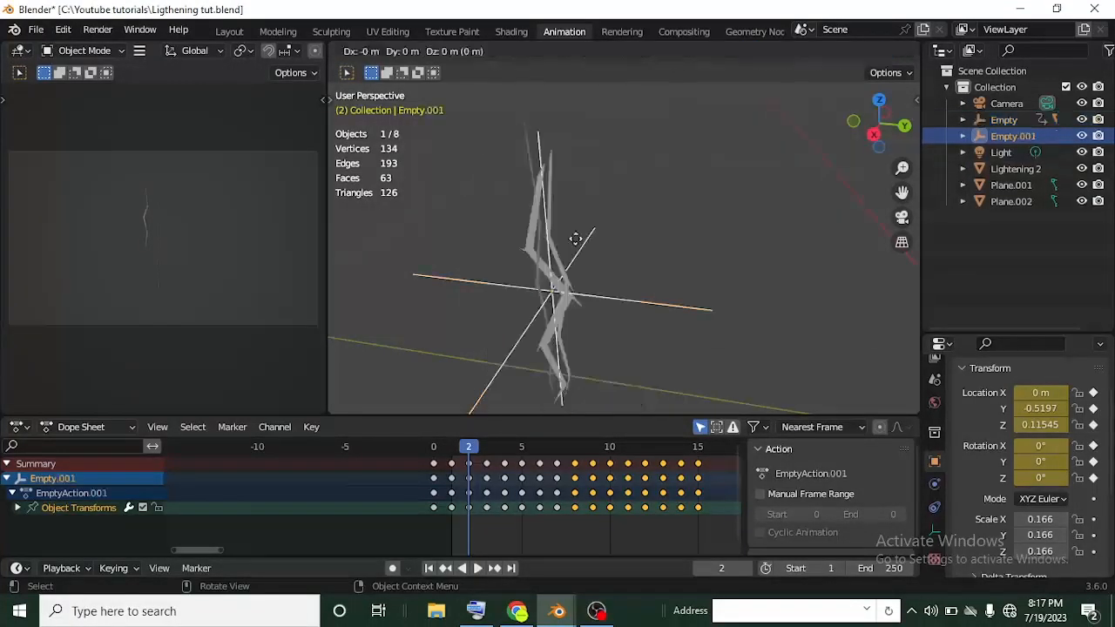
left_click(617, 274)
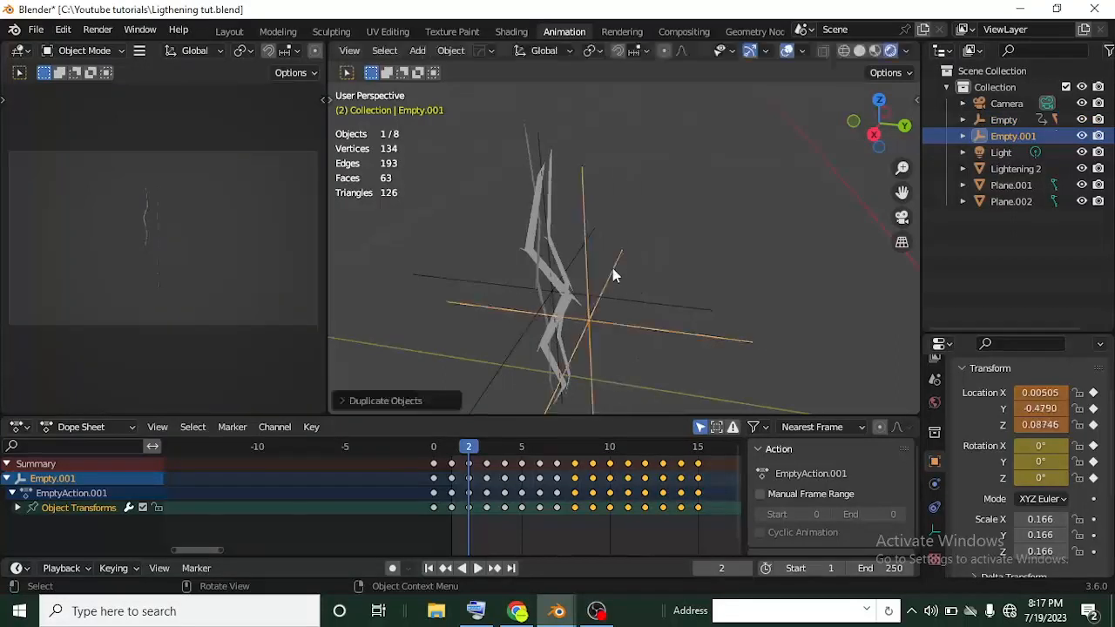
middle_click_drag(601, 324, 578, 379)
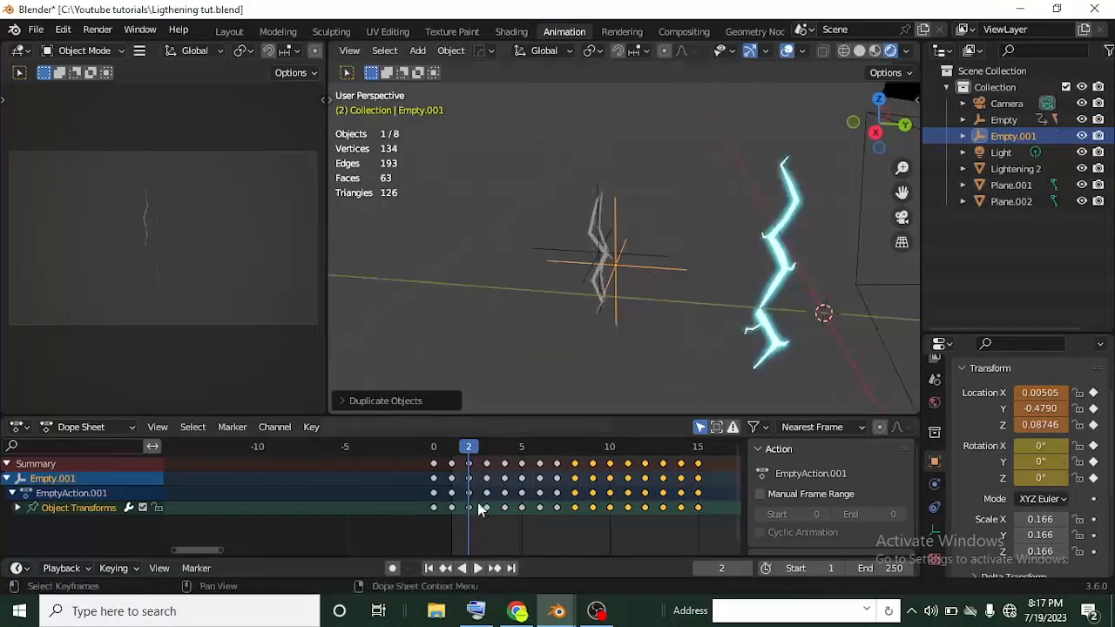
scroll(594, 374, "up", 3)
key("a")
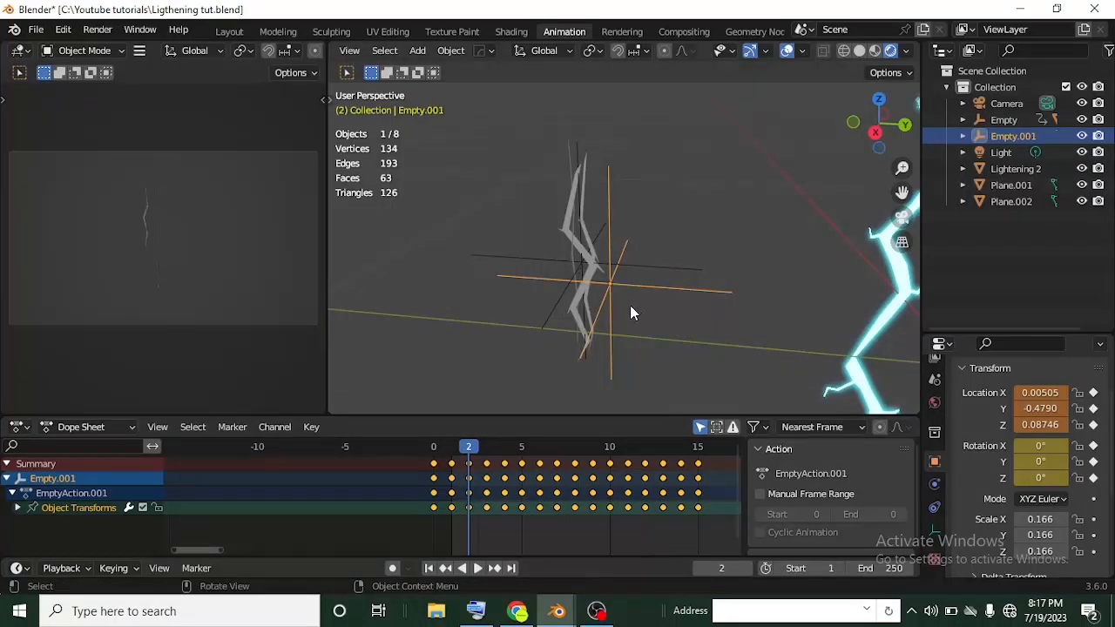
key("Delete")
middle_click_drag(654, 356, 625, 362)
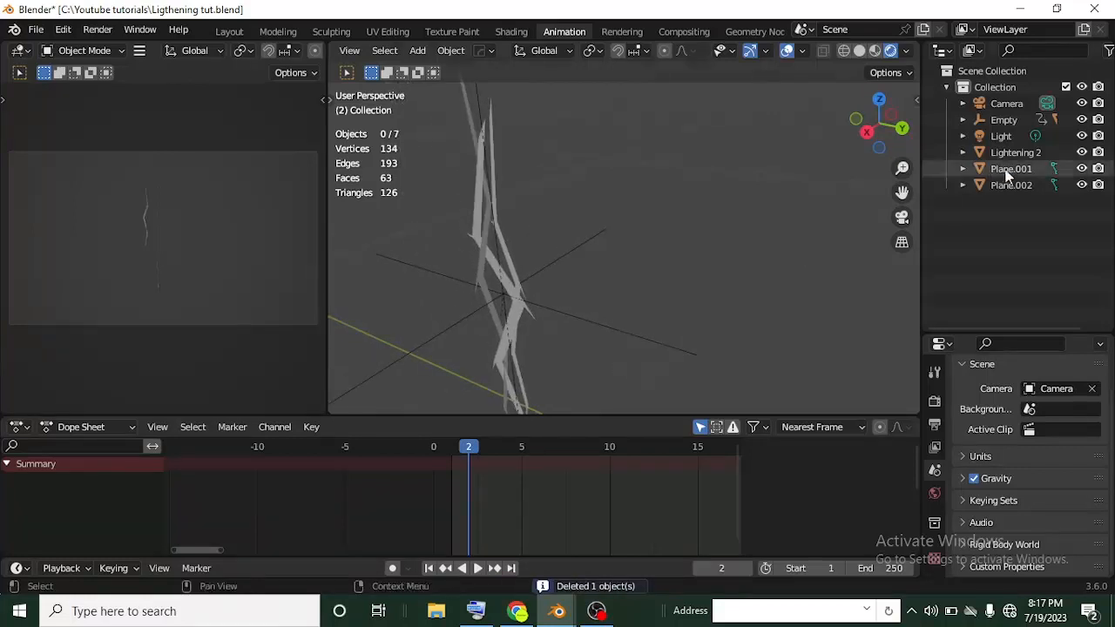
key("ctrl+z")
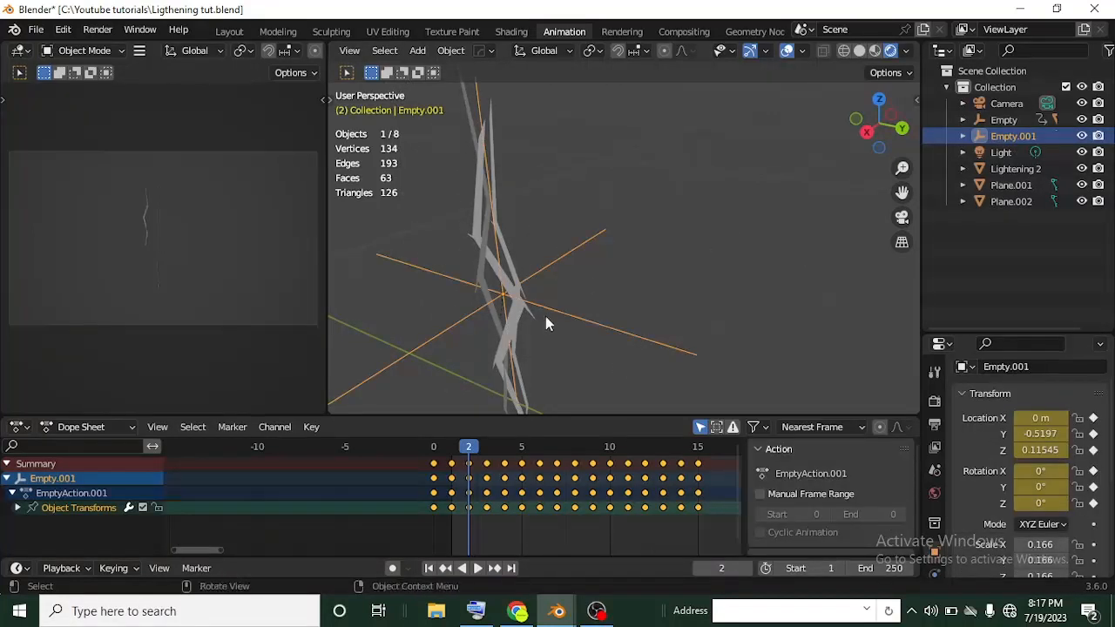
Step: Move Empty.001 clear of the original Empty and delete all of its keyframes
mouse_move(545, 323)
middle_mouse_down()
mouse_move(630, 304)
mouse_move(644, 331)
middle_mouse_up()
key("g")
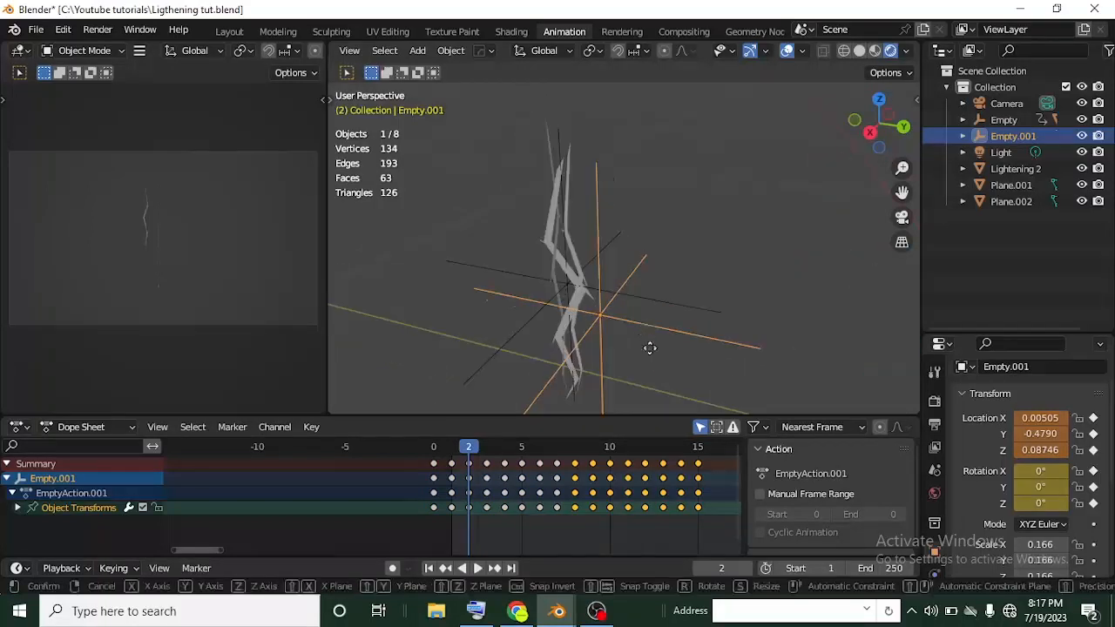
left_click(672, 369)
left_click(639, 349)
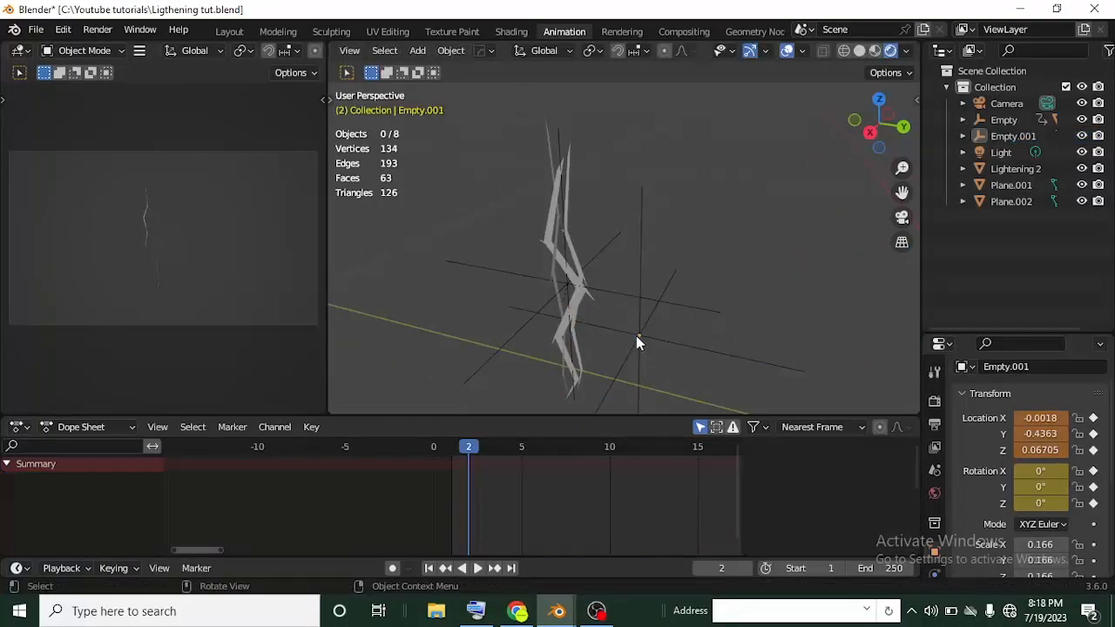
left_click(637, 341)
left_click_drag(710, 533, 413, 445)
key("Delete")
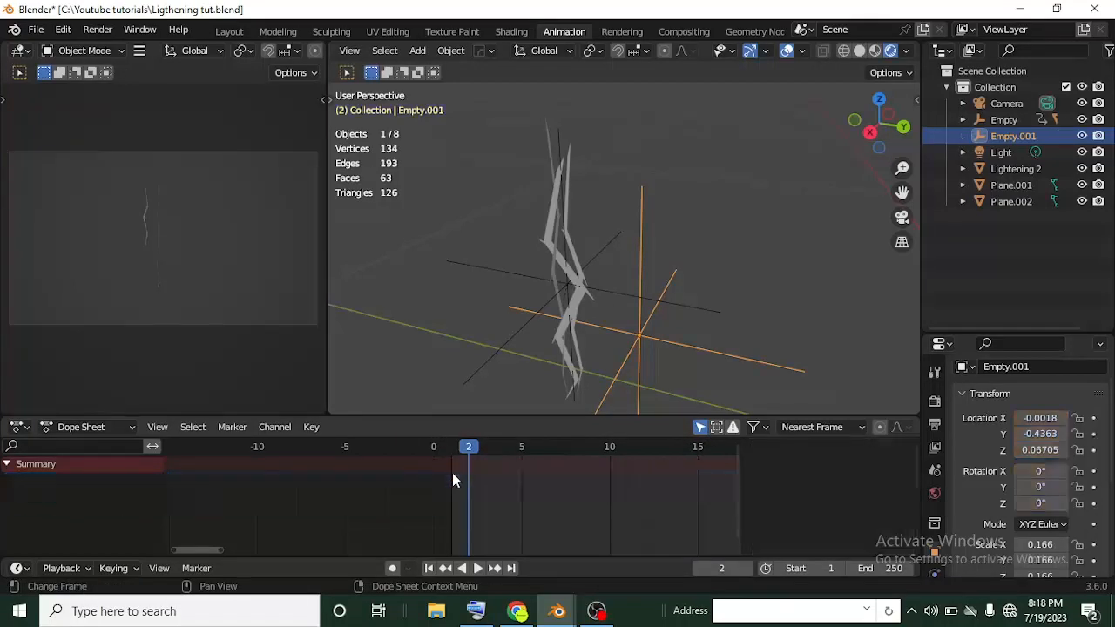
Step: Move Empty.001 back over the centre of the grey lightning bolts
middle_click_drag(630, 341, 667, 347)
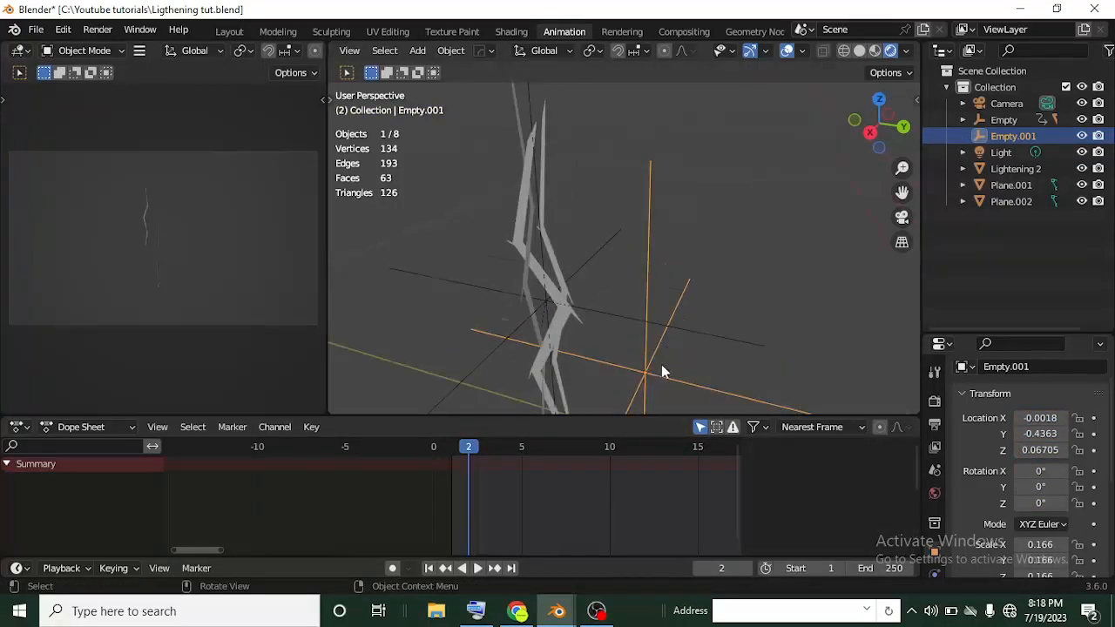
scroll(661, 364, "down", 4)
key("g")
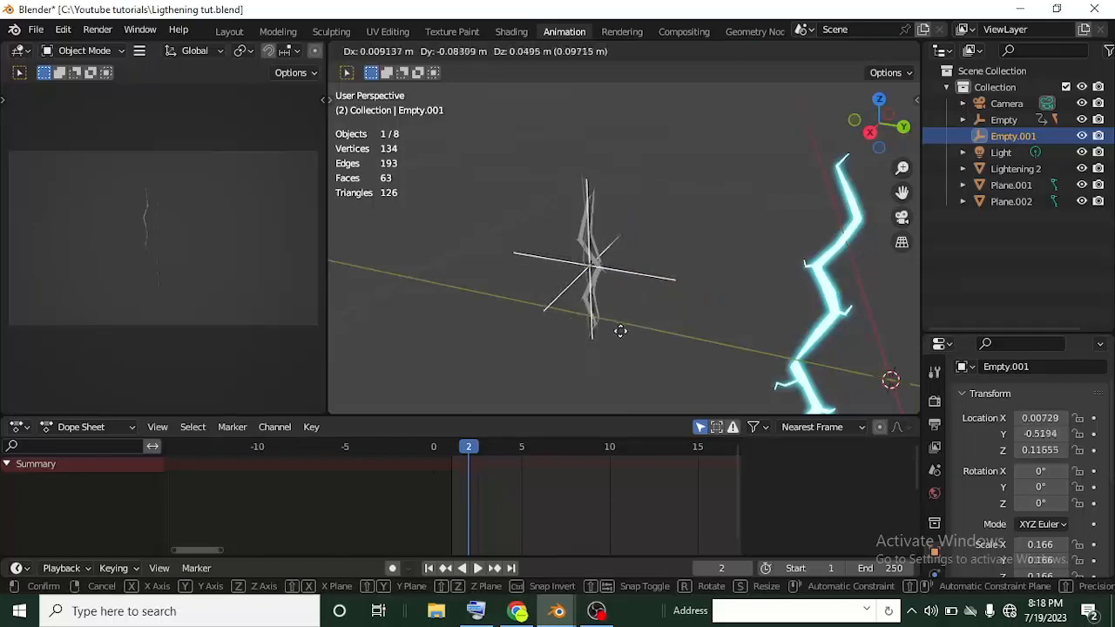
left_click(620, 329)
Step: Align Empty.001 with the original Empty by moving it along Z to about 0.1146 and along X to about -0.0002
scroll(620, 329, "up", 4)
middle_click_drag(596, 351, 618, 326)
key("g")
key("z")
left_click(627, 342)
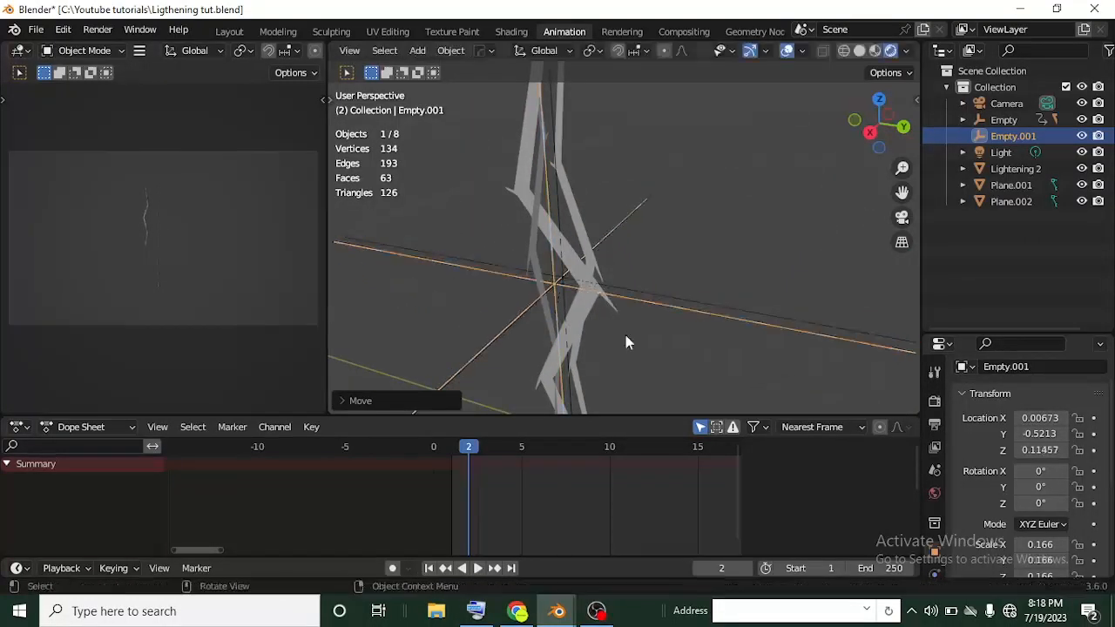
key("g")
key("x")
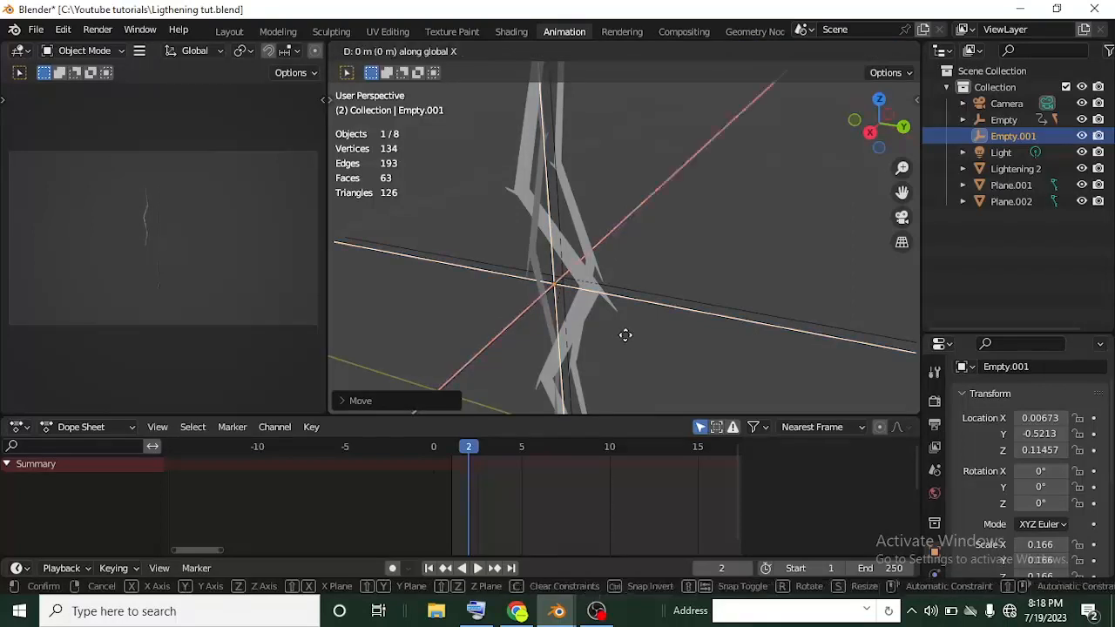
left_click(638, 340)
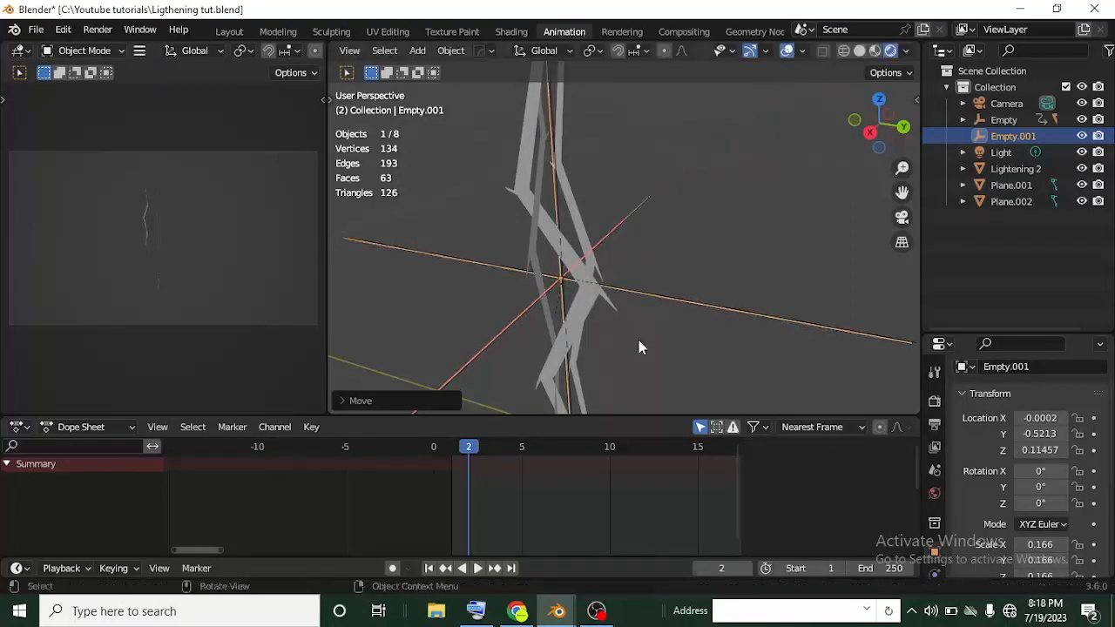
Step: Parent the Plane.002 bolt to Empty.001 using Object (Keep Transform)
mouse_move(638, 340)
middle_mouse_down()
mouse_move(619, 313)
mouse_move(653, 350)
mouse_move(639, 318)
mouse_move(636, 334)
middle_mouse_up()
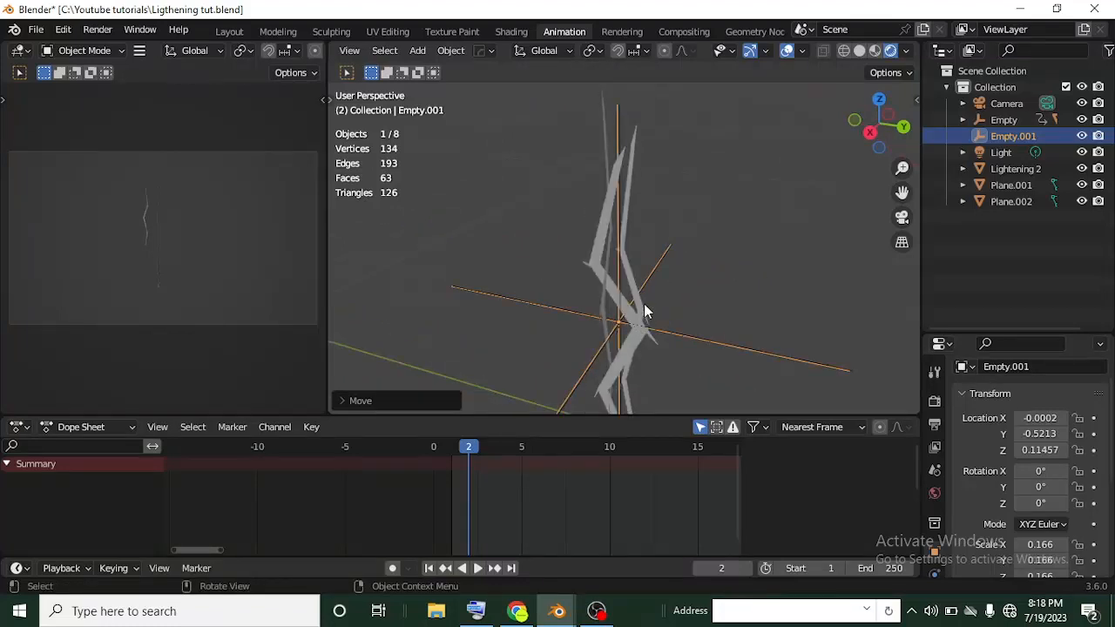
left_click(635, 301)
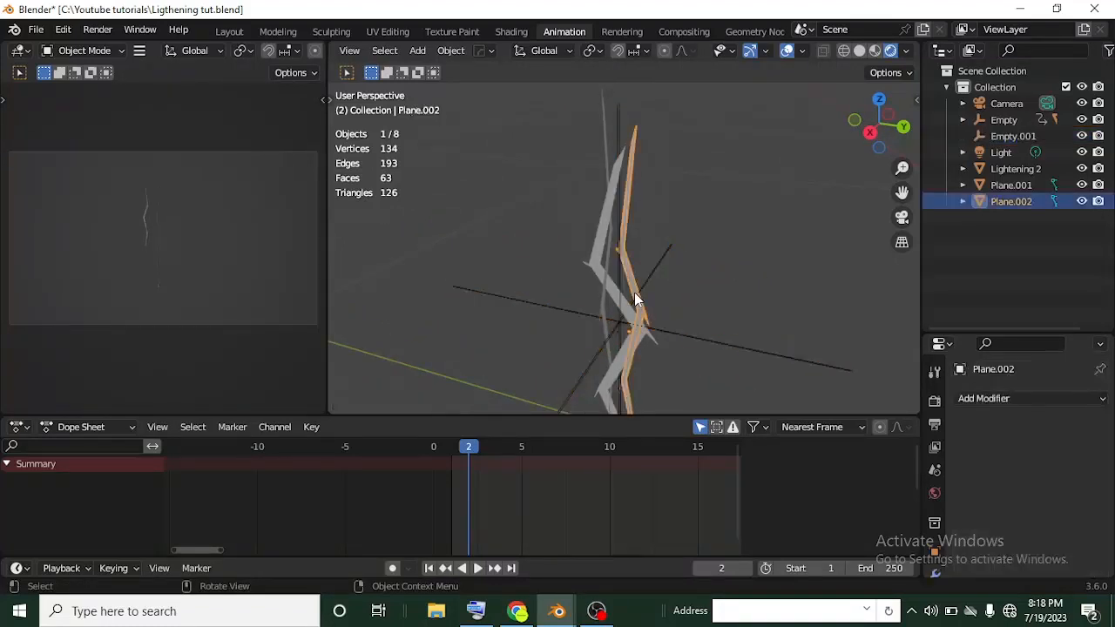
scroll(627, 333, "up", 2)
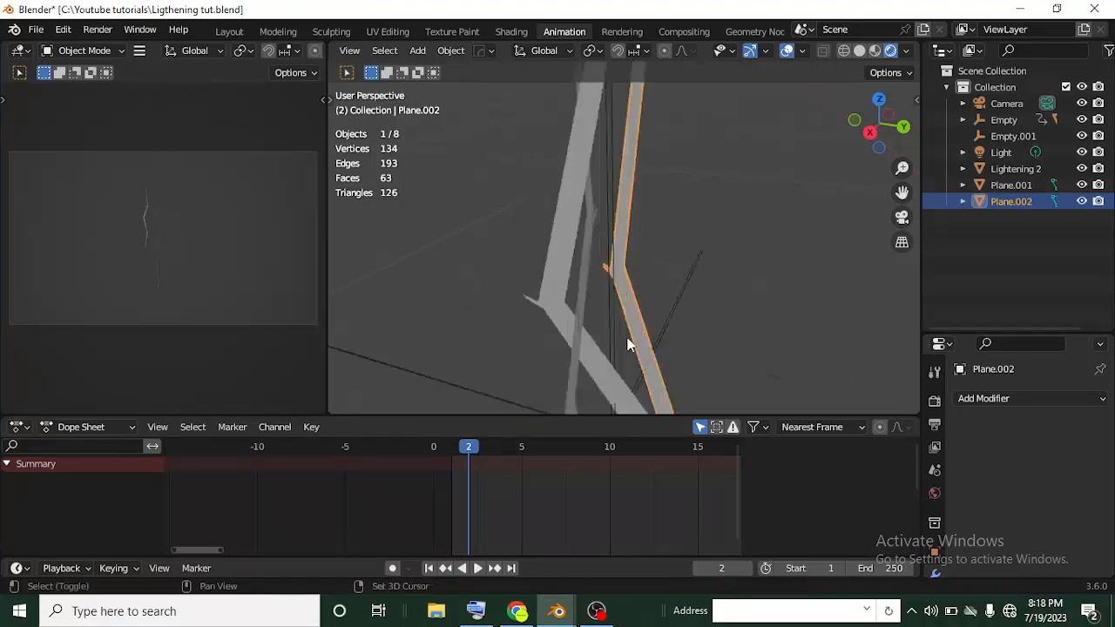
middle_click_drag(630, 344, 611, 286, "shift")
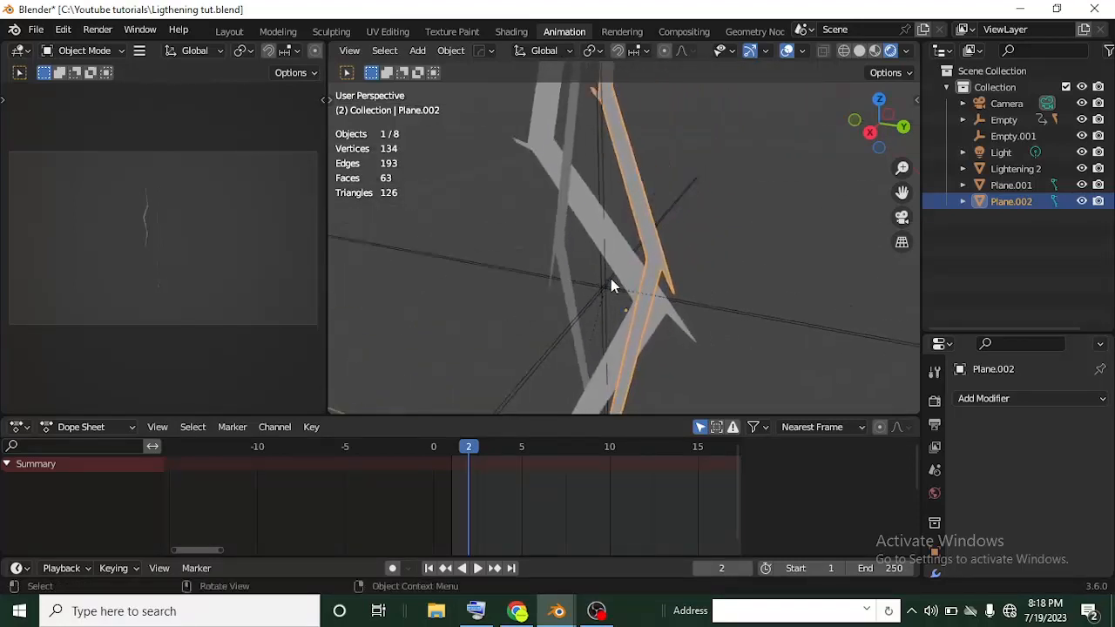
left_click(602, 285, "shift")
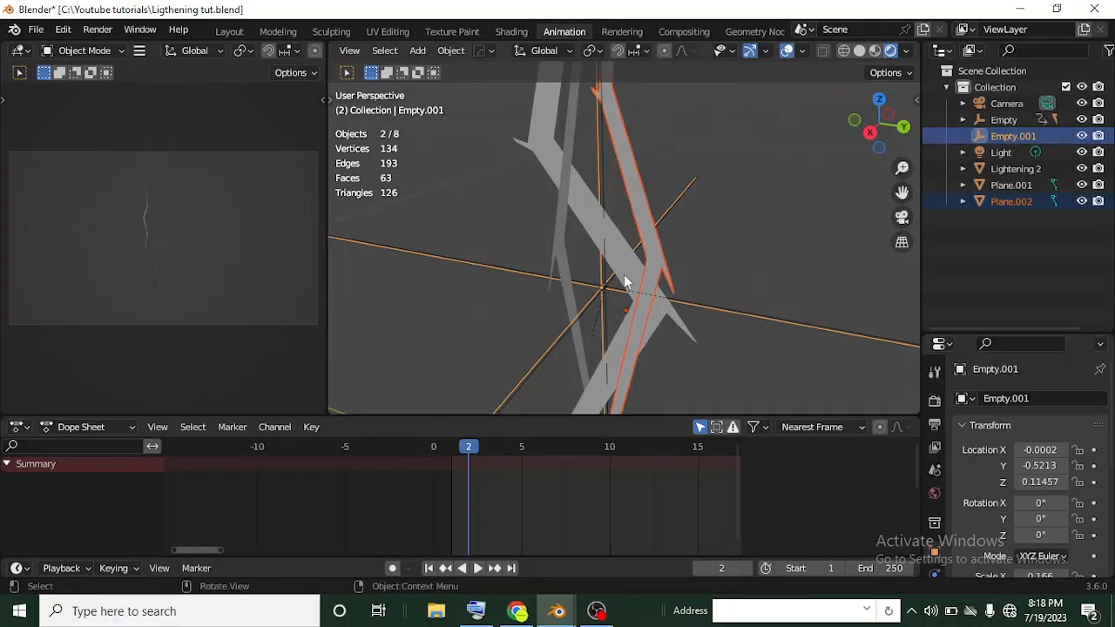
key("ctrl+p")
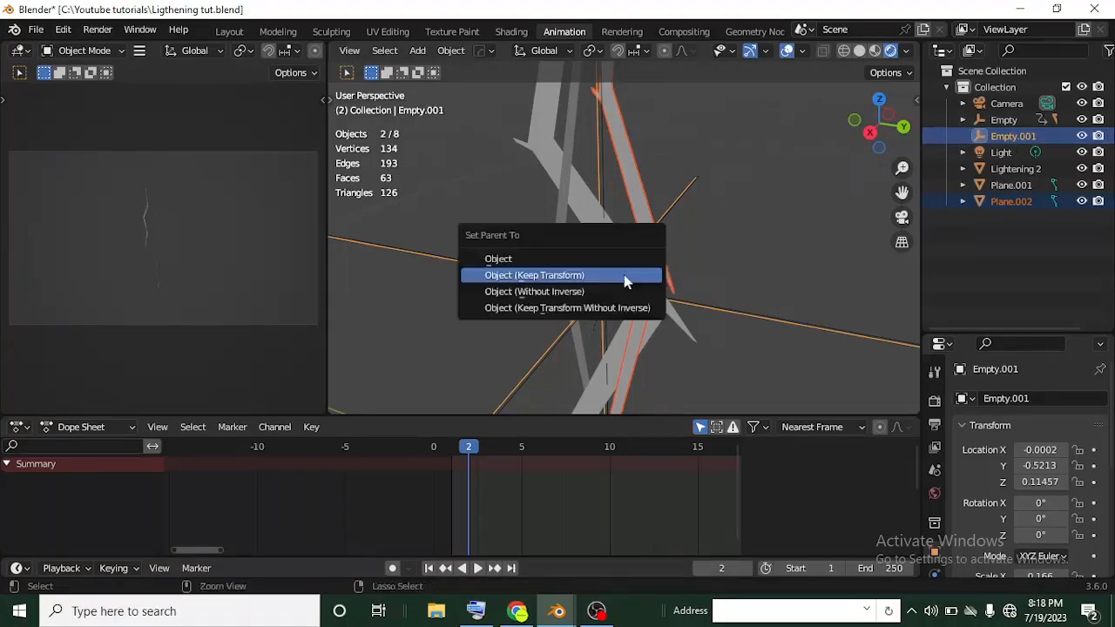
left_click(624, 275)
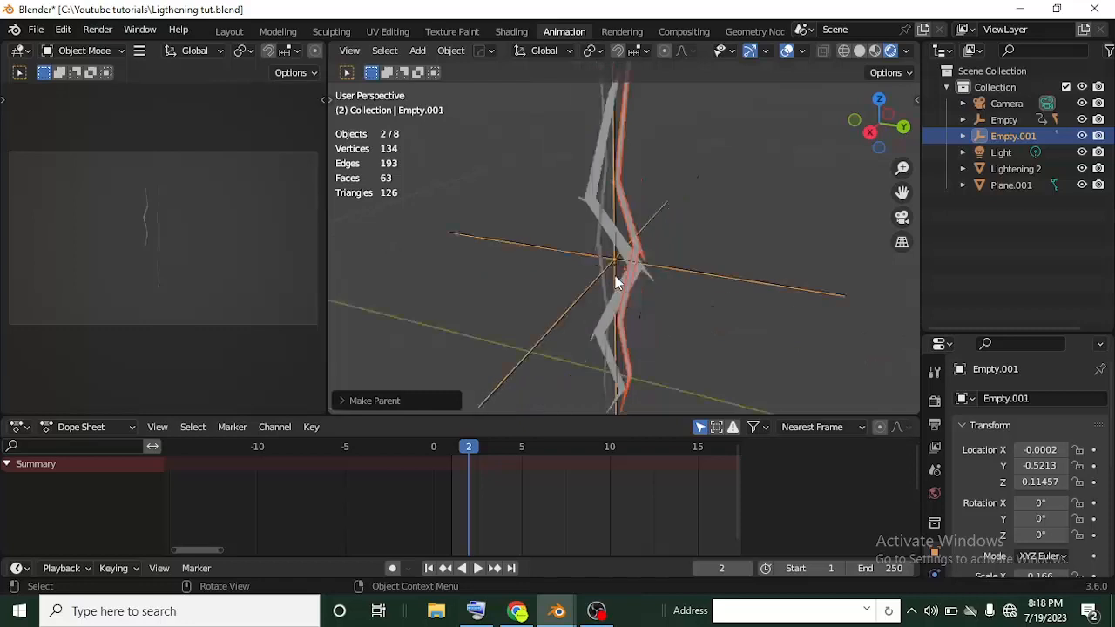
Step: Try duplicating Empty.001 together with its Plane.002 bolt in place, and undo the duplication and the parenting
right_click(692, 288)
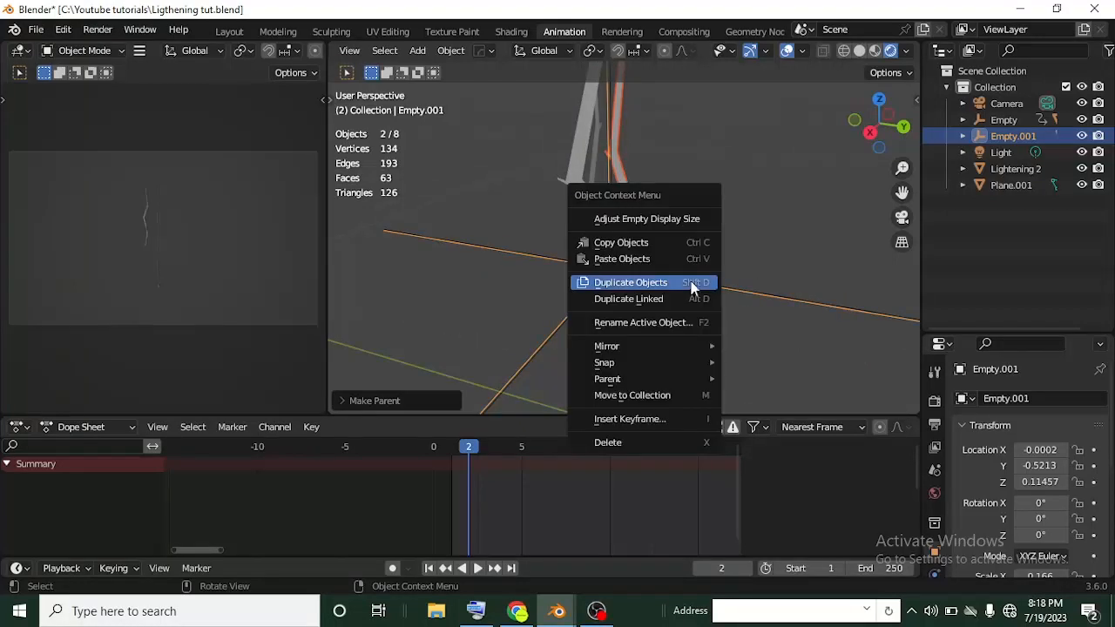
left_click(646, 287)
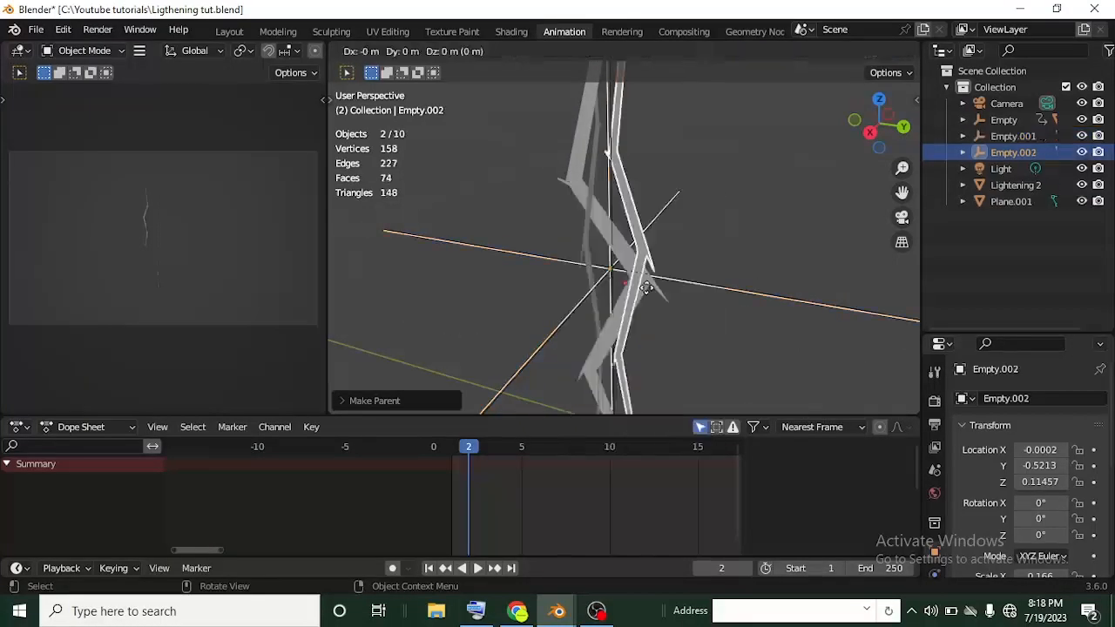
right_click(682, 325)
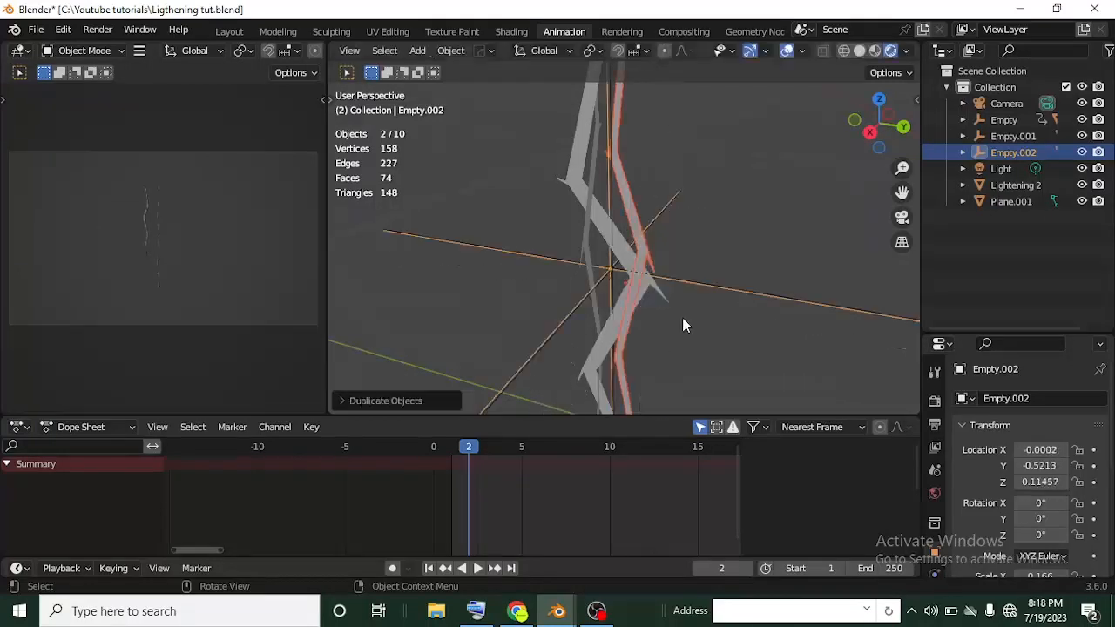
key("ctrl+z")
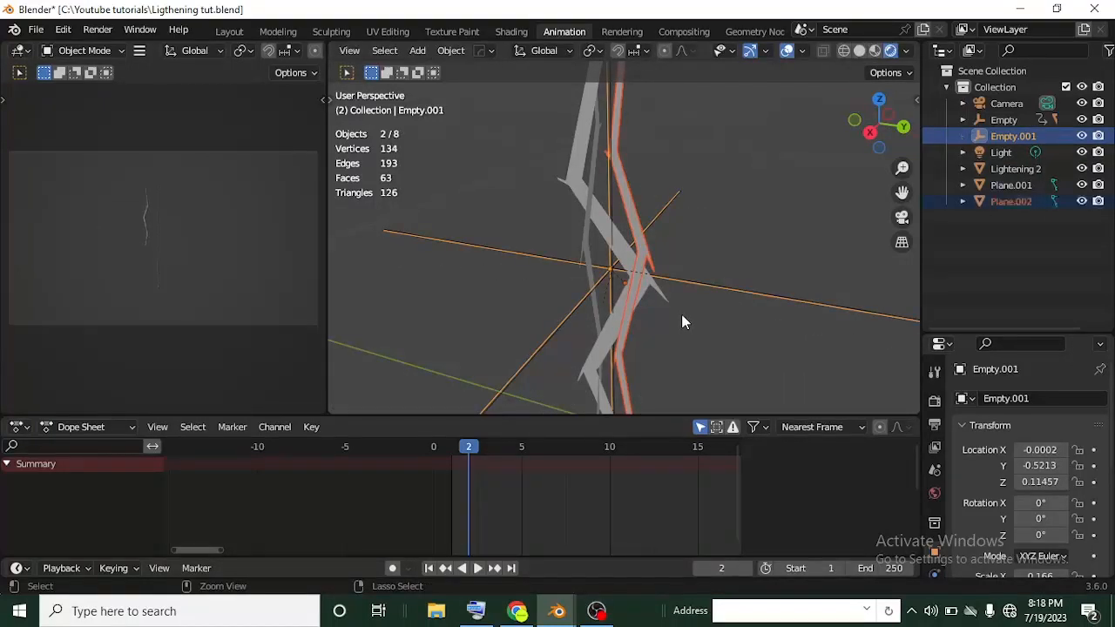
Step: Duplicate Empty.001 together with the Plane.002 bolt and place the copies beside the originals, at about Y -0.474 m
key("g")
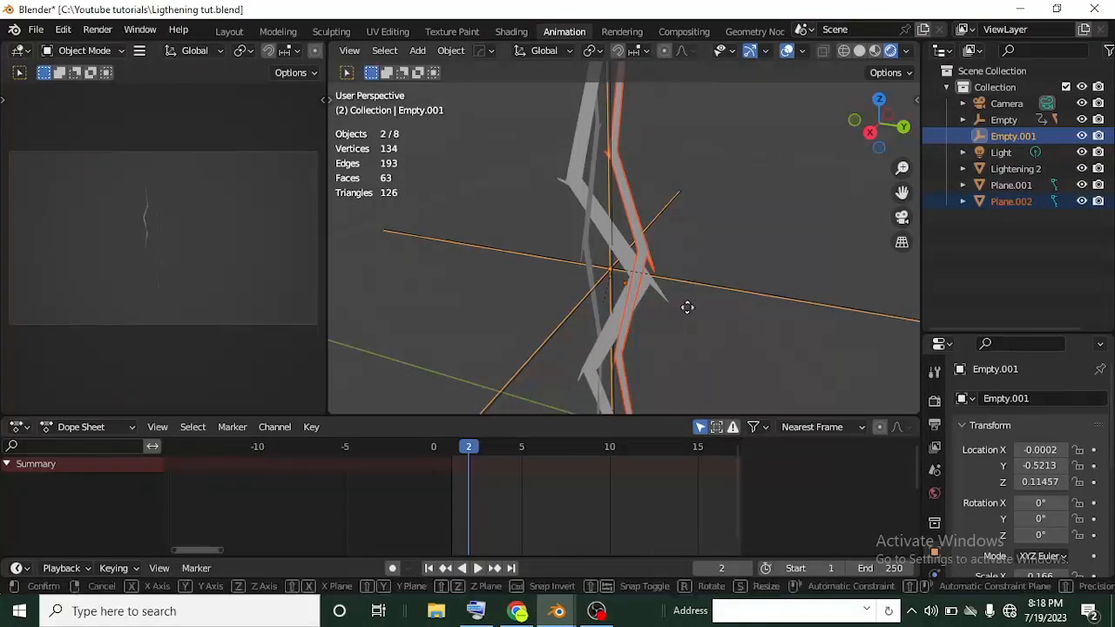
right_click(766, 331)
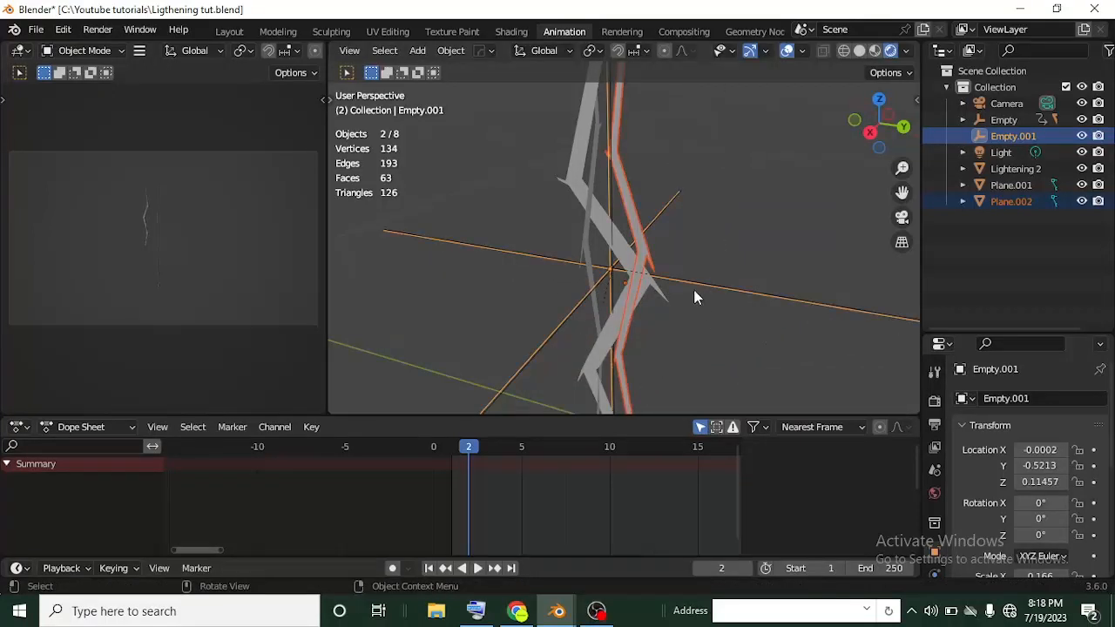
scroll(693, 290, "down", 4)
middle_click_drag(682, 296, 695, 304)
scroll(695, 304, "up", 7)
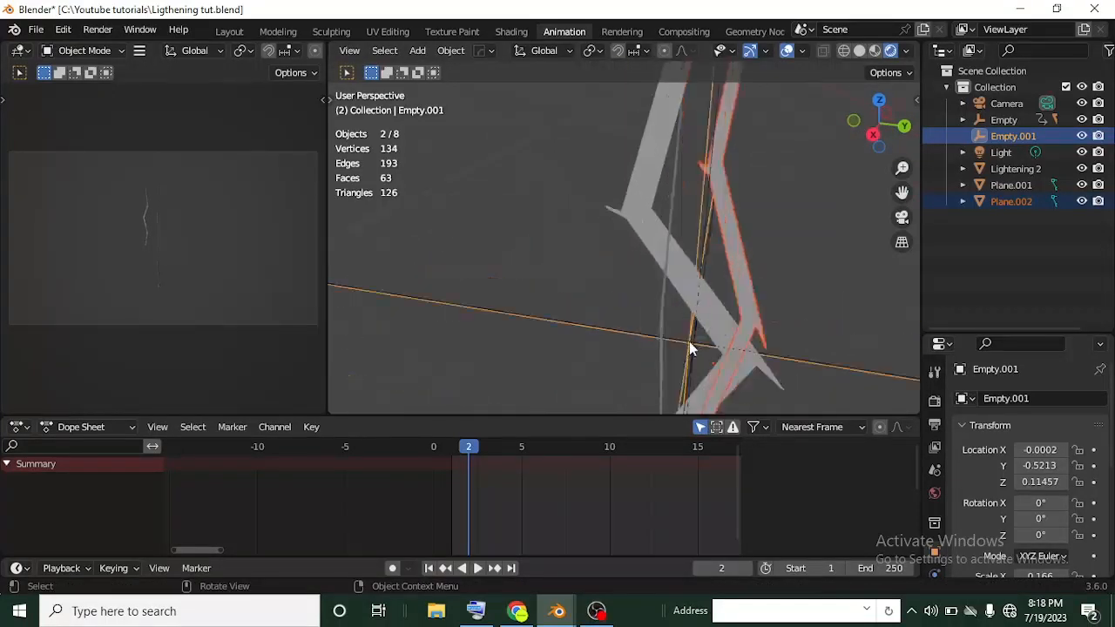
right_click(689, 346)
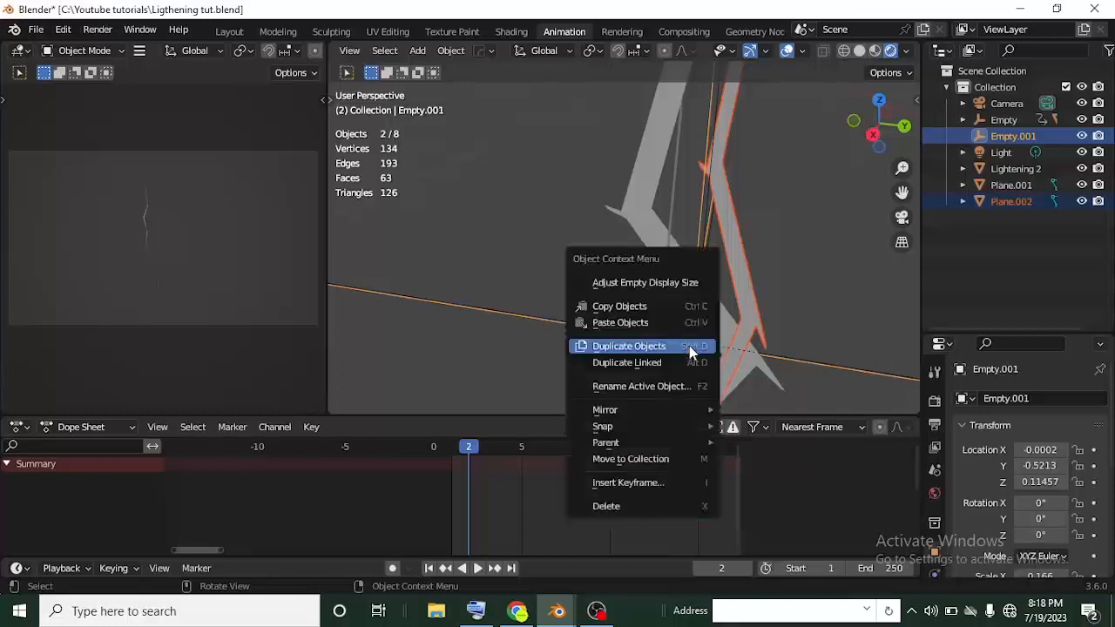
left_click(689, 349)
left_click(825, 346)
scroll(804, 331, "down", 4)
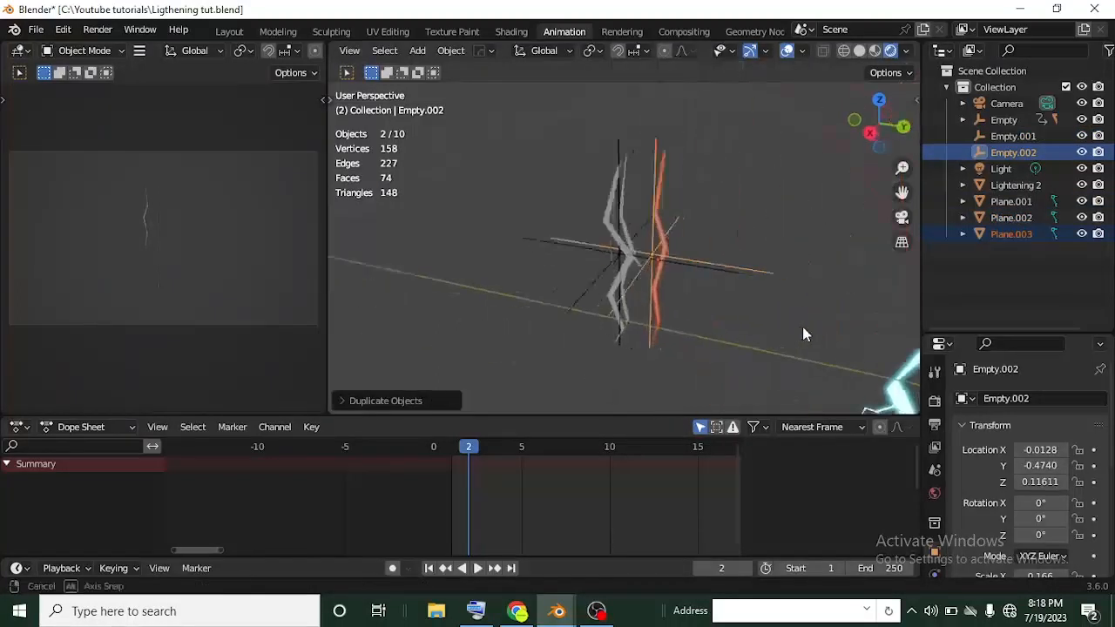
scroll(789, 319, "up", 7)
scroll(827, 281, "down", 4)
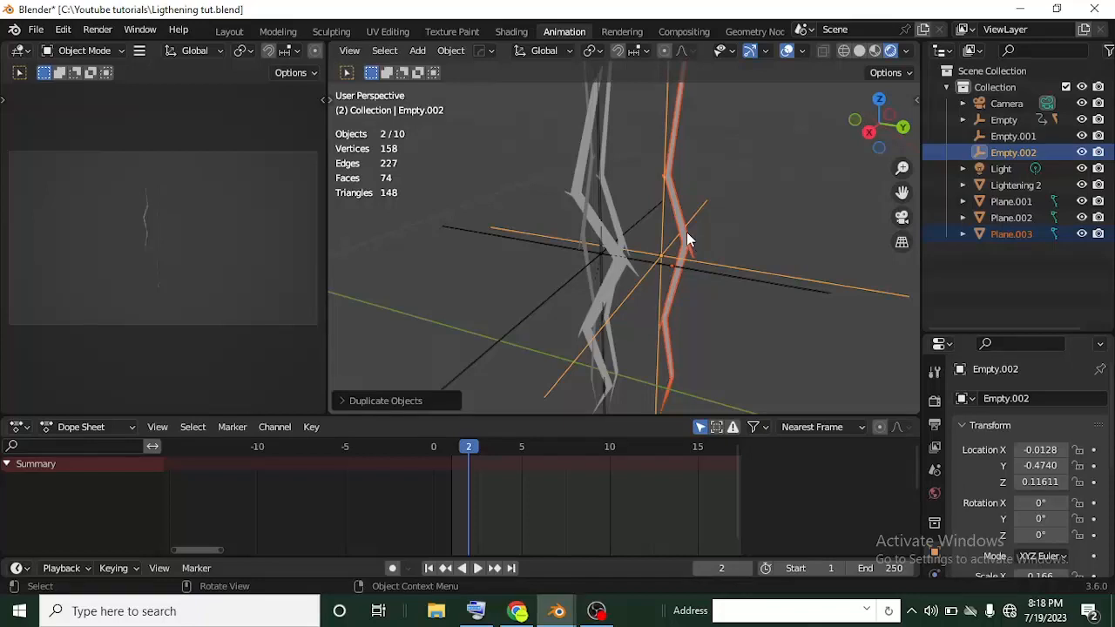
Step: Clear the parent of the duplicated objects and delete the copied bolt Plane.003, keeping Empty.002
key("alt+p")
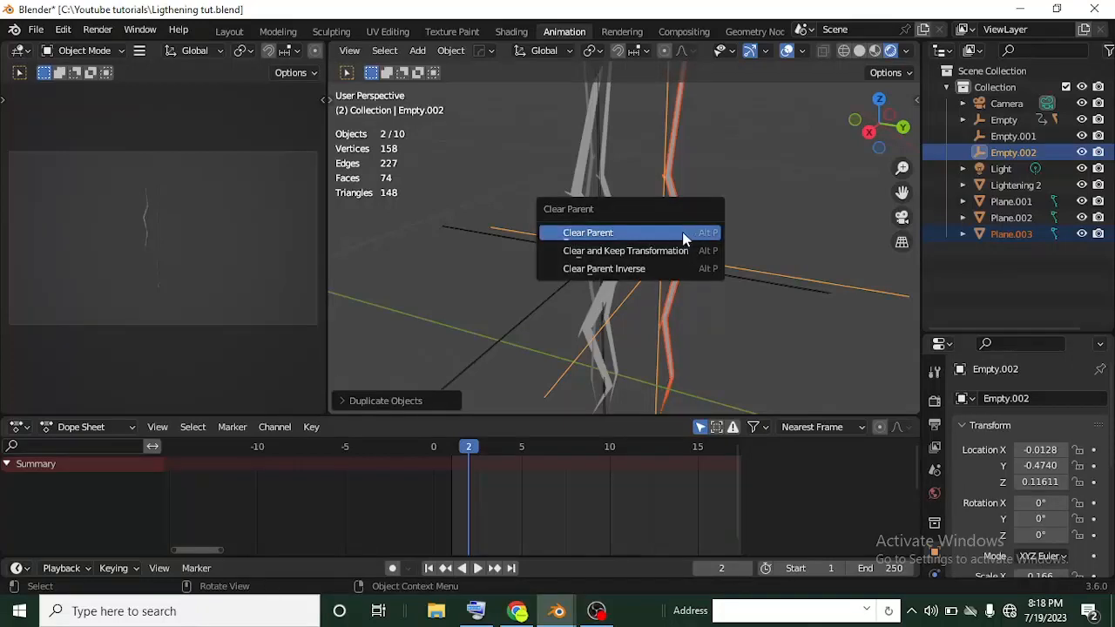
left_click(682, 232)
left_click(682, 236)
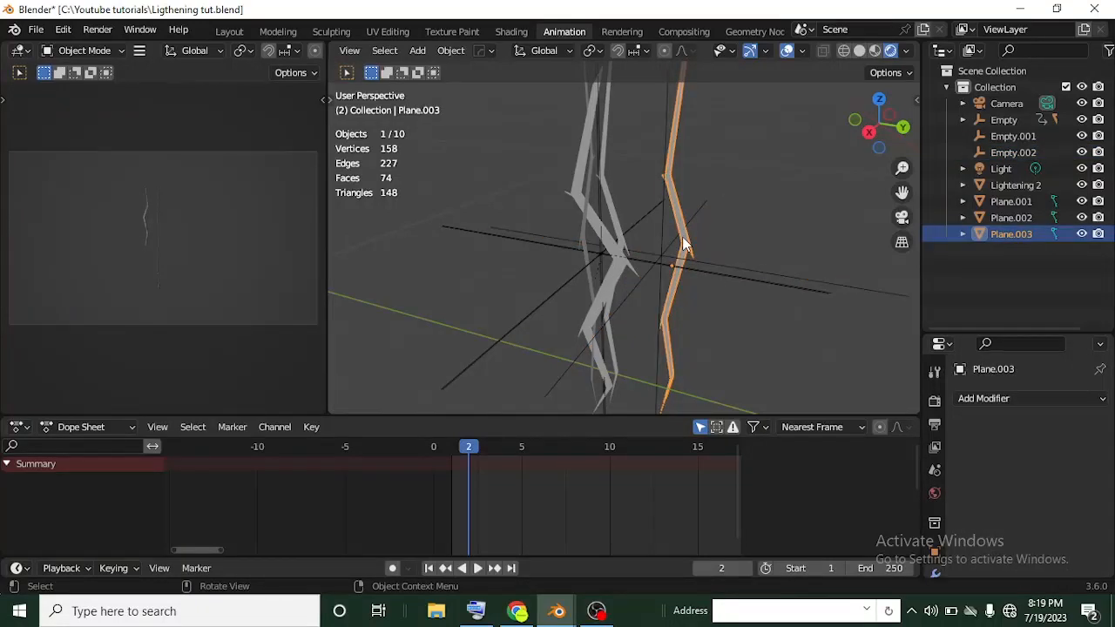
key("Delete")
Step: Move Empty.002 back to the centre of the grey lightning bolts, at about X 0.0035, Y -0.5183, Z 0.1214
middle_click_drag(682, 236, 682, 241)
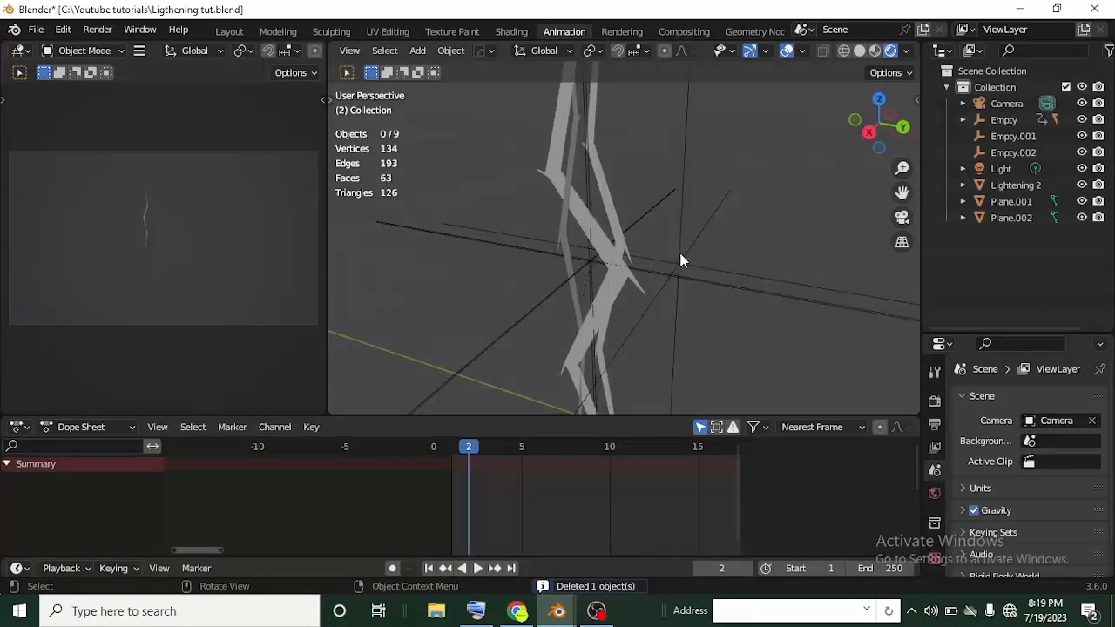
left_click(680, 255)
key("g")
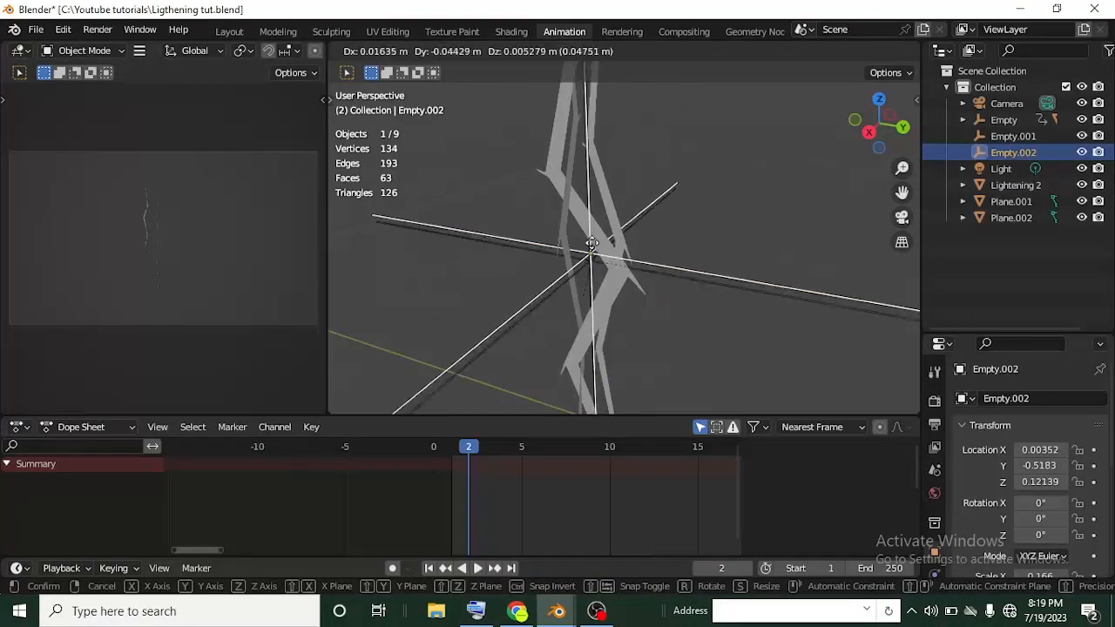
left_click(591, 244)
Step: Parent the Plane.001 bolt to Empty.002 using Object (Keep Transform)
left_click(565, 236)
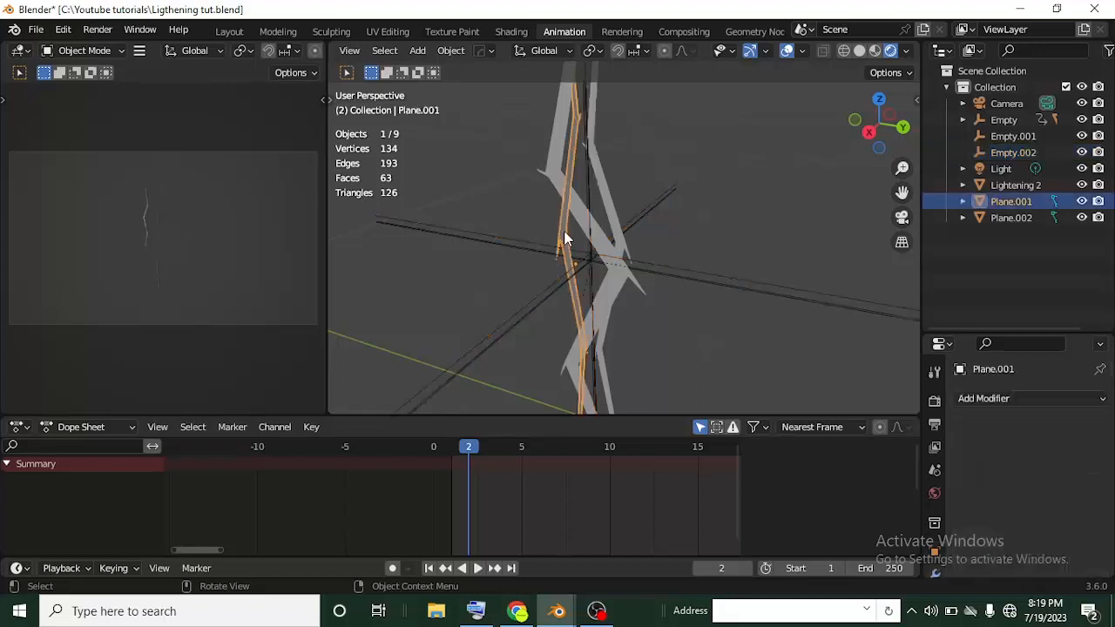
left_click(571, 270, "shift")
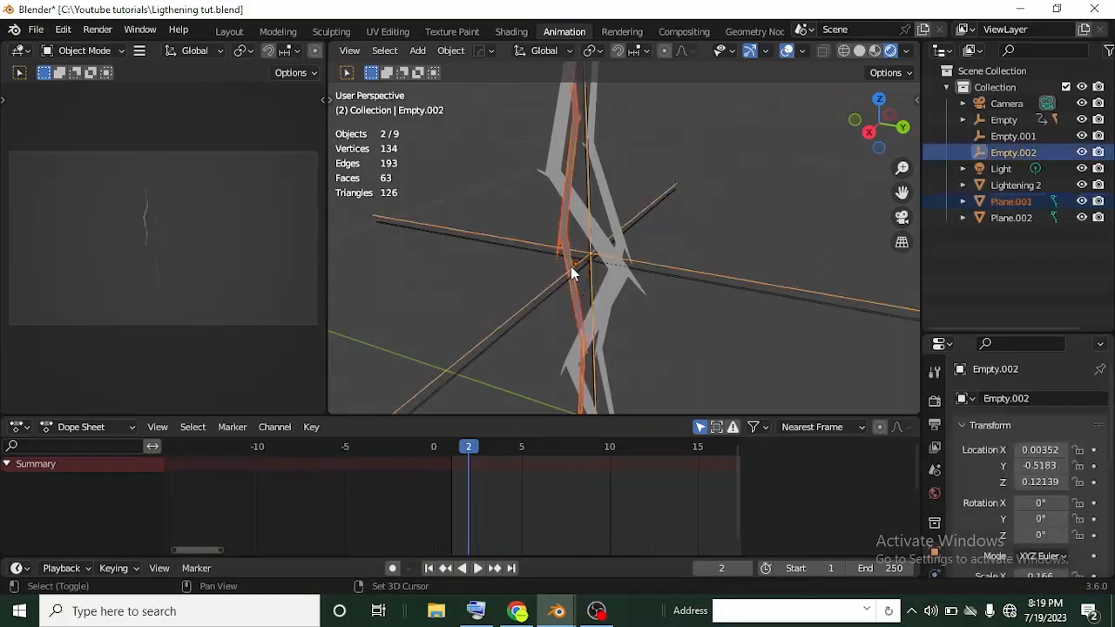
key("ctrl+p")
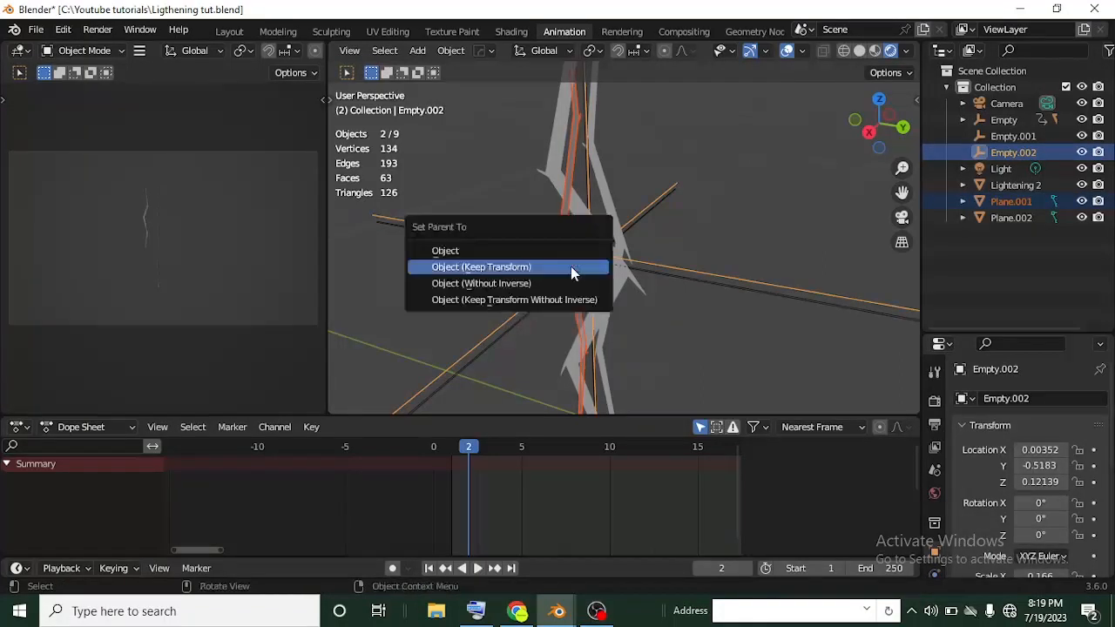
left_click(570, 266)
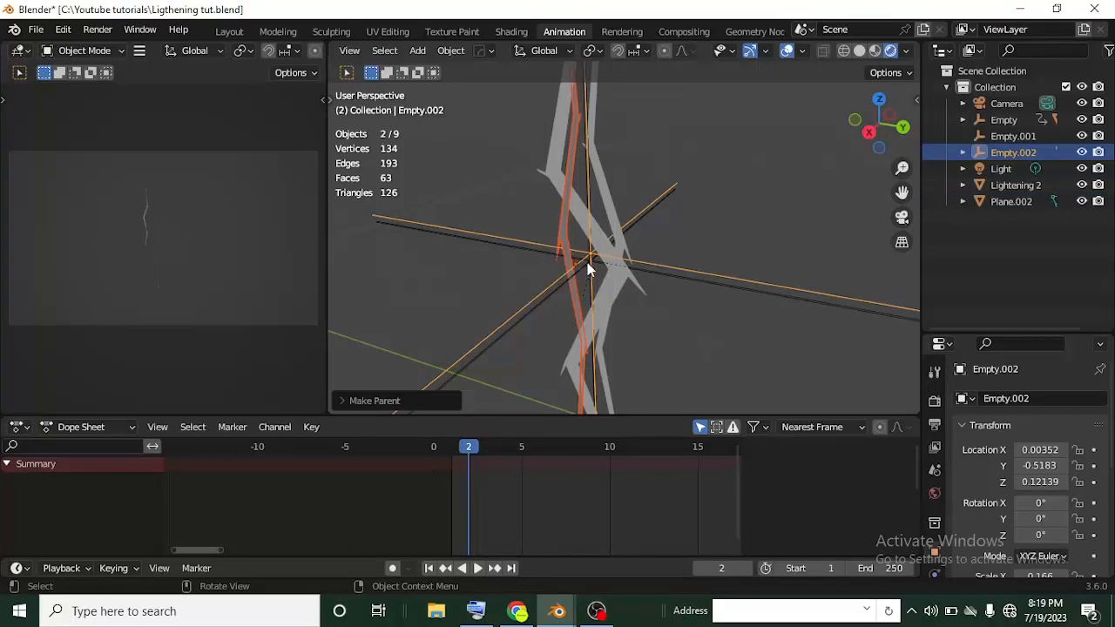
Step: Shift Empty.002 with its bolt to line up with the other Empties, at about X 0.0045, Y -0.5169, Z 0.1177
key("g")
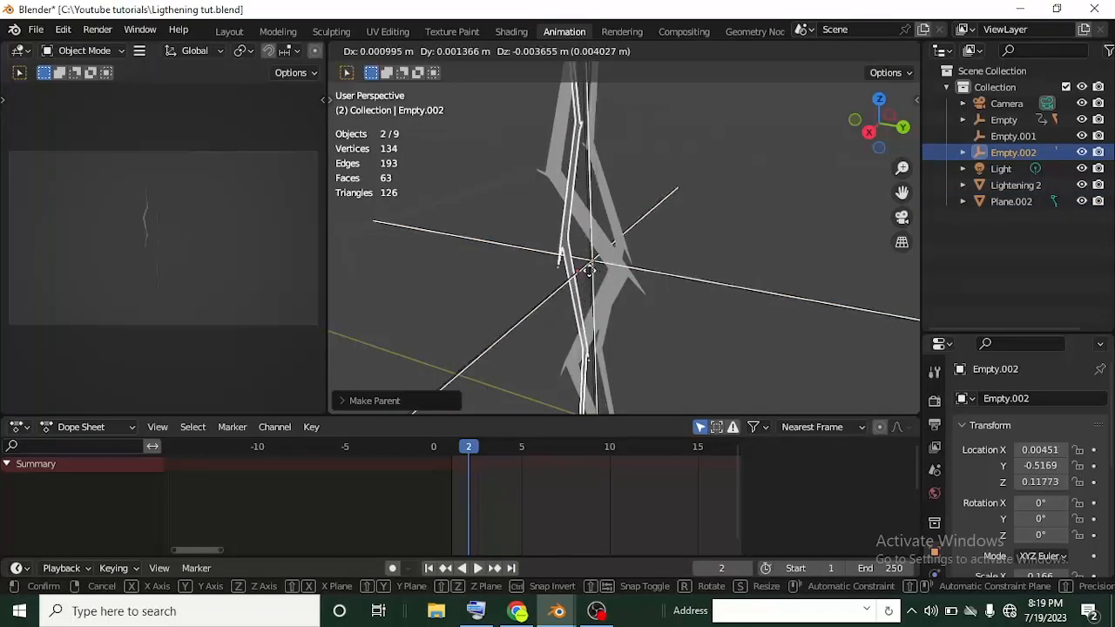
left_click(592, 273)
middle_click_drag(597, 272, 643, 283)
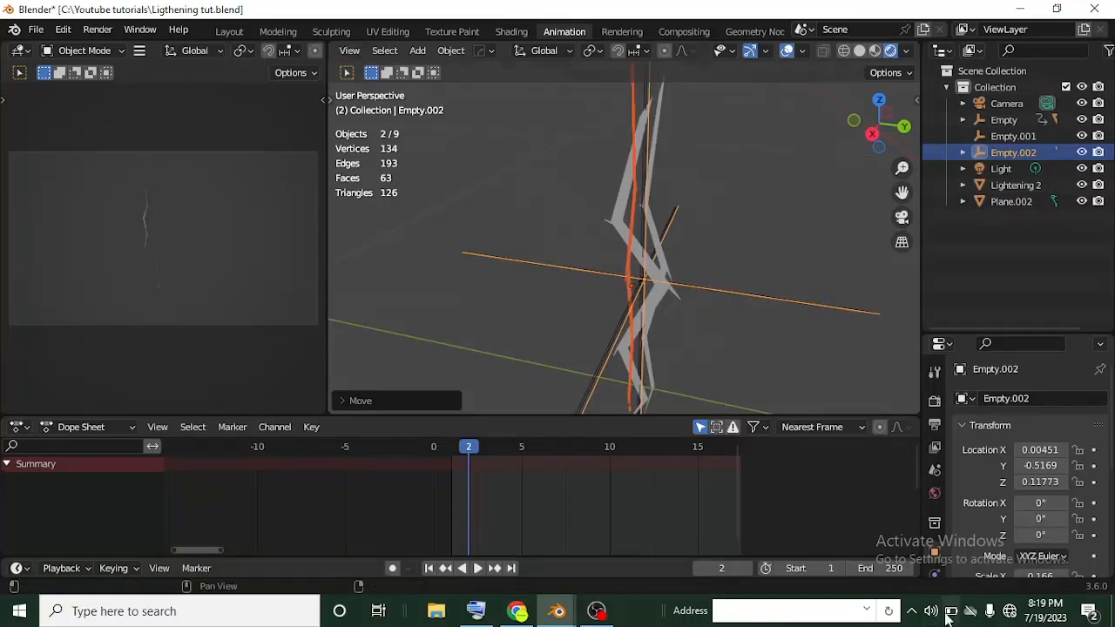
scroll(669, 312, "up", 5)
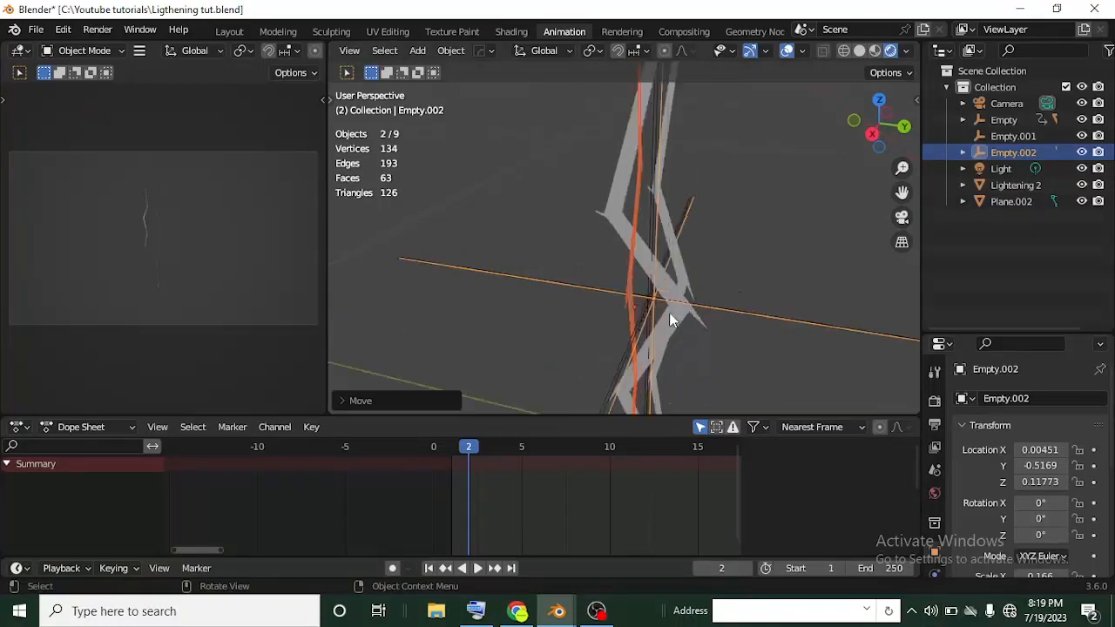
middle_click_drag(733, 325, 749, 324, "shift")
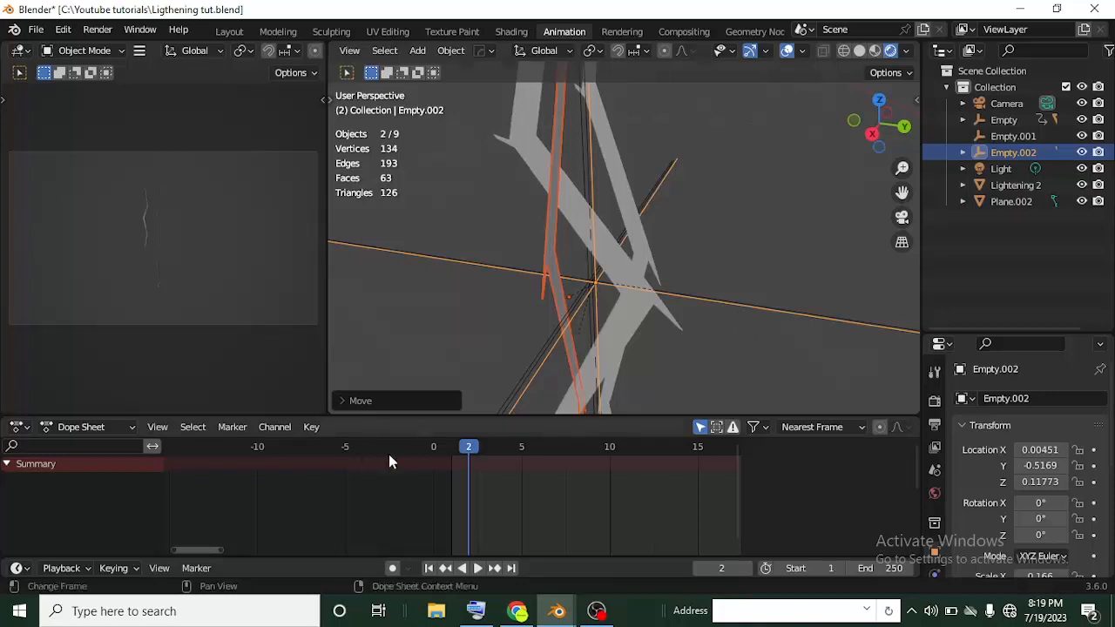
Step: Set the current frame to 0 and play back the animation briefly to preview the bolts
key("space")
key("space")
left_click(435, 448)
scroll(544, 279, "down", 4)
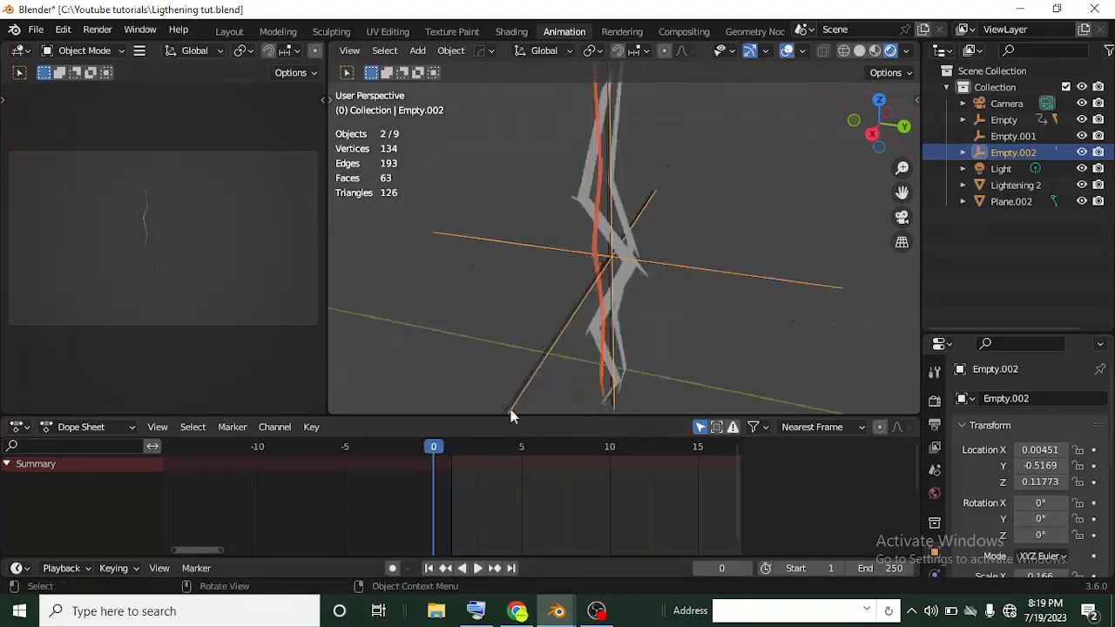
key("space")
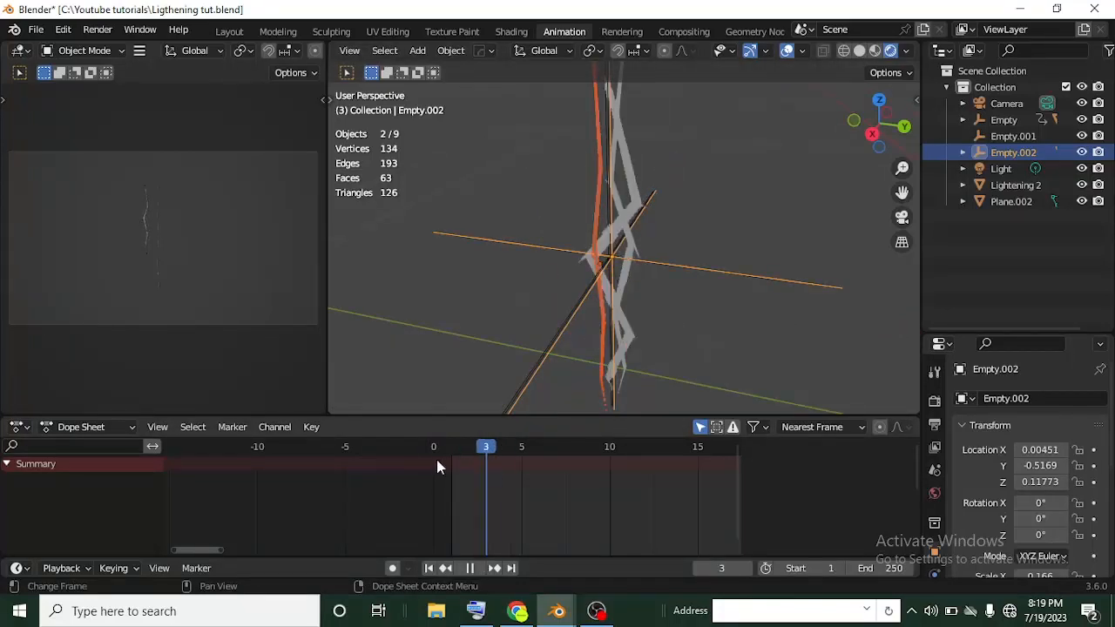
key("Escape")
Step: Select only Empty.002 and insert a Location & Rotation keyframe for it at frame 0
middle_click_drag(624, 240, 619, 279)
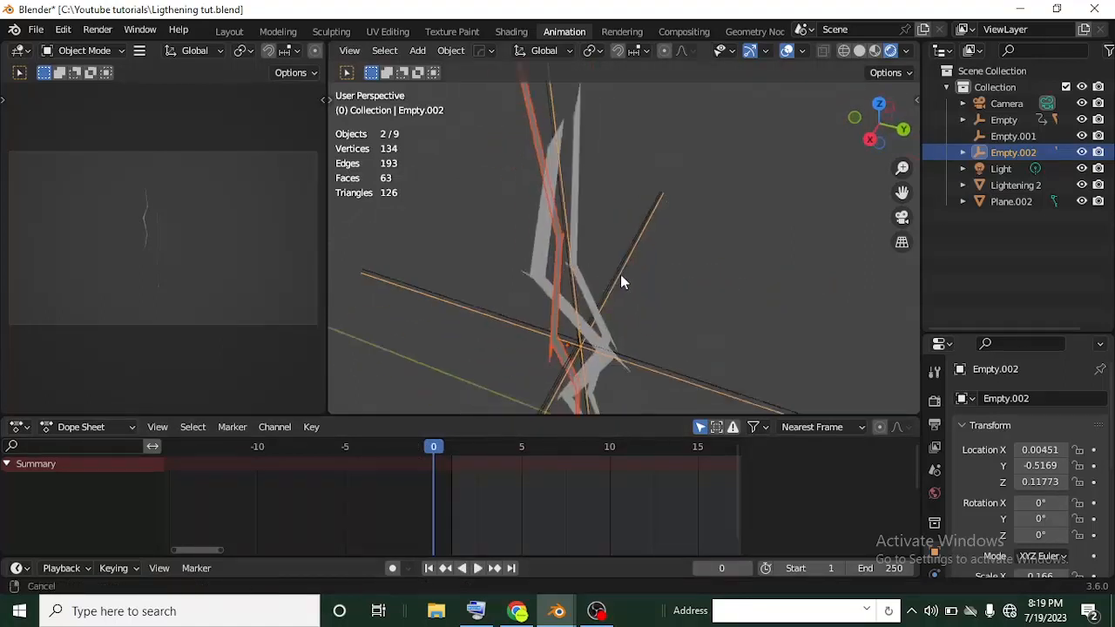
left_click(595, 321)
middle_click_drag(649, 341, 598, 281)
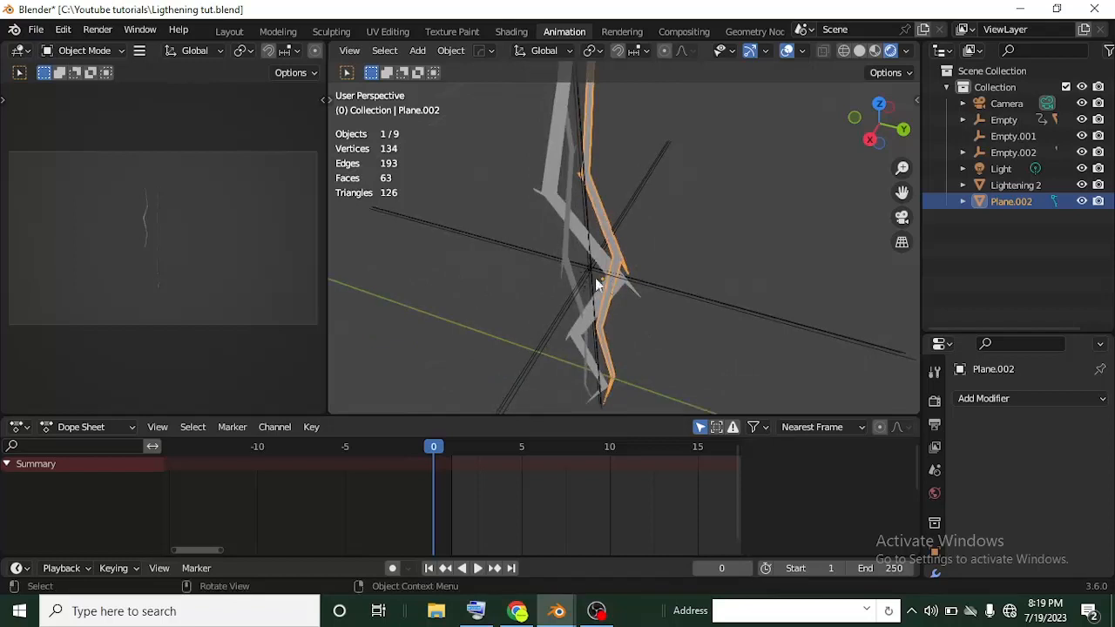
left_click(1013, 153)
middle_click_drag(694, 269, 669, 293)
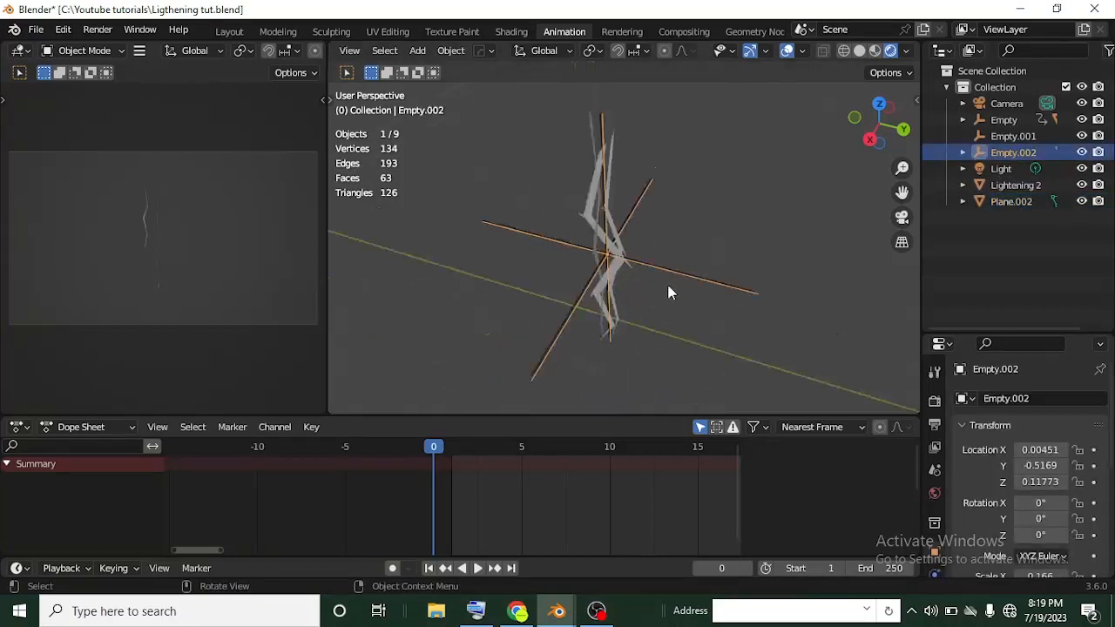
key("i")
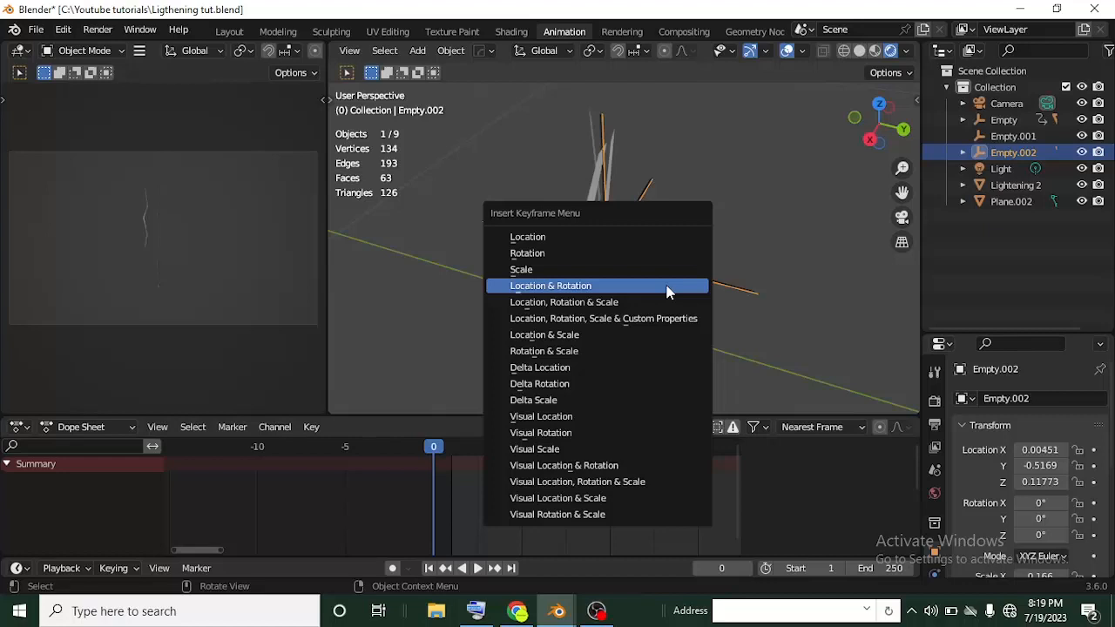
left_click(666, 290)
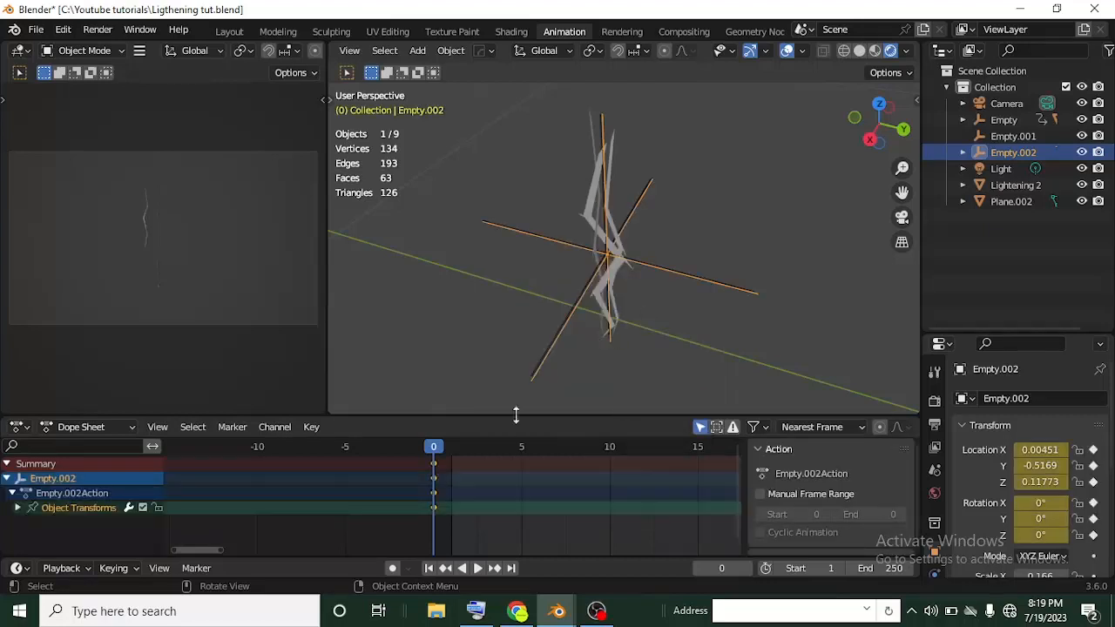
Step: Set the current frame to 1 for the next keyframe of Empty.002
left_click(451, 448)
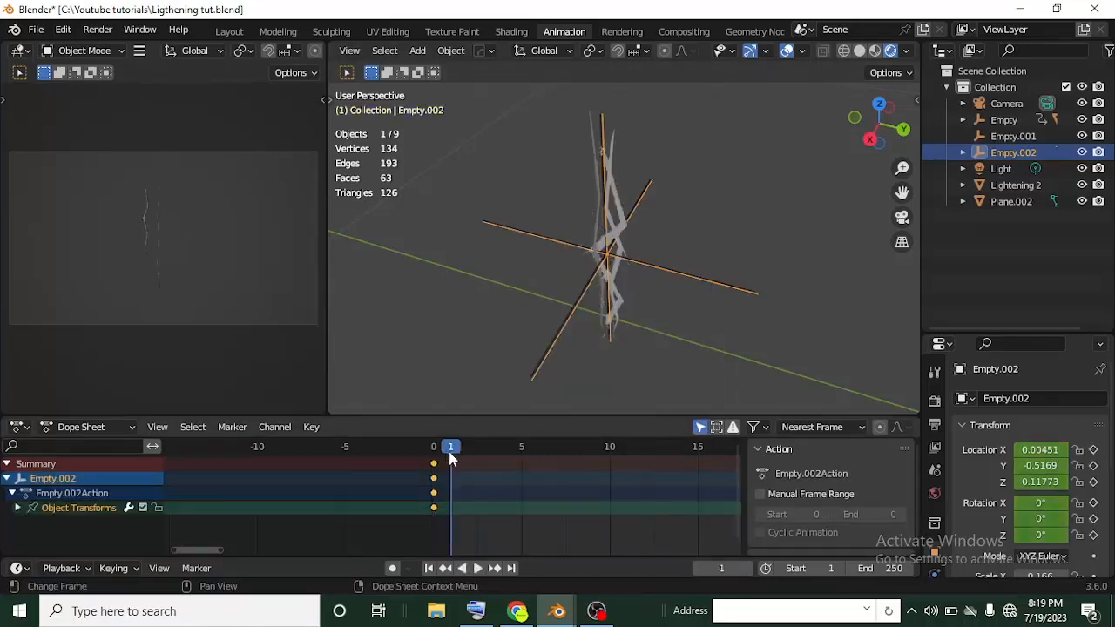
scroll(664, 291, "up", 2)
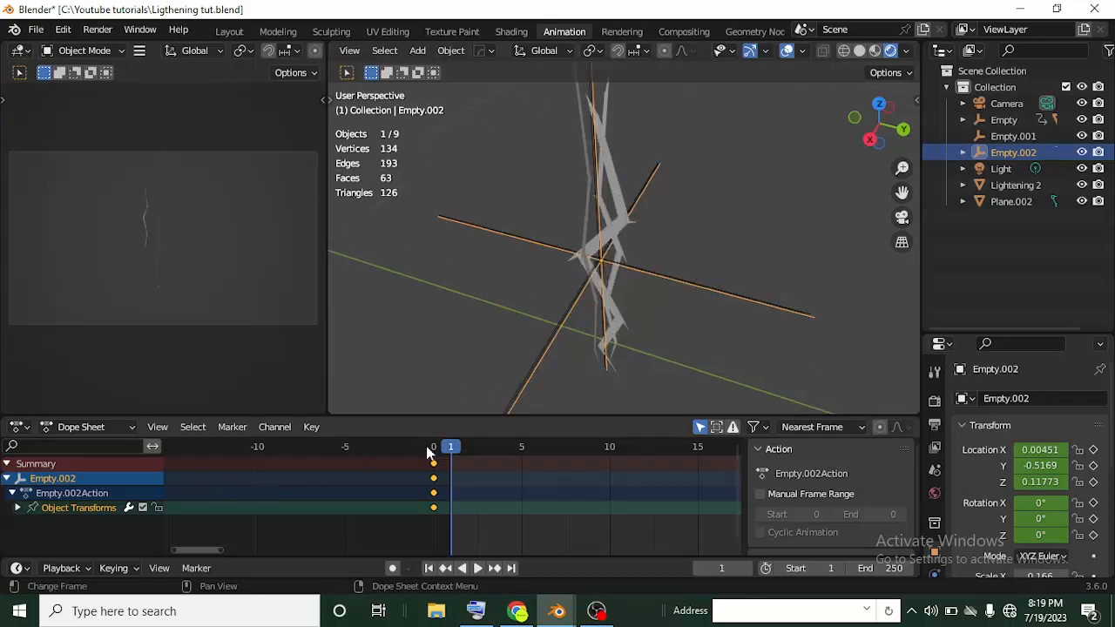
mouse_move(442, 448)
left_mouse_down()
mouse_move(426, 450)
mouse_move(450, 449)
left_mouse_up()
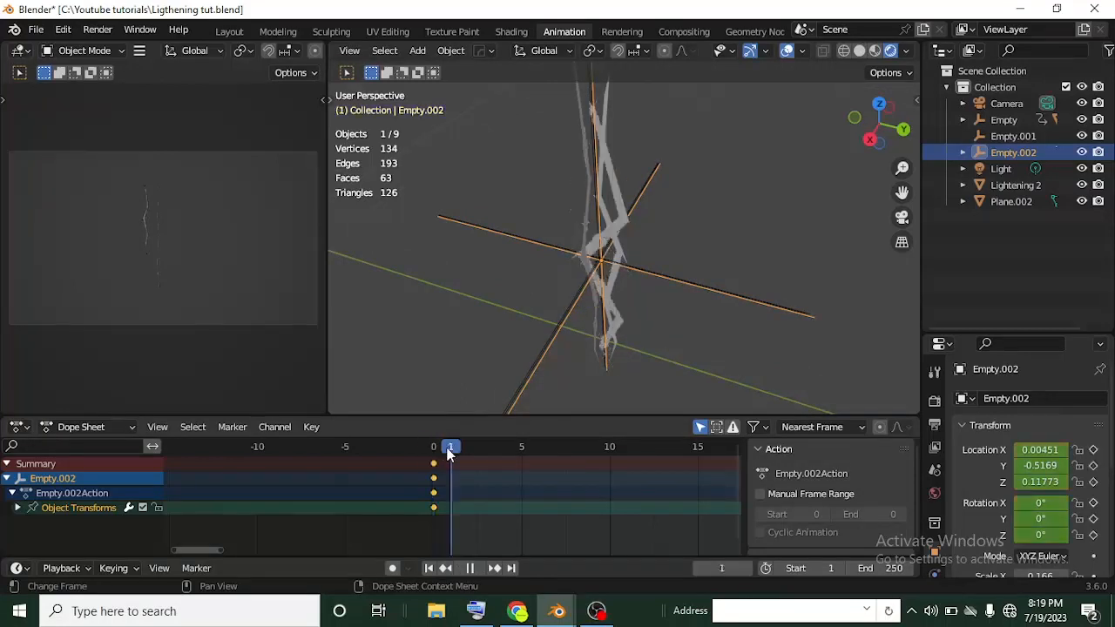
key("r")
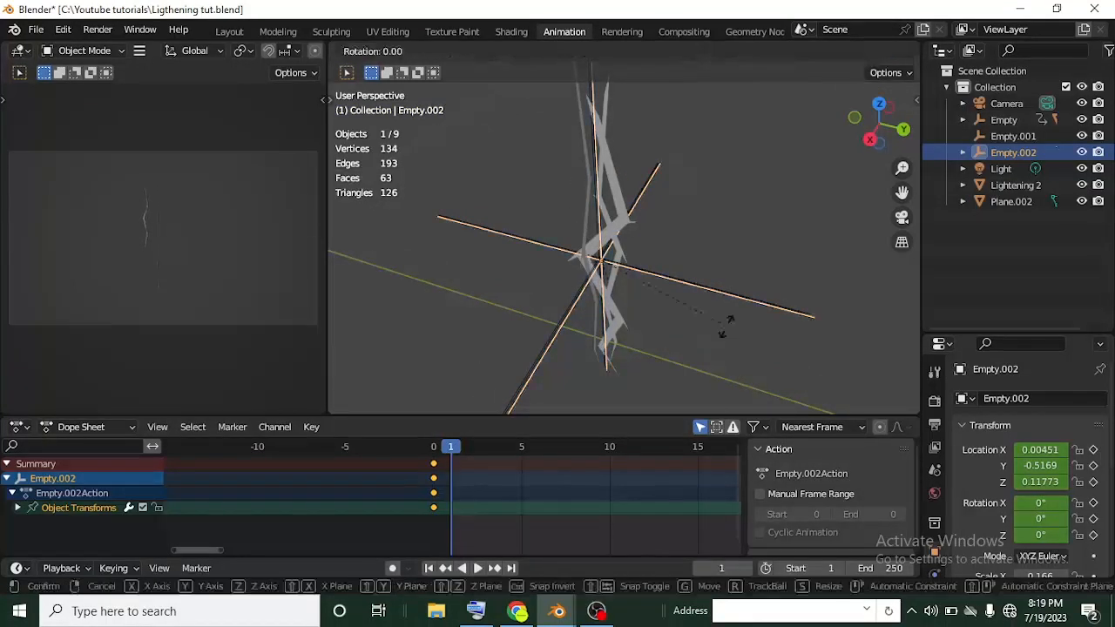
key("z")
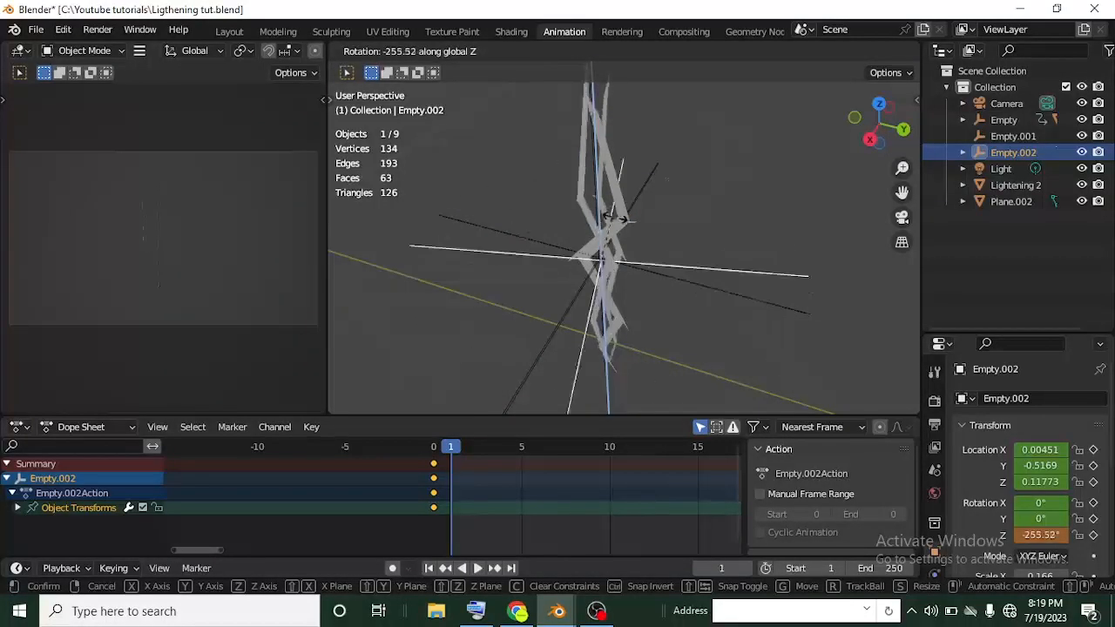
key("Escape")
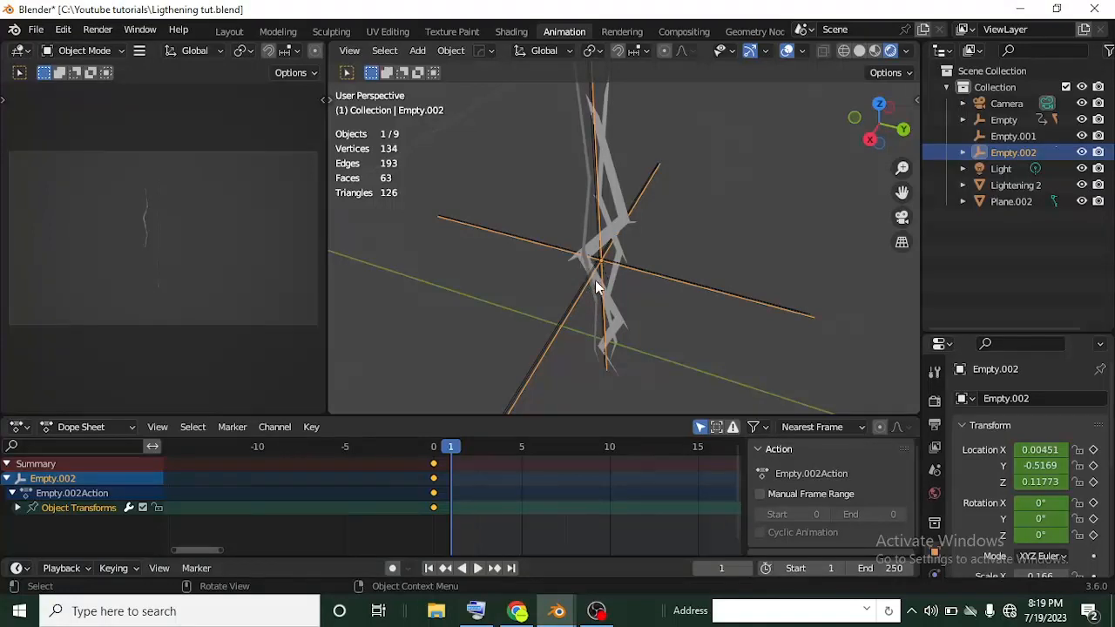
Step: Rotate Empty.002 by 180° around the global Z axis and insert a Location & Rotation keyframe at frame 1
type("rz1")
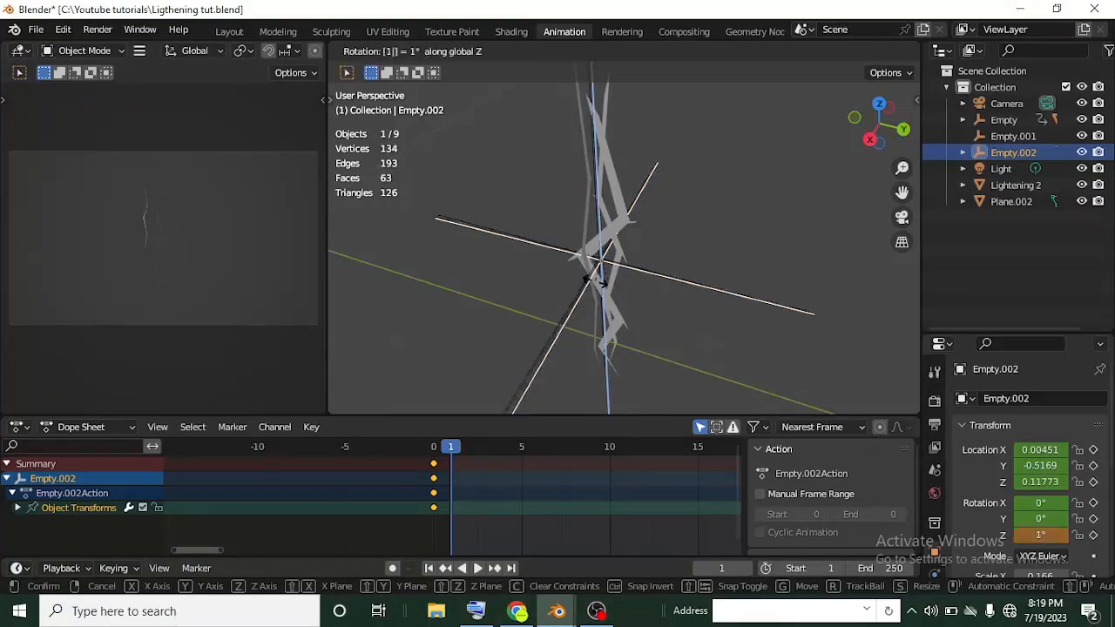
type("80")
key("Return")
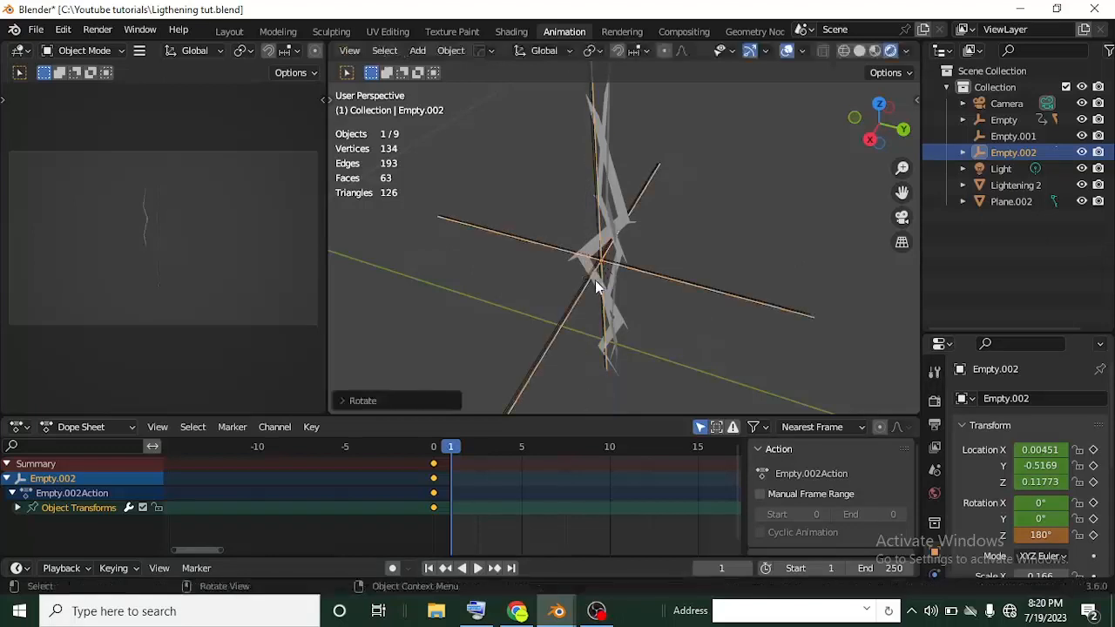
key("i")
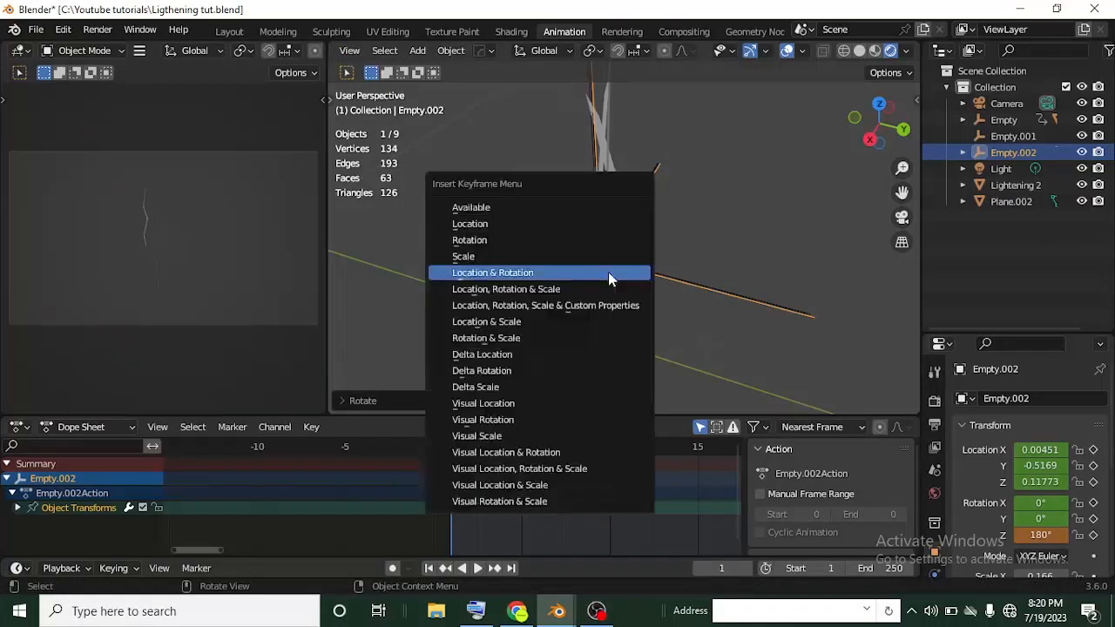
left_click(608, 272)
scroll(438, 532, "up", 1)
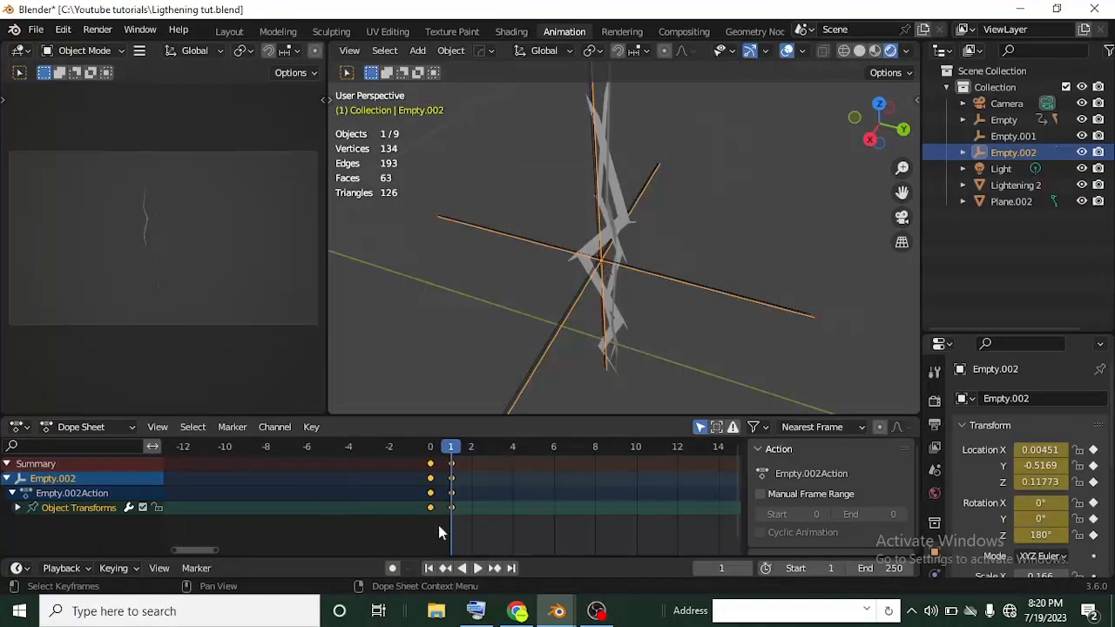
Step: Duplicate Empty.002's frame 0 keyframe to frame 2 and its frame 1 keyframe to frame 3
right_click(425, 459)
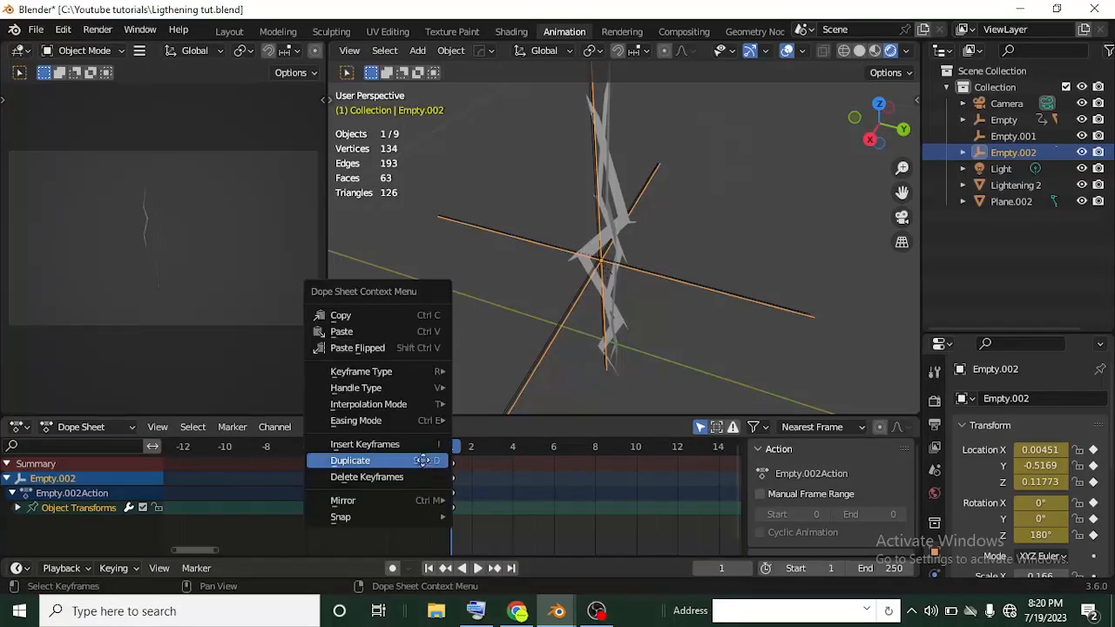
left_click(423, 460)
left_click(471, 511)
left_click_drag(457, 525, 450, 461)
right_click(450, 461)
left_click(453, 461)
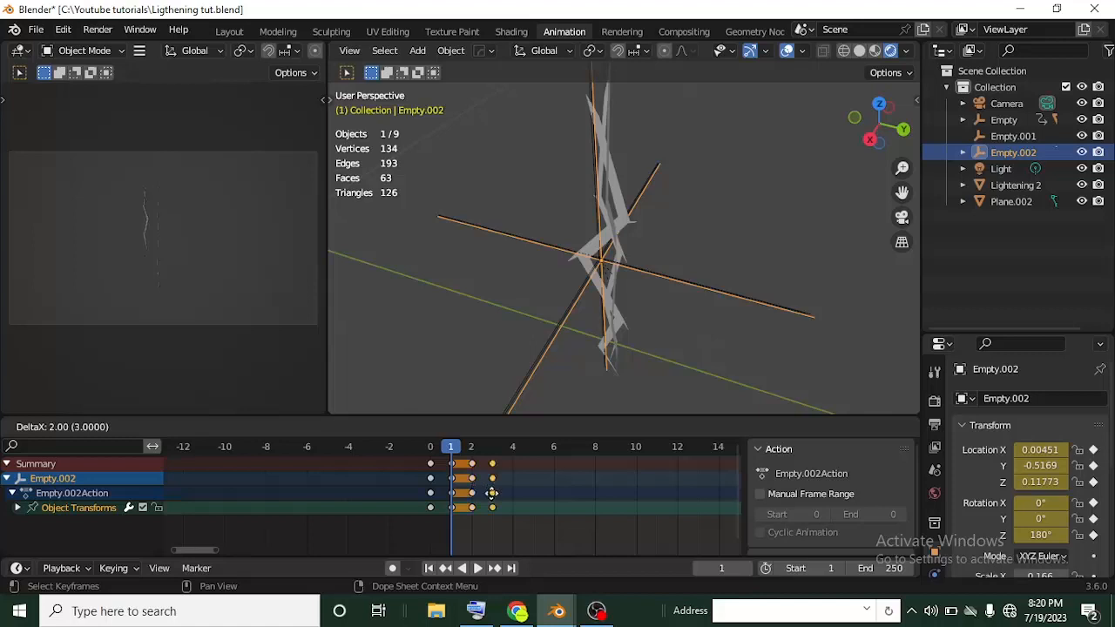
left_click(492, 494)
Step: Duplicate all four Empty.002 keyframes and place the copies at frames 4 to 7
scroll(485, 495, "up", 2)
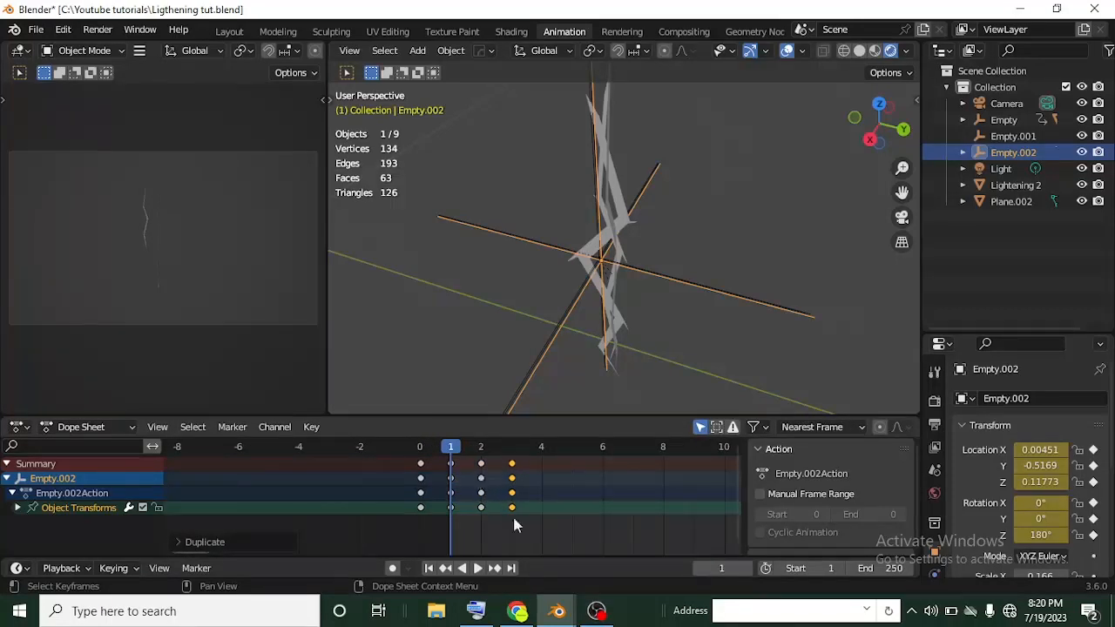
left_click_drag(533, 526, 396, 439)
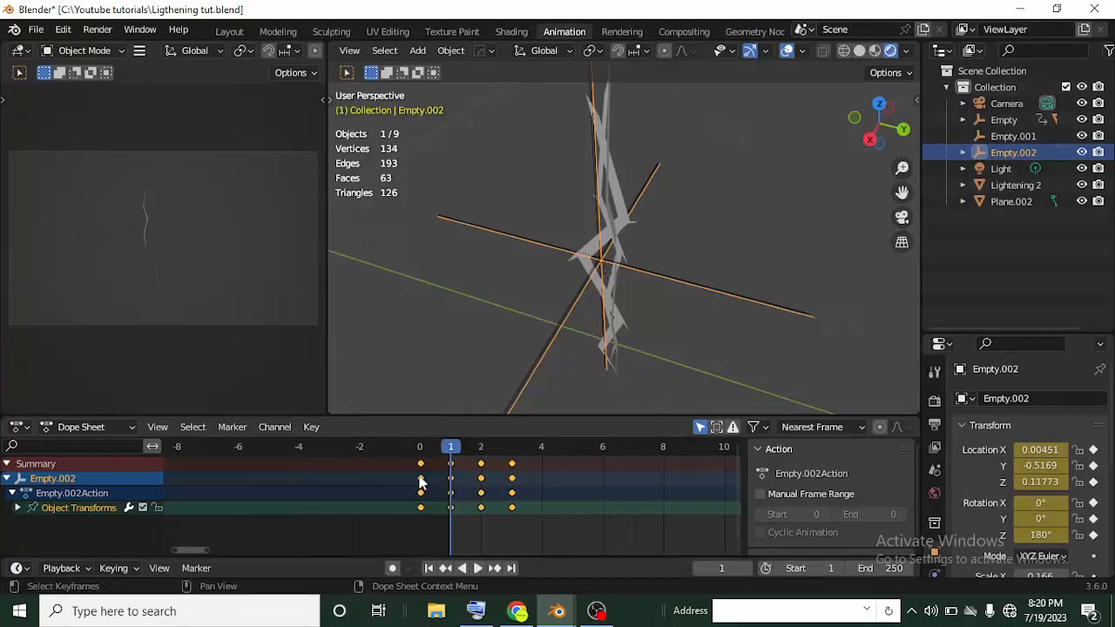
right_click(421, 481)
left_click(416, 477)
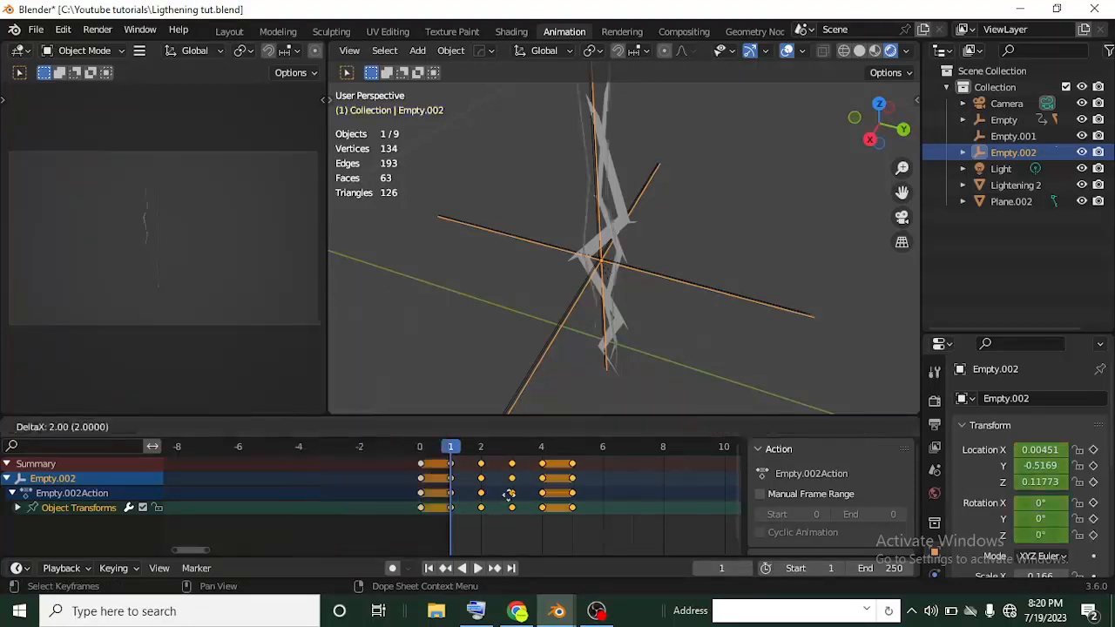
left_click(587, 531)
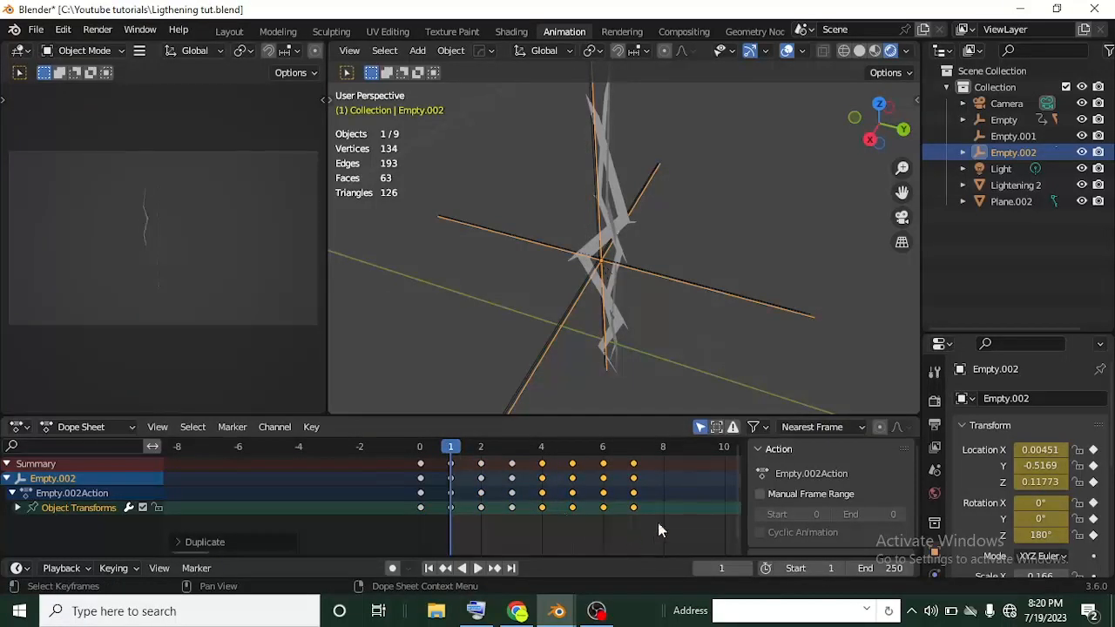
Step: Duplicate all eight Empty.002 keyframes and place the copies 8 frames on, starting at frame 8
left_click_drag(660, 522, 392, 435)
right_click(416, 470)
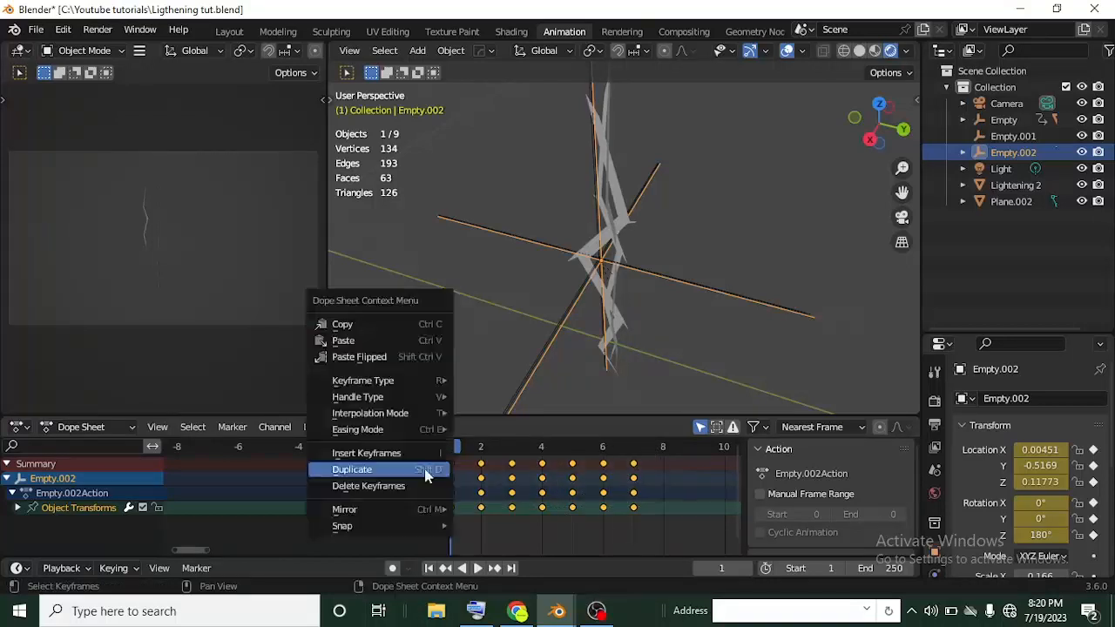
left_click(428, 469)
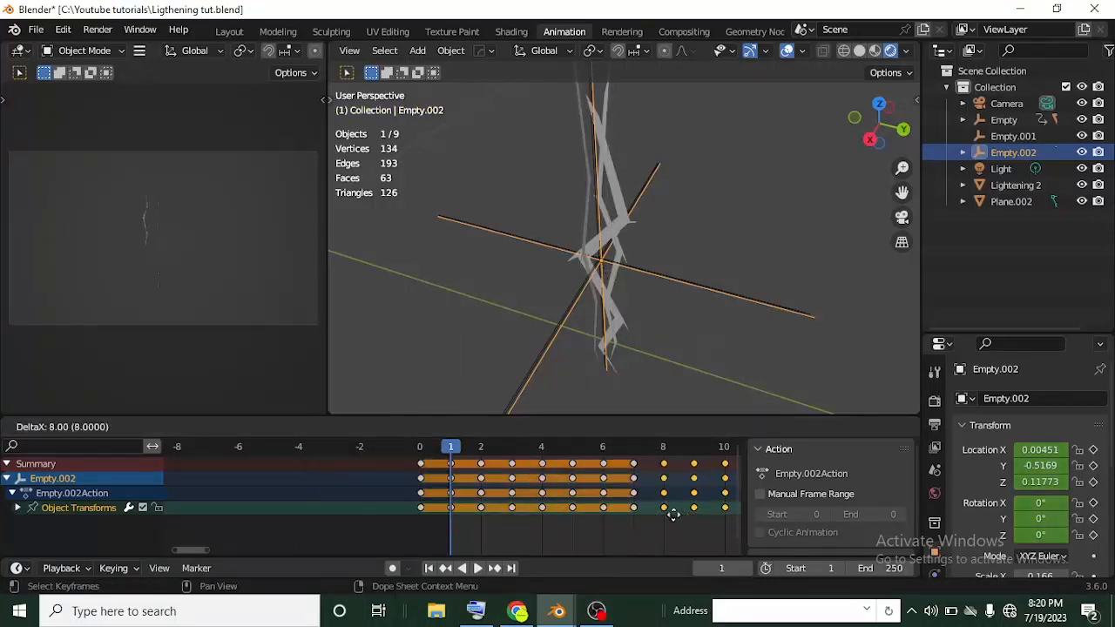
left_click(675, 515)
scroll(606, 446, "down", 2)
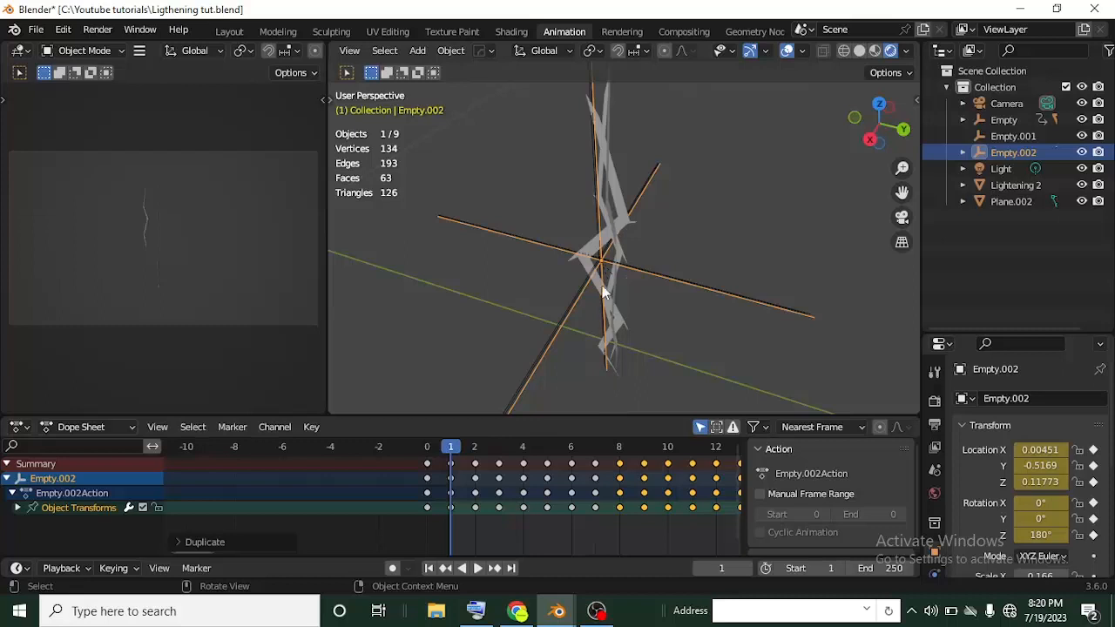
Step: Select Empty.001, insert a Location & Rotation keyframe at frame 1, and set the current frame to 2
left_click(1023, 143)
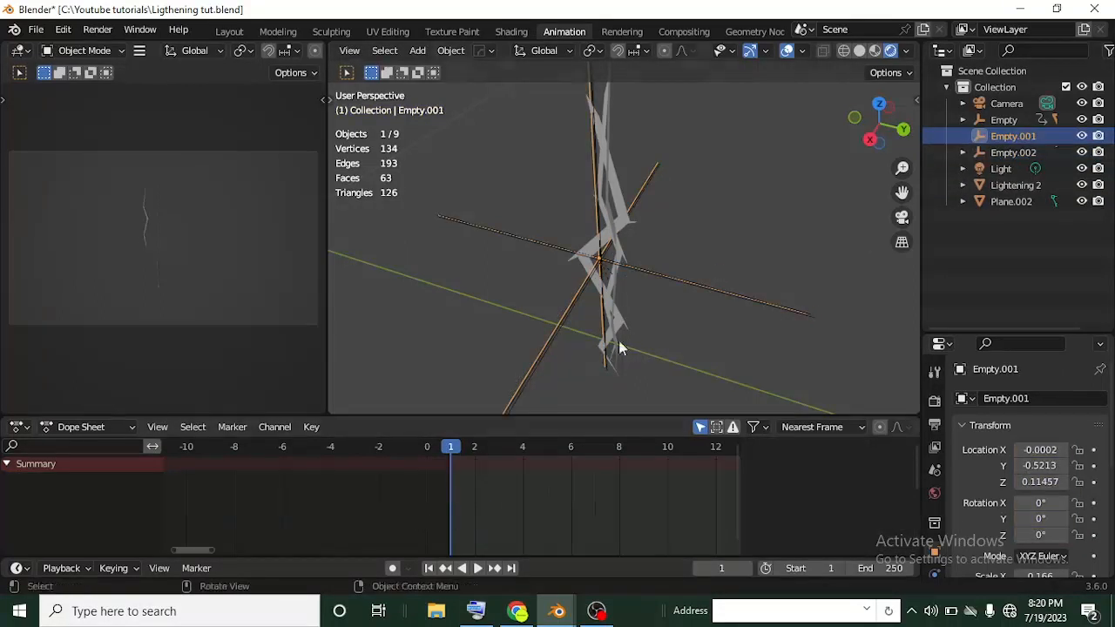
key("i")
left_click(646, 300)
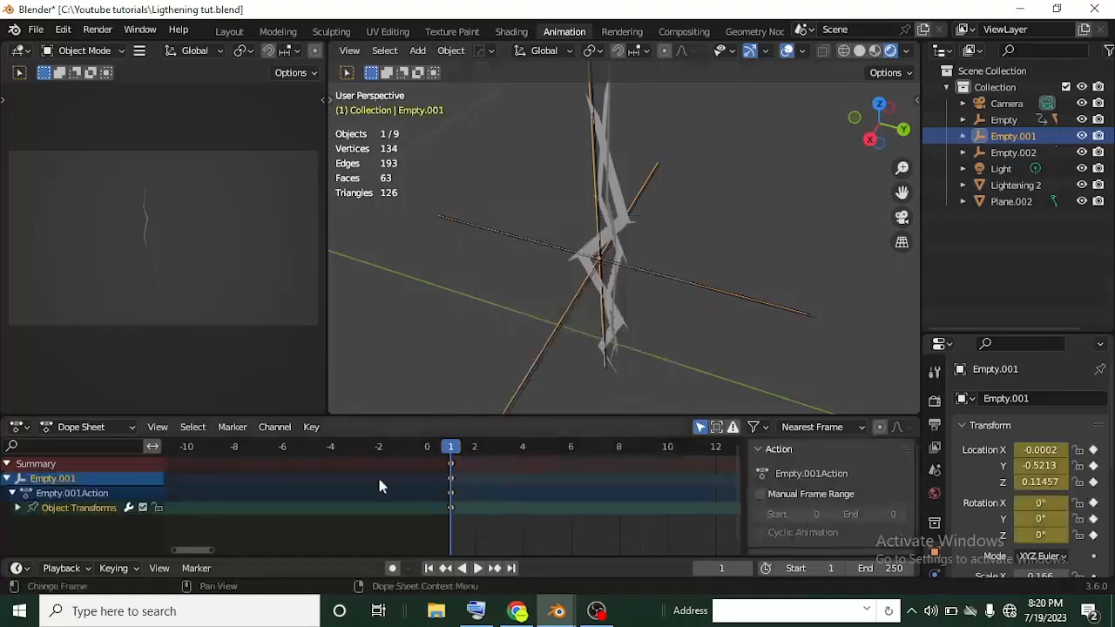
left_click_drag(455, 452, 474, 449)
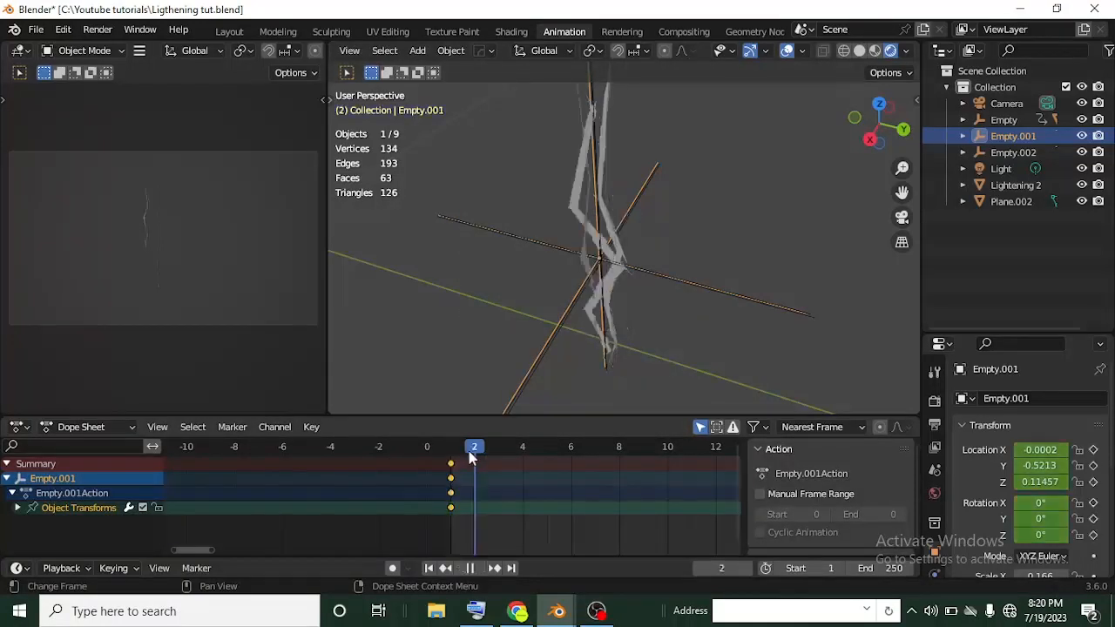
key("r")
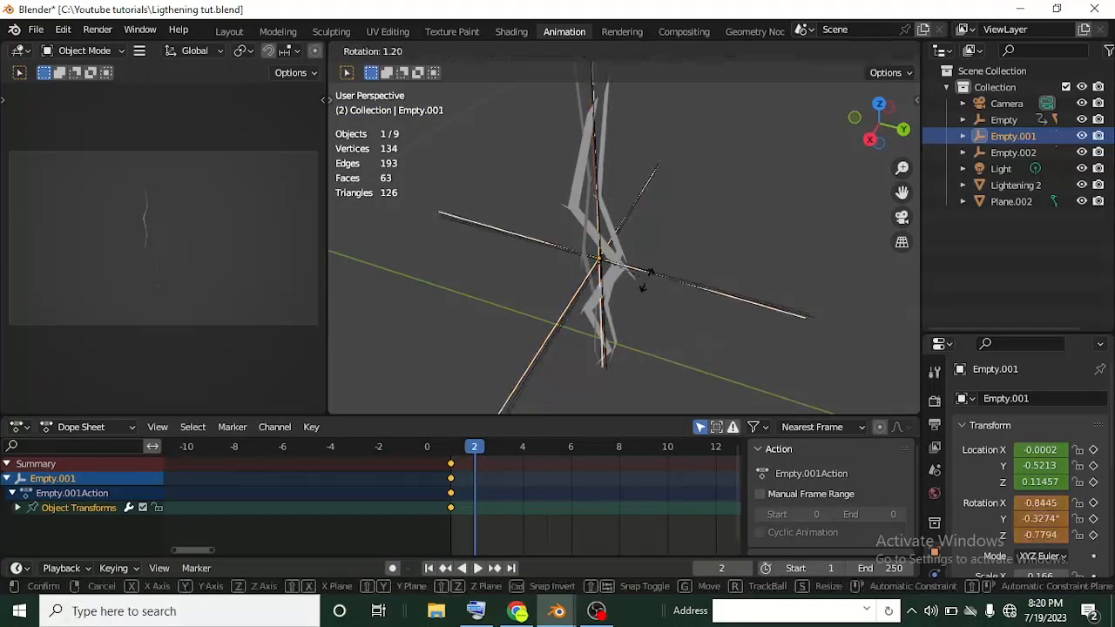
key("z")
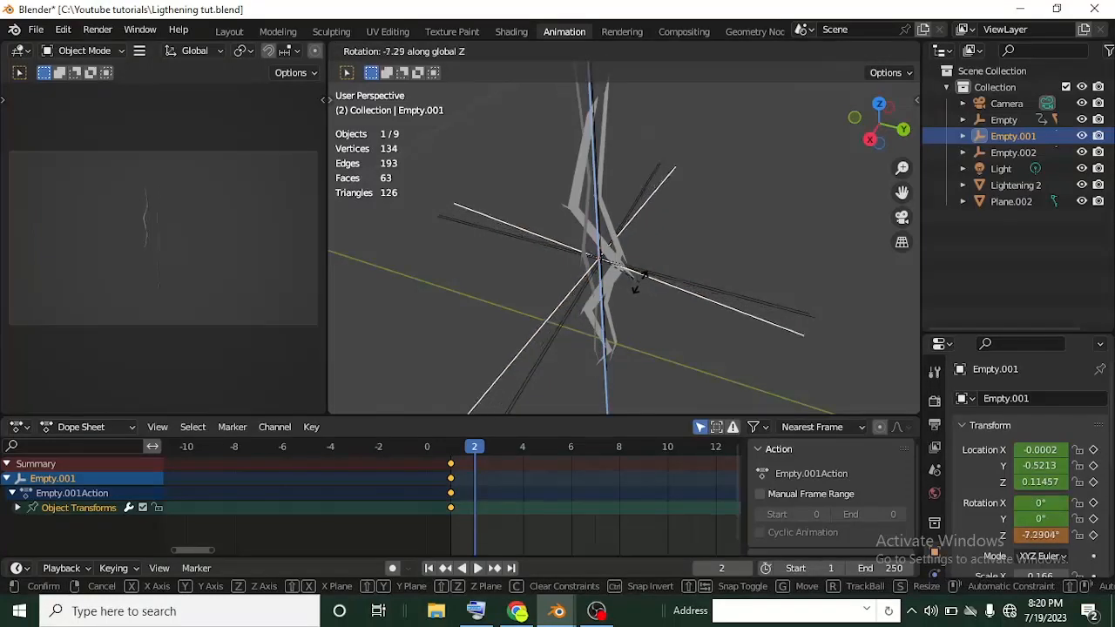
type("180")
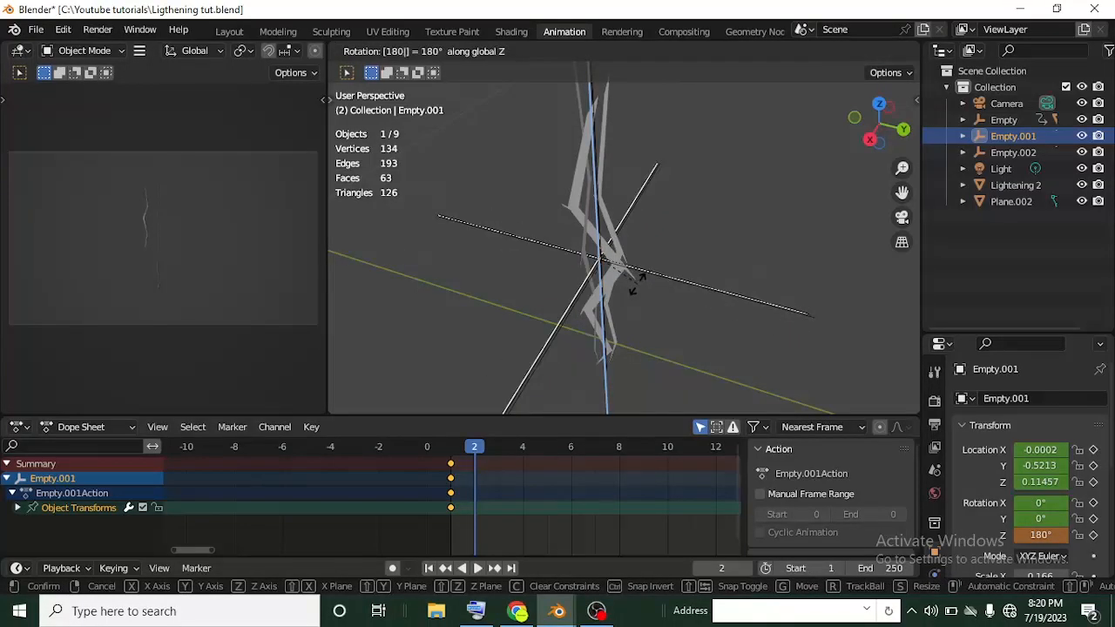
key("Escape")
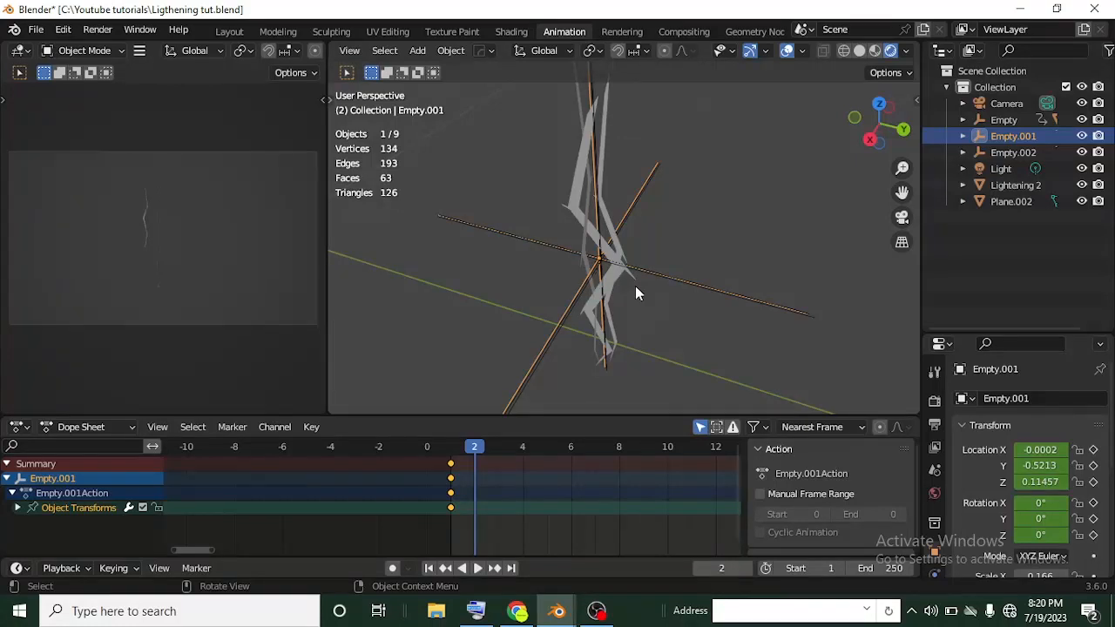
Step: Rotate Empty.001 by -180° around the global Z axis and insert a Location & Rotation keyframe at frame 2
key("r")
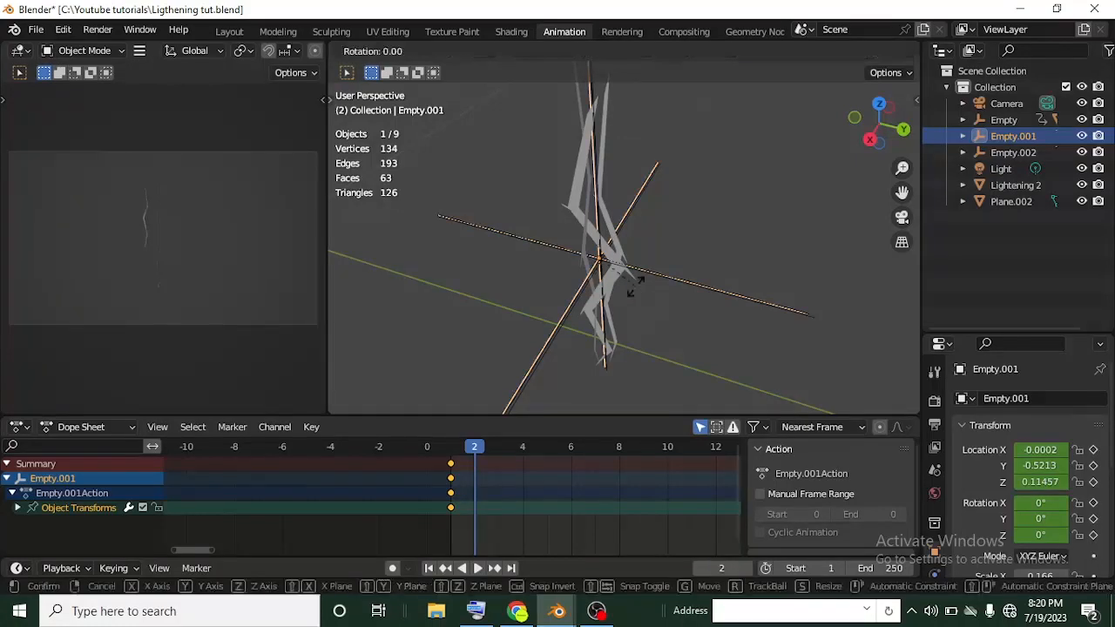
type("z")
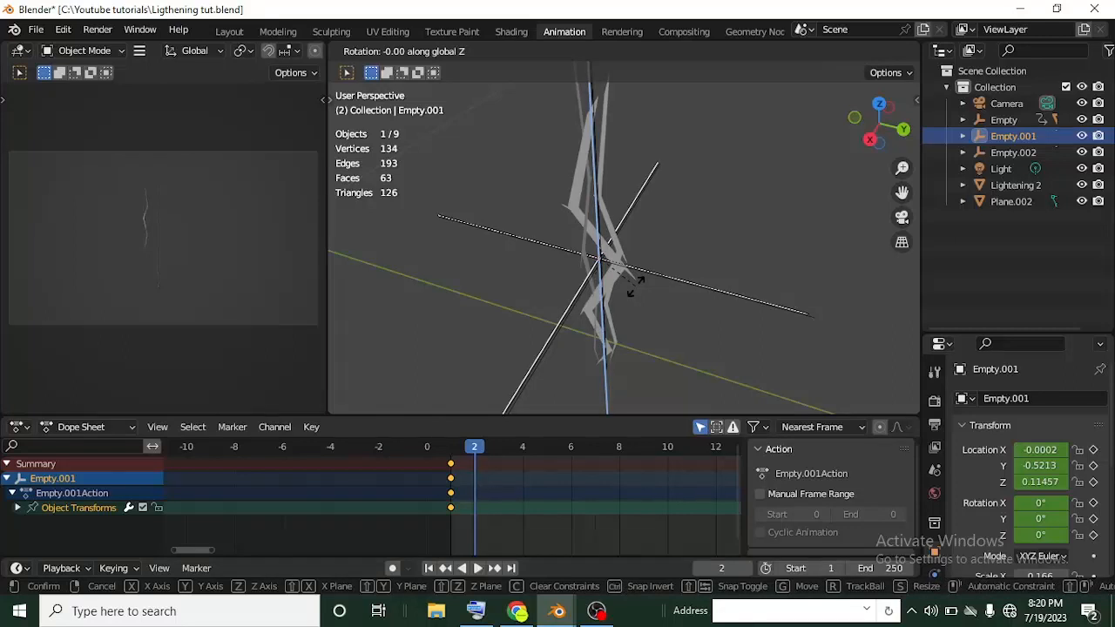
type("-180")
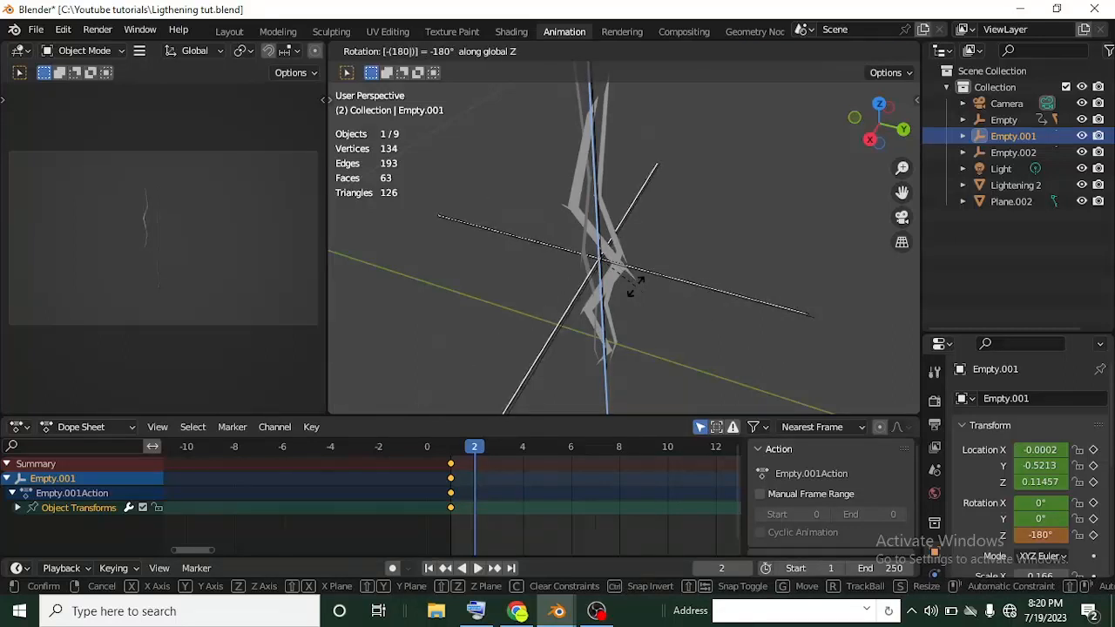
key("Return")
key("i")
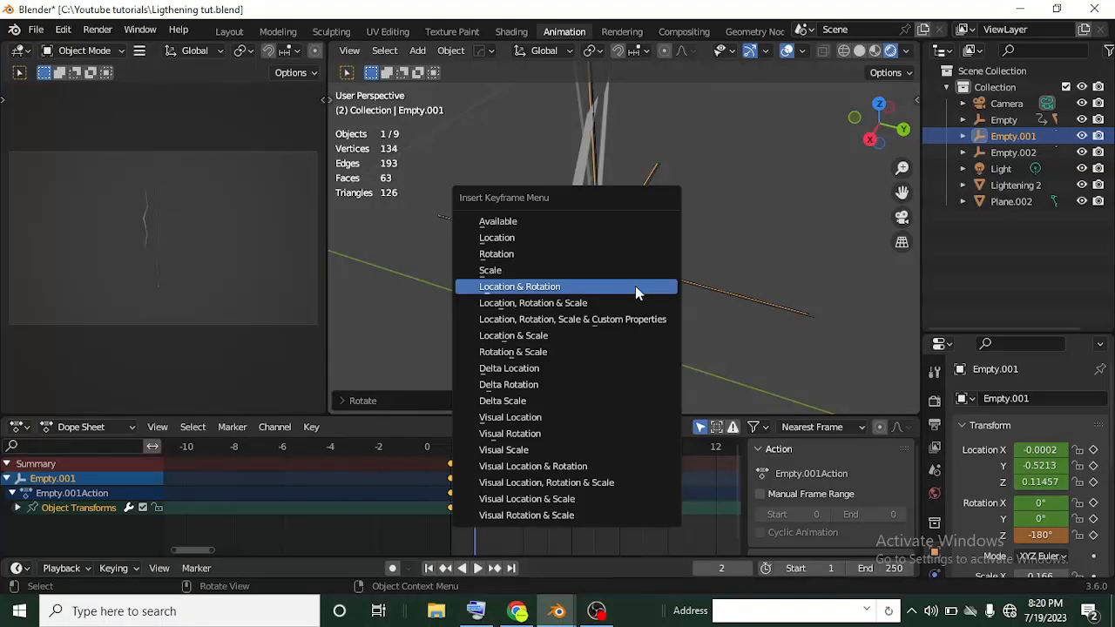
left_click(635, 286)
Step: Duplicate Empty.001's frame 1 keyframe to frame 3 and its frame 2 keyframe to frame 4
scroll(478, 485, "up", 1)
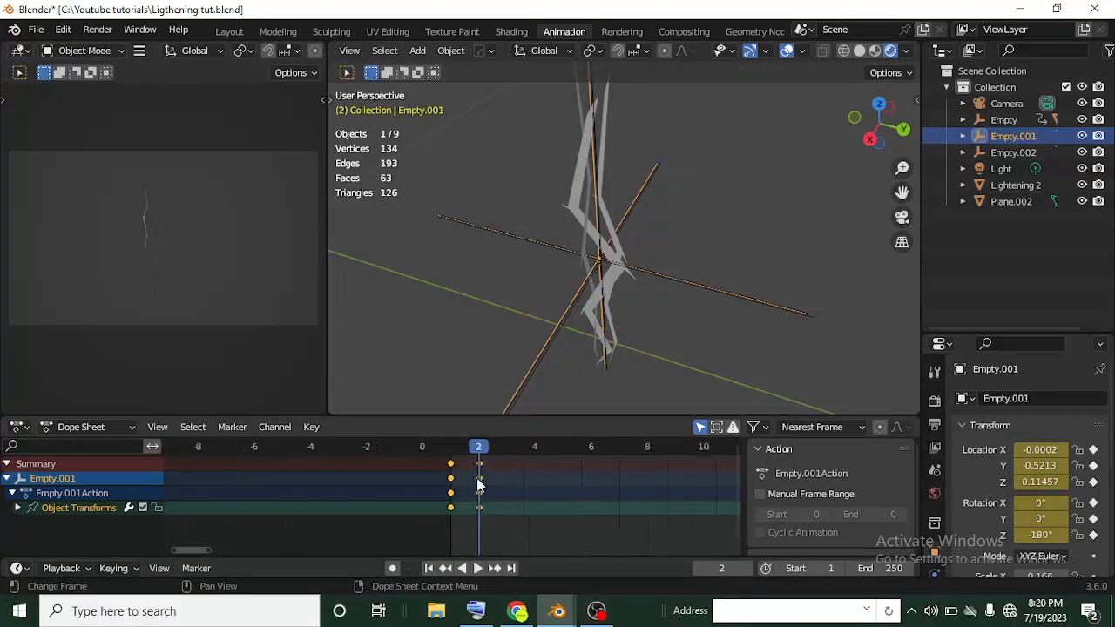
left_click_drag(460, 522, 436, 455)
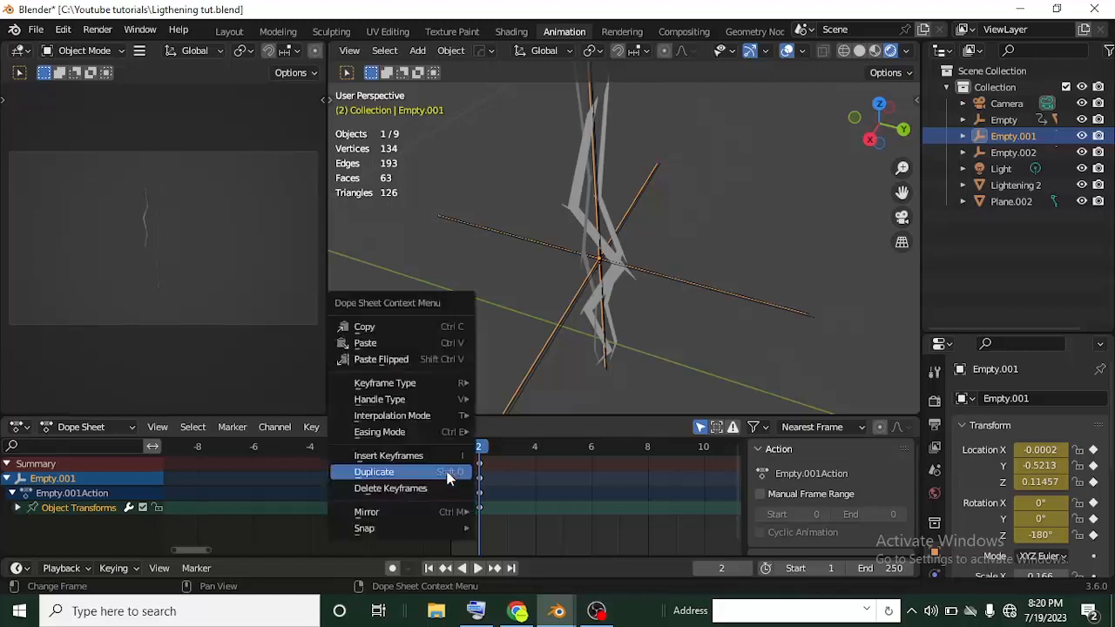
right_click(445, 471)
left_click(445, 471)
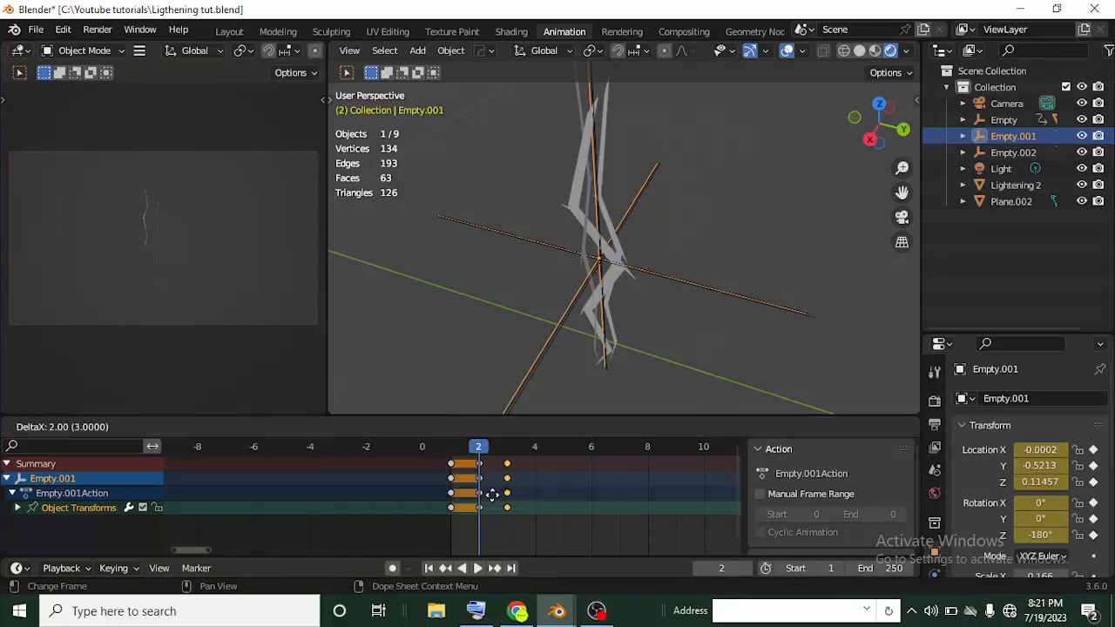
left_click(492, 495)
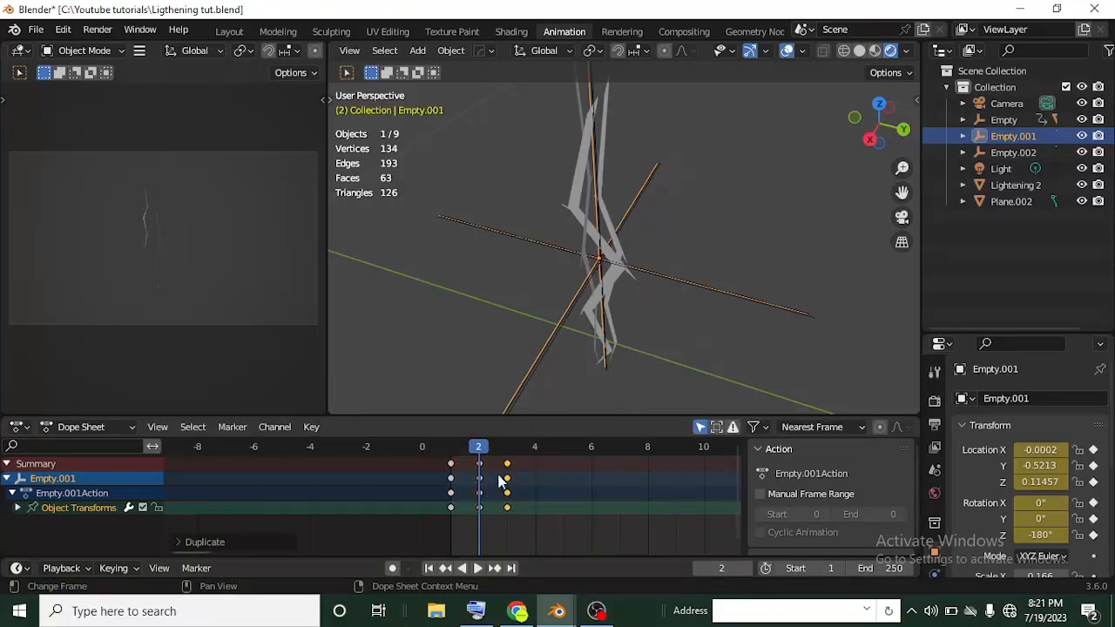
left_click_drag(486, 517, 473, 452)
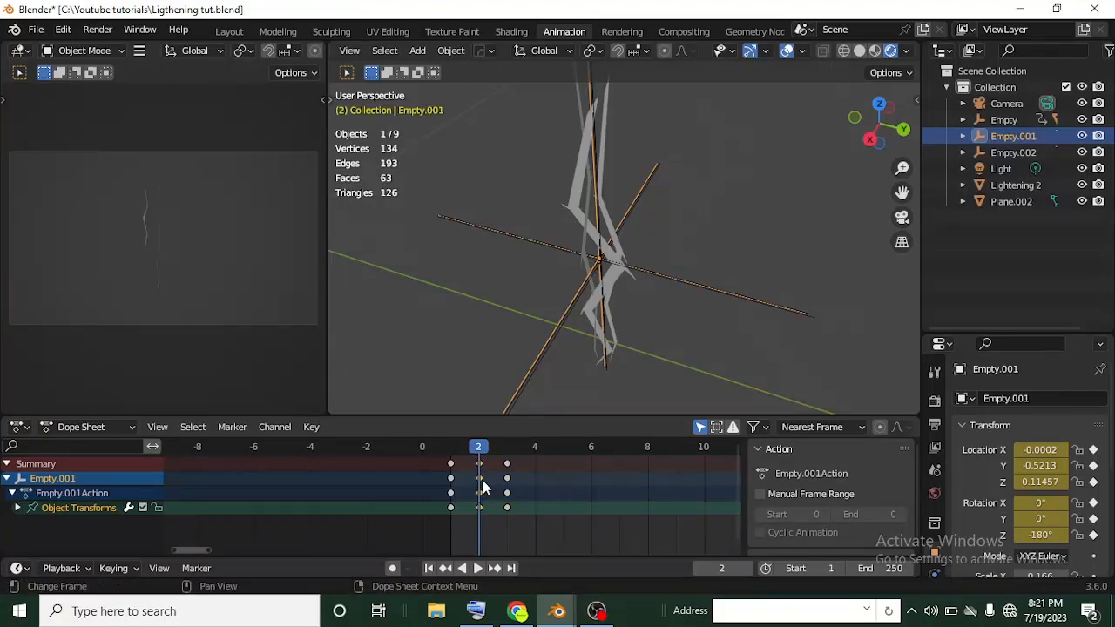
right_click(479, 480)
left_click(480, 478)
left_click(535, 501)
Step: Duplicate all four Empty.001 keyframes and place the copies at frames 5 to 8
left_click_drag(577, 534, 446, 468)
right_click(446, 467)
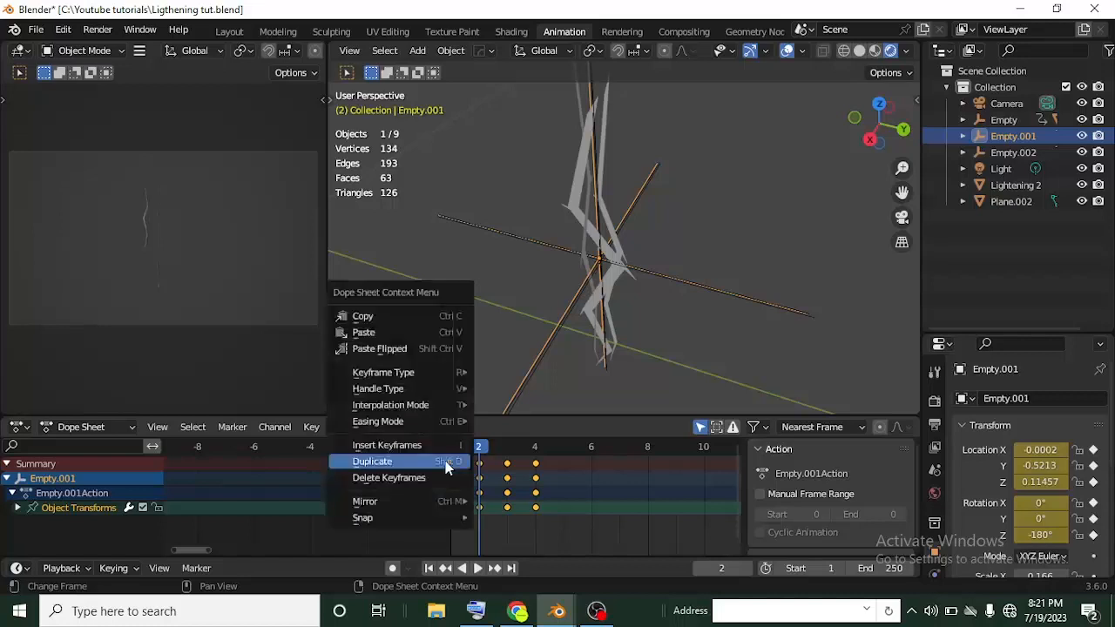
left_click(445, 461)
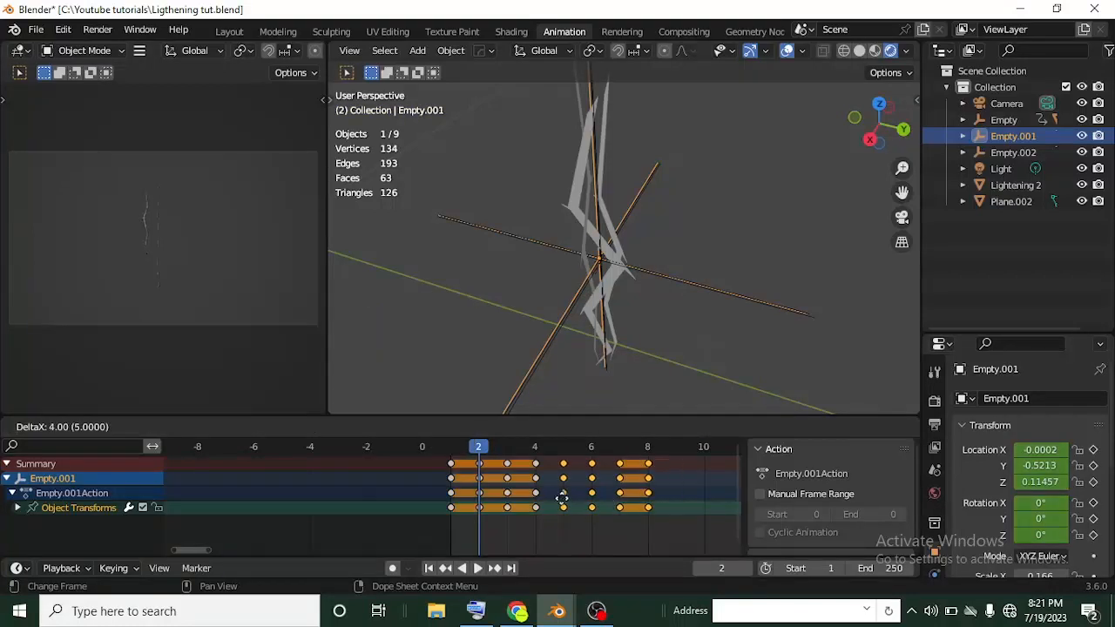
left_click(571, 510)
Step: Duplicate all eight Empty.001 keyframes and place the copies at frames 9 to 16
scroll(669, 549, "right", 5, "ctrl")
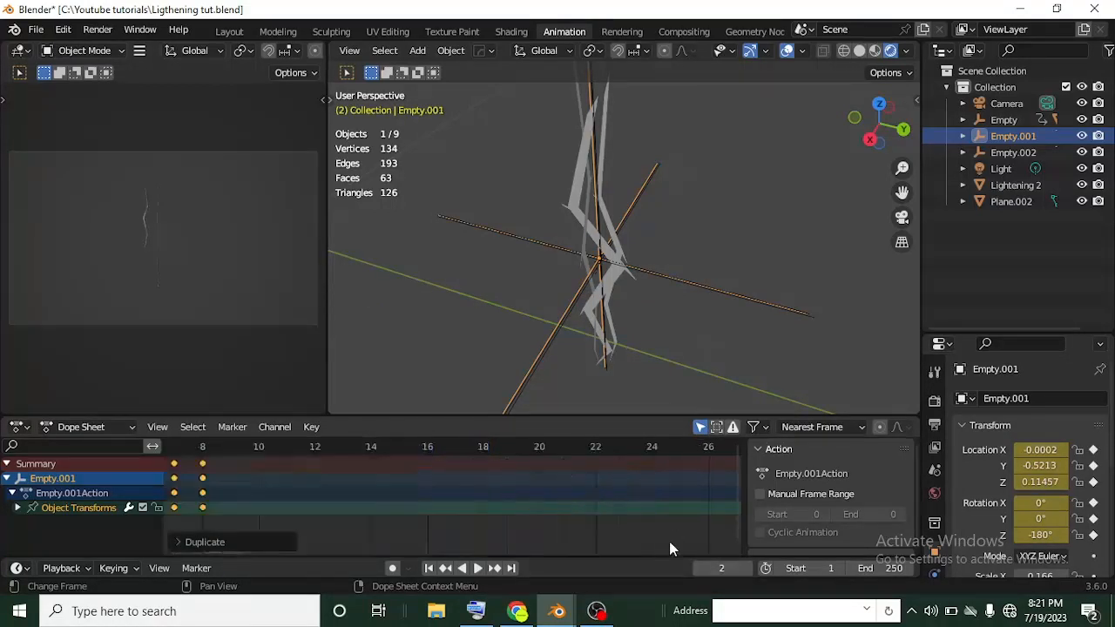
scroll(318, 492, "left", 4, "ctrl")
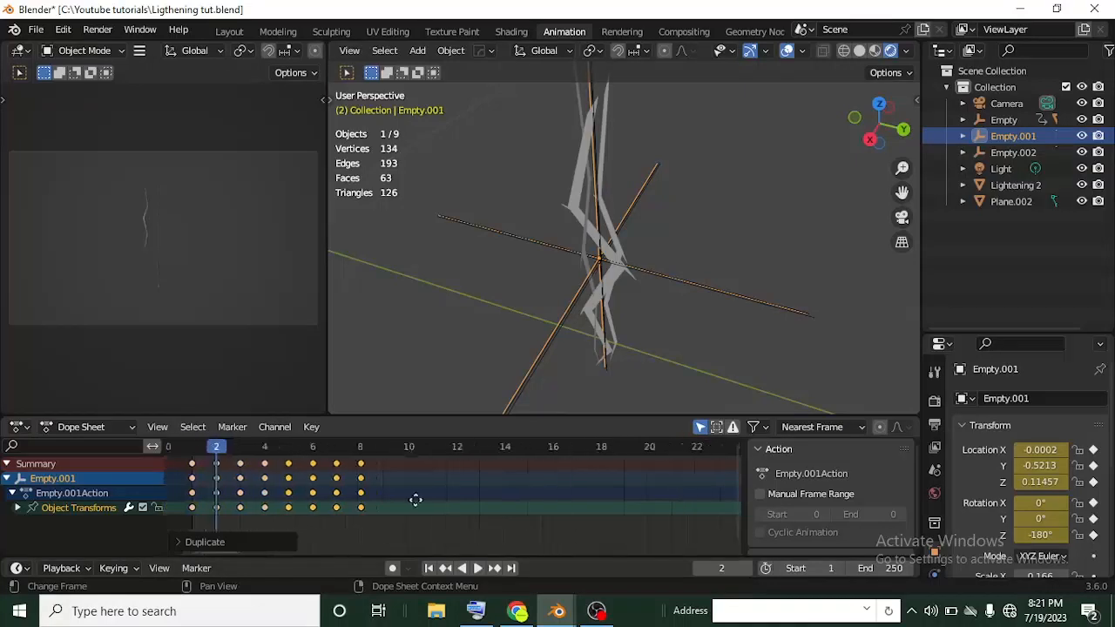
left_click_drag(514, 537, 311, 440)
right_click(326, 473)
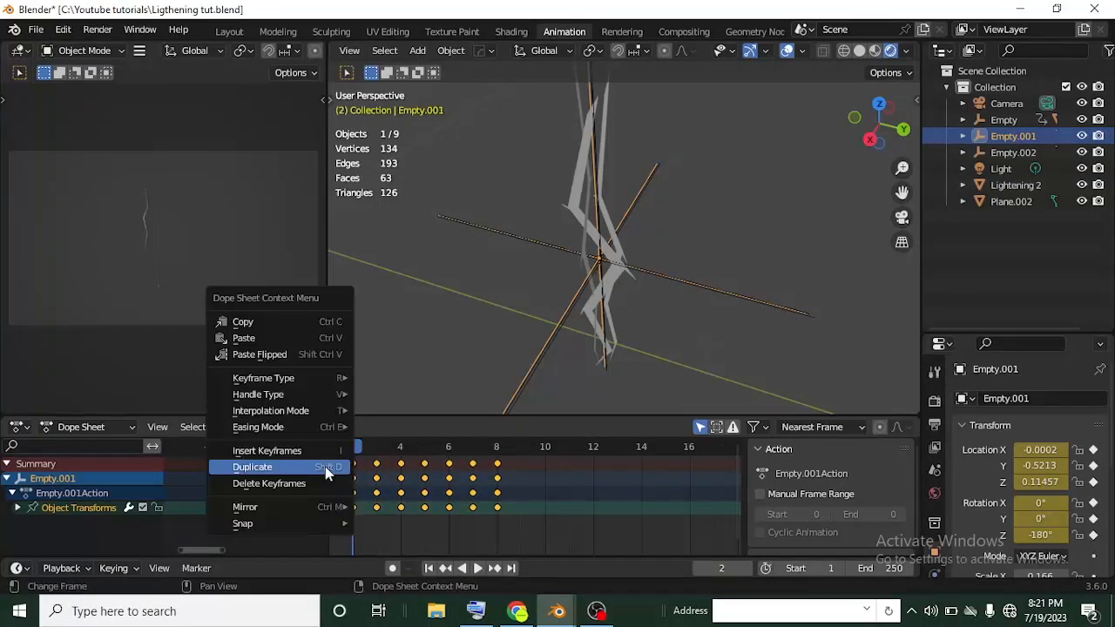
left_click(325, 466)
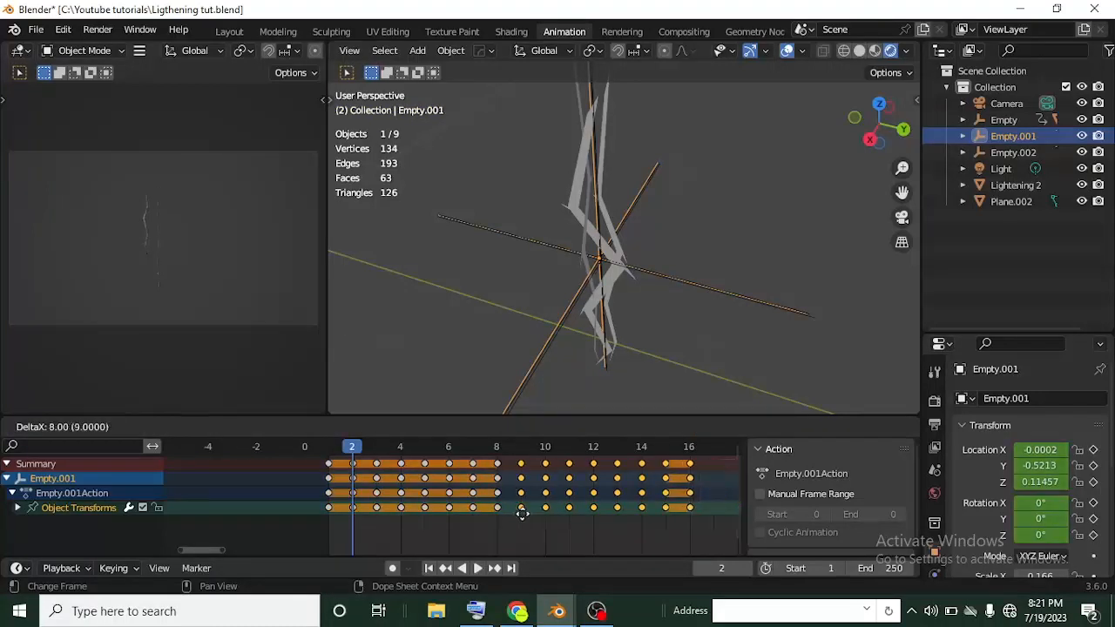
left_click(521, 513)
Step: Return to the start of the timeline and play back the animation briefly to preview the bolts
left_click_drag(351, 450, 302, 445)
key("space")
key("space")
Step: In the Shading workspace, assign the existing Light Blue material to the Plane lightning bolt
scroll(560, 317, "down", 6)
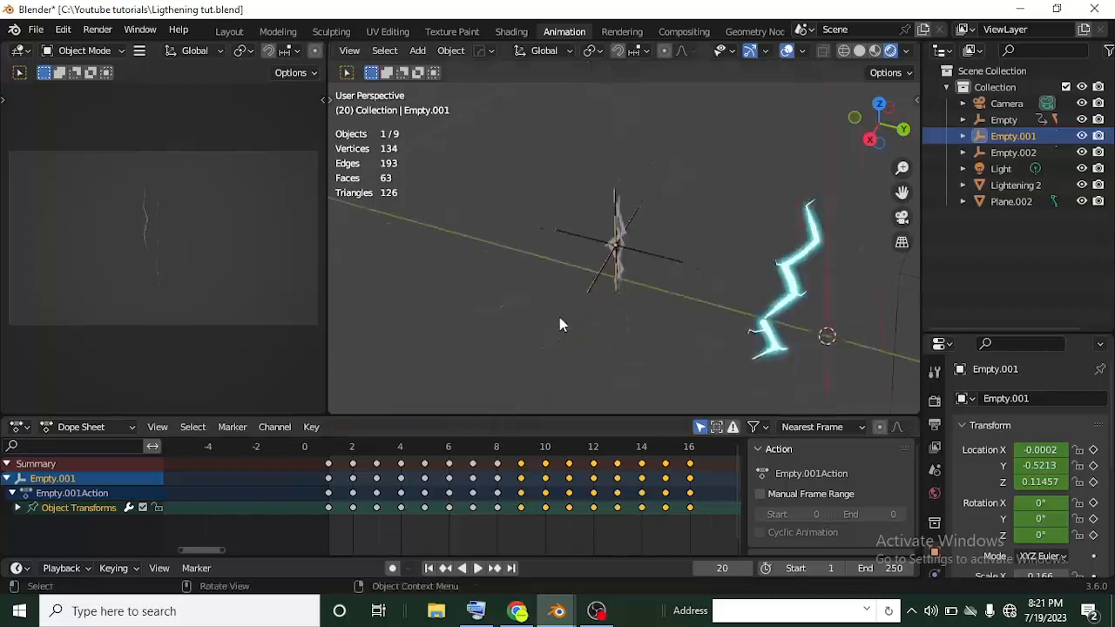
scroll(581, 318, "up", 6)
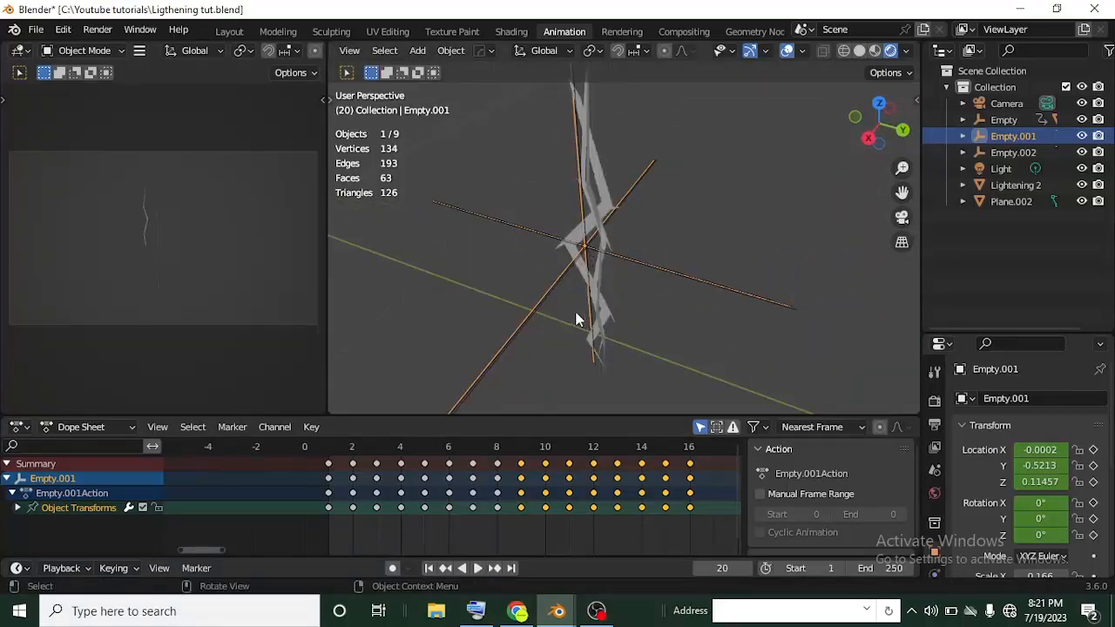
left_click(608, 200)
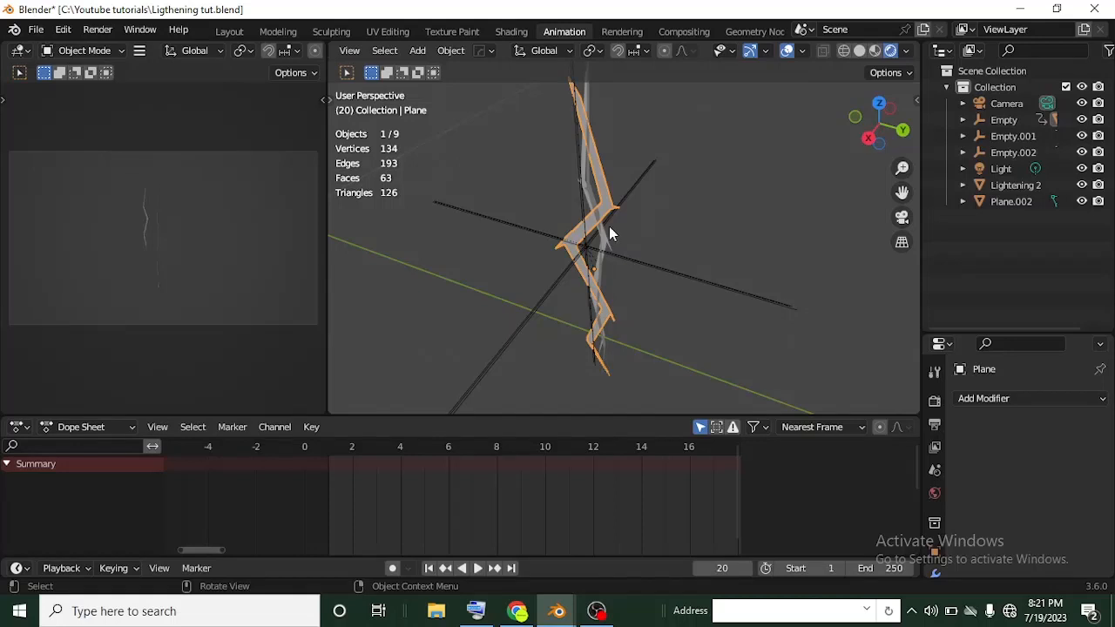
left_click(514, 32)
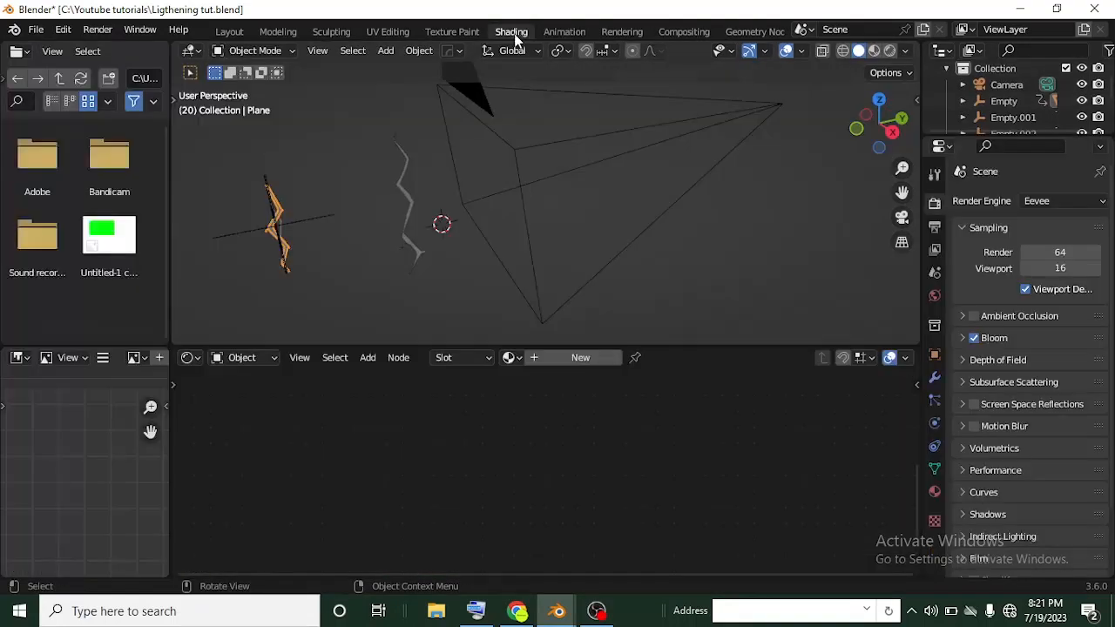
left_click(511, 357)
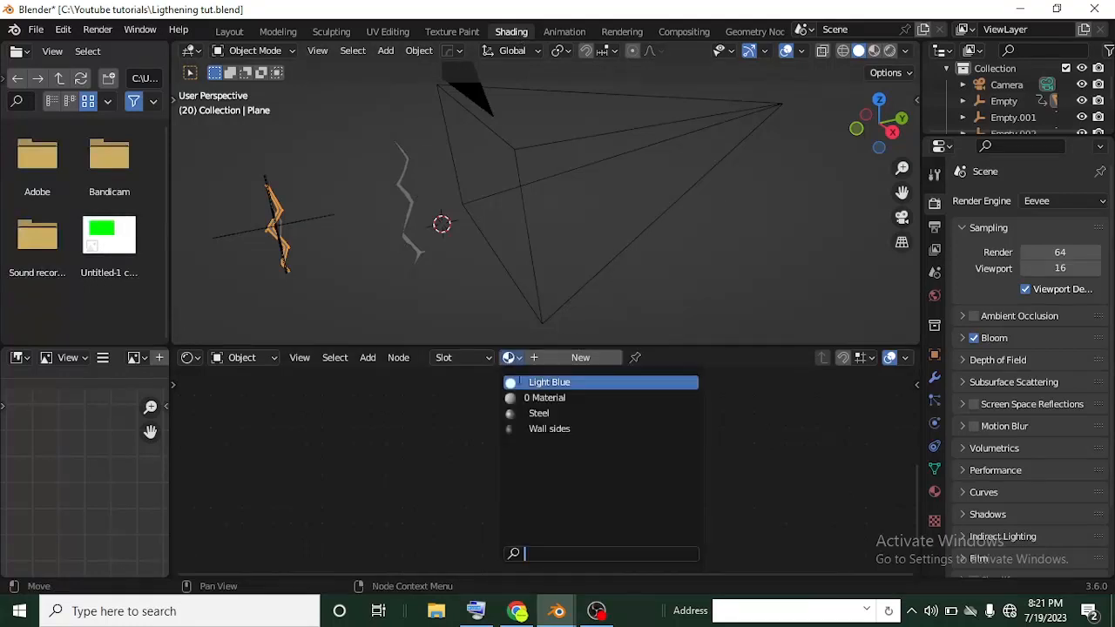
left_click(538, 383)
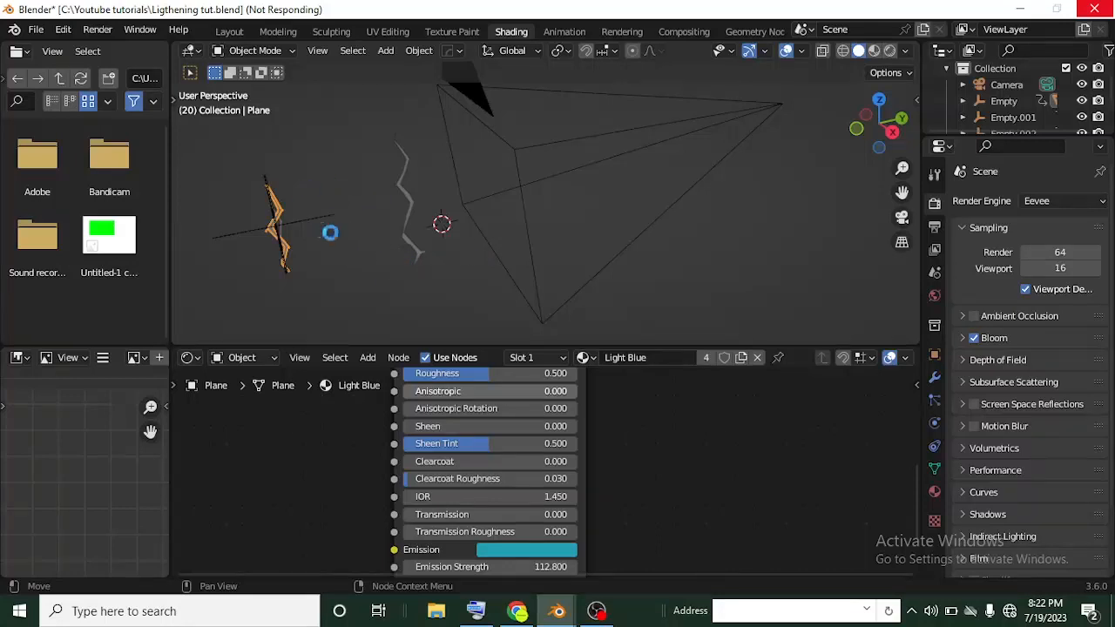
Step: Assign the existing Light Blue material to the Plane.001 lightning bolt
middle_click_drag(320, 233, 672, 262)
left_click(653, 278)
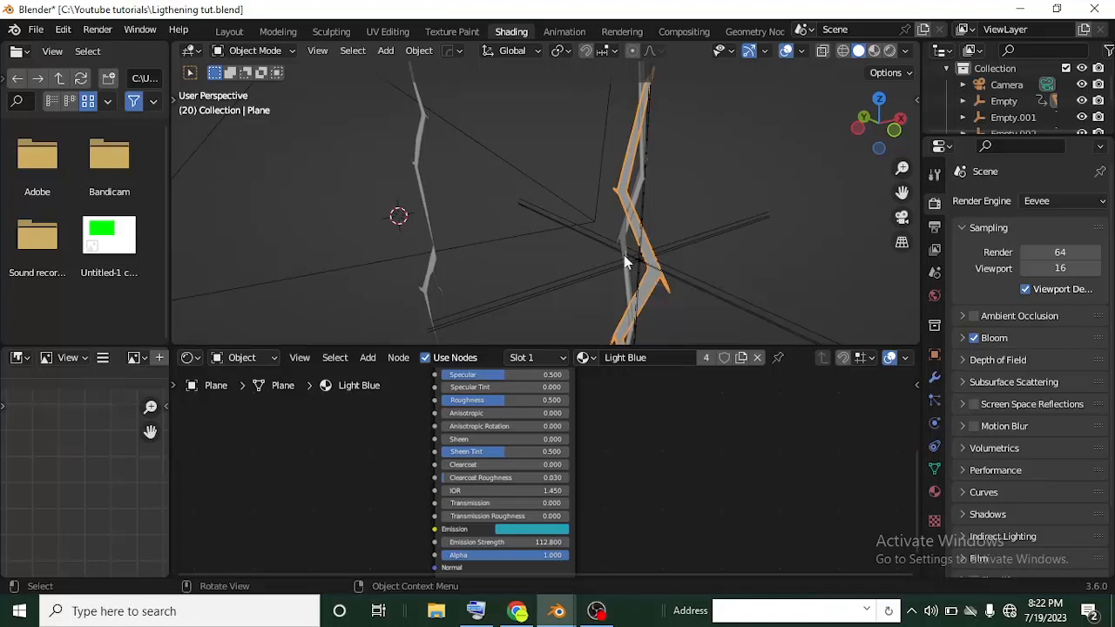
left_click(623, 254)
left_click(623, 245)
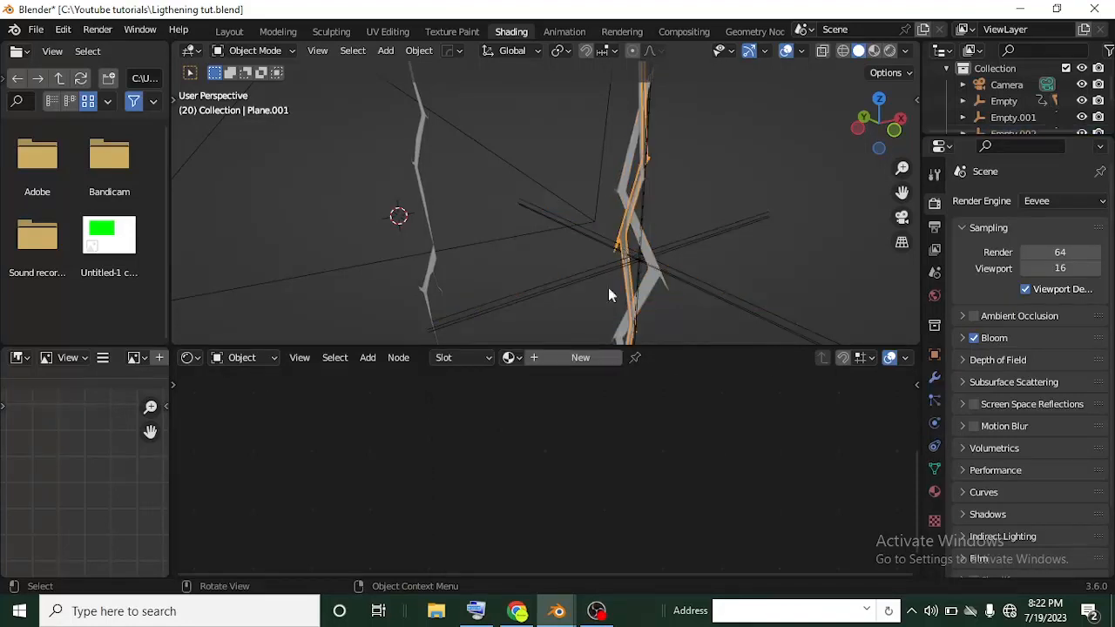
left_click(510, 358)
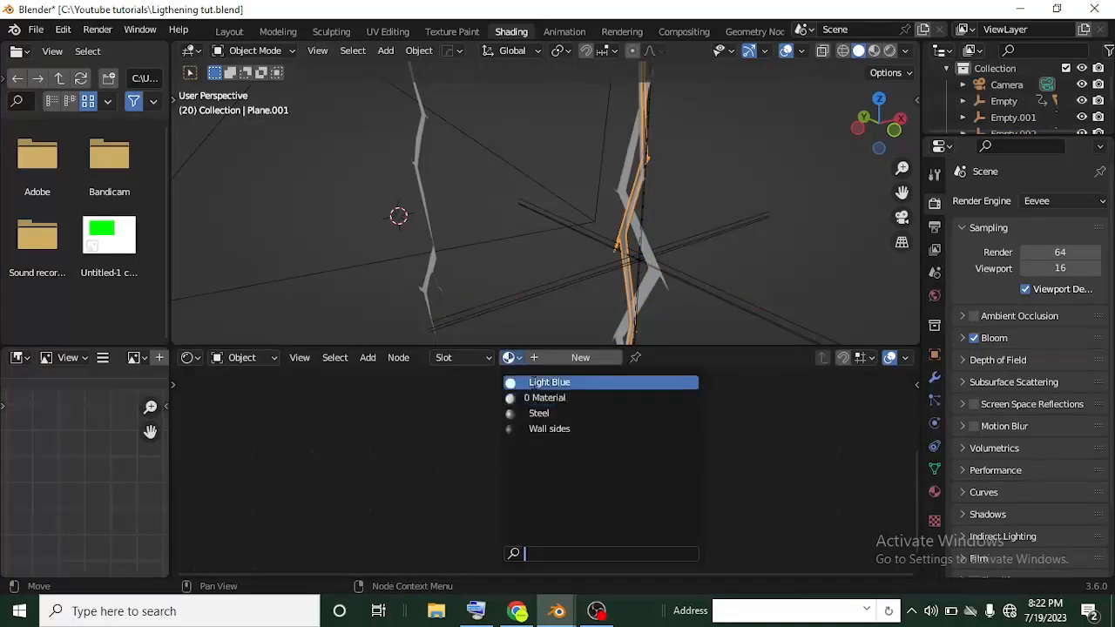
left_click(557, 382)
Step: Assign the existing Light Blue material to the Plane.002 lightning bolt
middle_click_drag(639, 229, 568, 259)
left_click(686, 277)
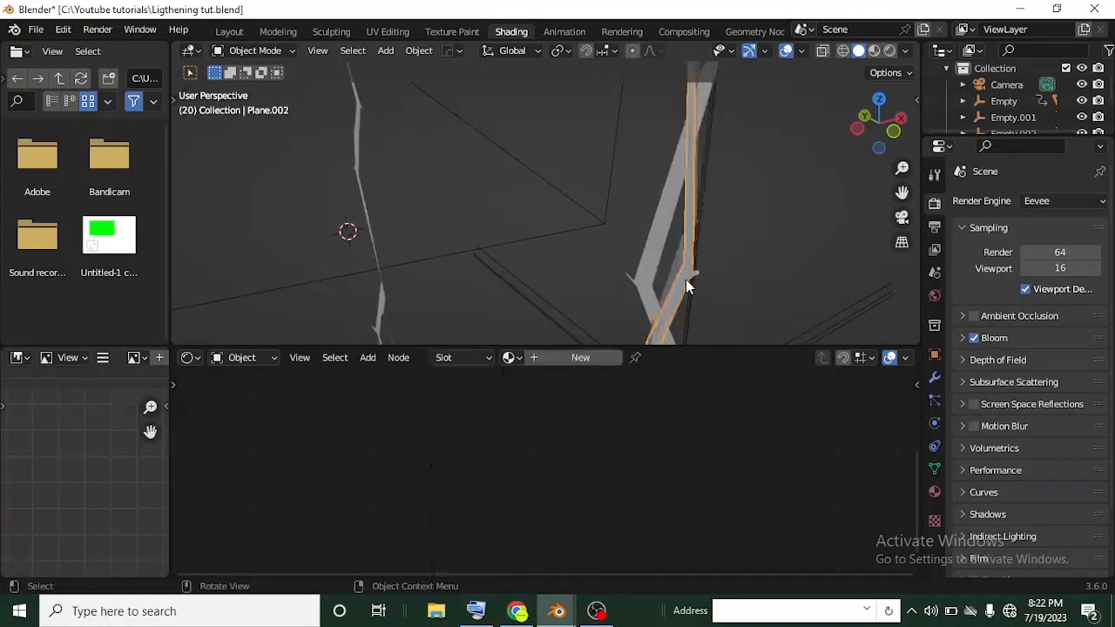
left_click(509, 358)
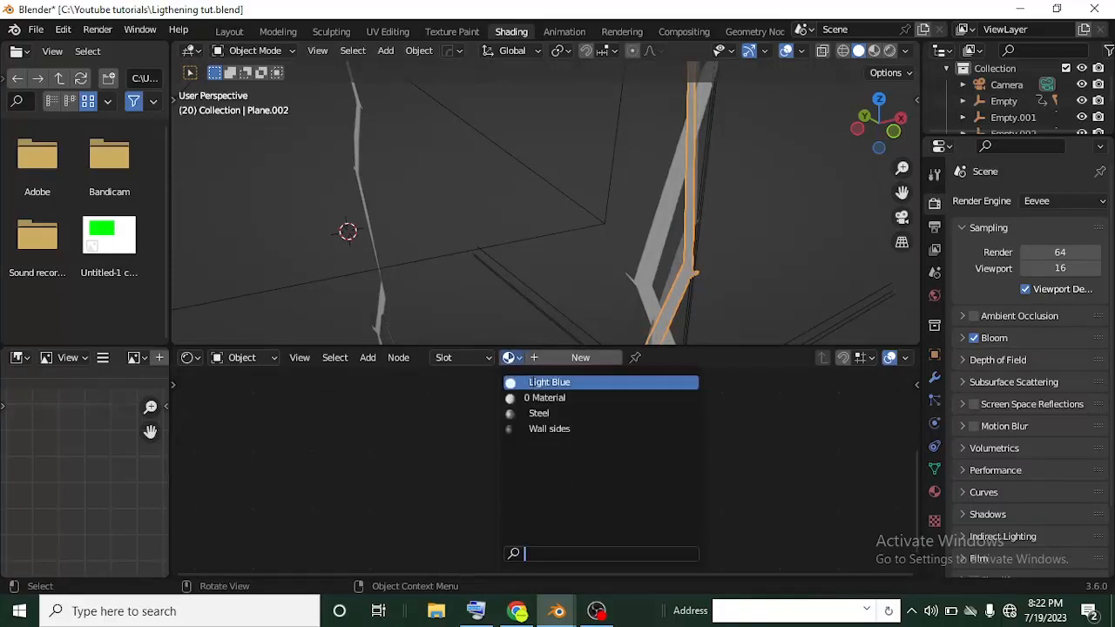
left_click(533, 382)
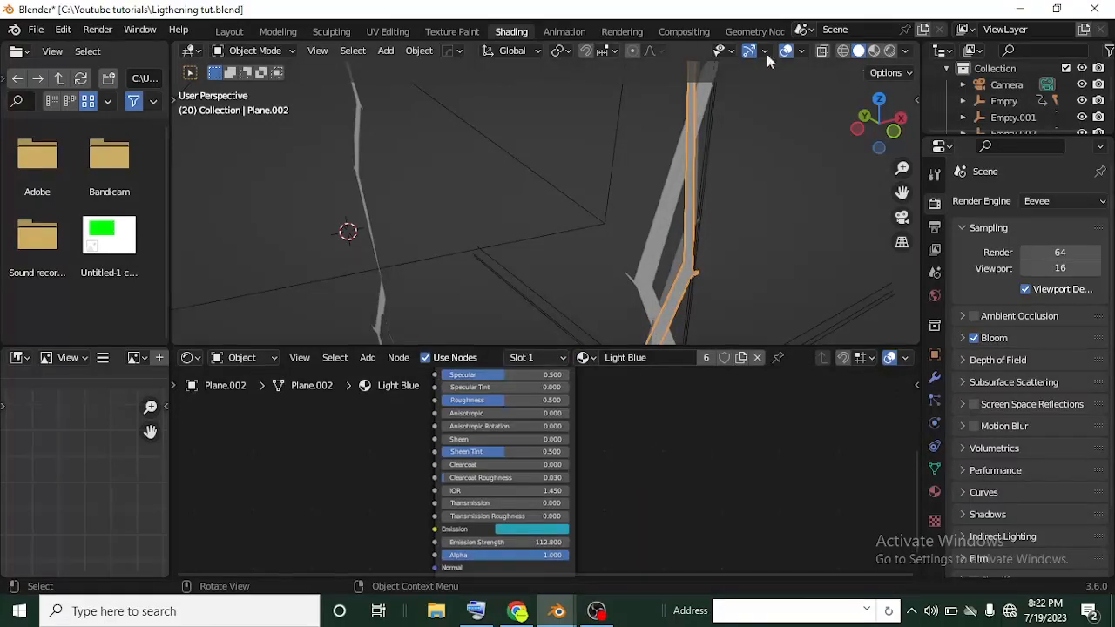
Step: Switch the Shading workspace's 3D view to rendered display and examine the glow on the bolts
left_click(889, 50)
scroll(579, 236, "down", 4)
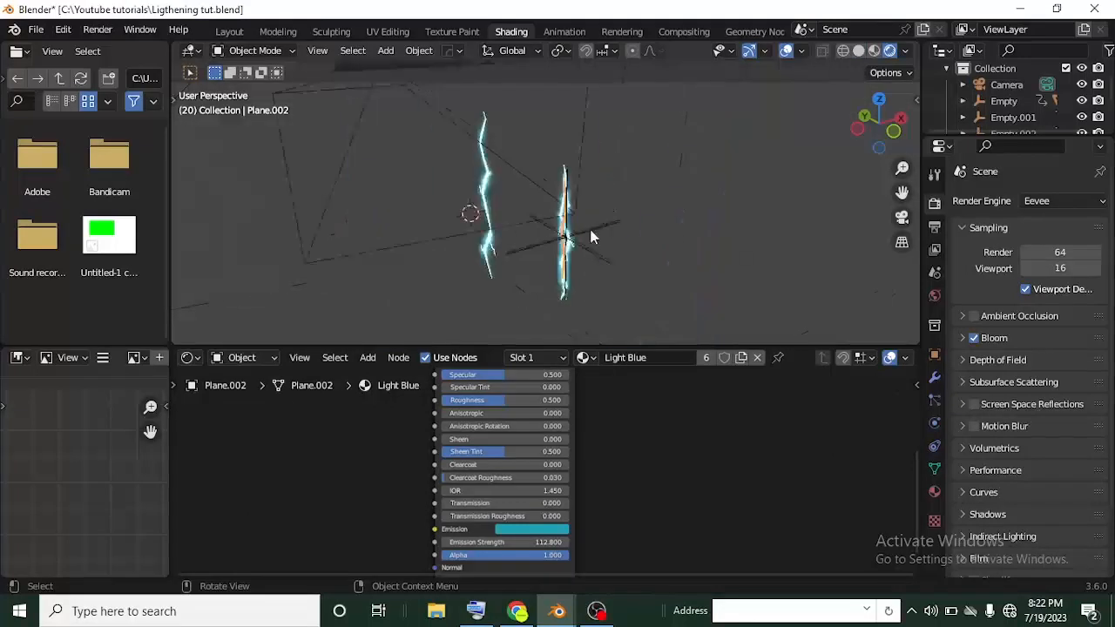
mouse_move(589, 236)
middle_mouse_down()
mouse_move(579, 236)
mouse_move(623, 229)
mouse_move(517, 242)
mouse_move(458, 232)
mouse_move(576, 263)
mouse_move(566, 257)
middle_mouse_up()
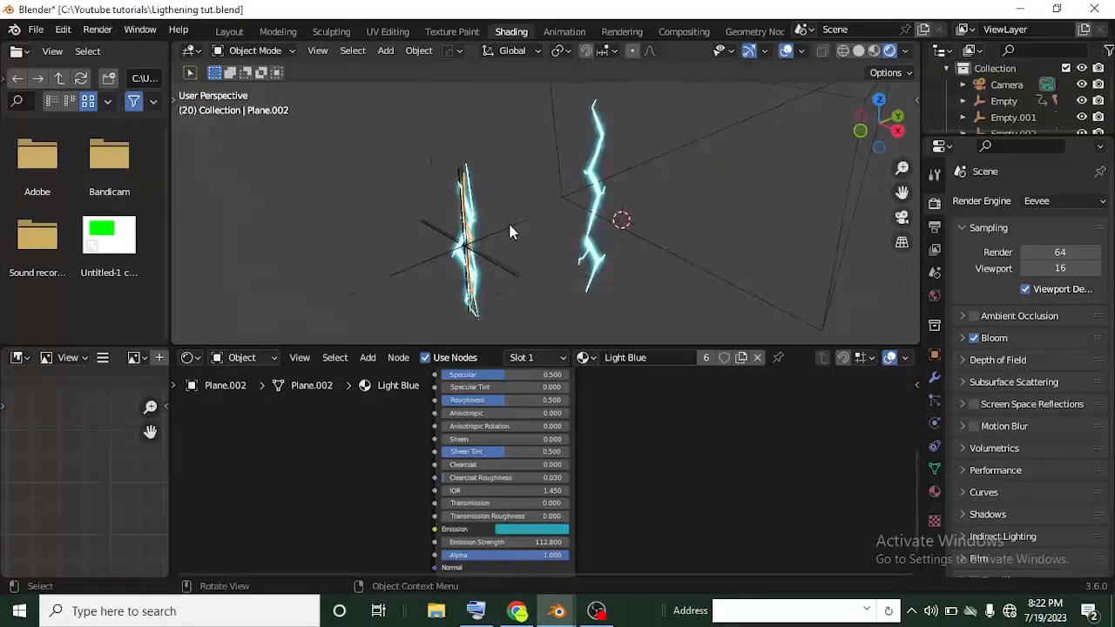
middle_click_drag(485, 242, 493, 229)
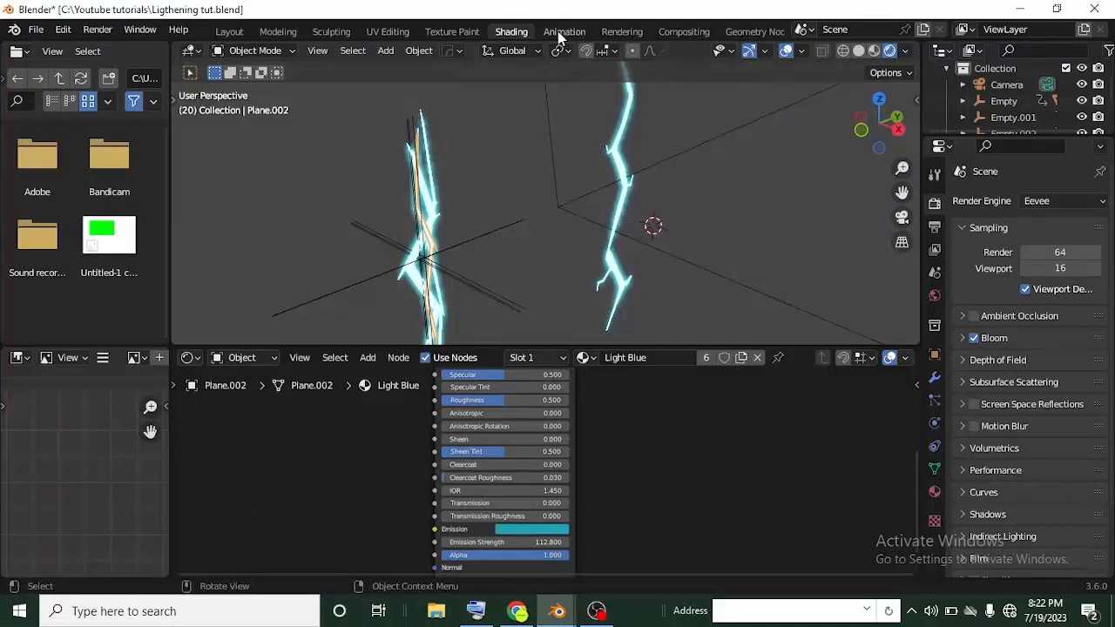
Step: Return to the Animation workspace, rewind to the start of the timeline and play the animation
left_click(564, 32)
scroll(578, 292, "down", 3)
scroll(620, 270, "up", 3)
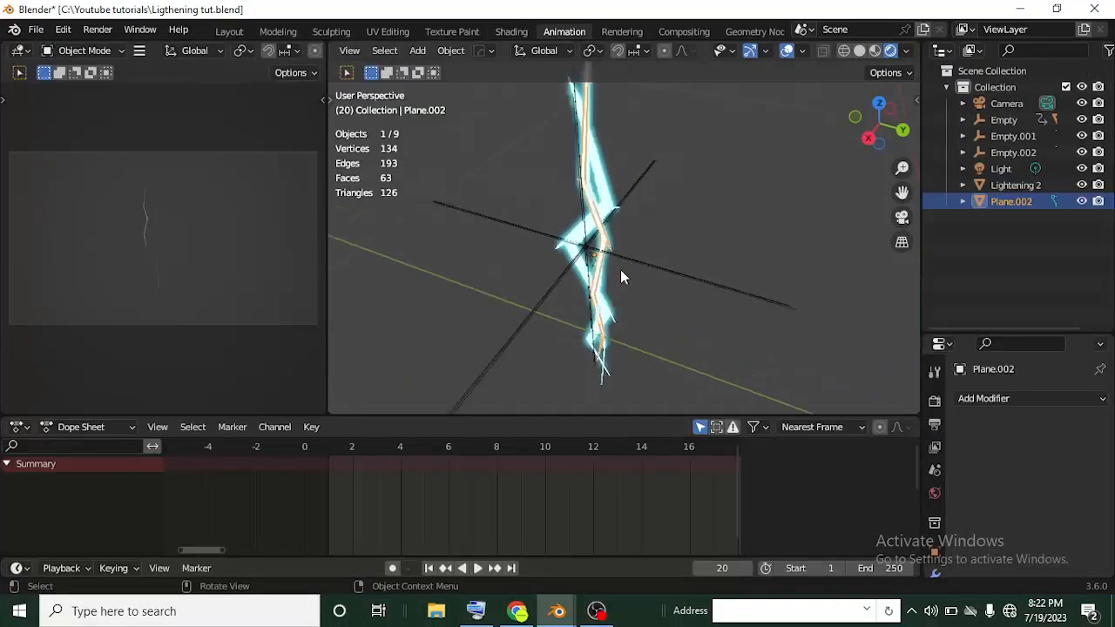
middle_click_drag(532, 299, 535, 329, "shift")
scroll(510, 518, "down", 6)
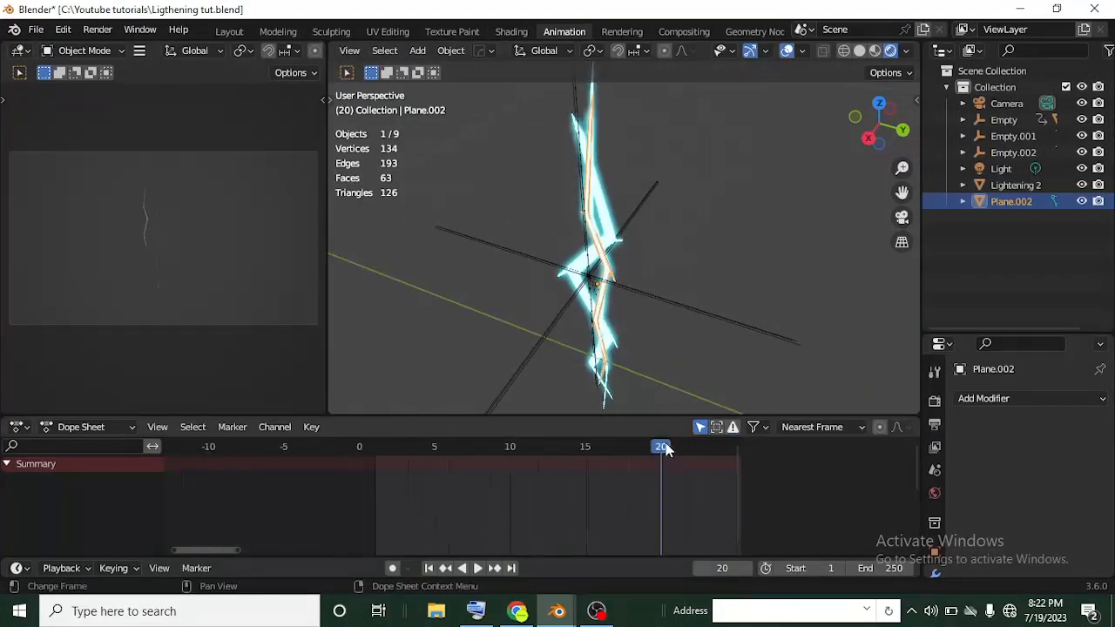
left_click_drag(665, 447, 320, 452)
key("space")
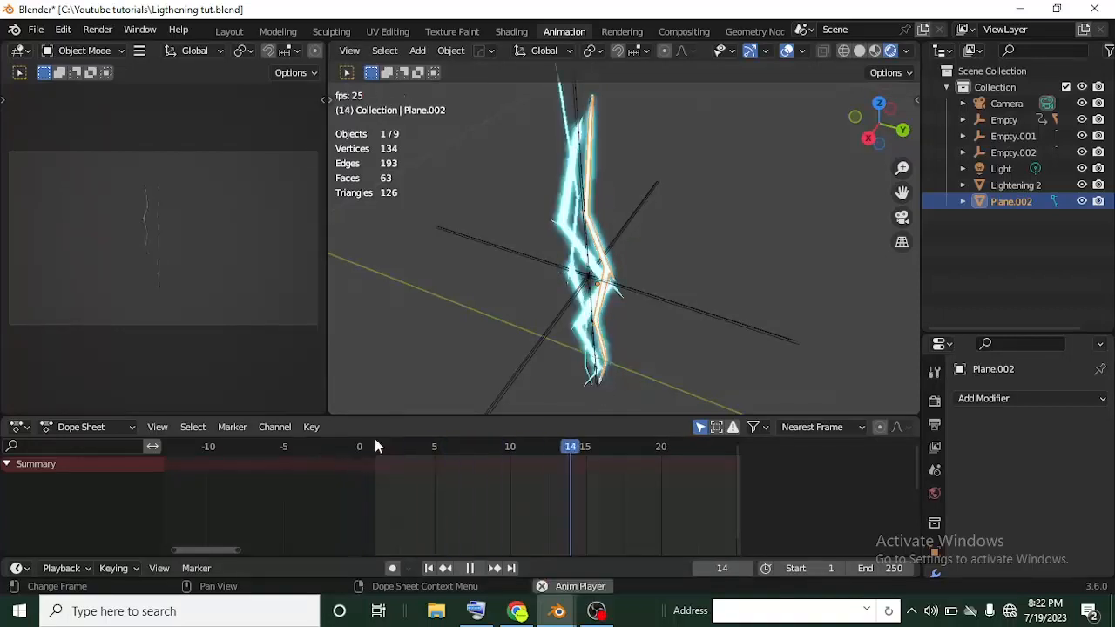
Step: Examine the glowing bolts from several angles and up close while the animation plays
scroll(547, 322, "down", 4)
middle_click_drag(546, 322, 463, 308)
scroll(463, 308, "up", 4)
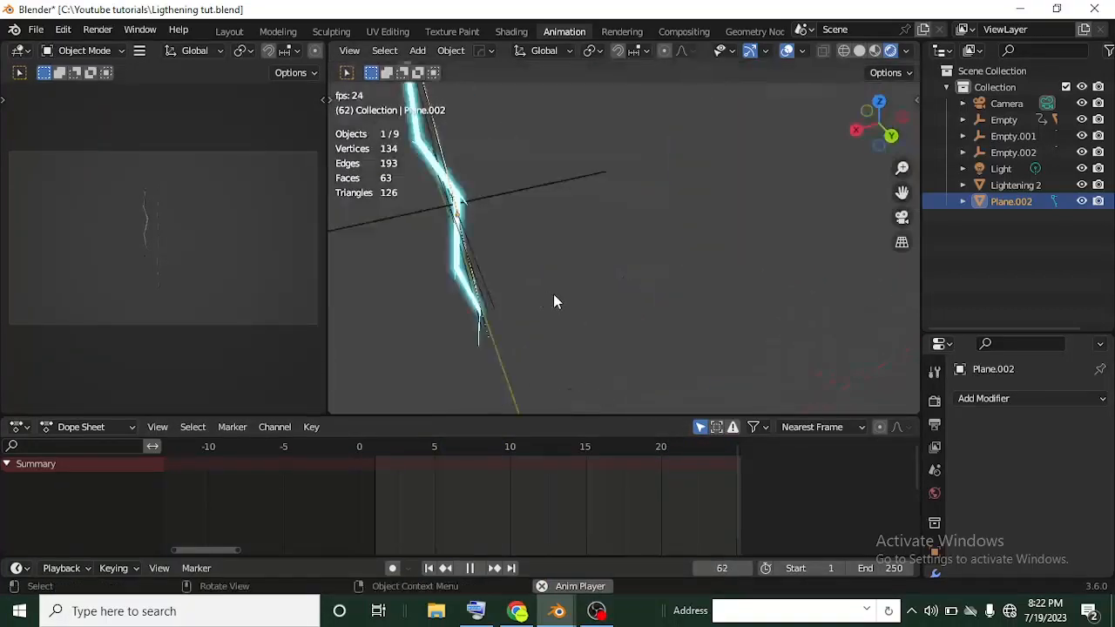
middle_click_drag(573, 297, 597, 328)
scroll(596, 324, "up", 3)
middle_click_drag(538, 307, 592, 314, "shift")
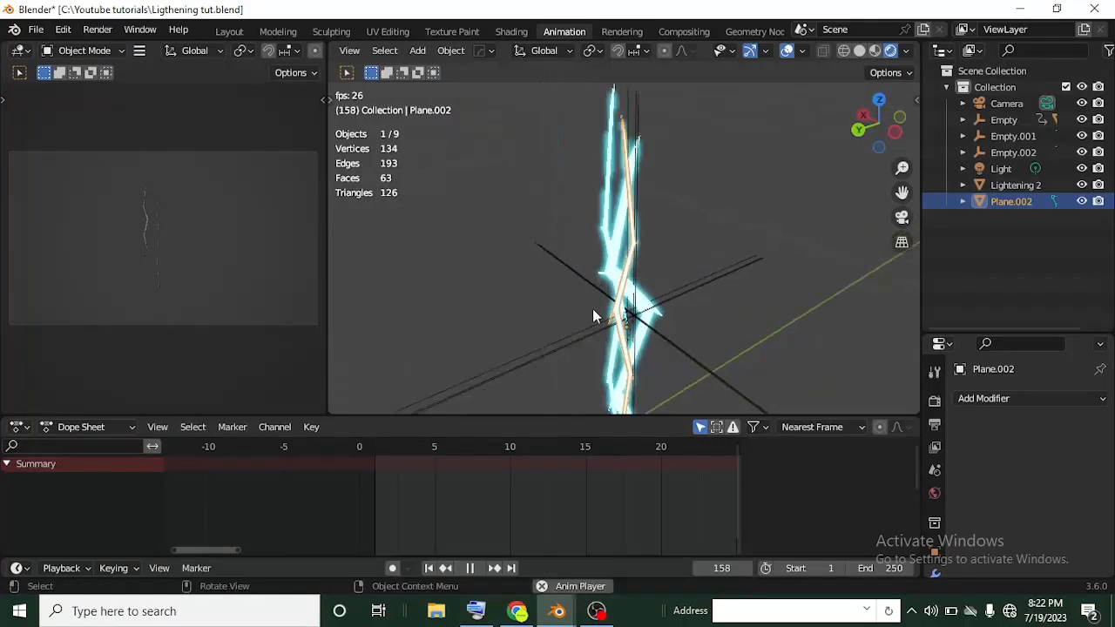
Step: Show the full 250-frame range in the Dope Sheet and scrub the running animation back to the start
scroll(598, 505, "down", 20)
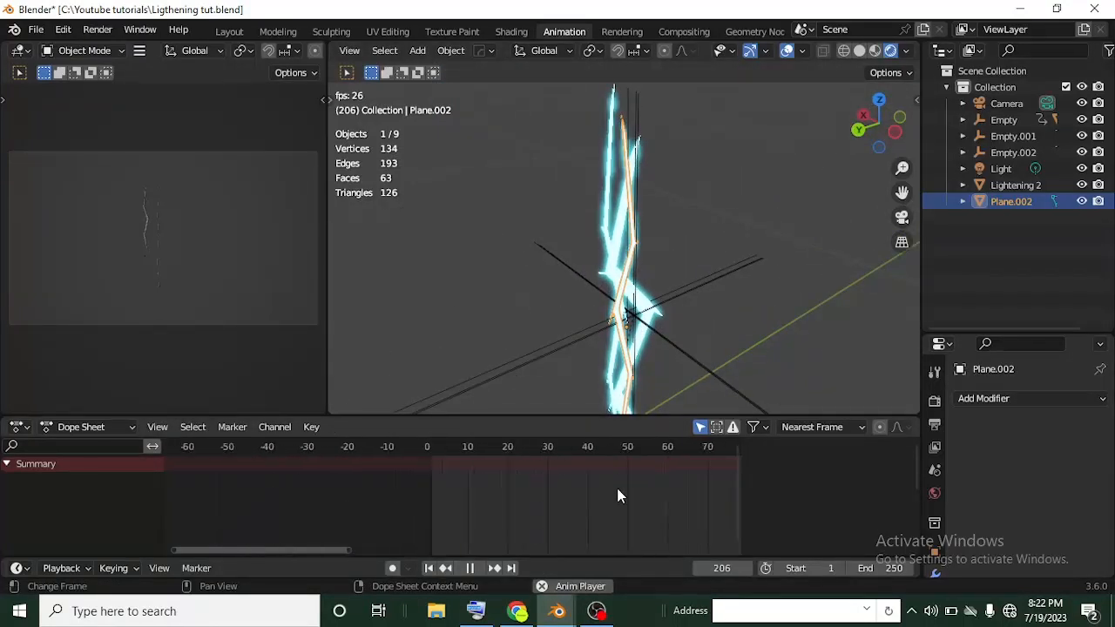
scroll(621, 484, "down", 8)
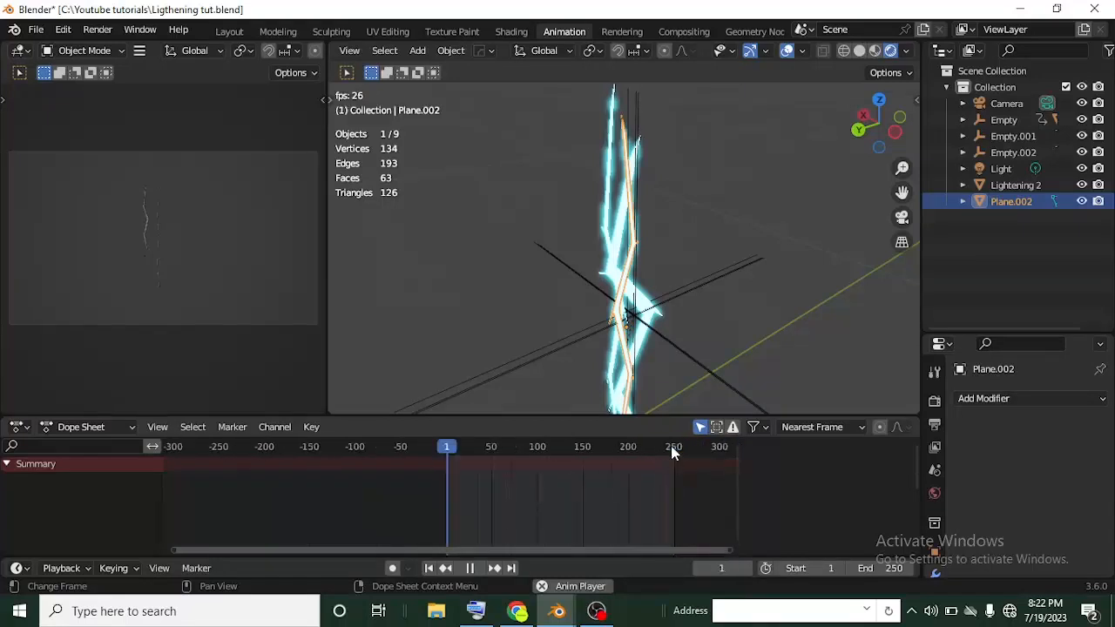
left_click(627, 447)
left_click(603, 454)
left_click_drag(602, 459, 470, 470)
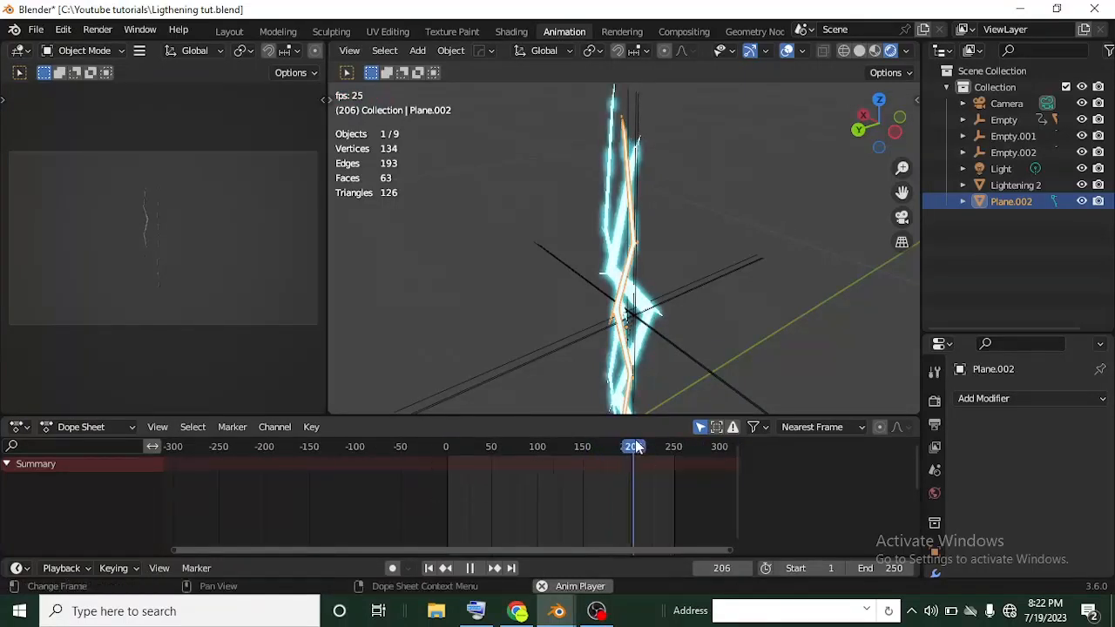
left_click_drag(637, 448, 387, 453)
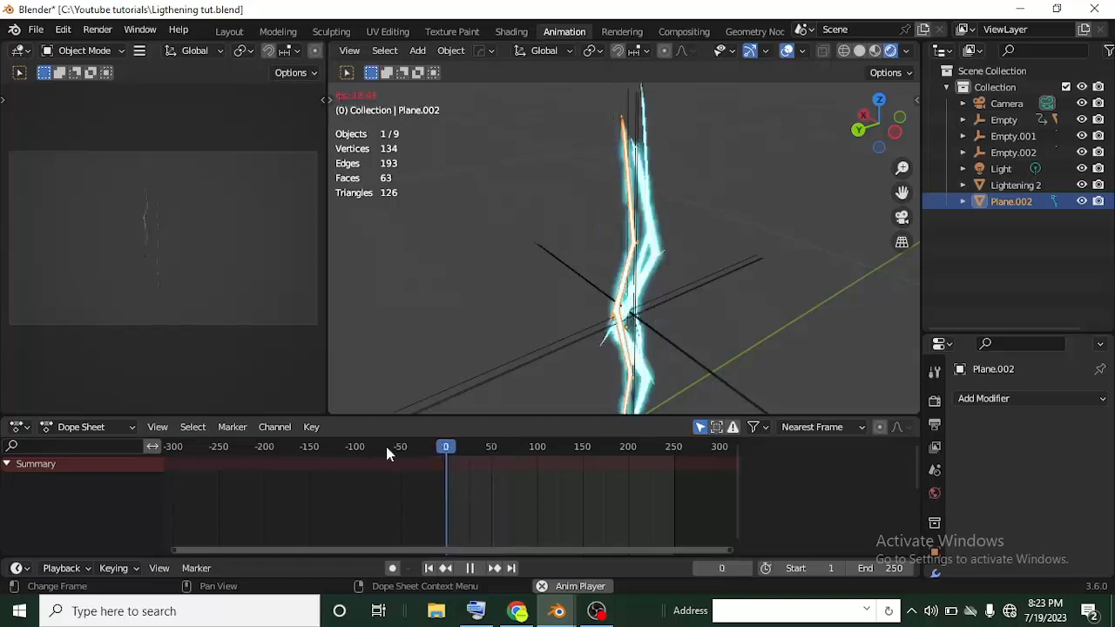
Step: Rewind to the start and replay the first frames repeatedly to check the bolts' flickering motion
left_click(464, 446)
left_click_drag(464, 446, 376, 456)
key("space")
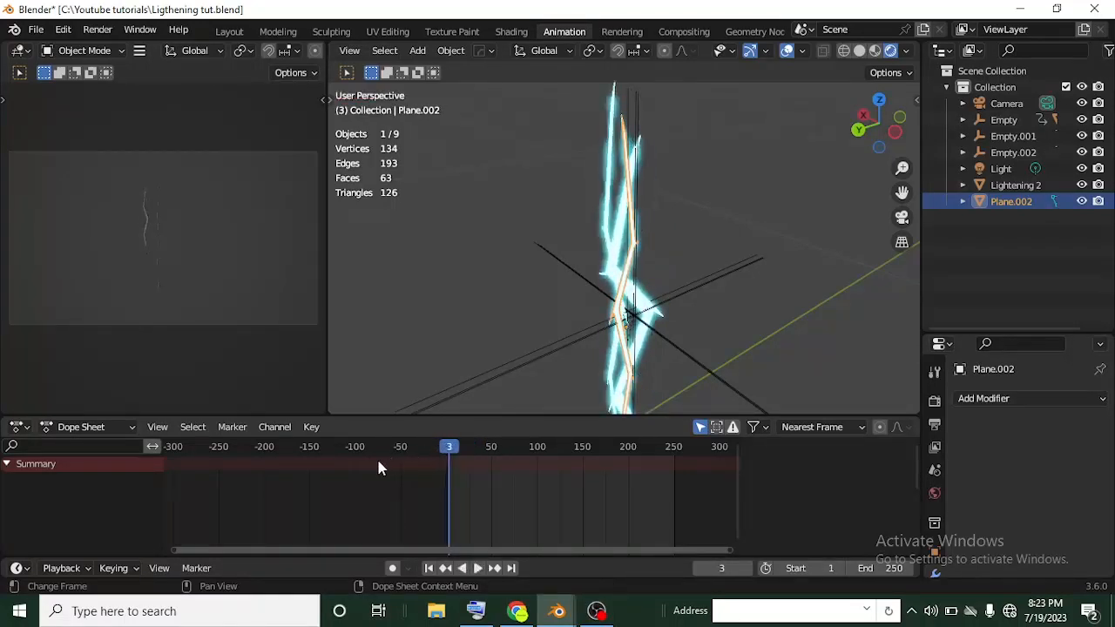
key("space")
key("space")
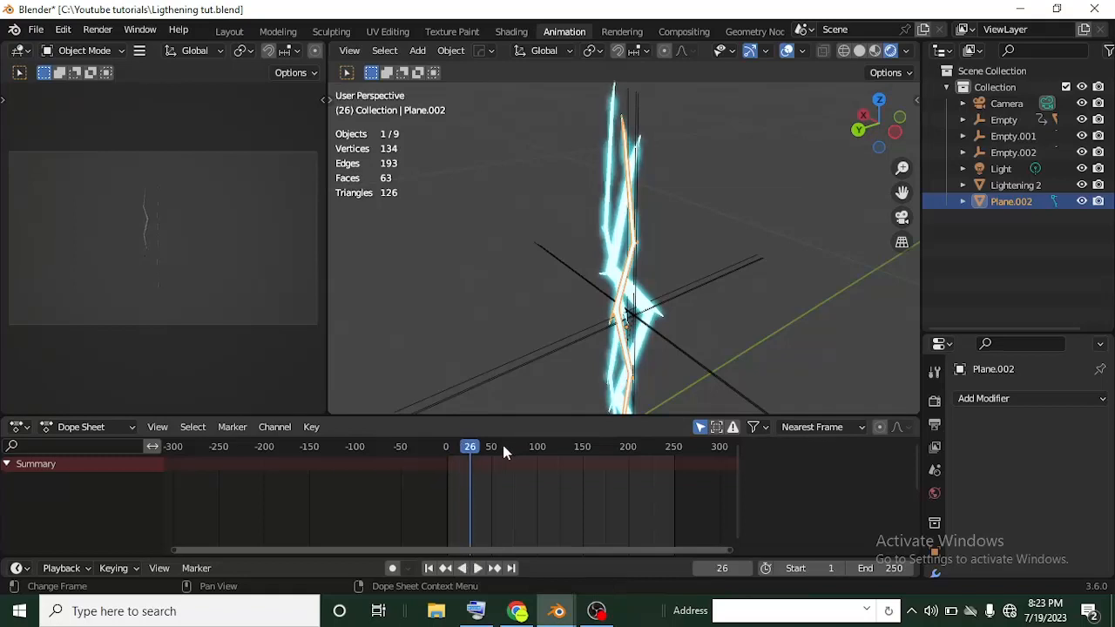
left_click_drag(473, 448, 411, 459)
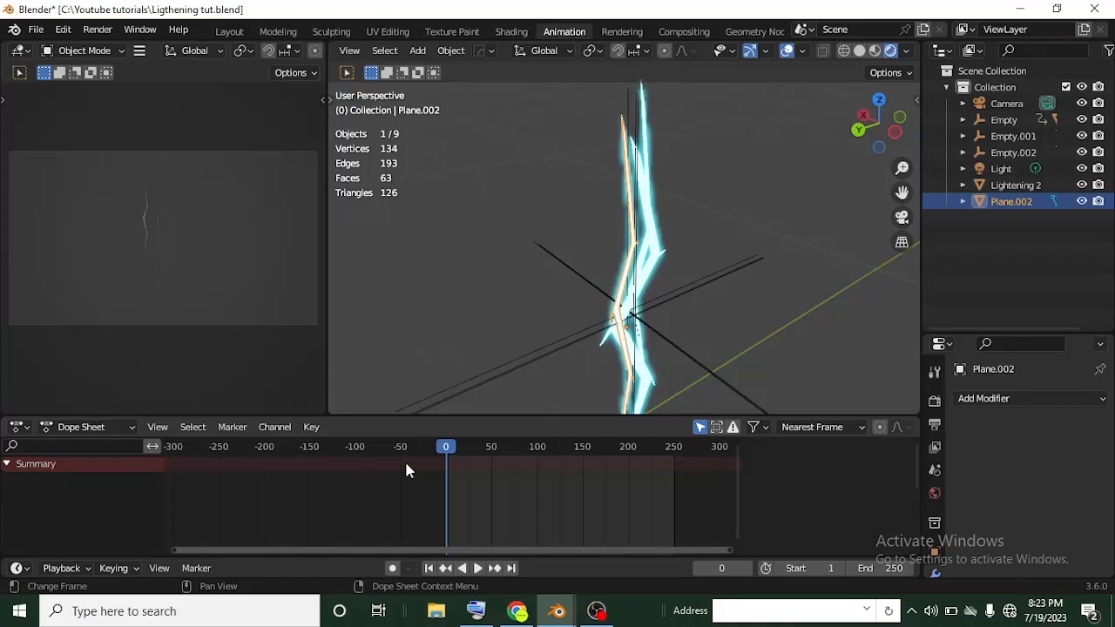
key("space")
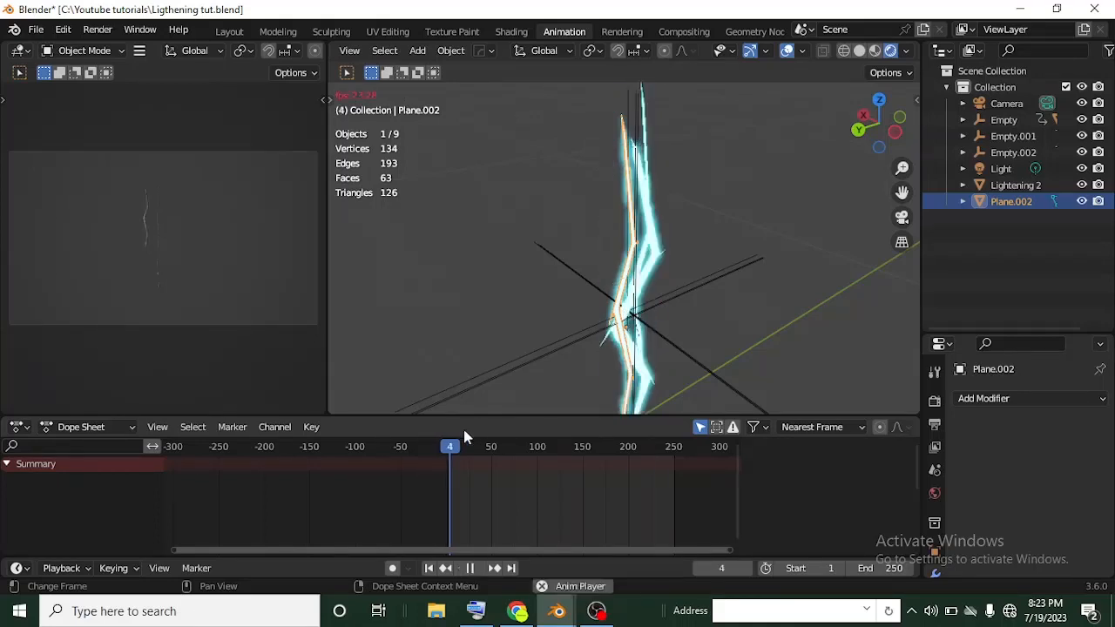
key("space")
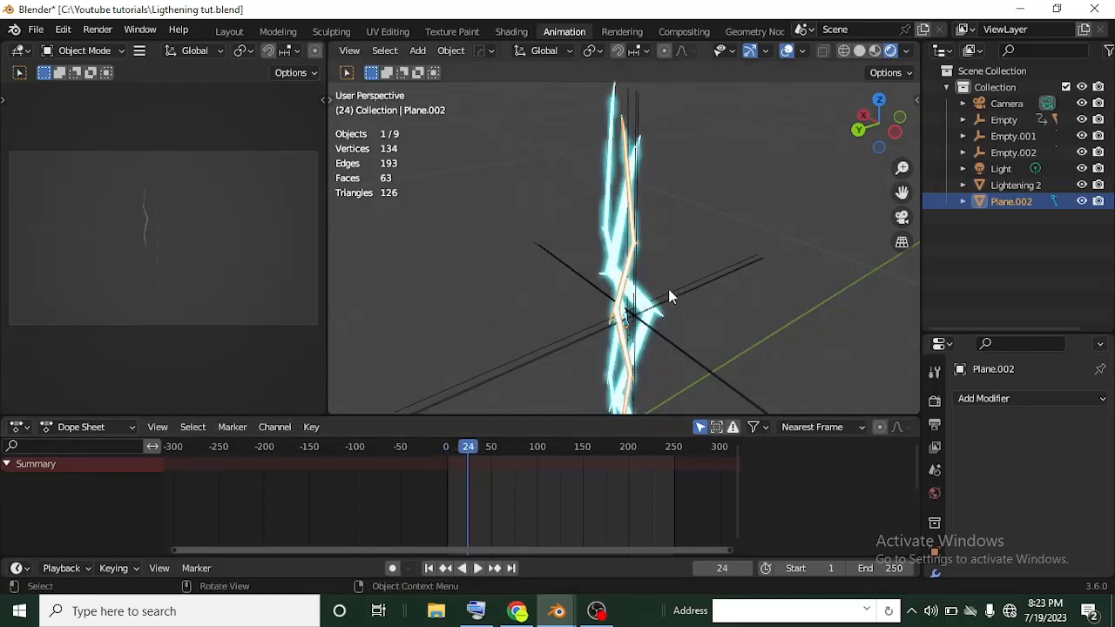